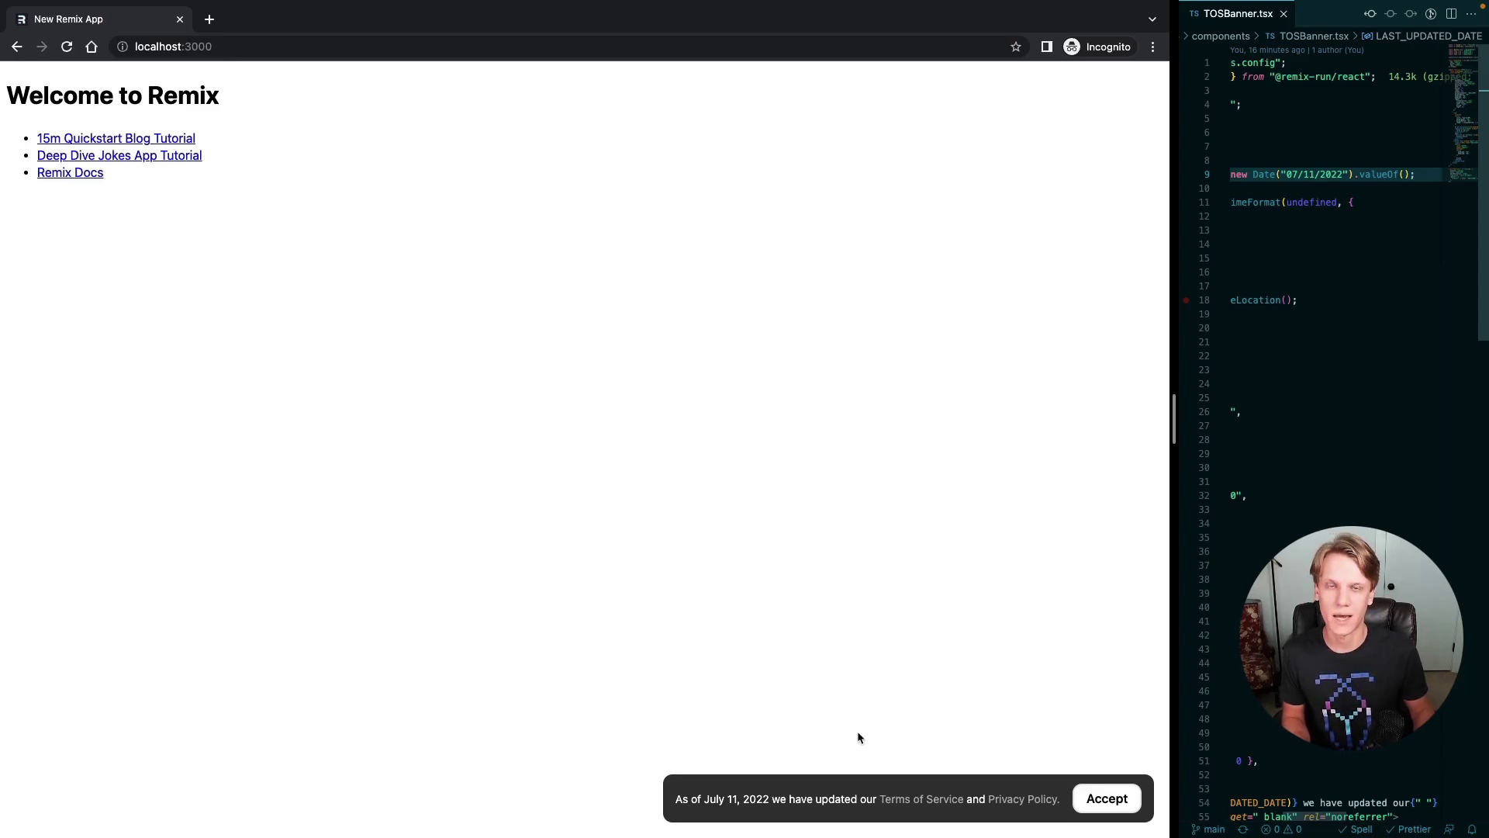
Step: Accept the banner, then change LAST_UPDATED_DATE in TOSBanner.tsx to 07/23/2022 and save
left_click(1100, 803)
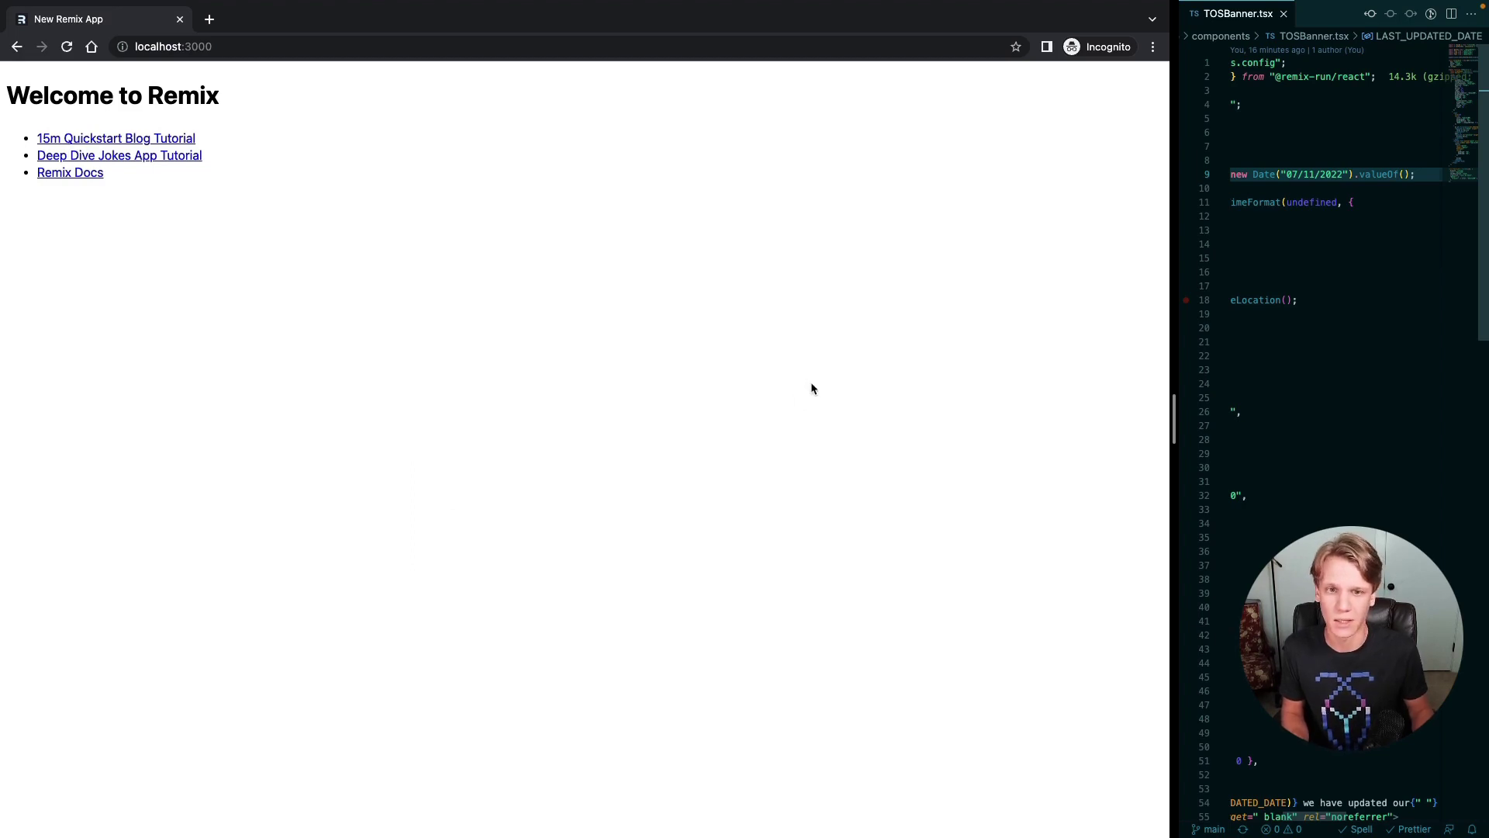
left_click(1315, 176)
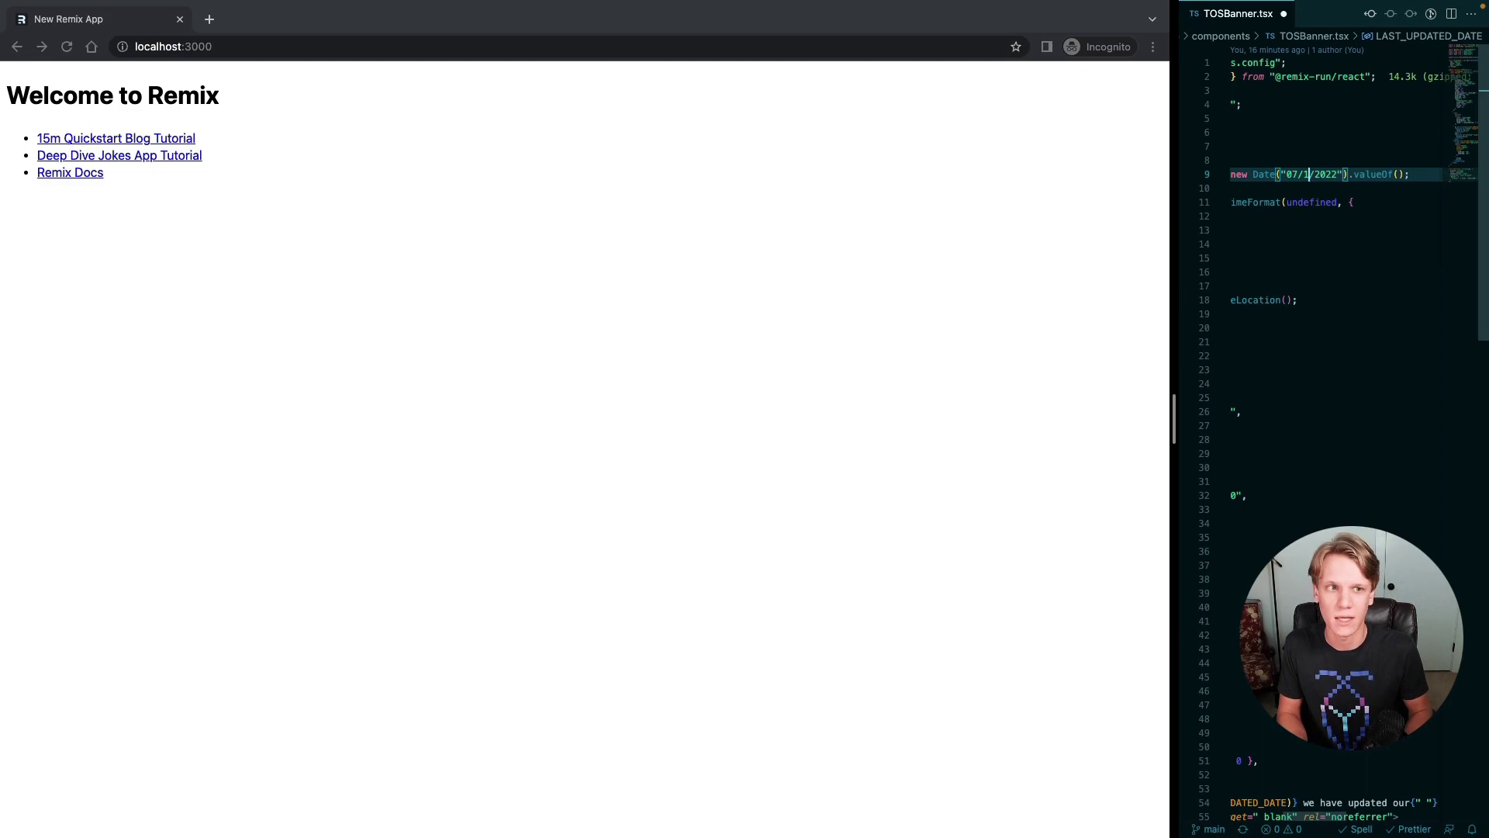
type("/2")
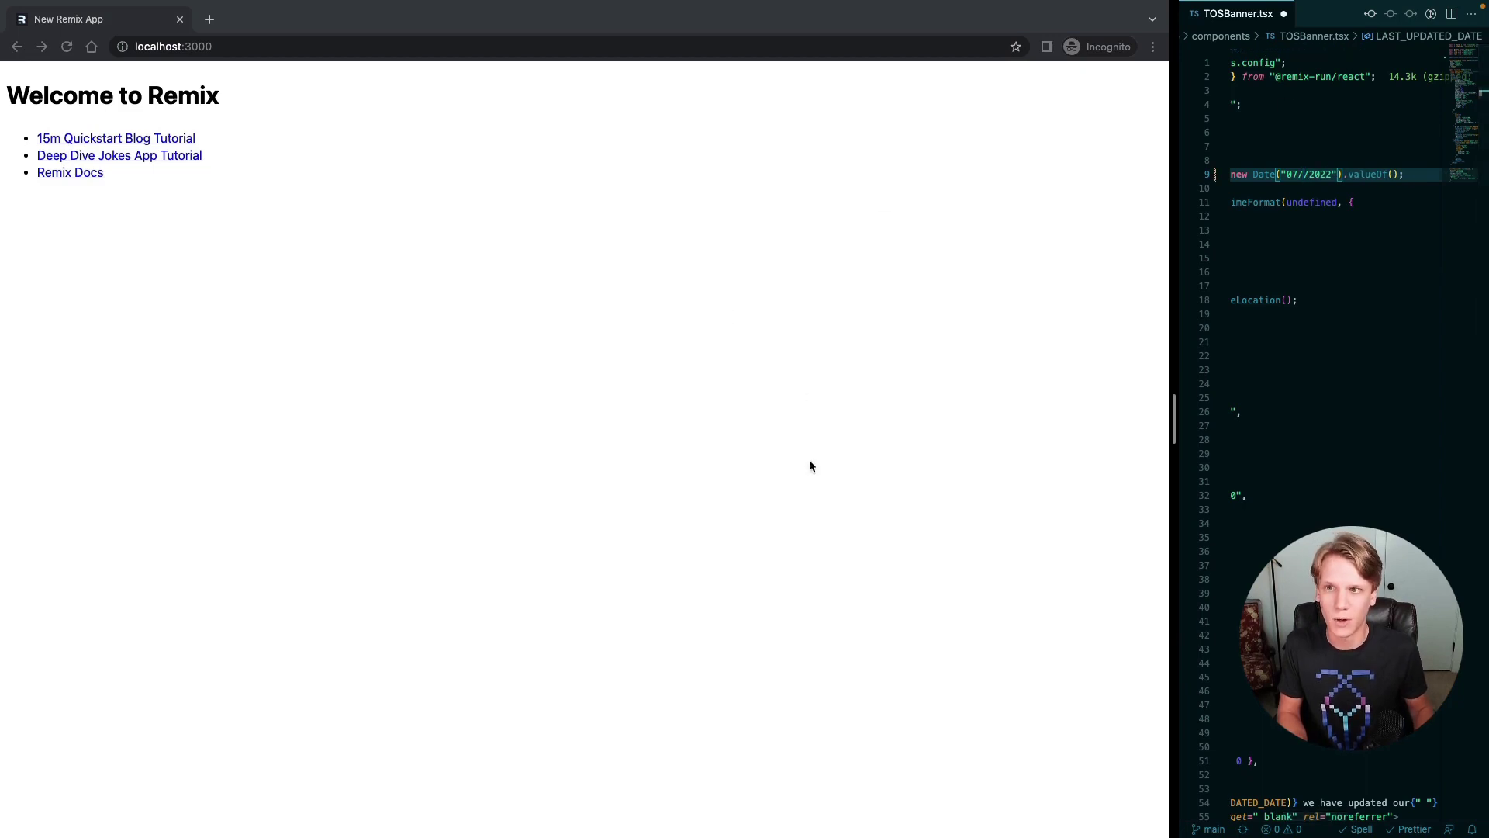
type("3")
key("cmd+s")
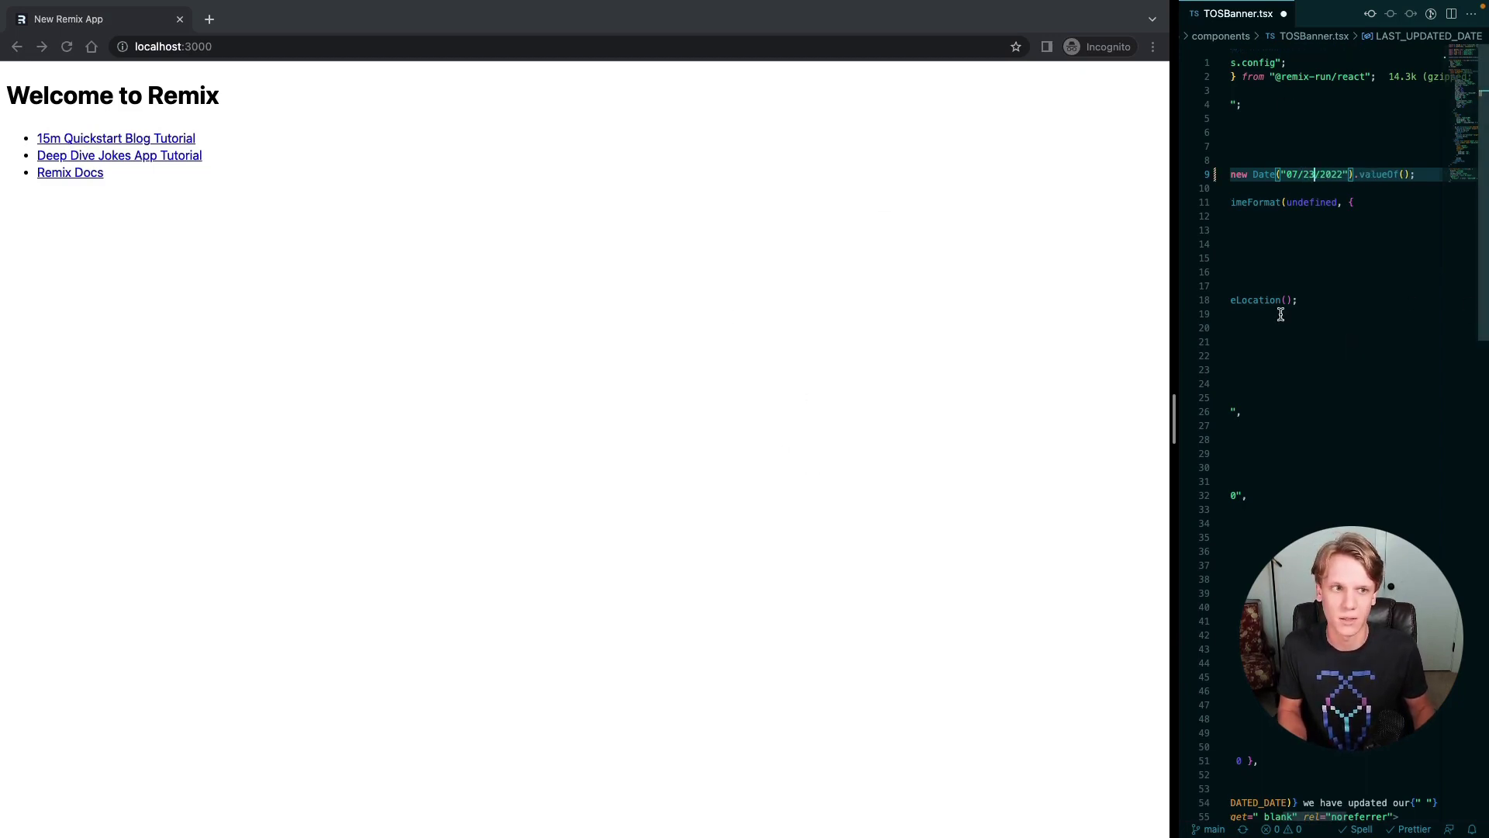
Step: Confirm the reloaded page shows the terms-update banner again
left_click(931, 396)
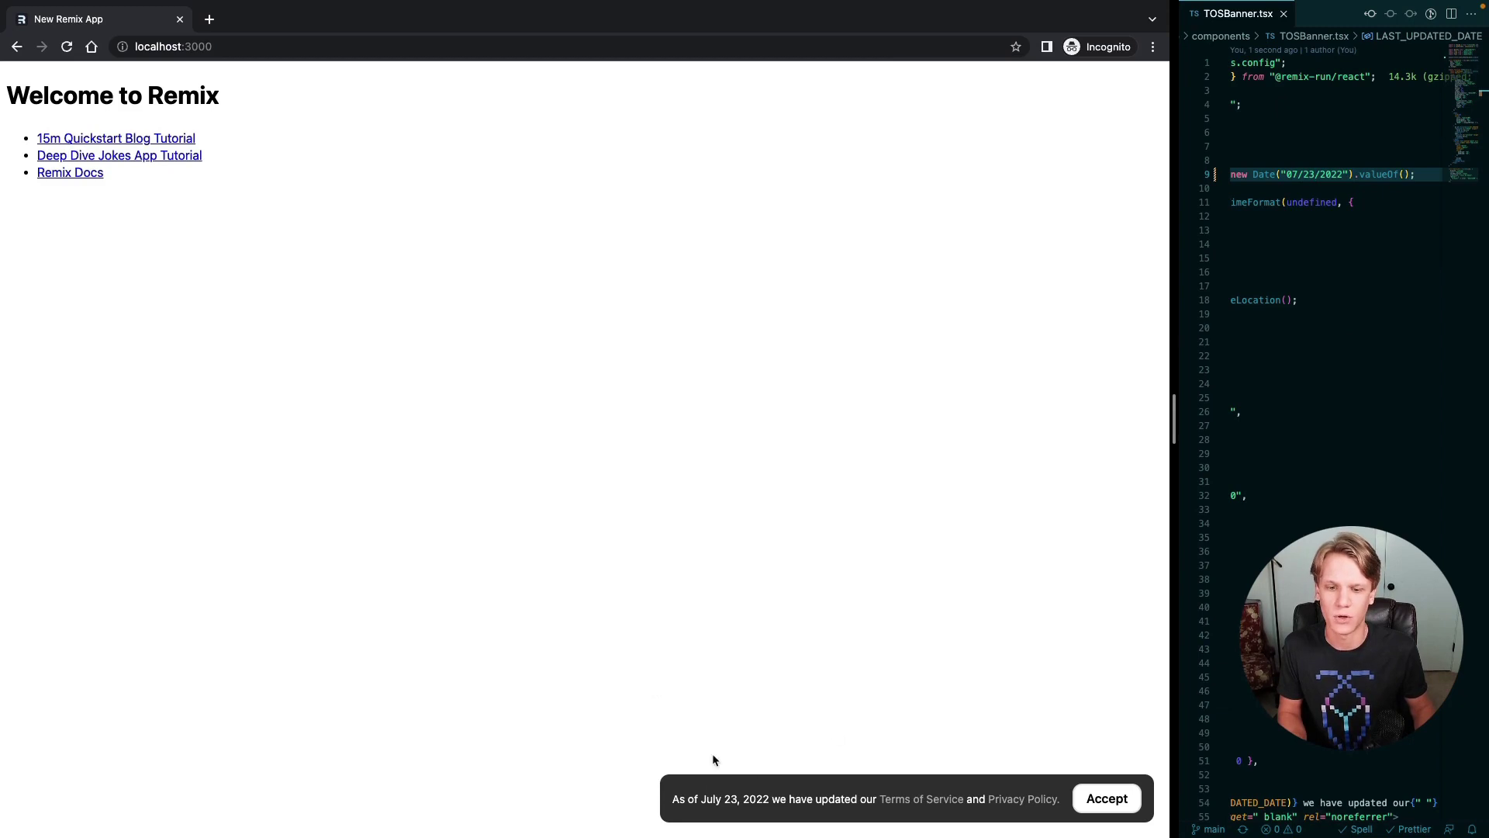
left_click_drag(713, 802, 1054, 802)
left_click(784, 766)
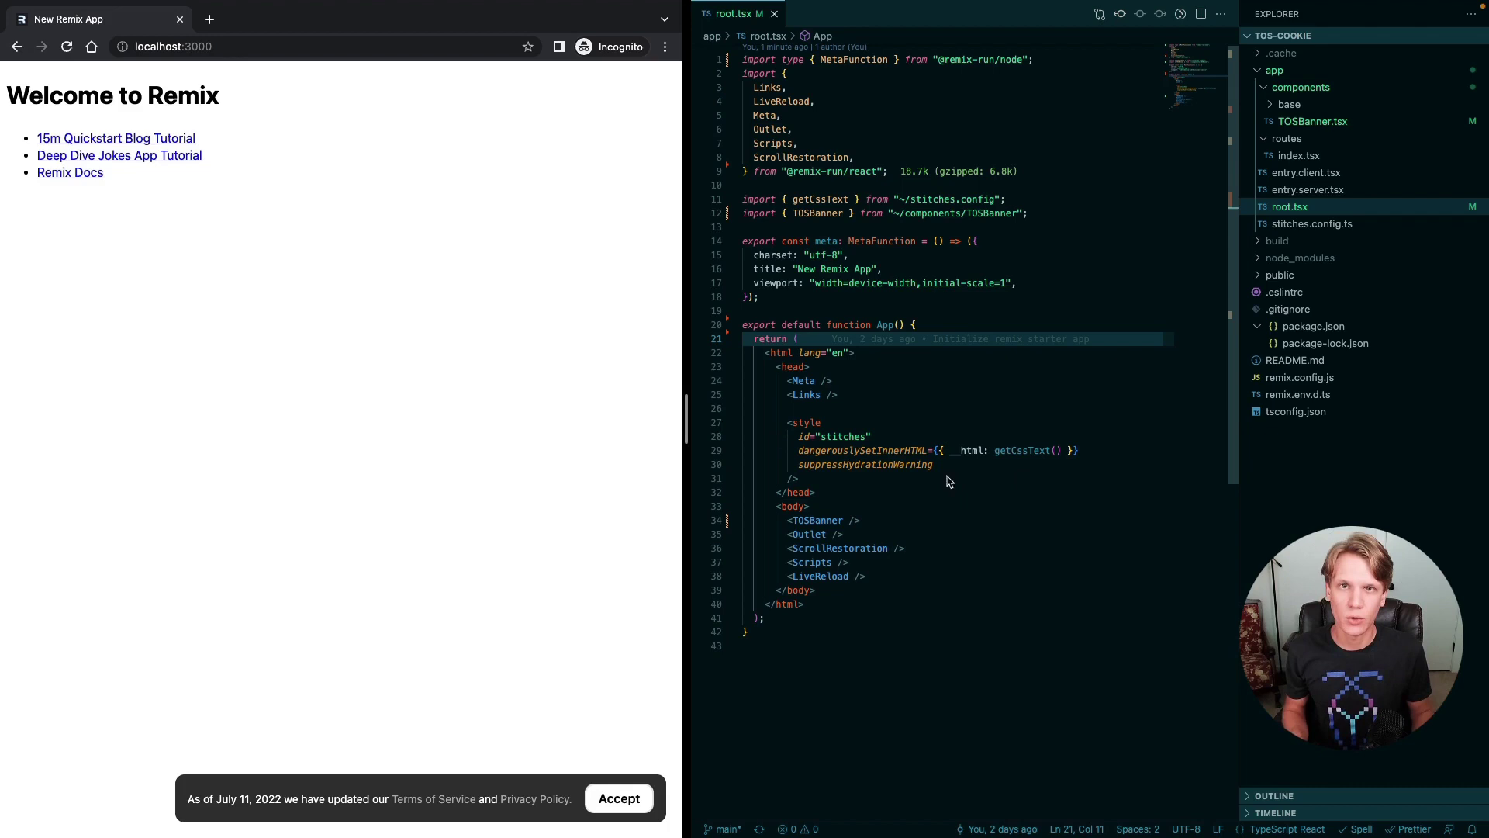
Step: Review the <TOSBanner /> line in root.tsx, then start a new file in the app folder
left_click(817, 525)
left_click(897, 519)
left_click_drag(787, 521, 905, 516)
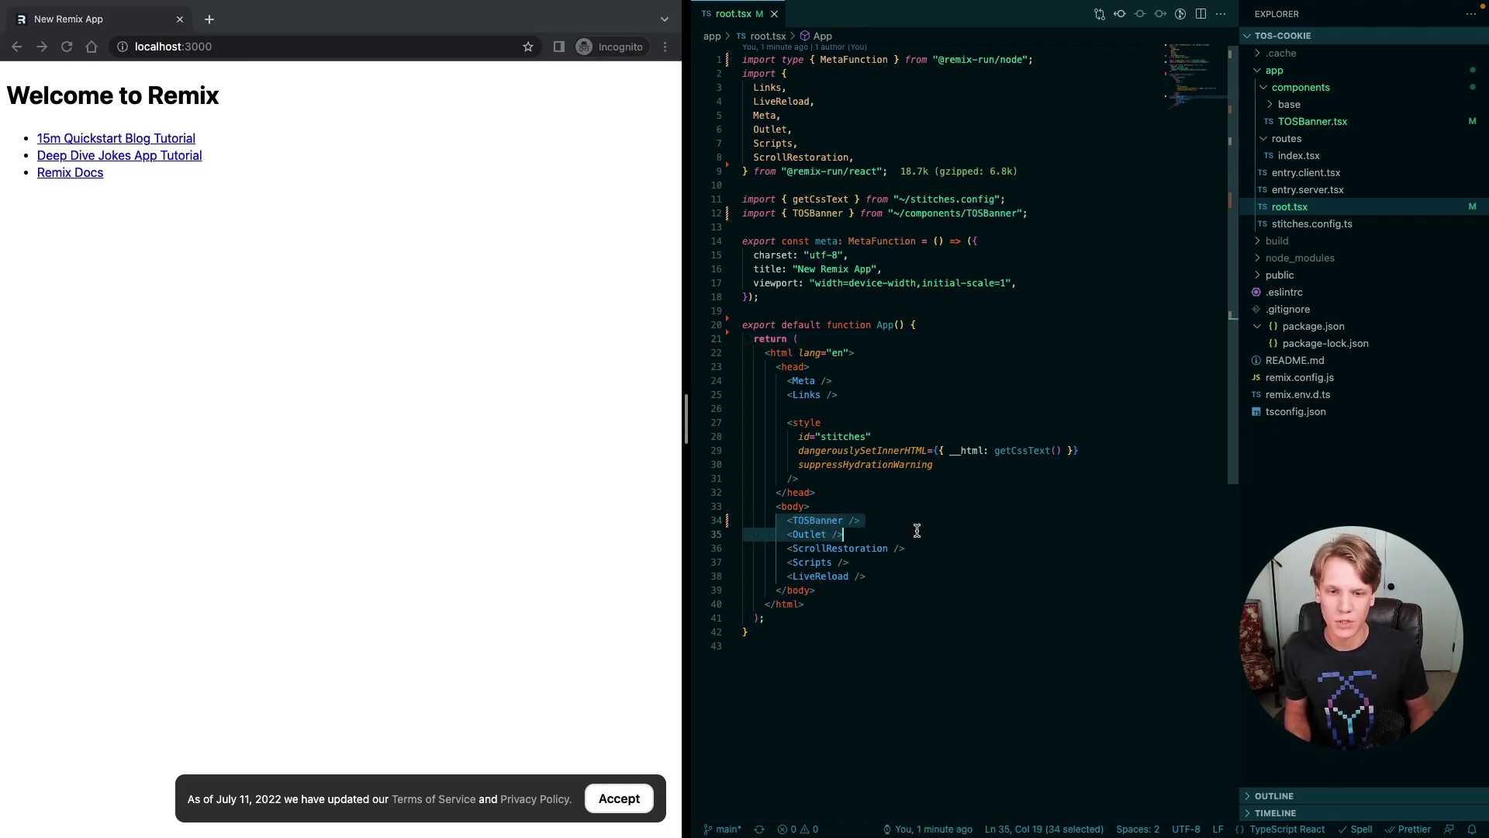
left_click(795, 509)
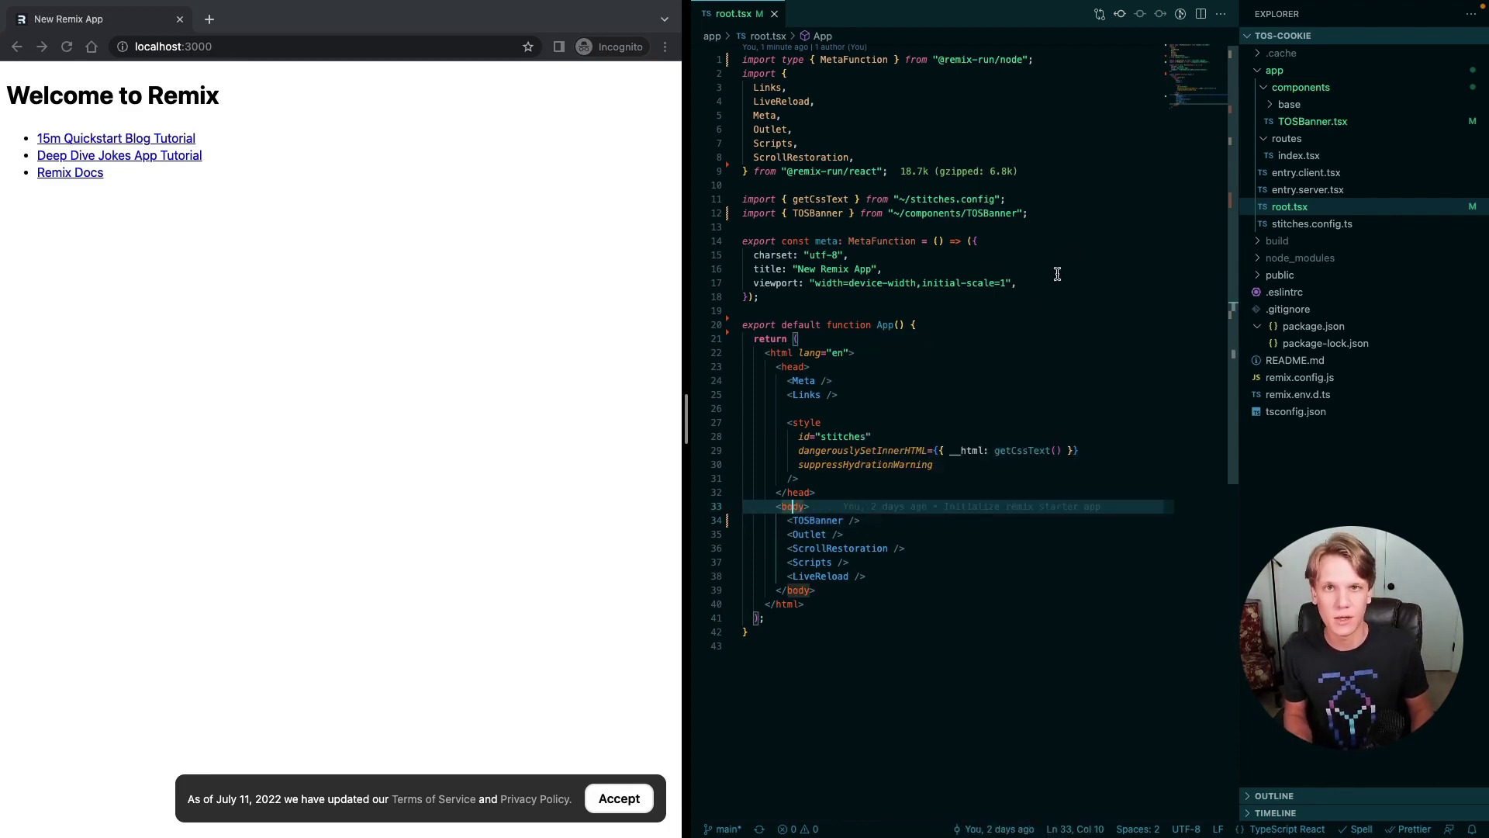
mouse_move(1292, 70)
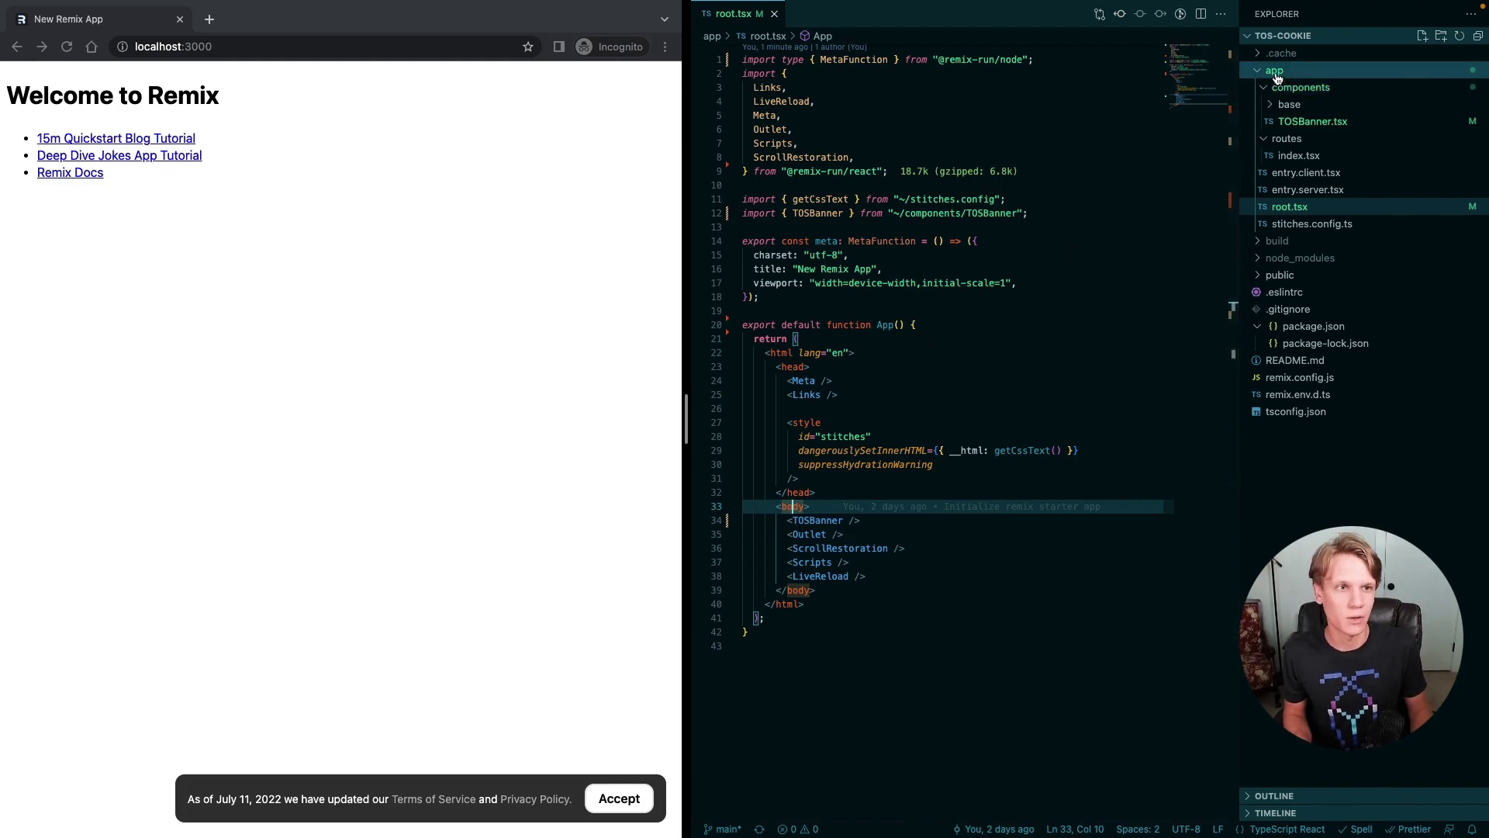
right_click(1277, 73)
left_click(1214, 79)
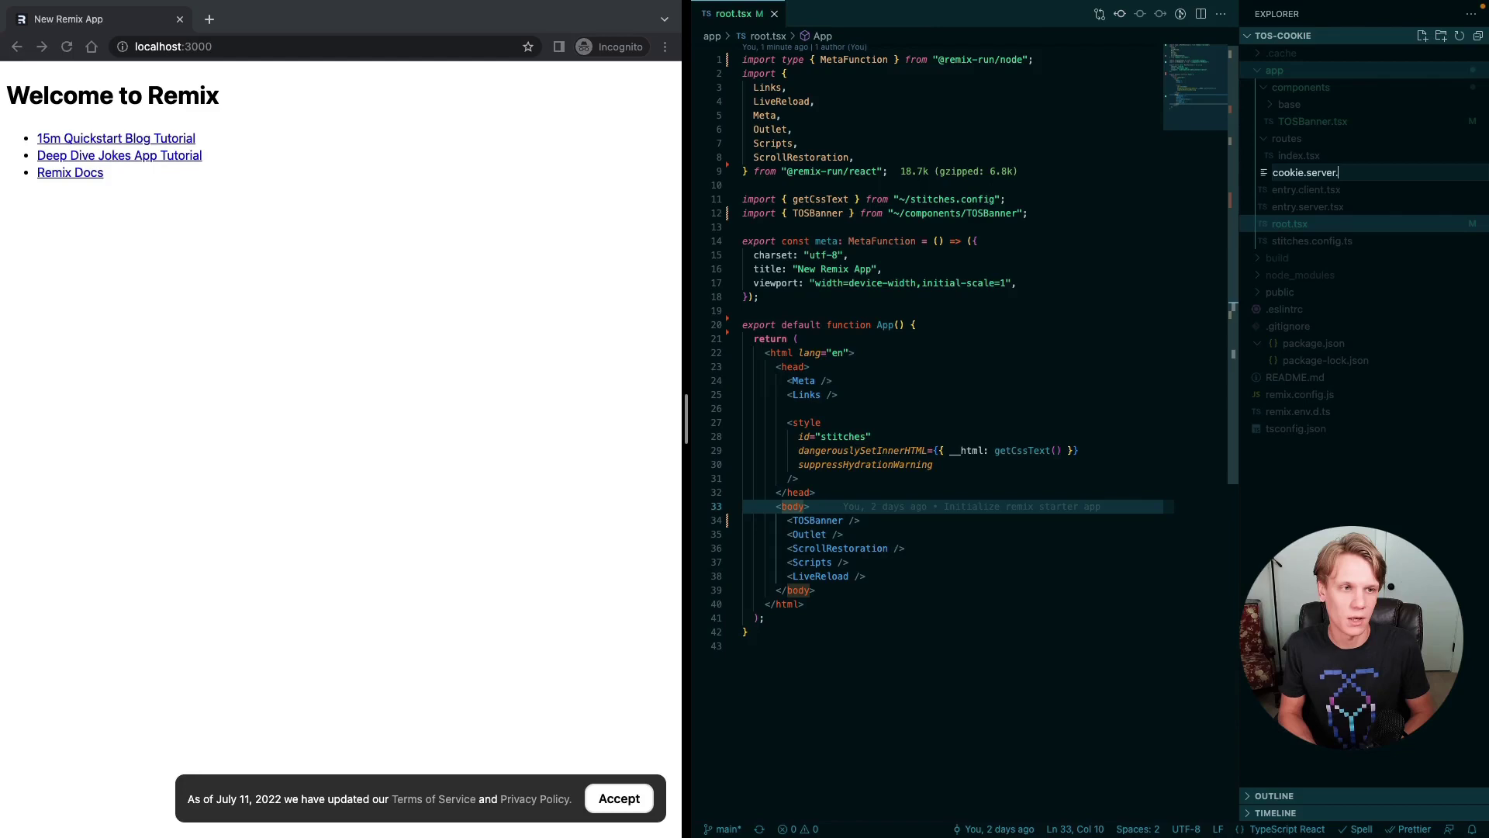
type("ts")
key("Return")
type("import {}")
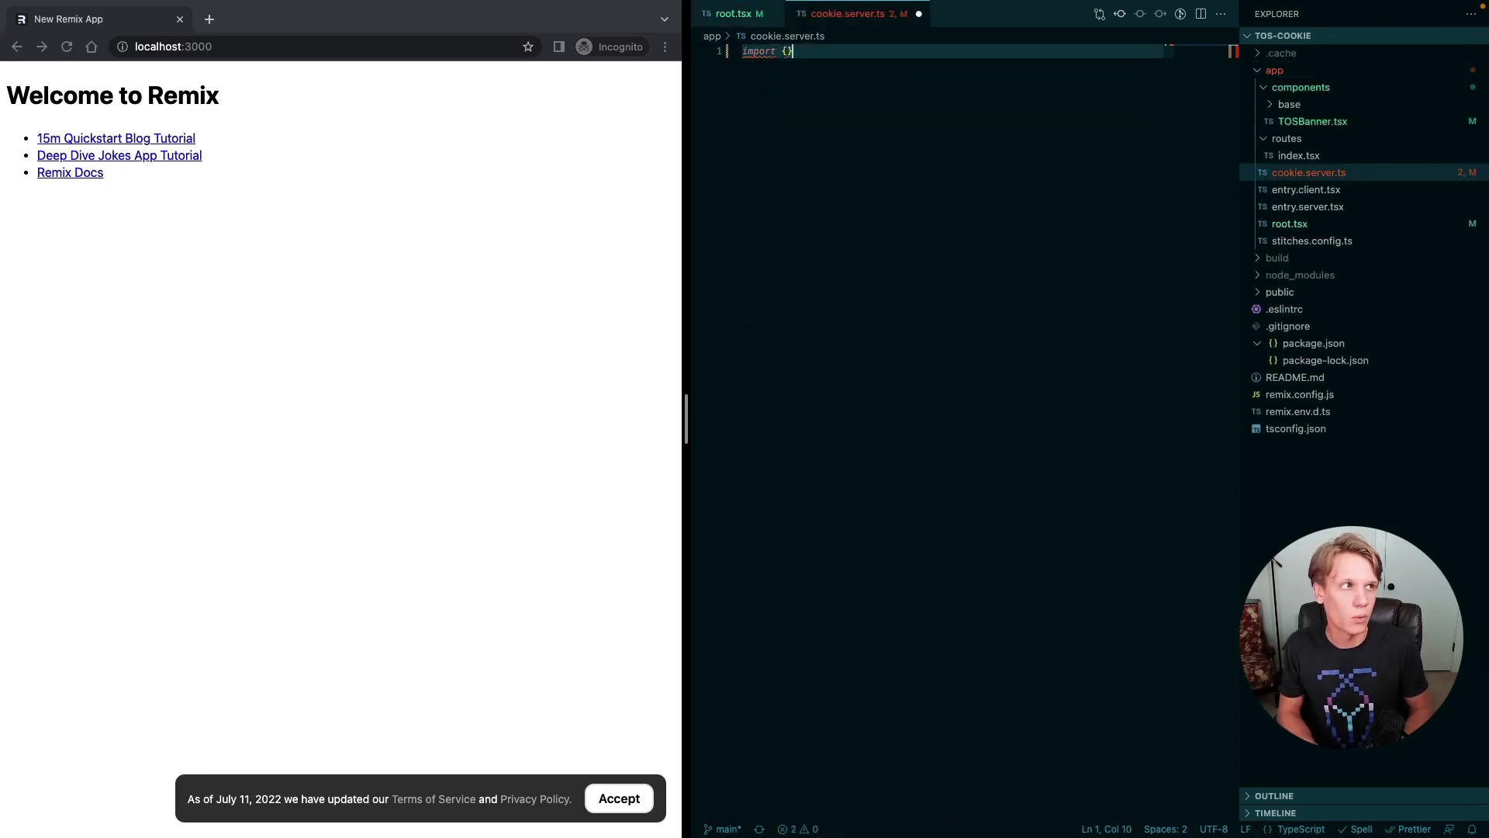
type(" from 're")
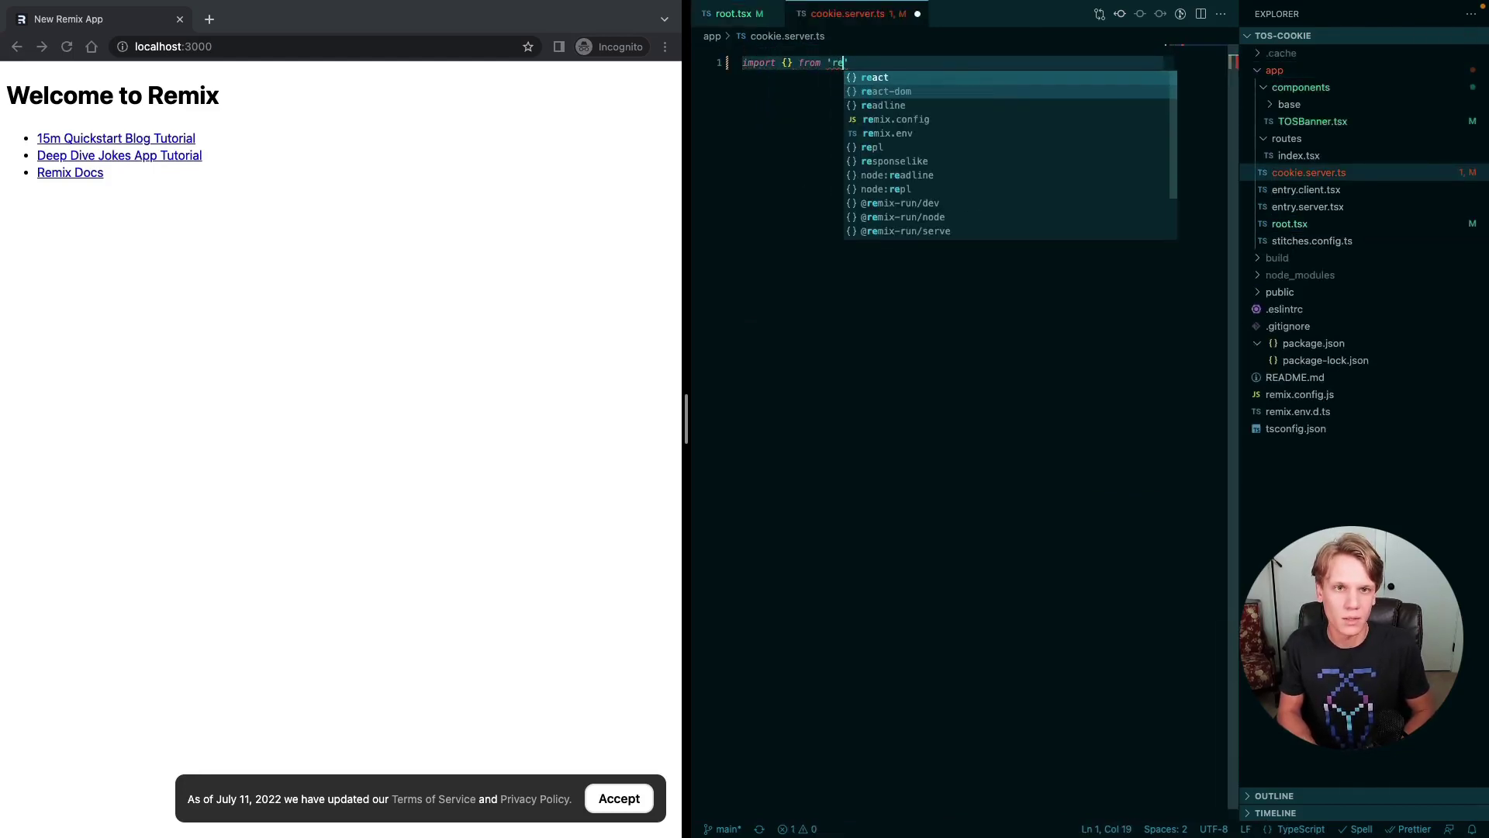
key("BackSpace")
key("BackSpace")
type("@remi")
key("Down")
key("Down")
key("Up")
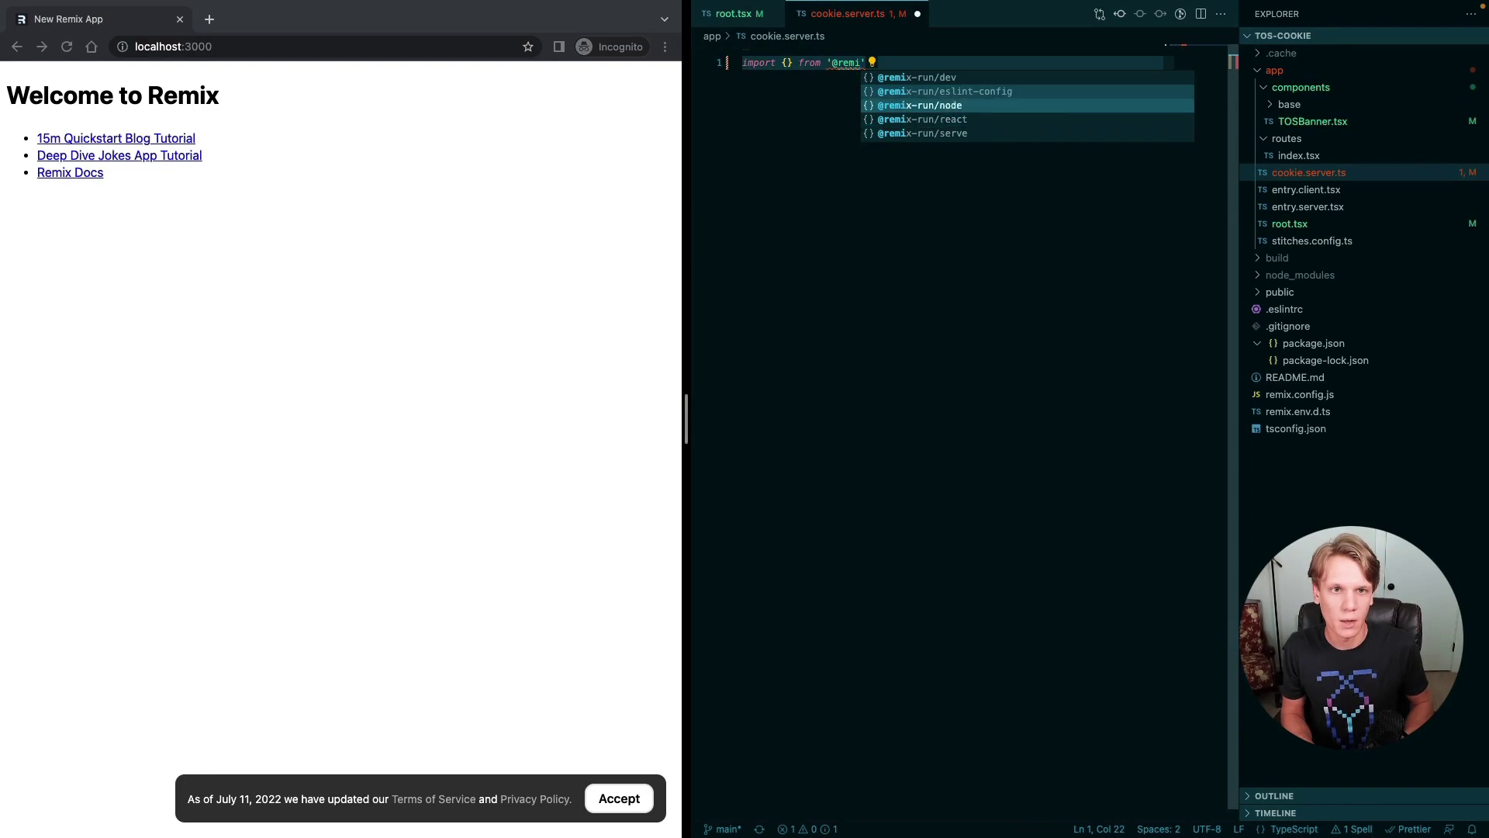
key("Down")
key("Up")
key("Return")
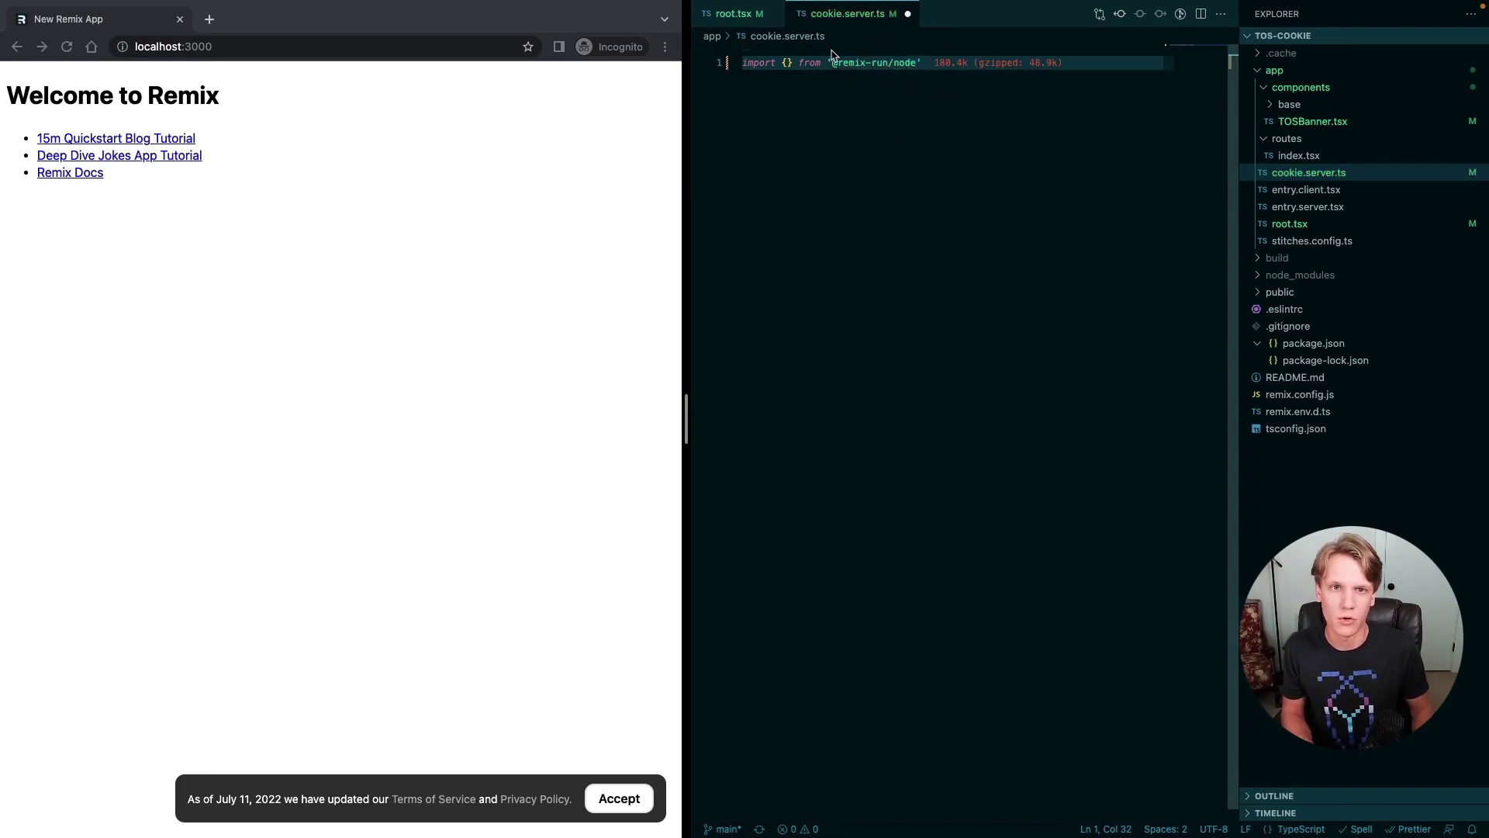
left_click(786, 62)
type("create")
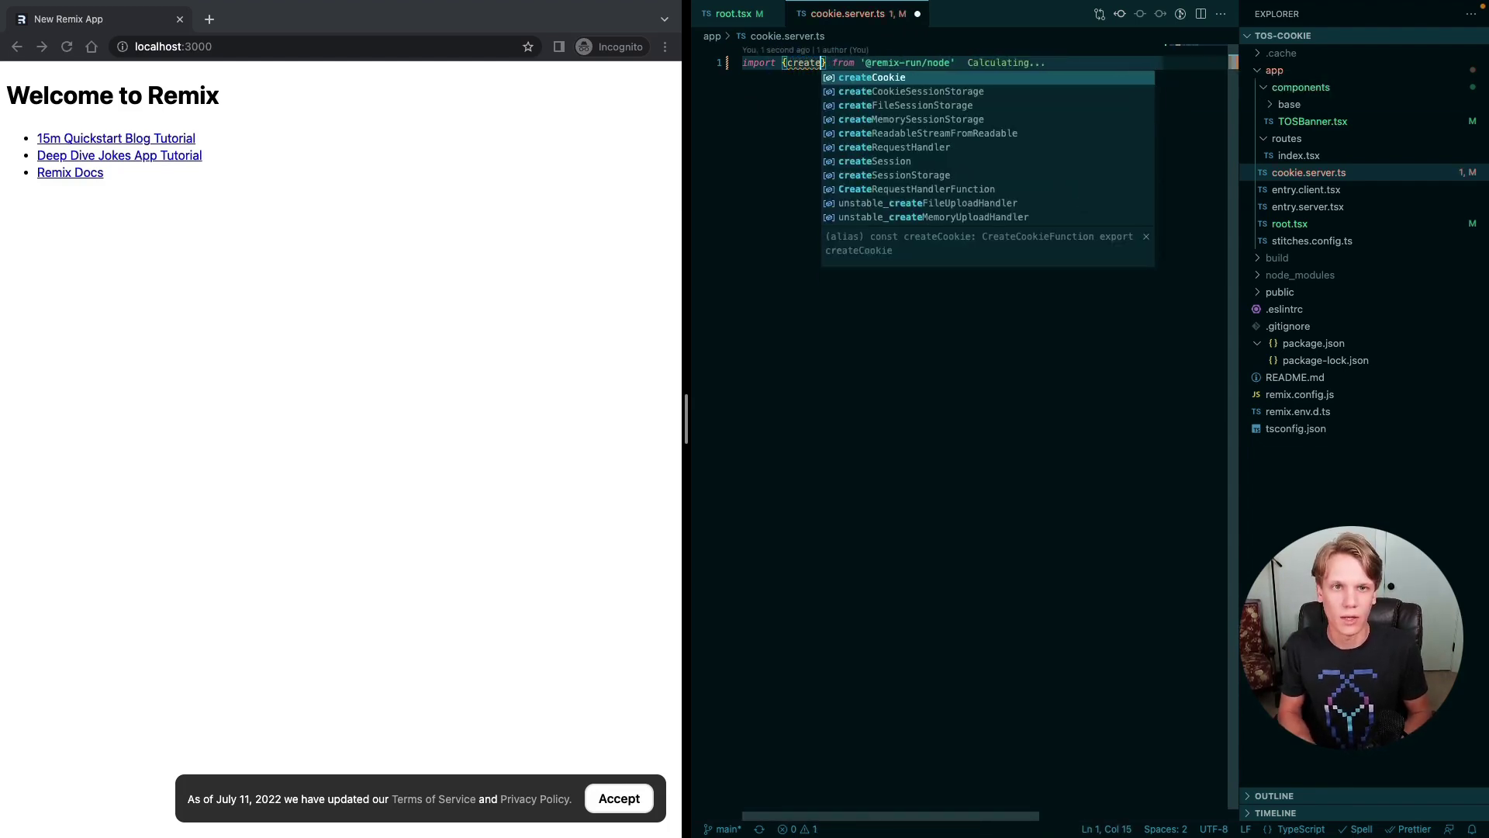
key("Return")
key("Return")
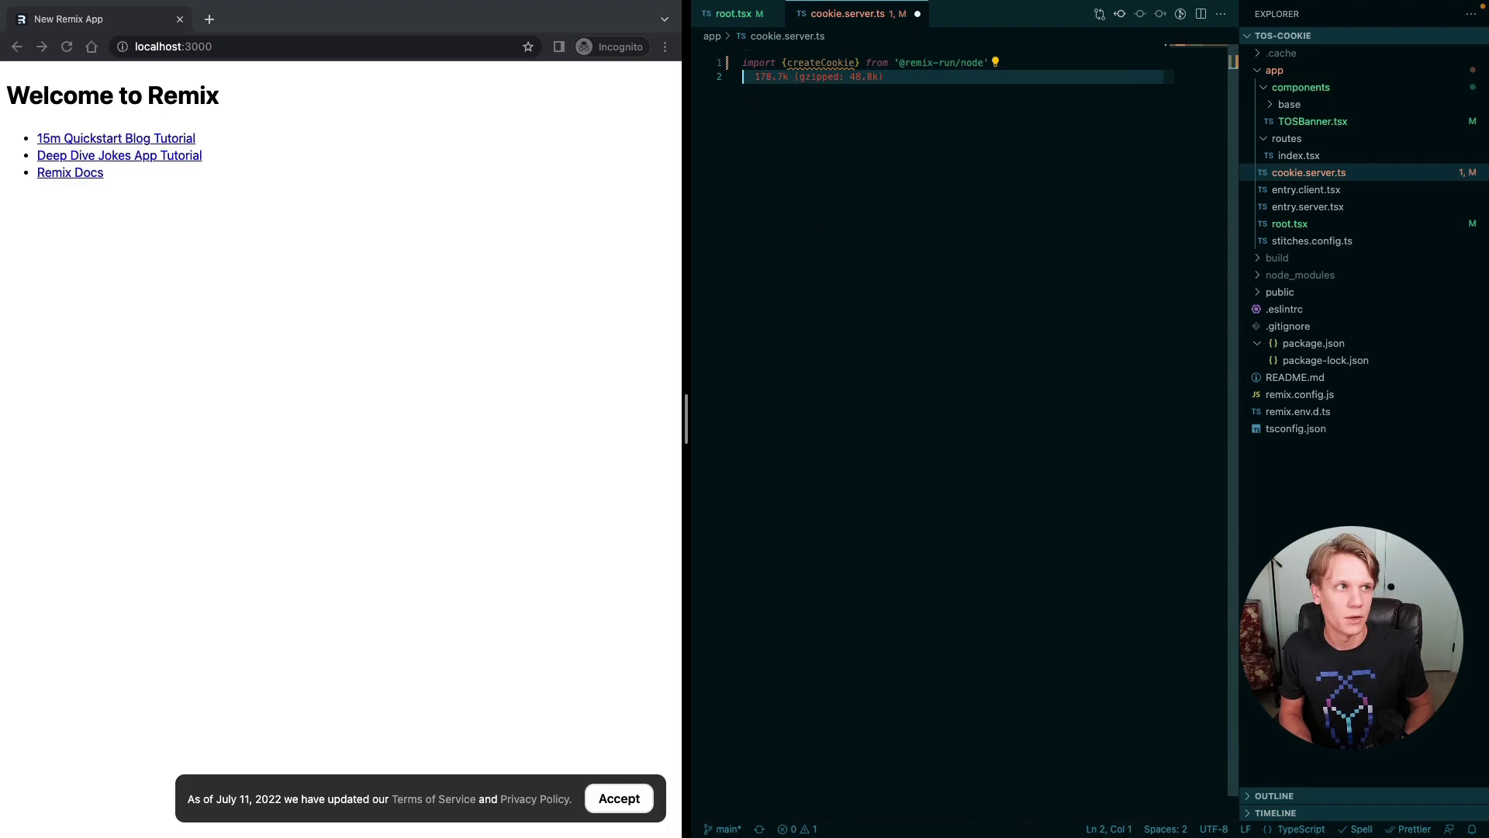
key("Return")
type("export const ")
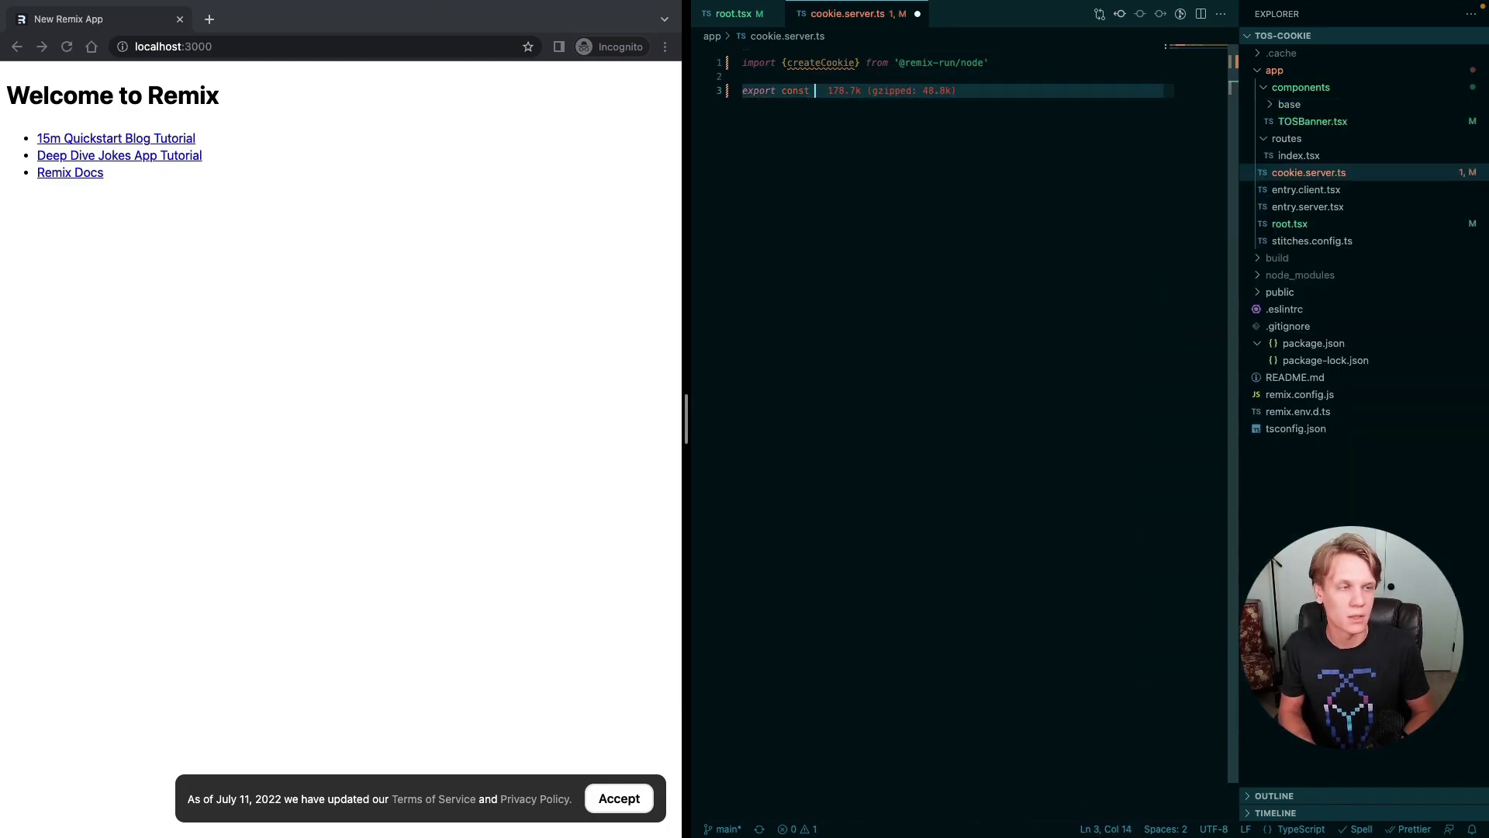
type("tosBannerCooki")
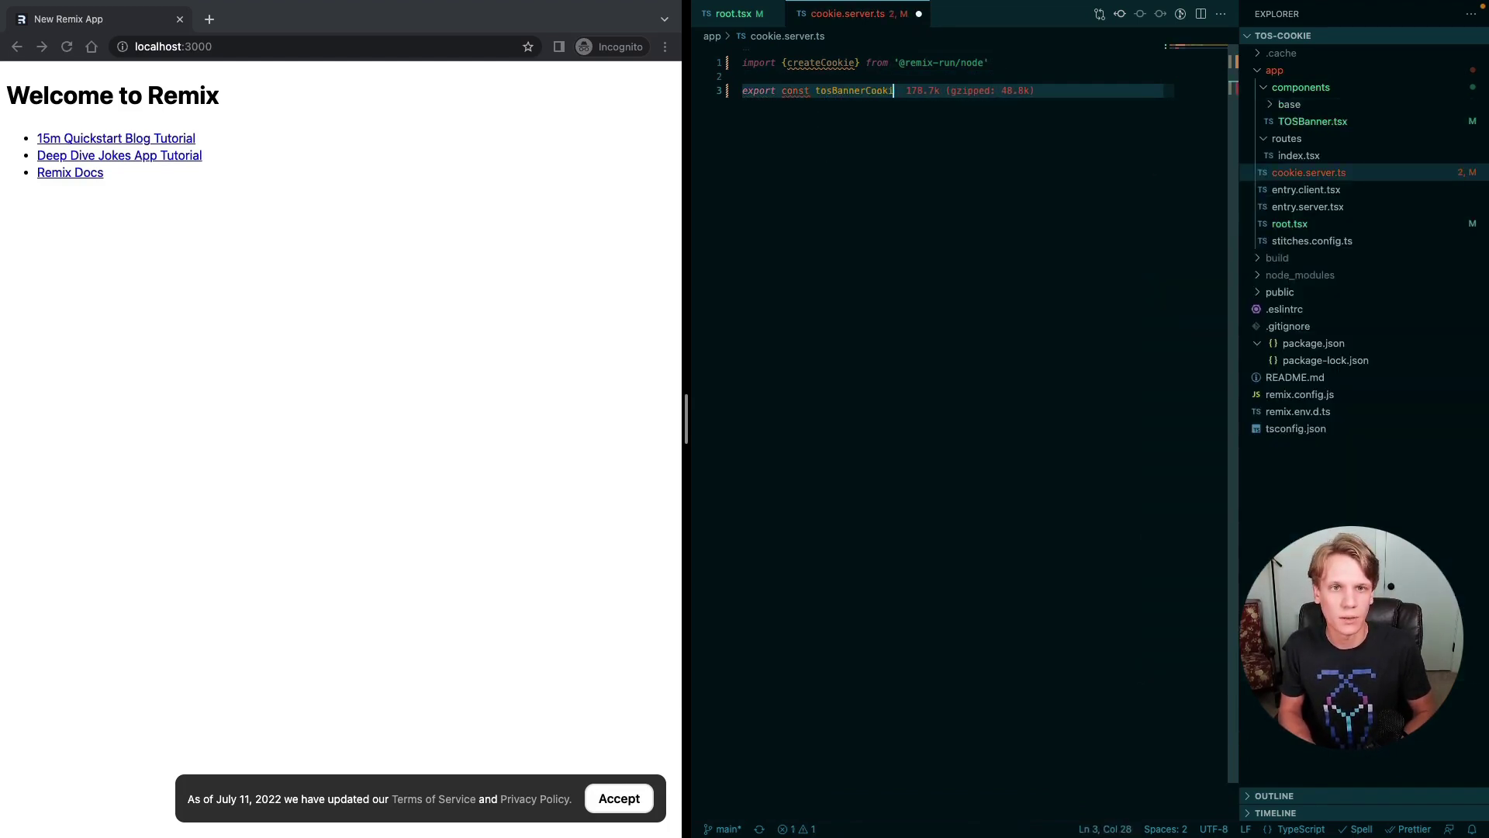
type("e = creat")
Step: Export tosBannerCookie via createCookie('tos-banner') with maxAge 31_536_000 and save
key("Tab")
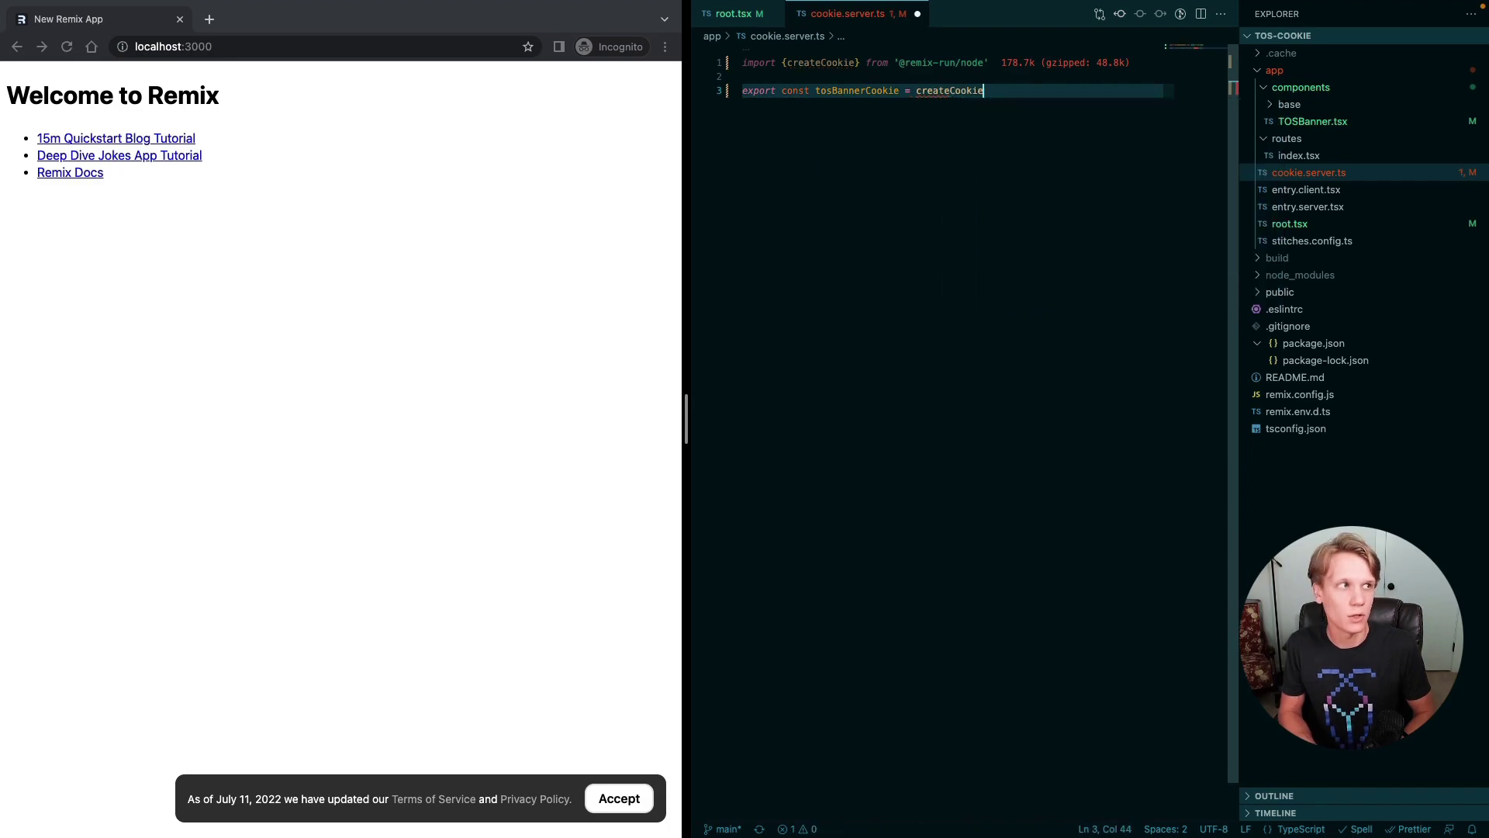
type("('tos-b")
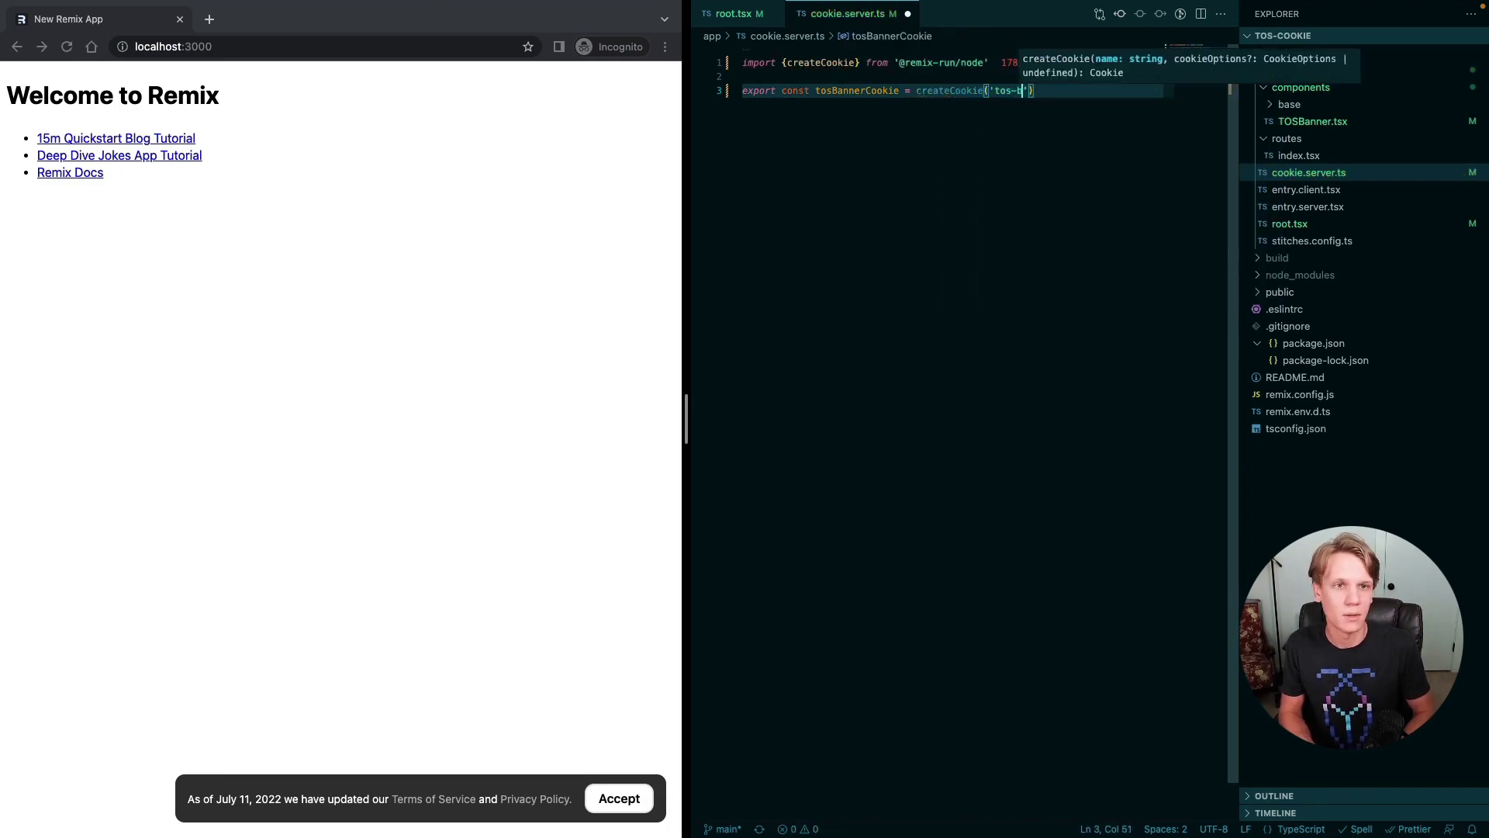
type("anner', {")
key("Return")
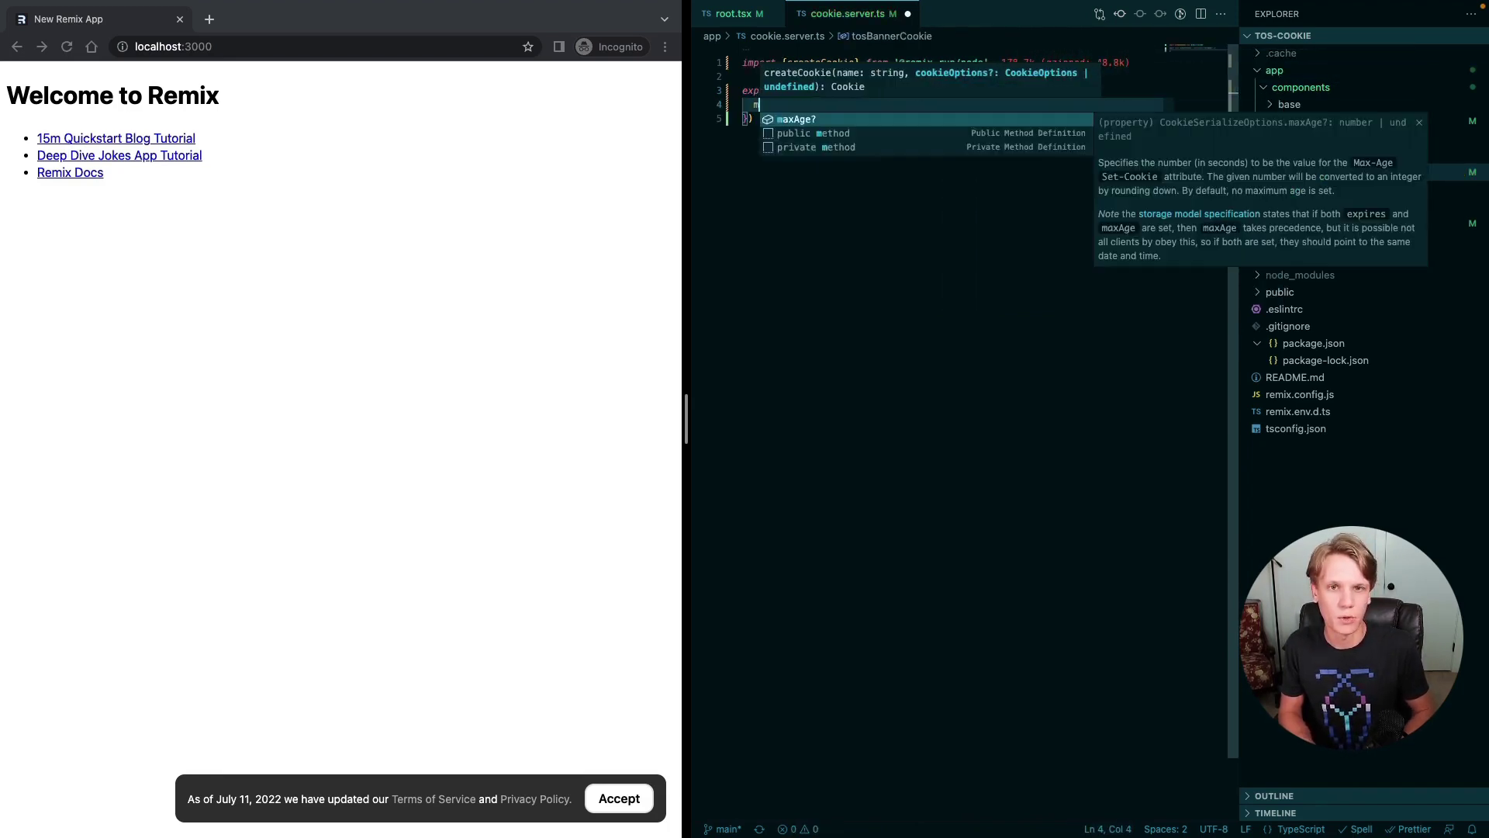
type("max")
key("Tab")
type(": ")
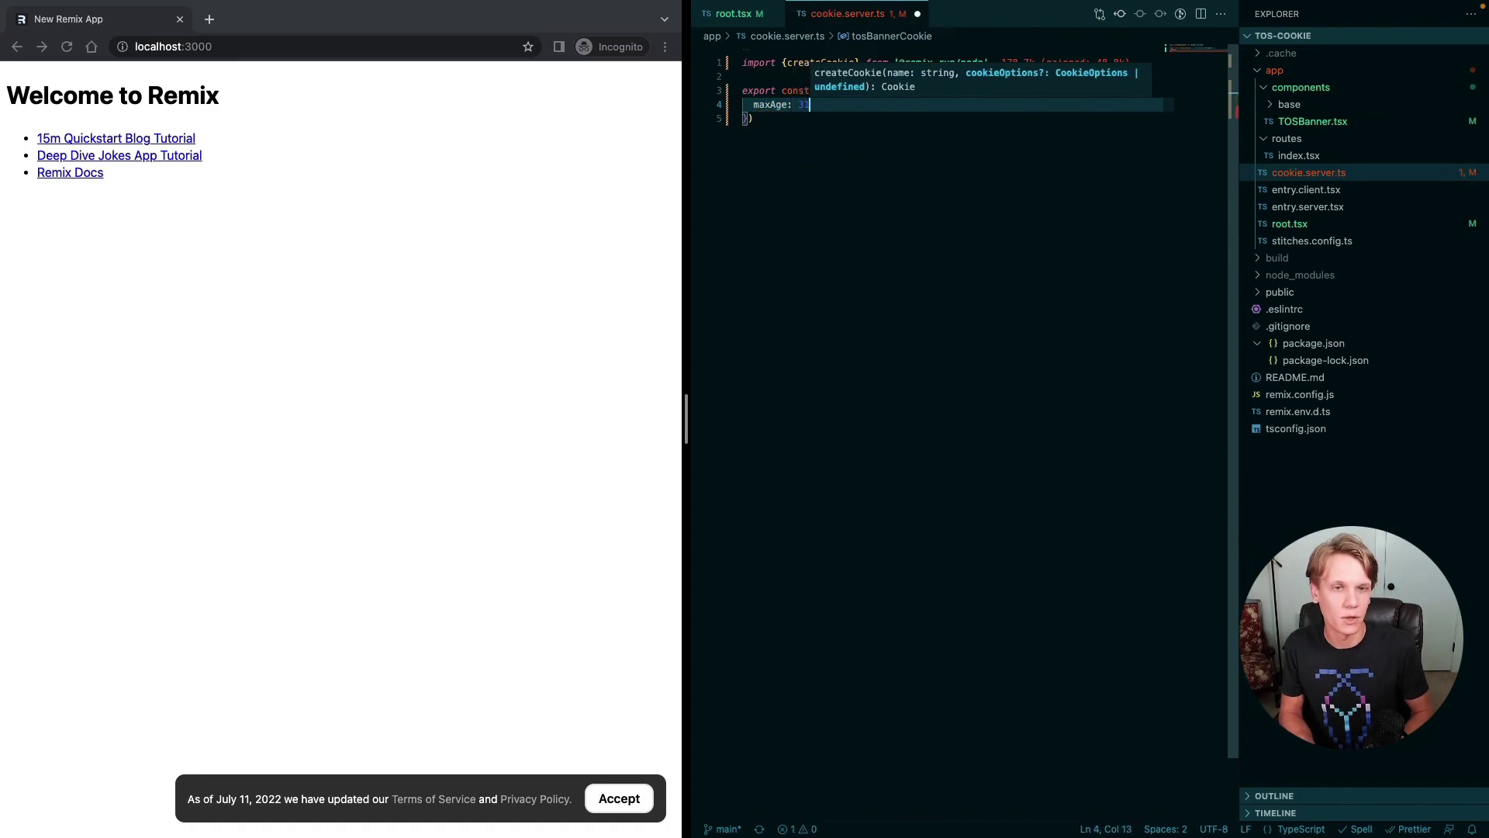
type("31)")
type("53")
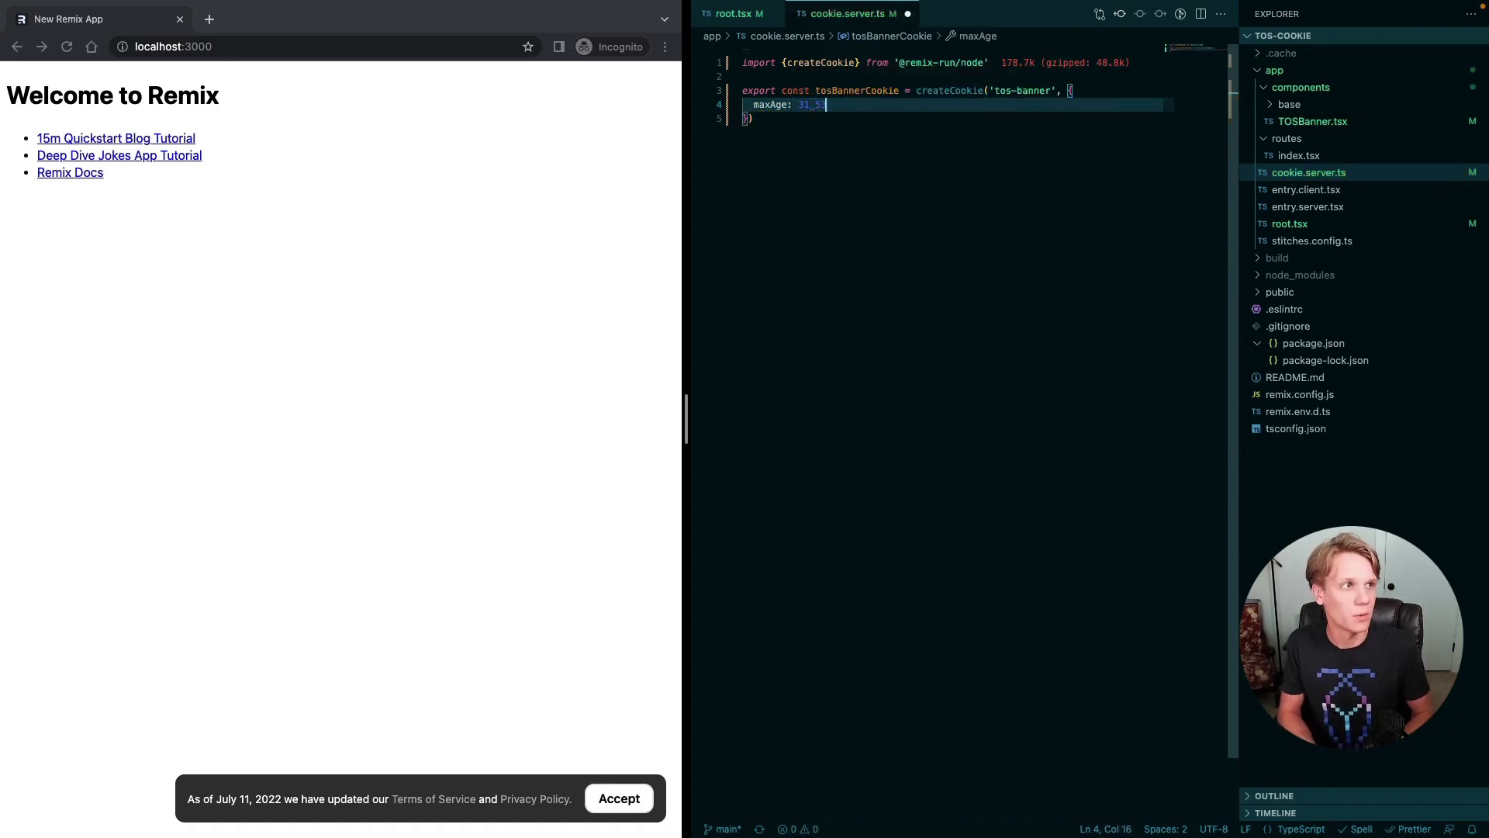
type("_000")
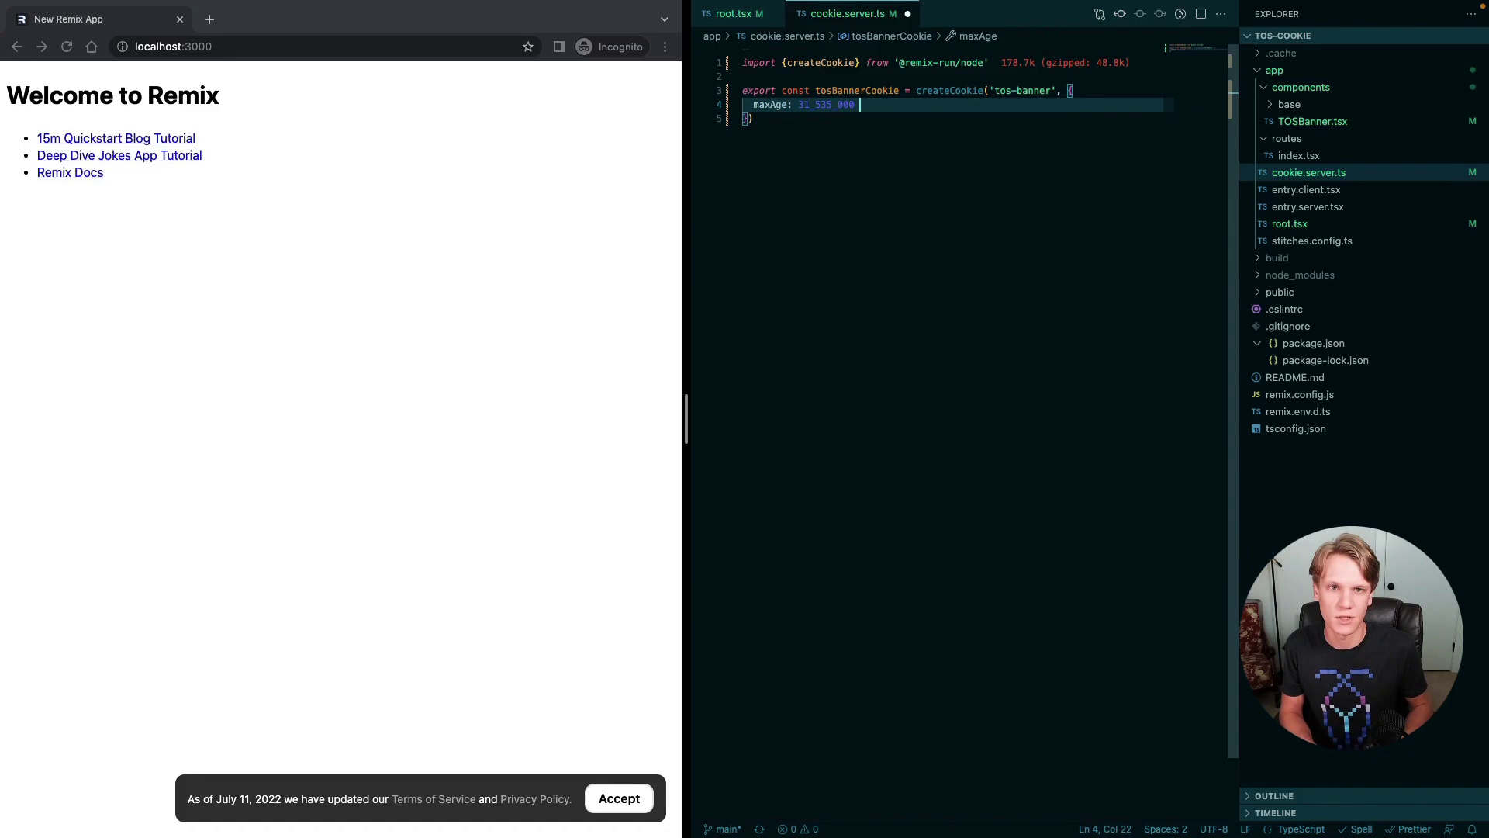
type(" // one year")
key("ctrl+s")
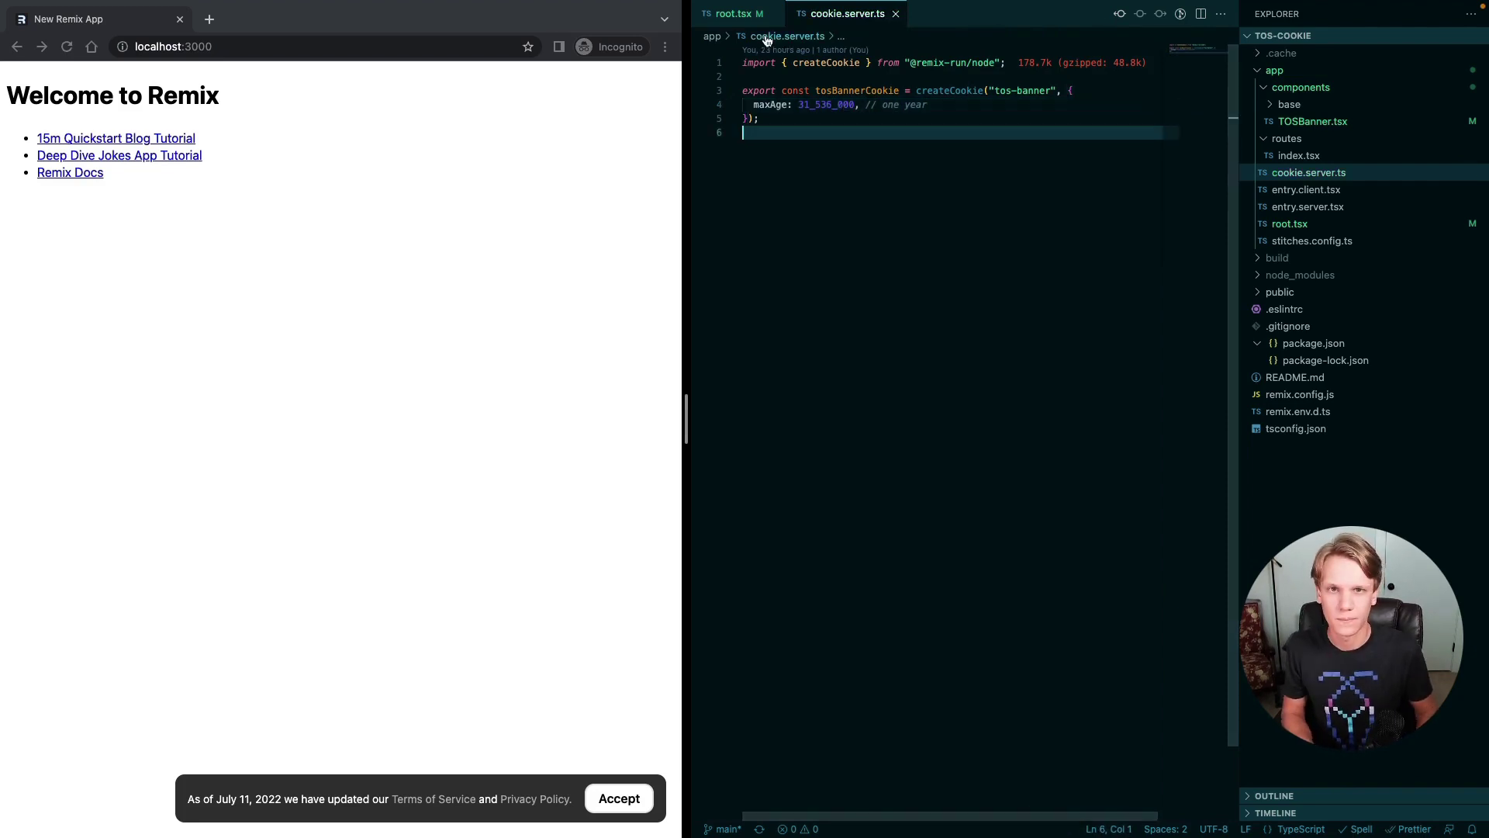
Step: Add a loader in root.tsx with LoaderArgs that reads the request's Cookie header
left_click(733, 14)
key("Return")
key("Return")
type("expo")
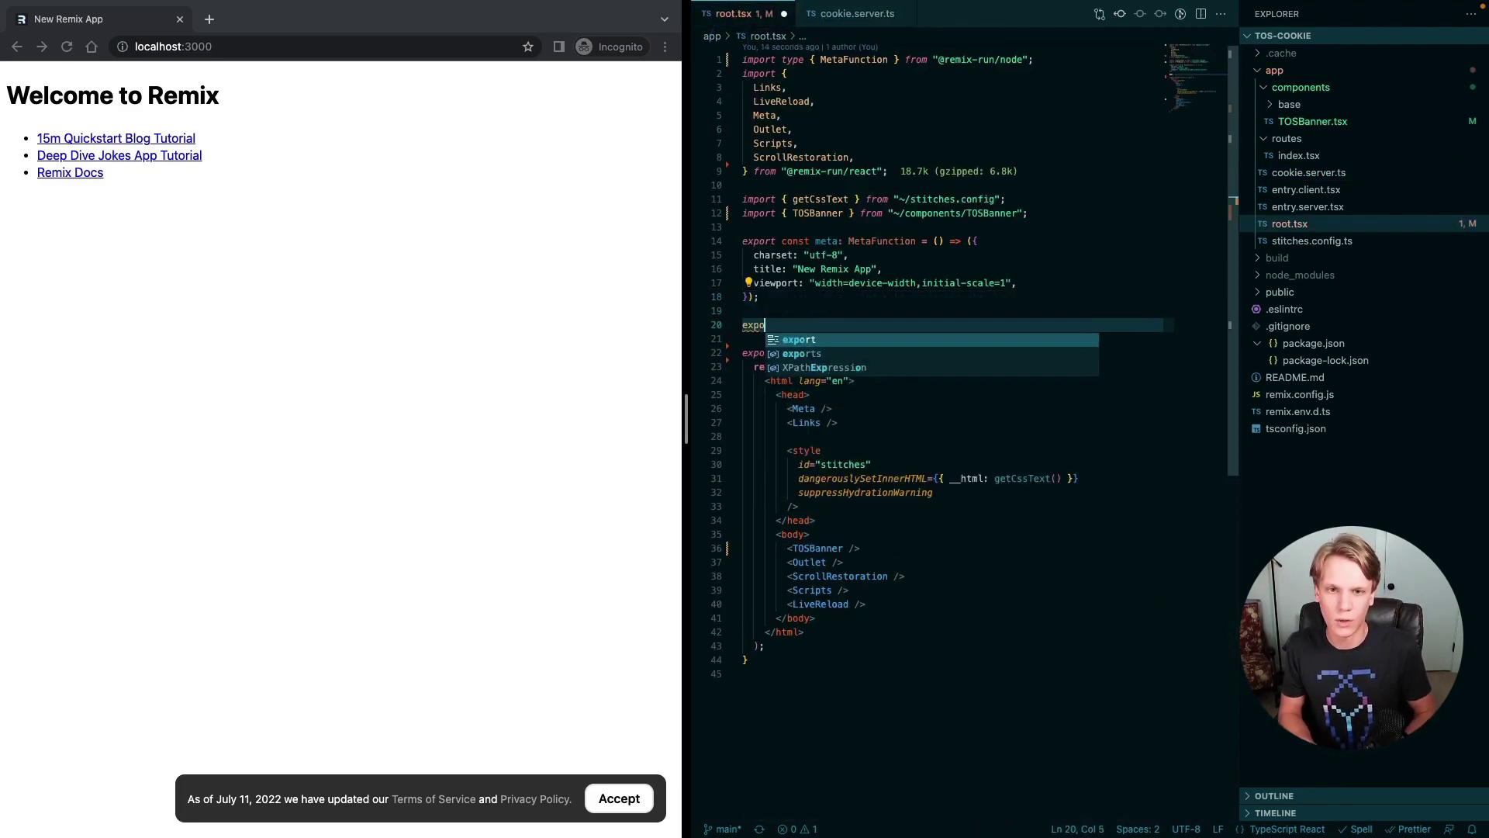
type("rt function loader")
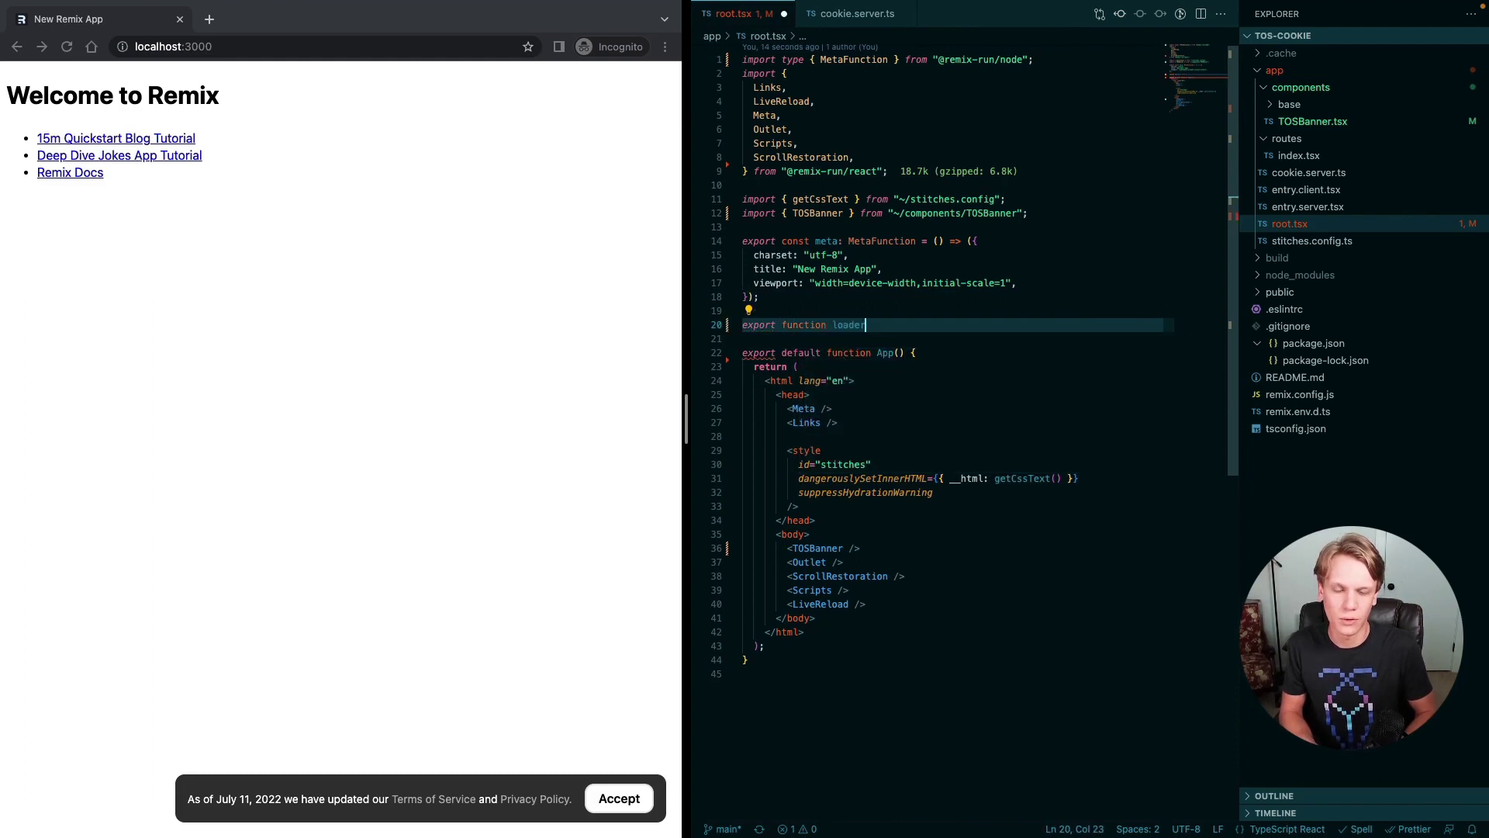
type("(args: Lo")
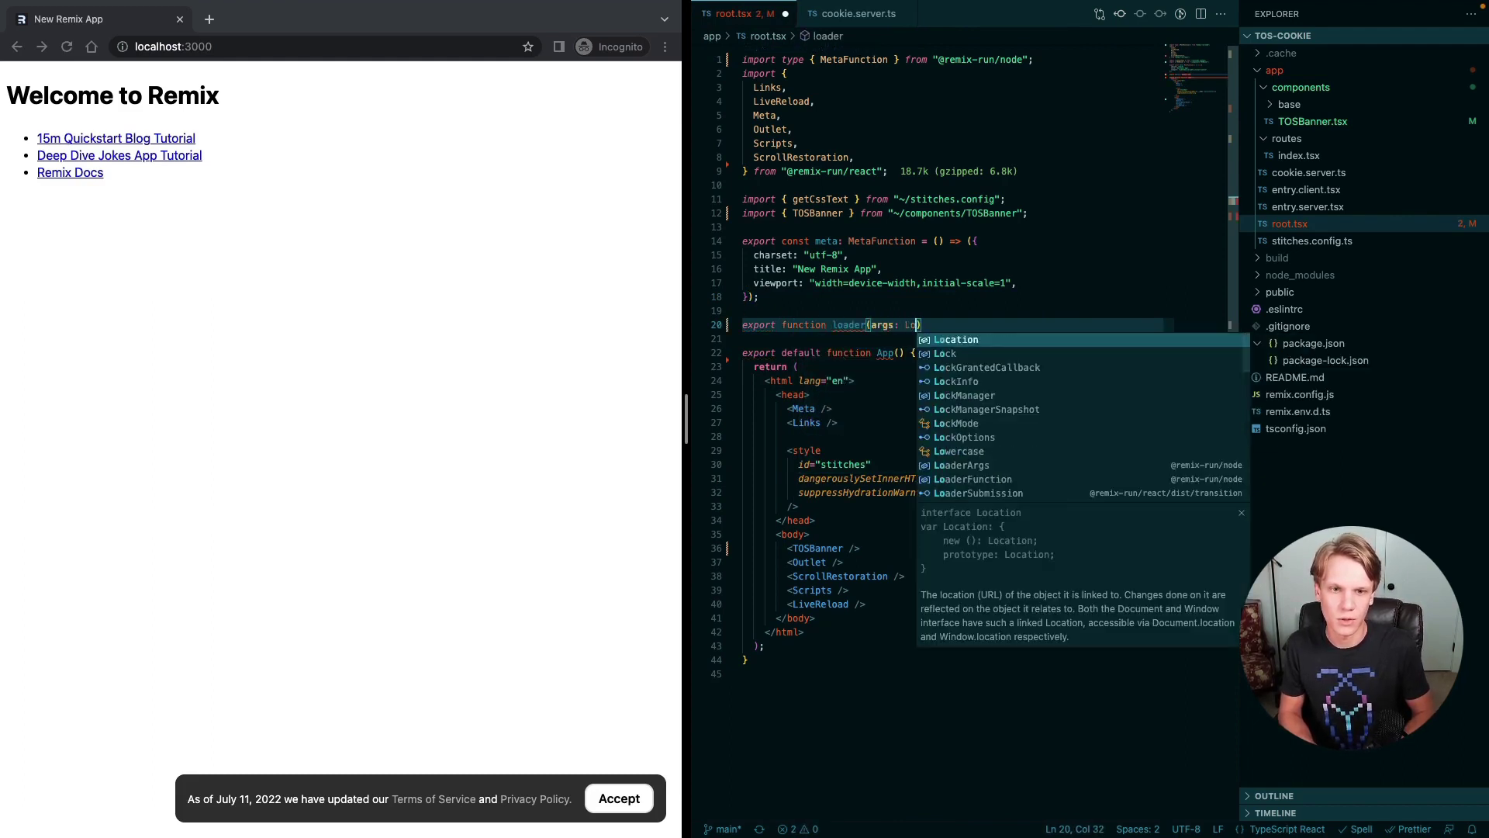
type("ader")
key("Return")
type("{")
key("Return")
type("re")
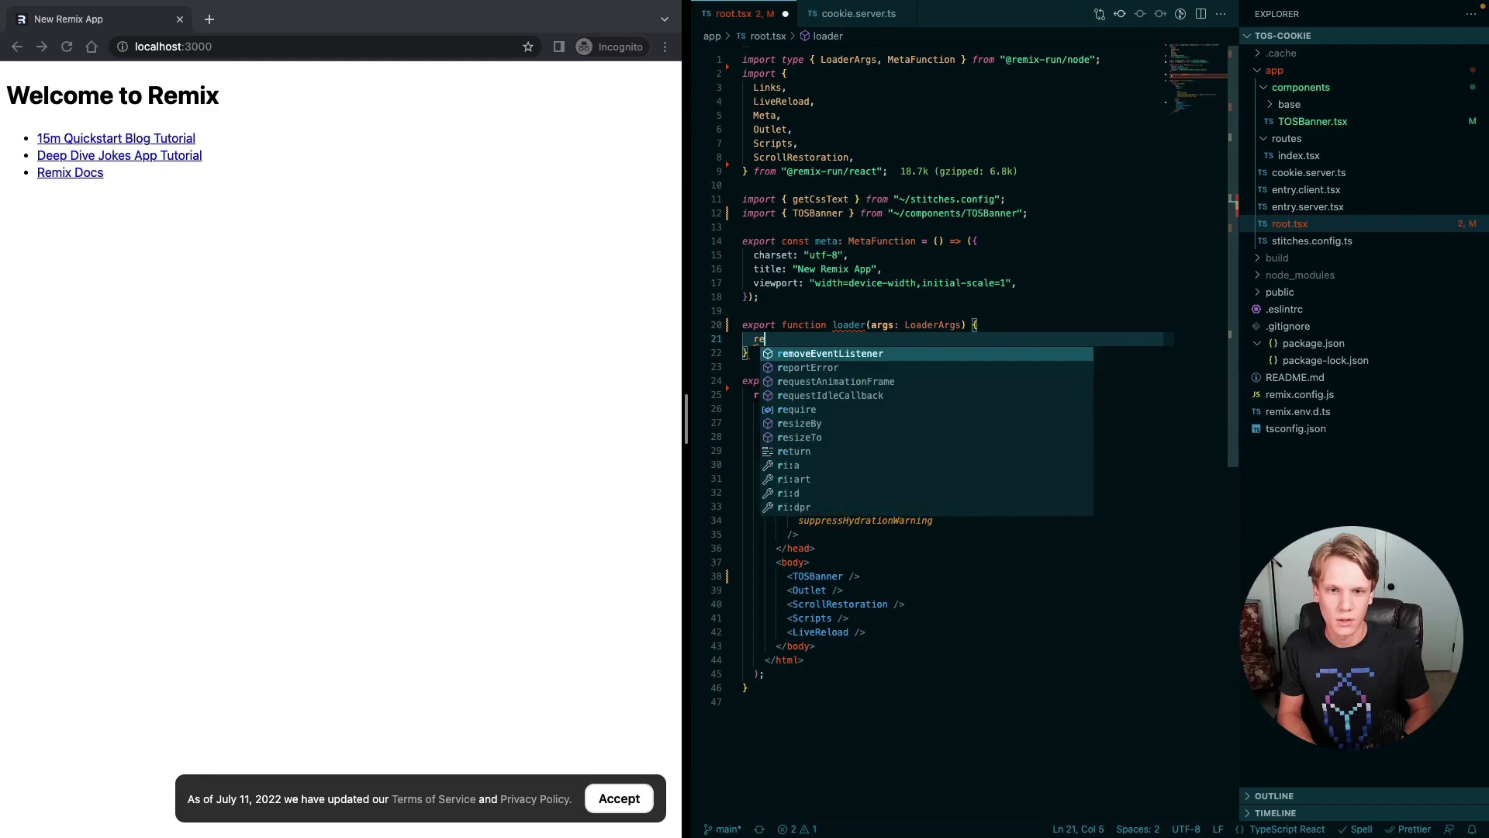
type("turn ")
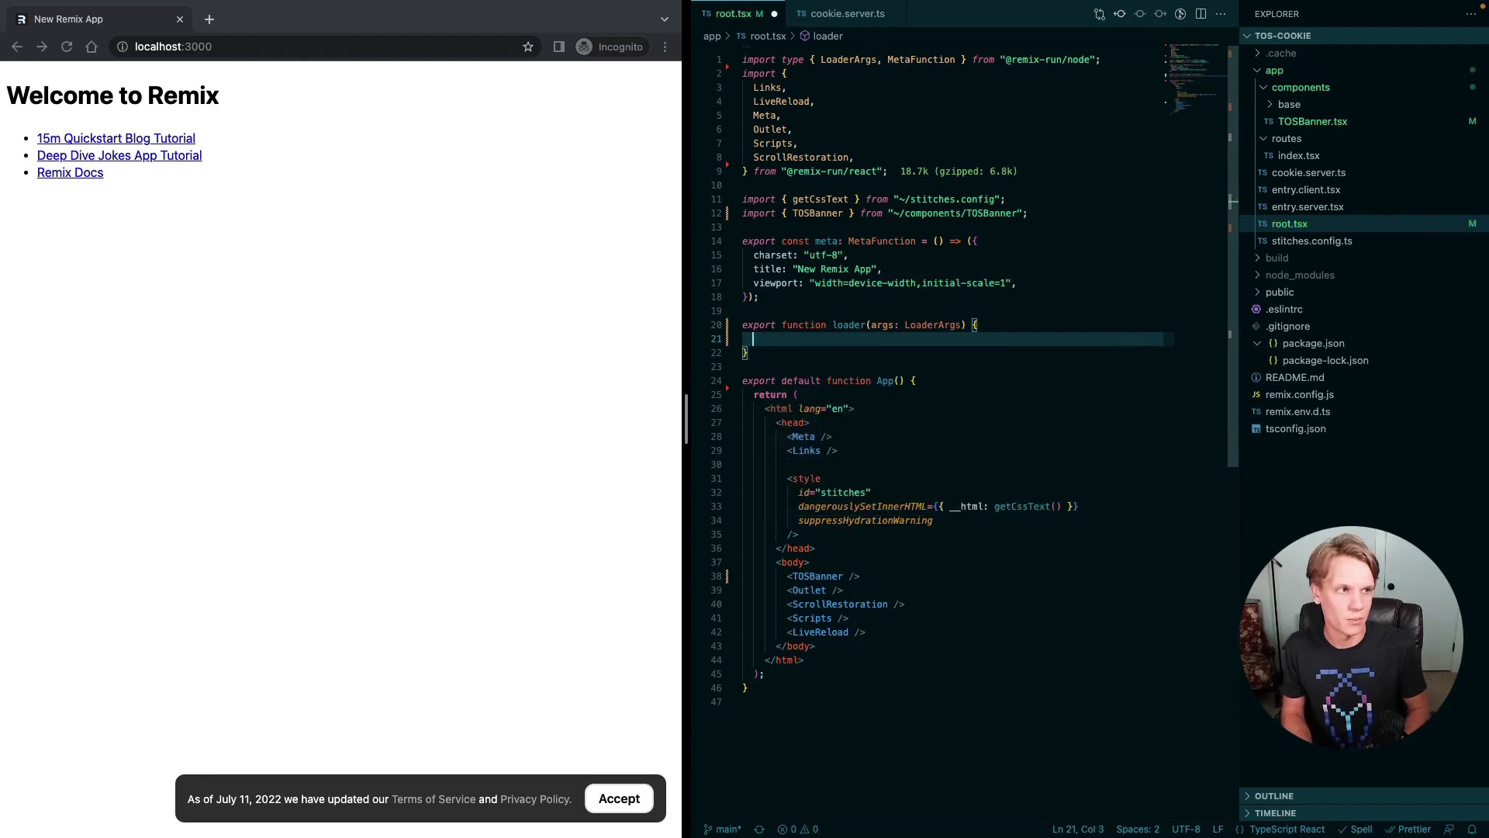
type("const cookierHe")
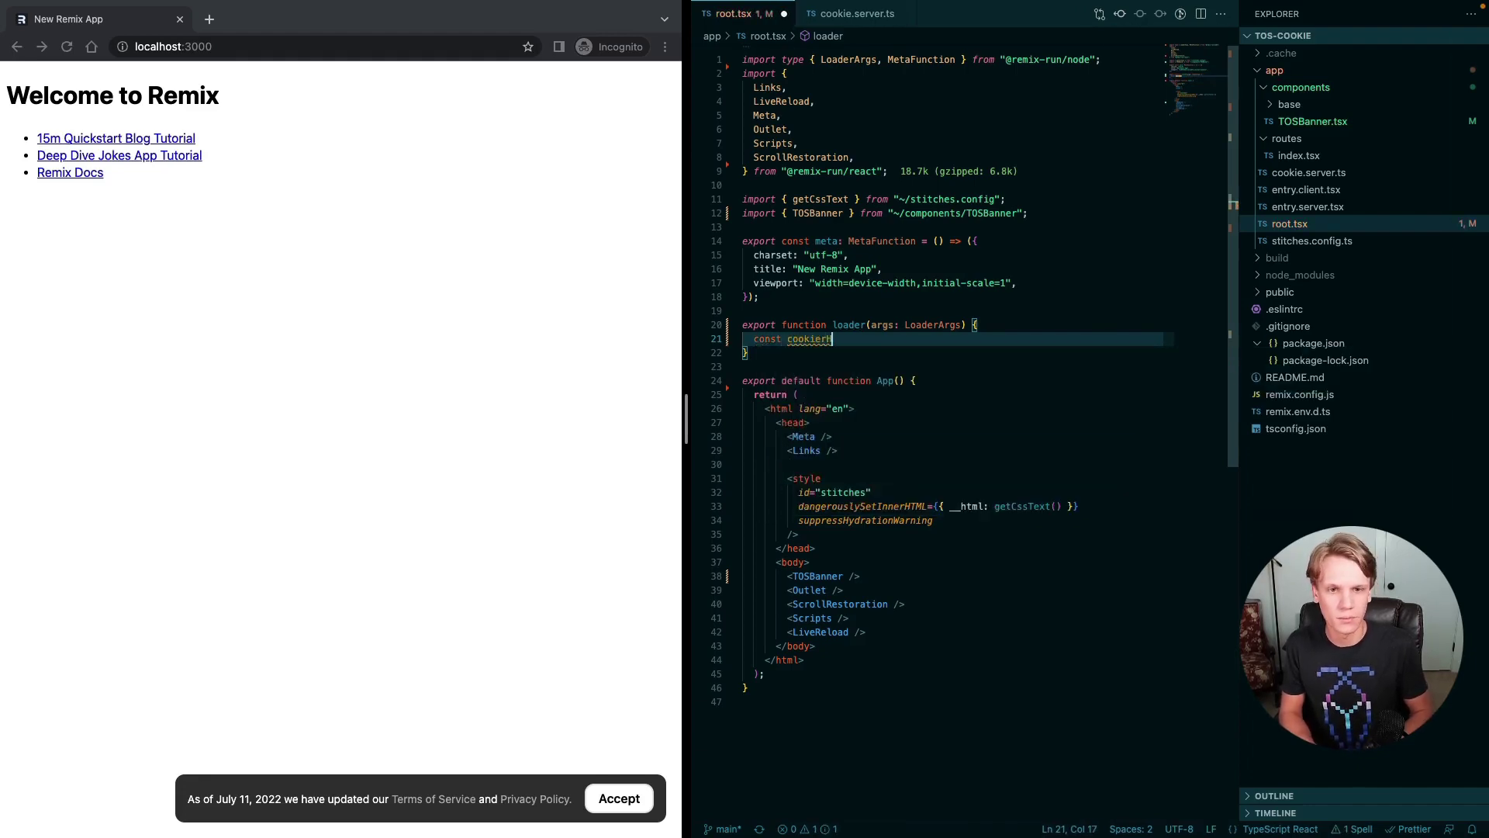
type("ader = request")
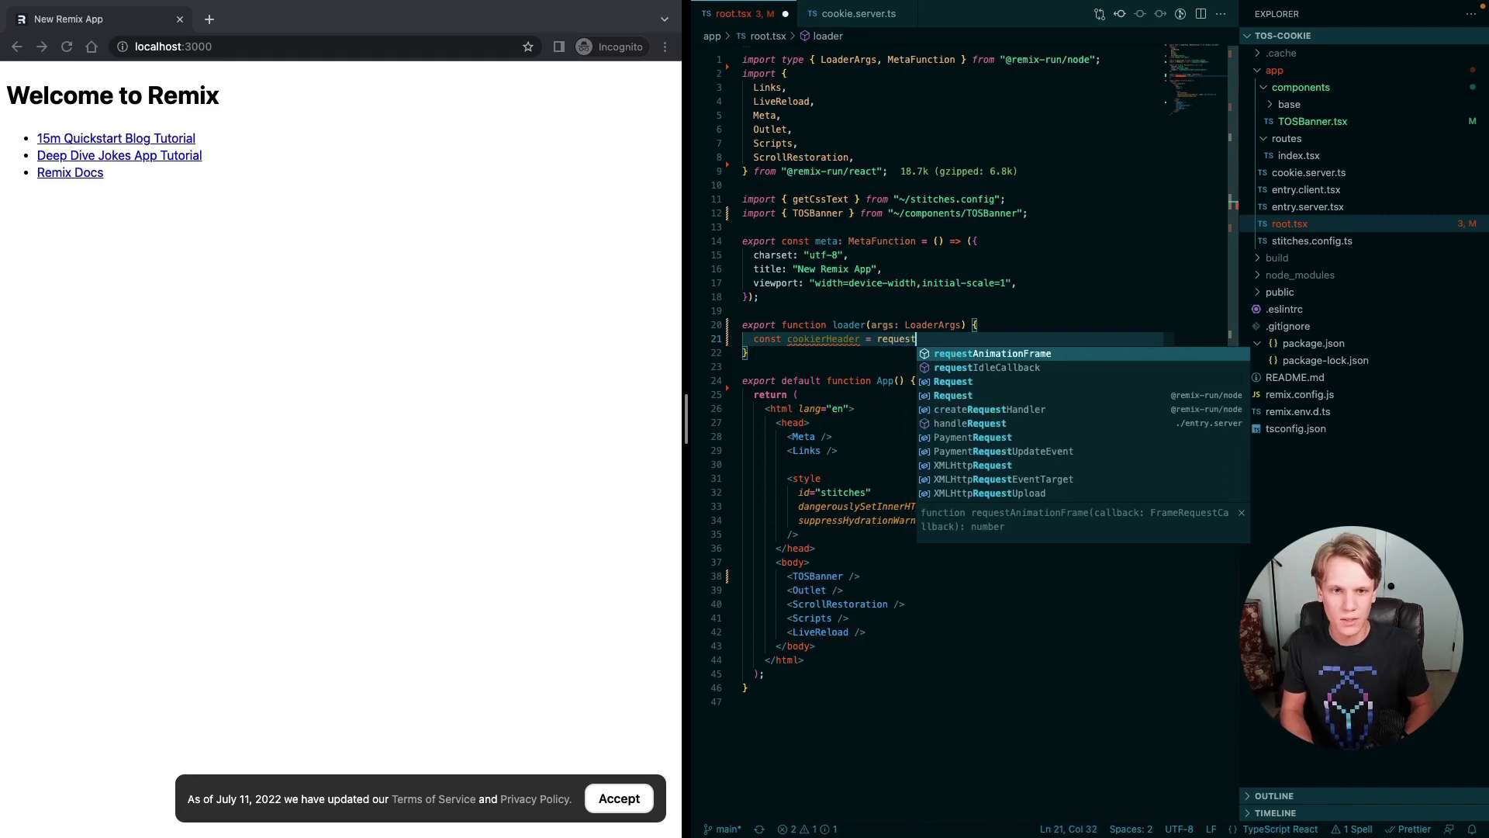
left_click(906, 325)
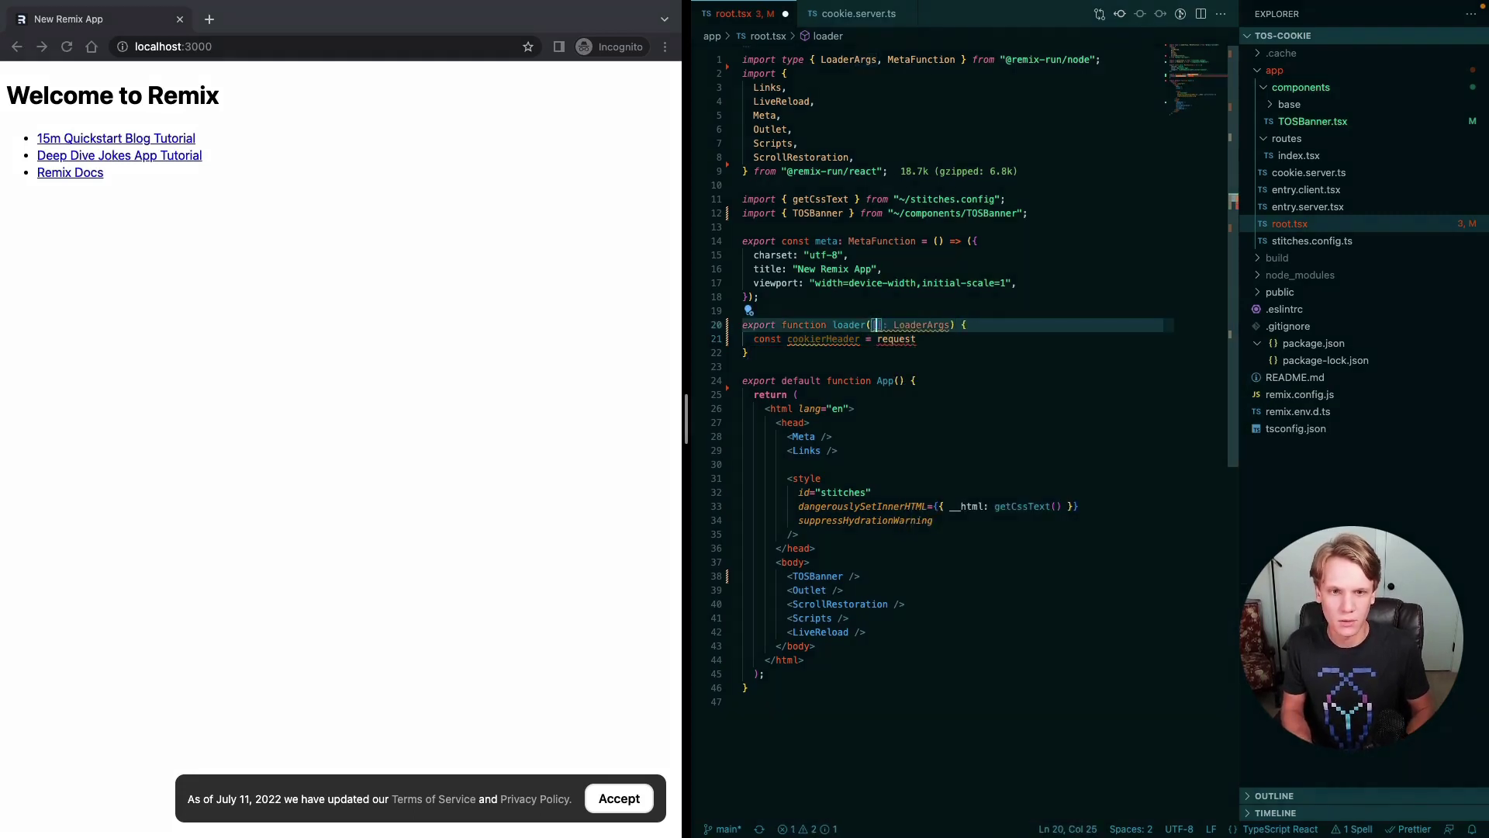
type("{request")
key("Down")
type(".he")
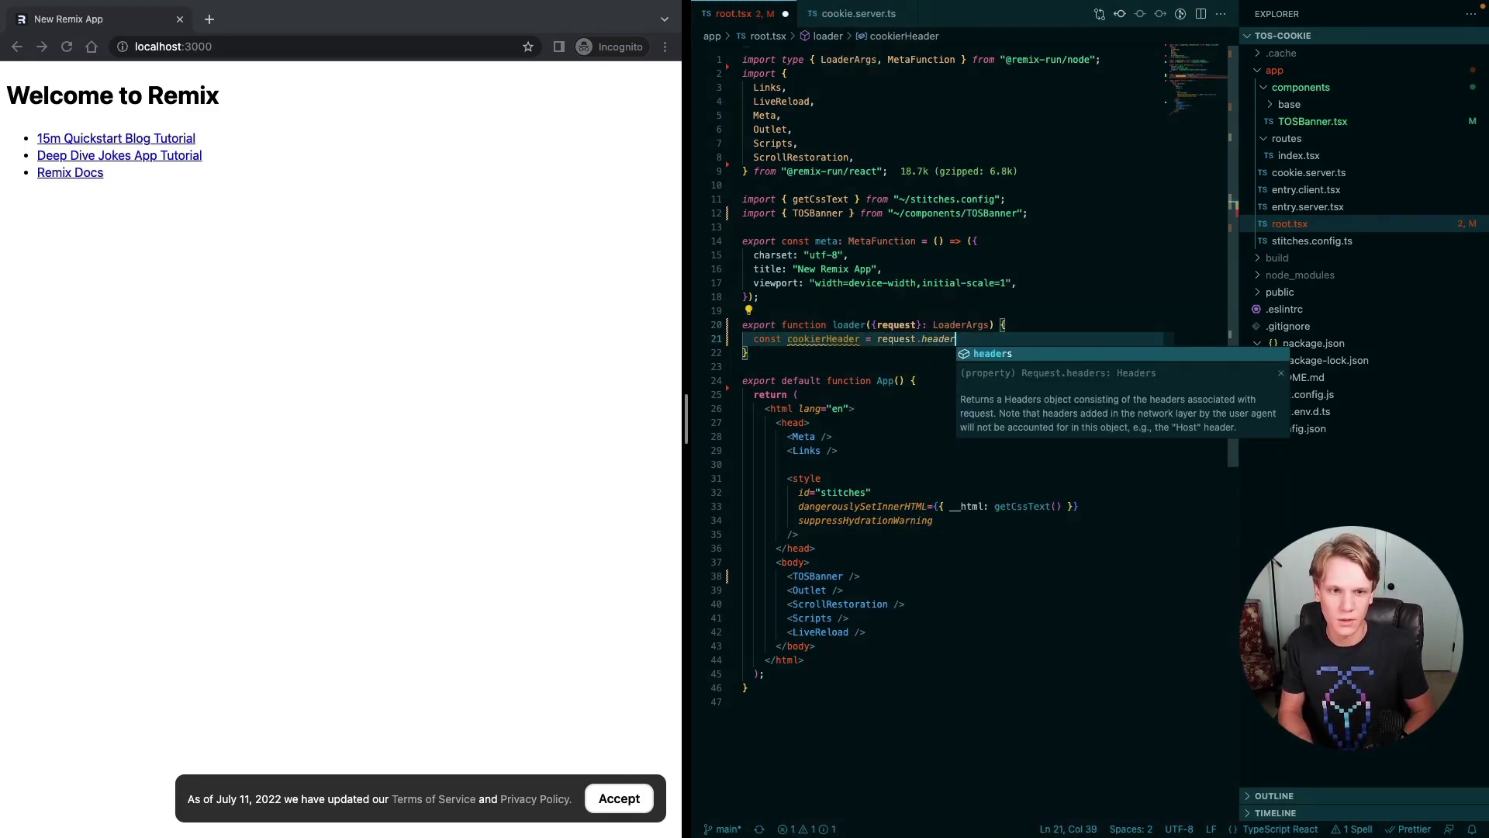
key("Tab")
type(".get")
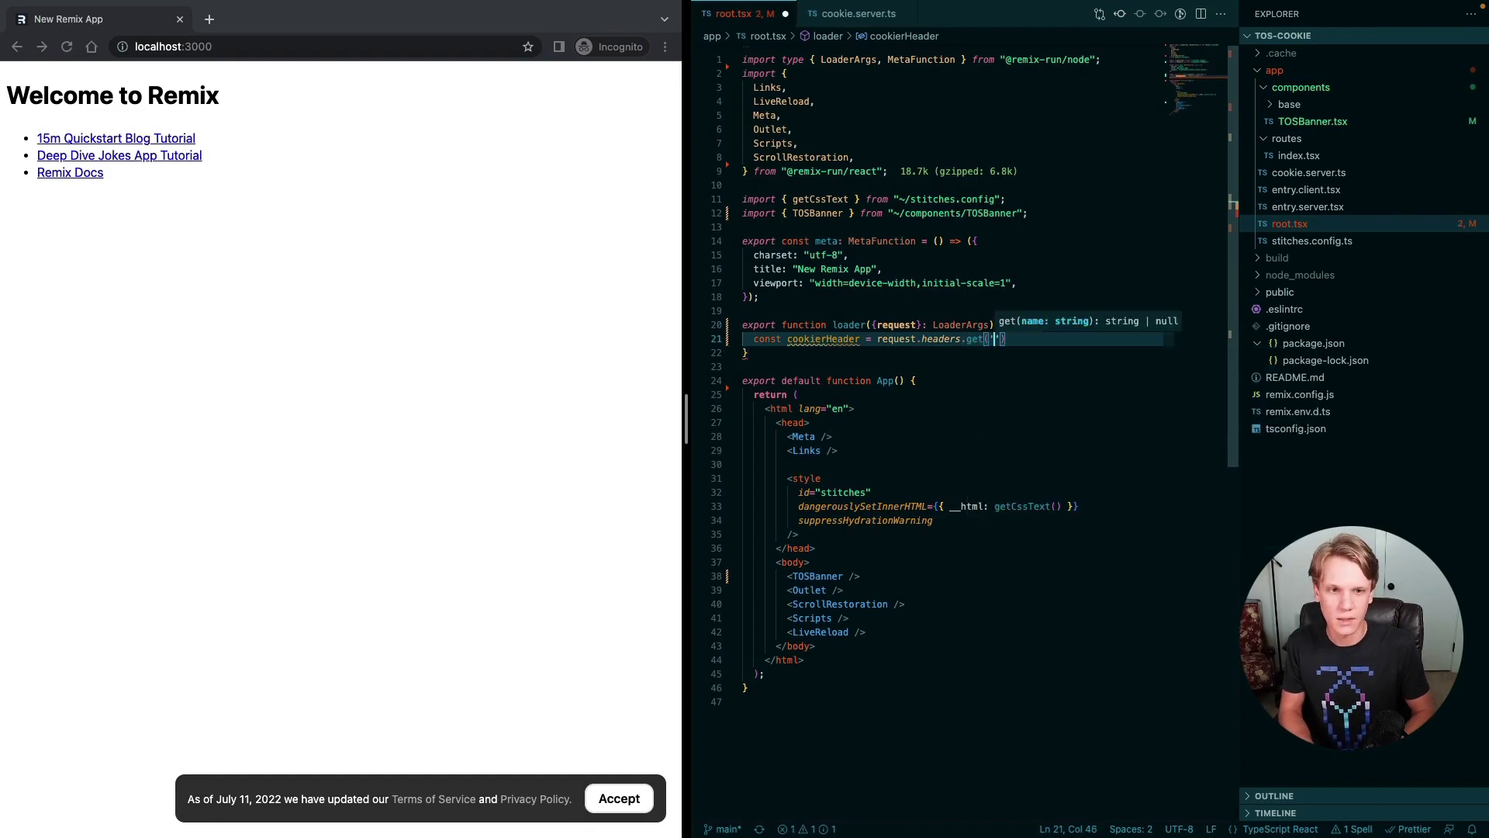
type("('Cookie')")
key("Return")
type("const ")
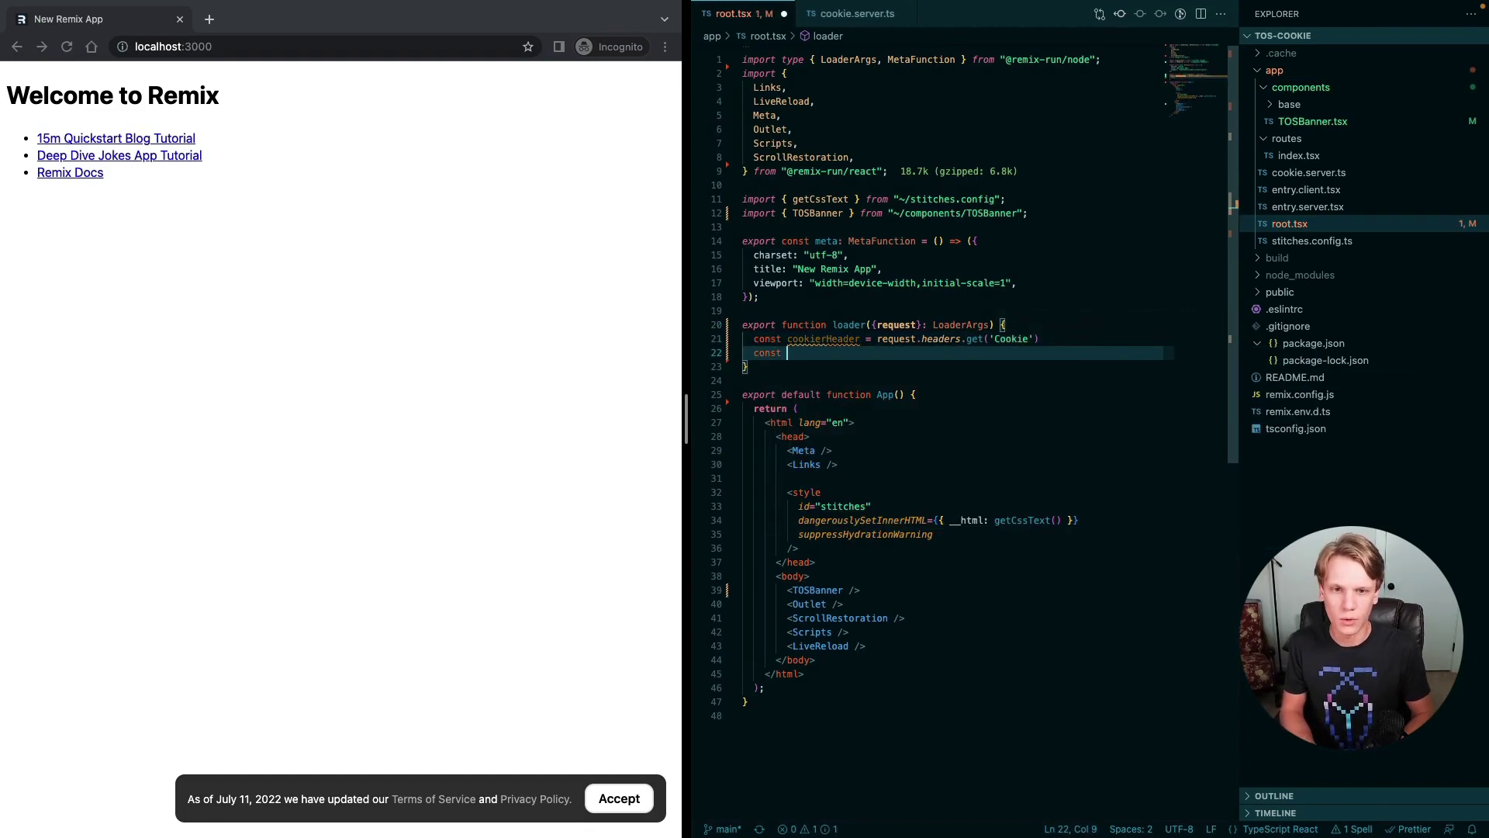
type("cookie = aw")
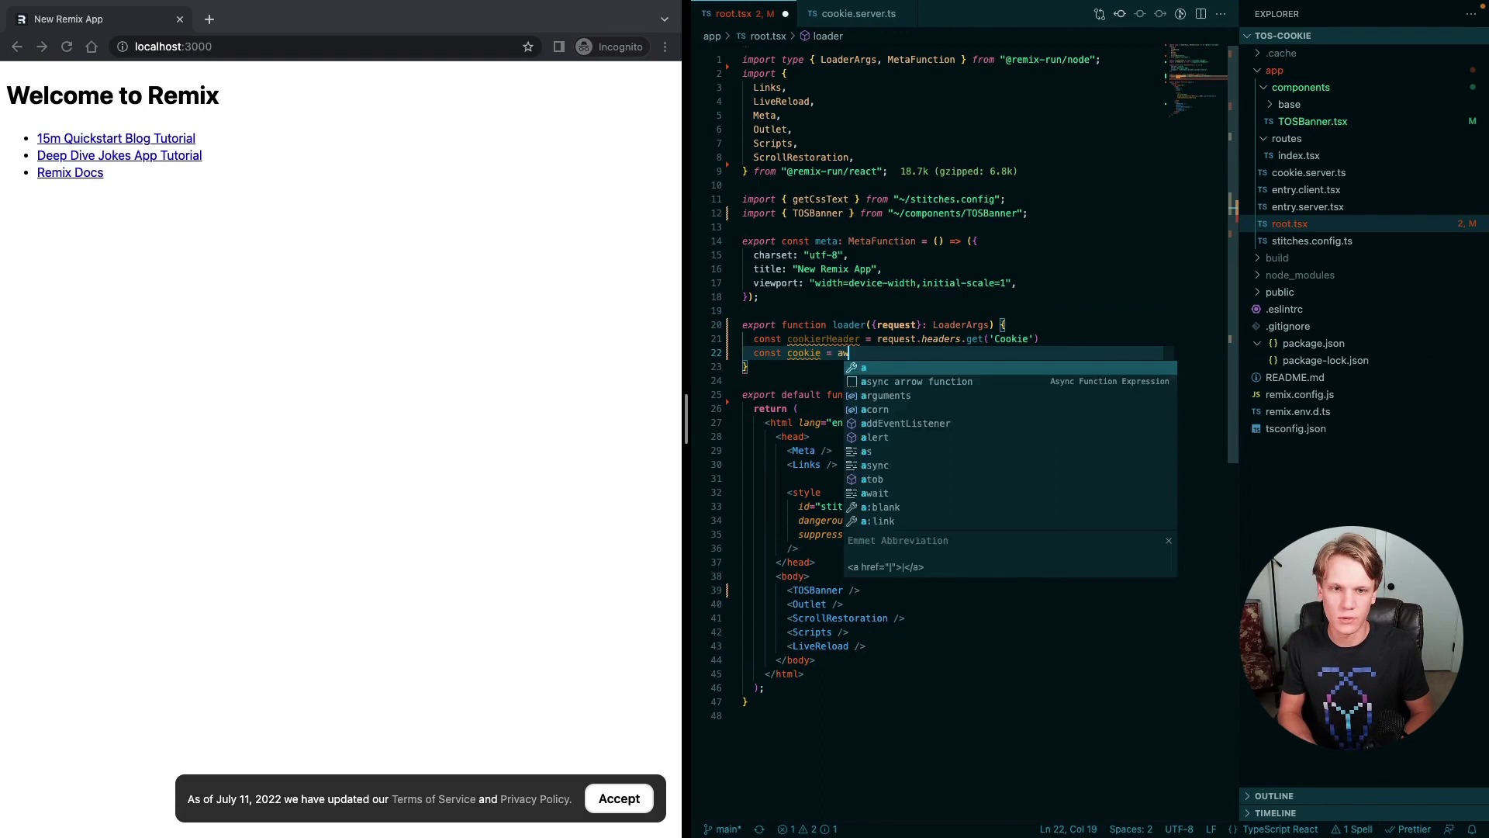
type("ait tosC")
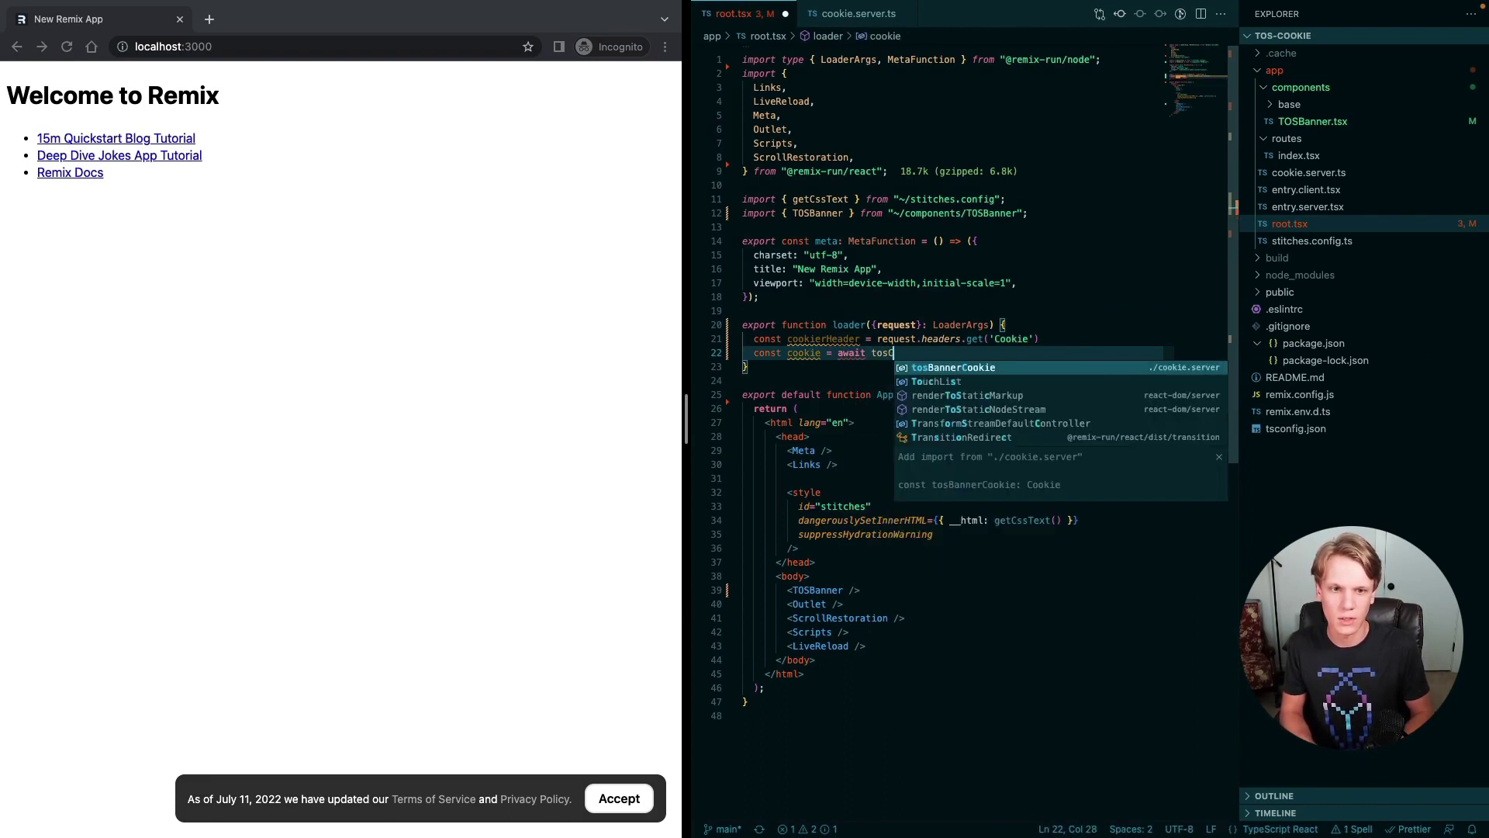
Step: Await tosBannerCookie.parse(cookieHeader), mark the loader async and save
key("Return")
type(".pars")
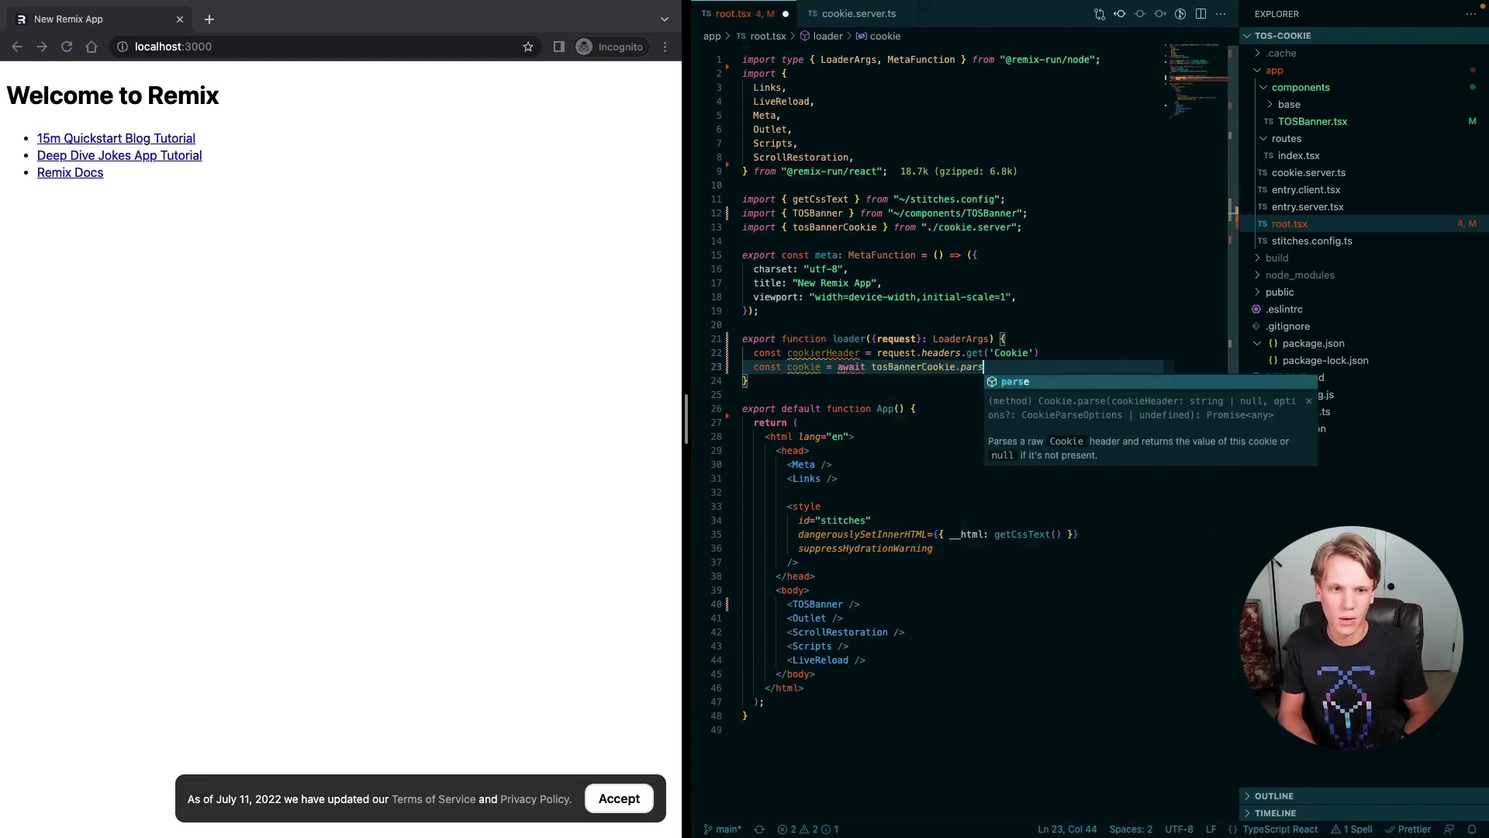
type("e(cook")
key("Return")
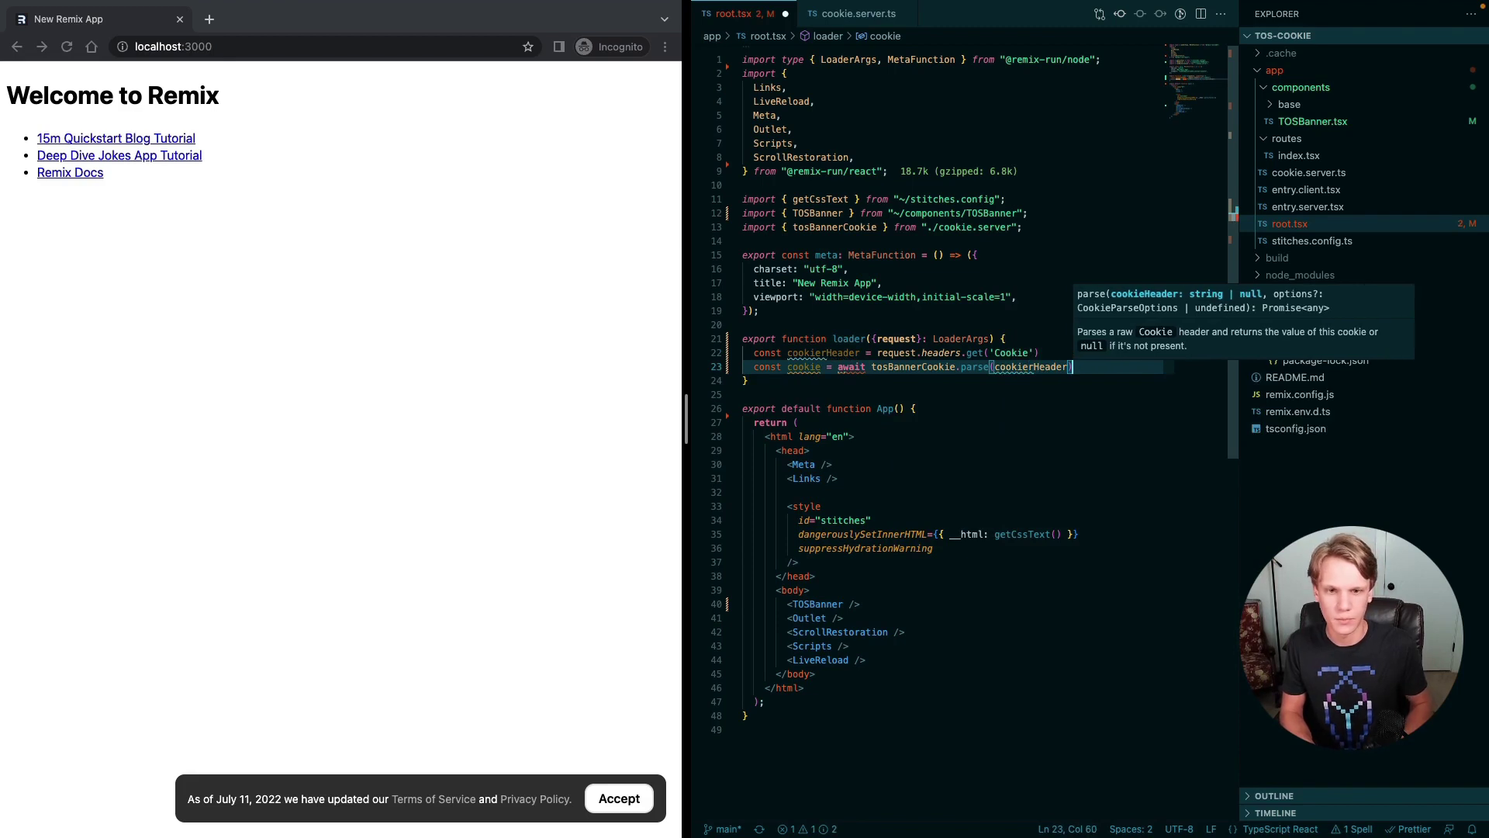
type(")")
key("Return")
key("shift+alt+f")
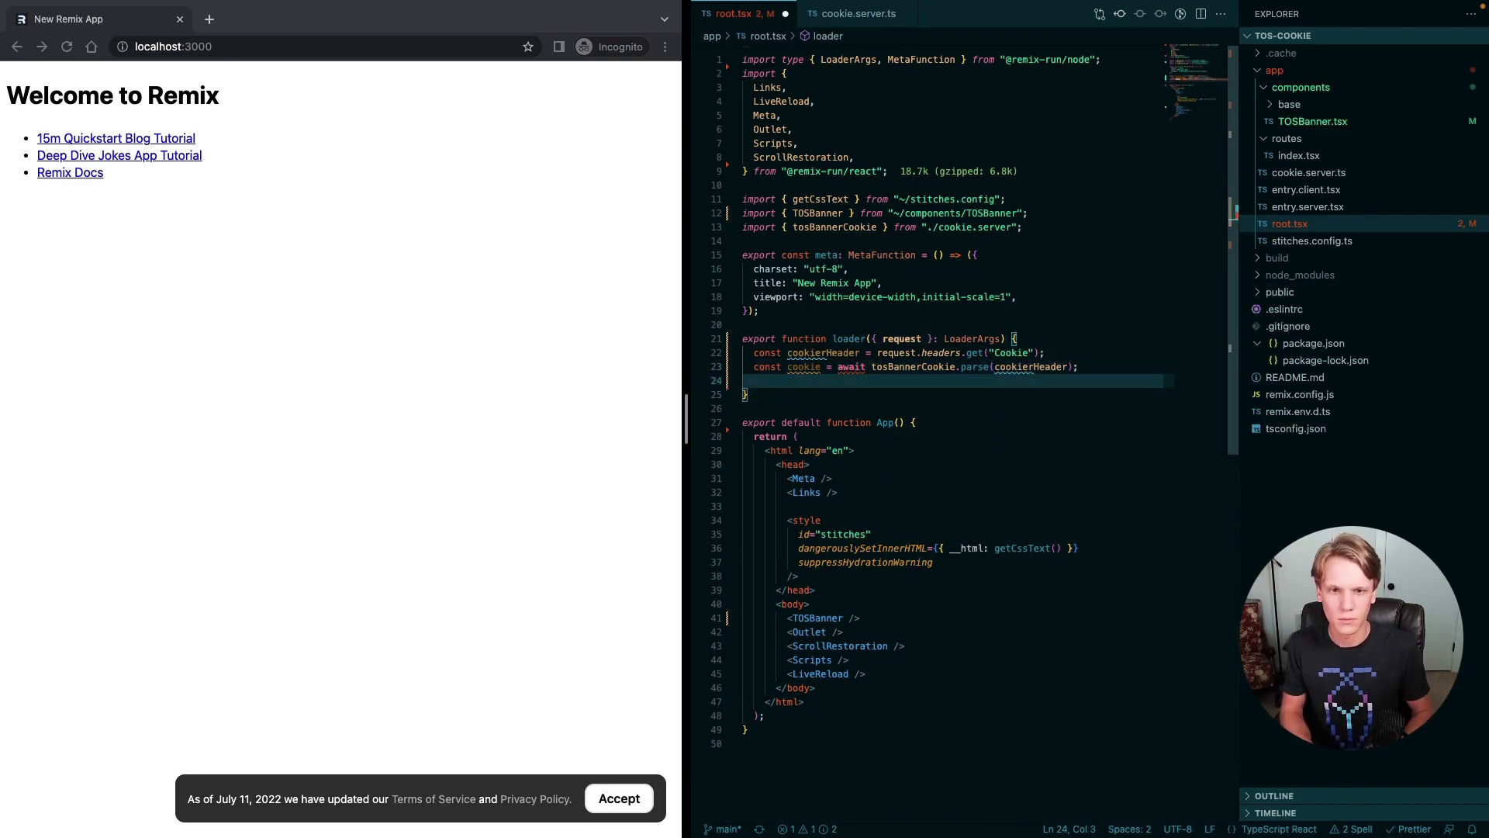
key("Up")
key("Up")
key("Up")
key("alt+Right")
key("Right")
type("async")
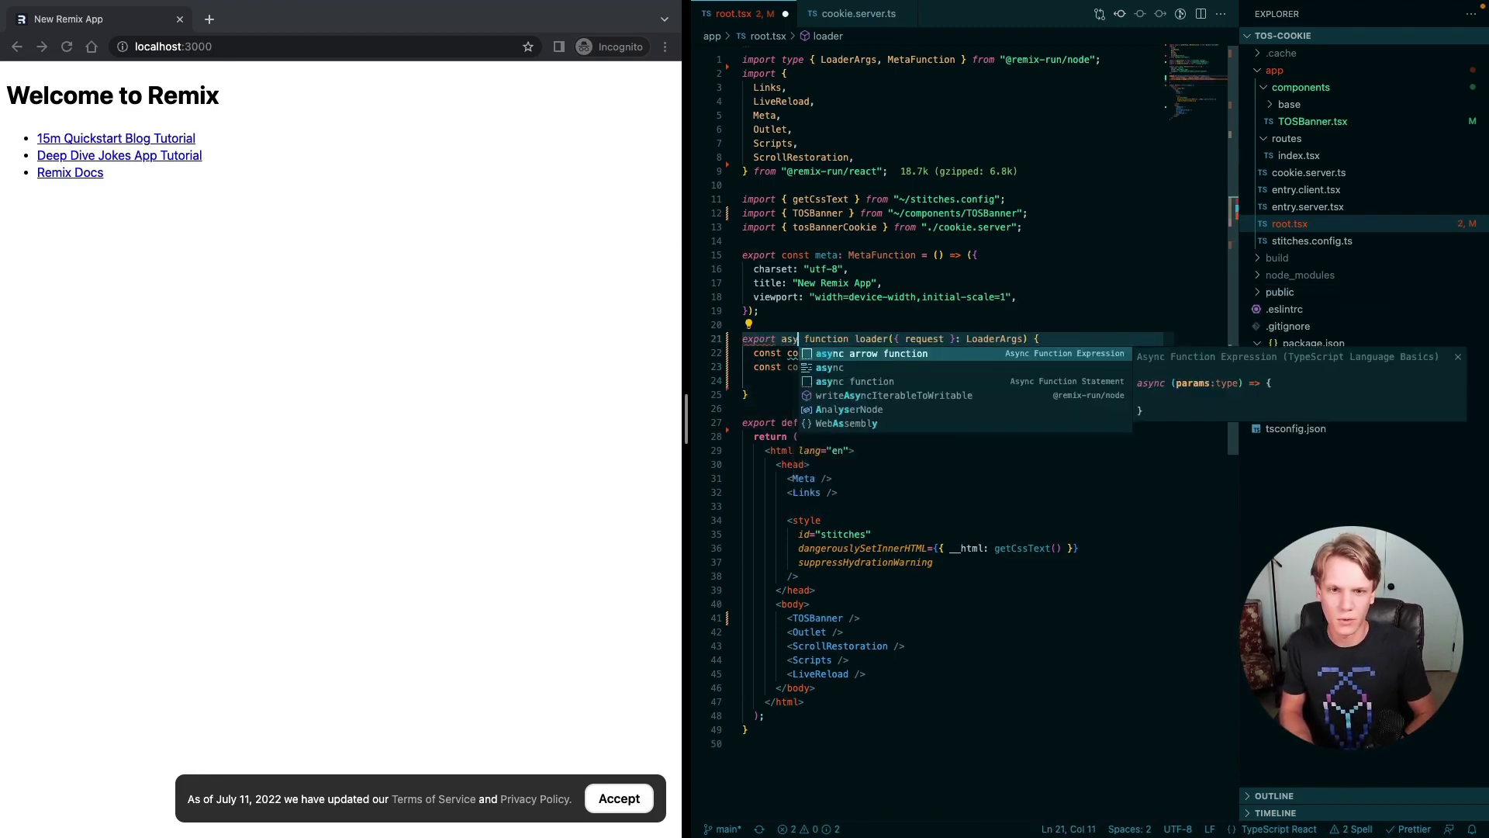
key("ctrl+s")
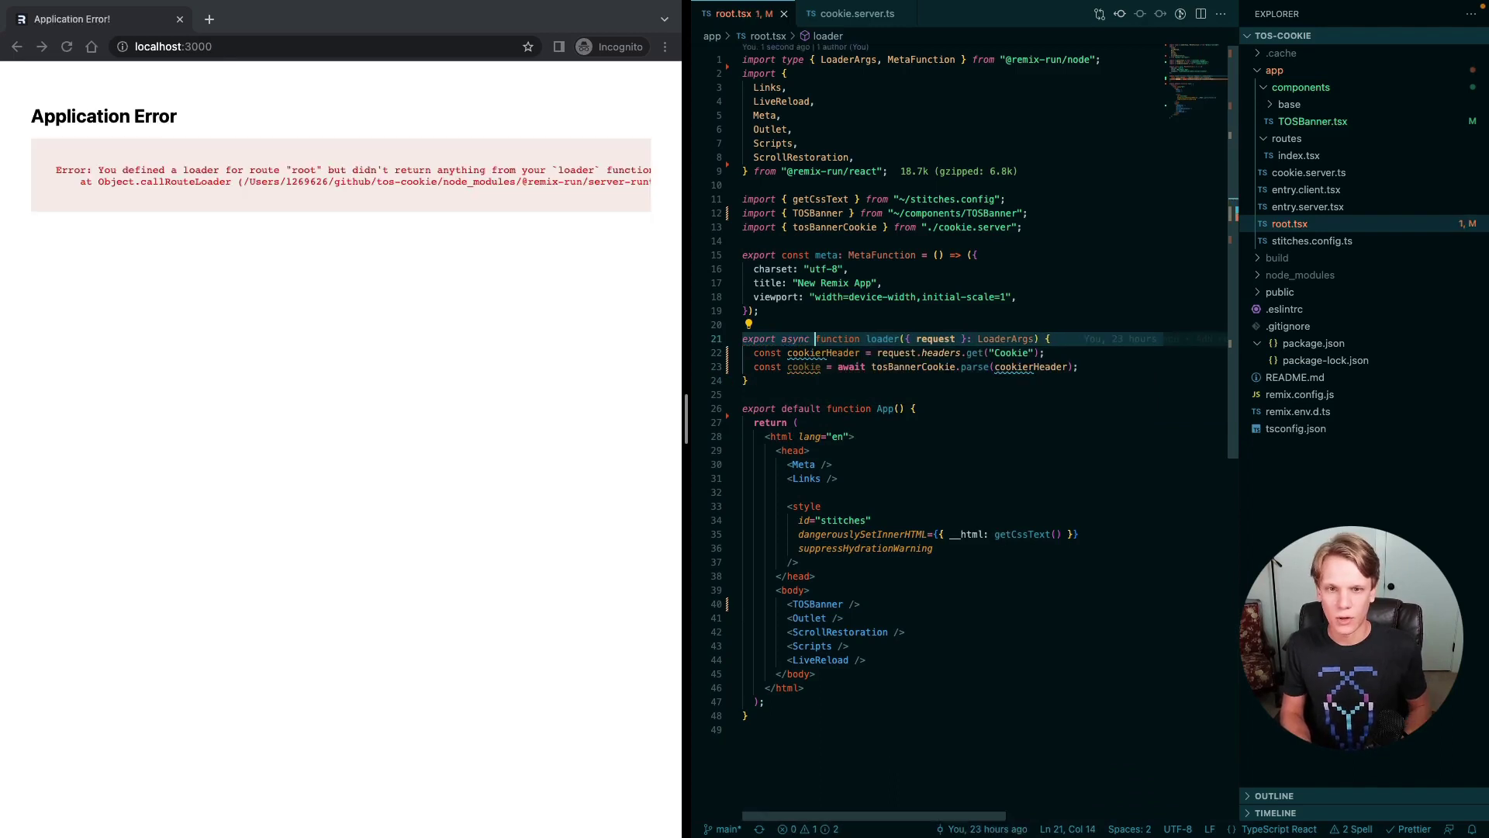
Step: Return json({ showTOSBanner: true }) from the loader and save
left_click(1100, 365)
key("Return")
key("Return")
type("return json")
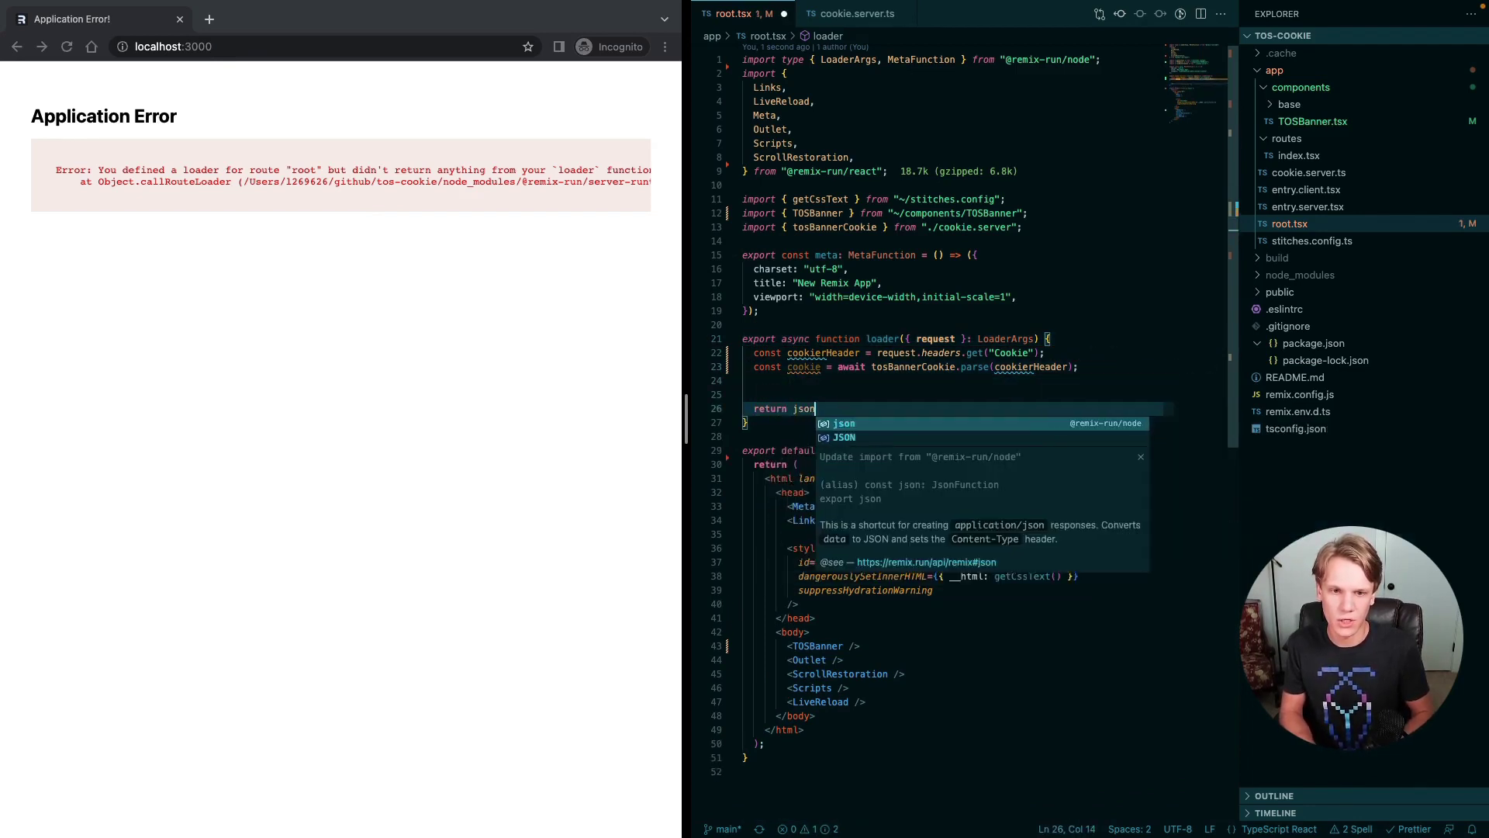
key("Tab")
type("({")
key("Return")
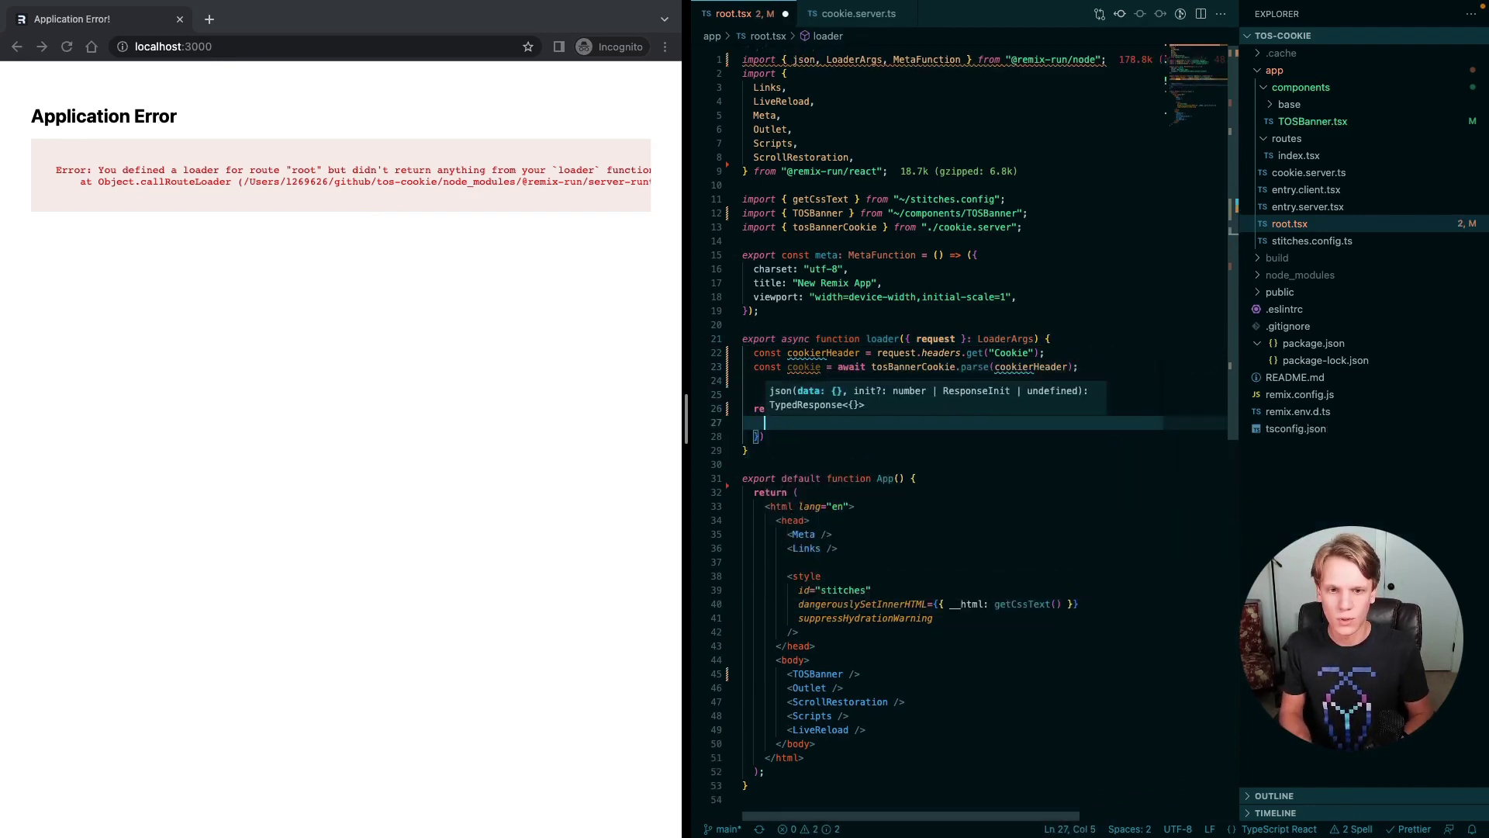
type("showTOS")
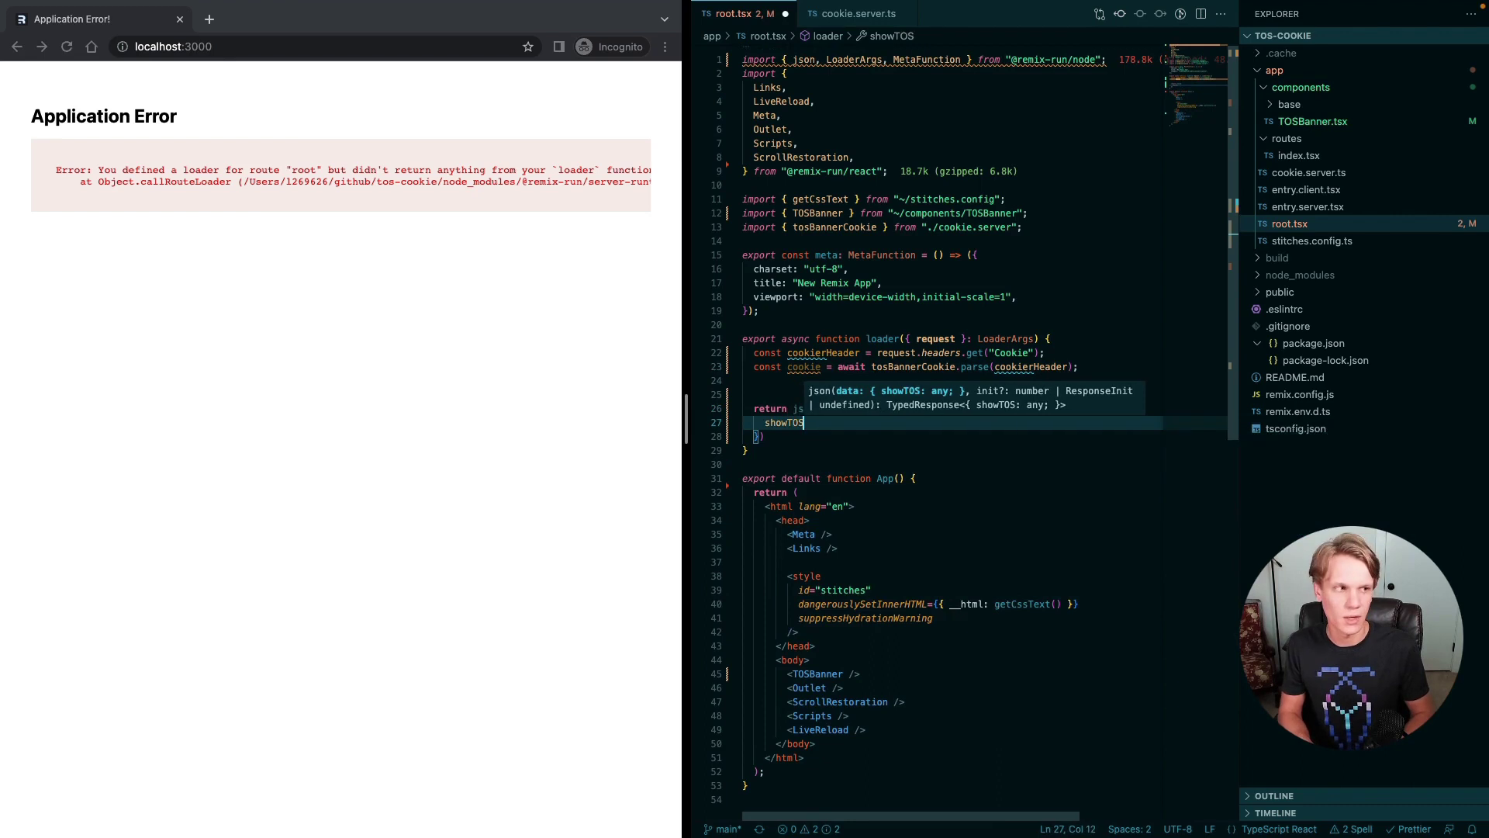
type("Banner: t")
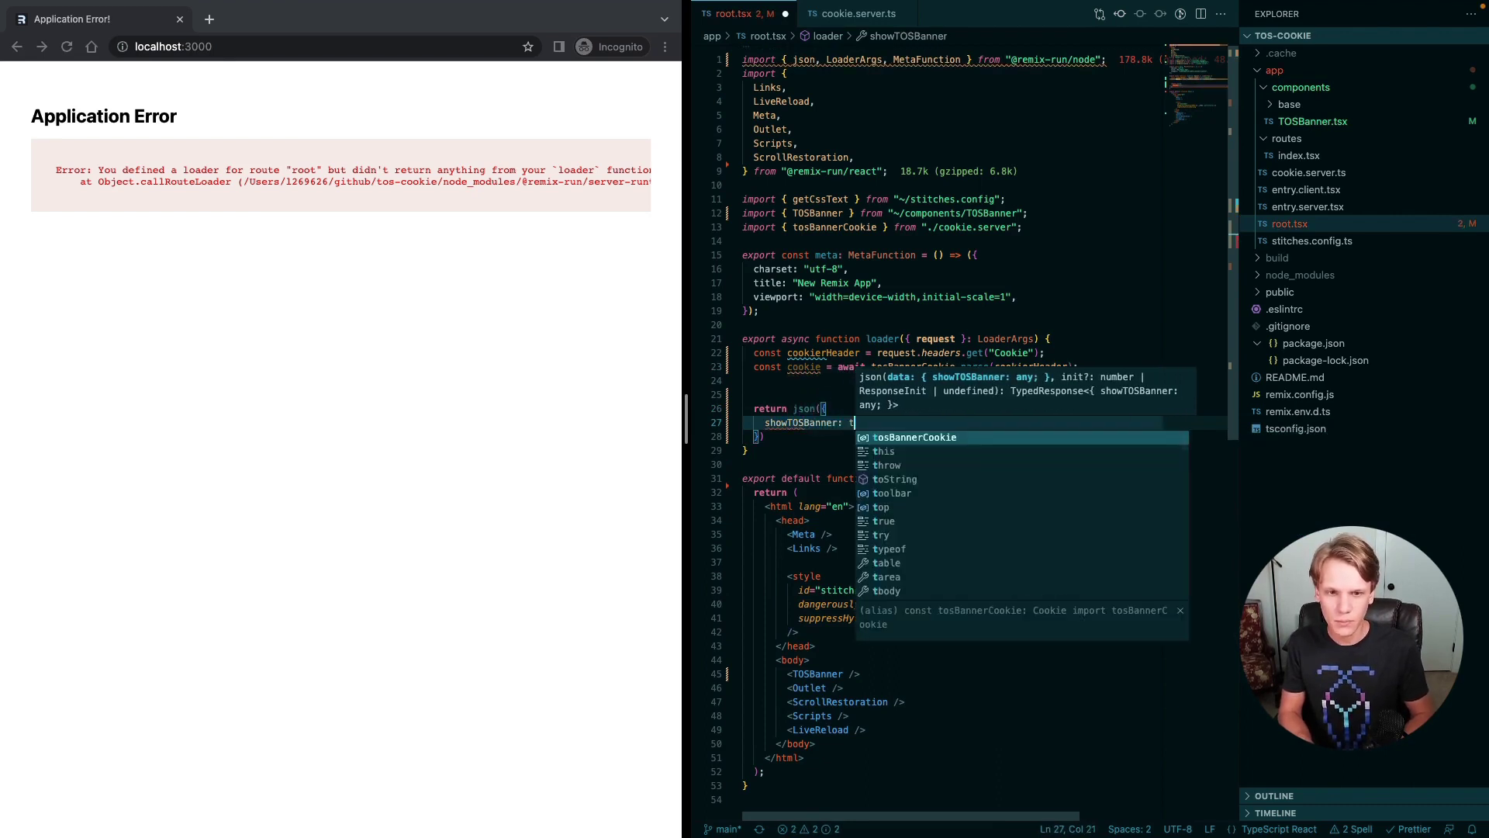
type("rue")
key("ctrl+s")
left_click(919, 494)
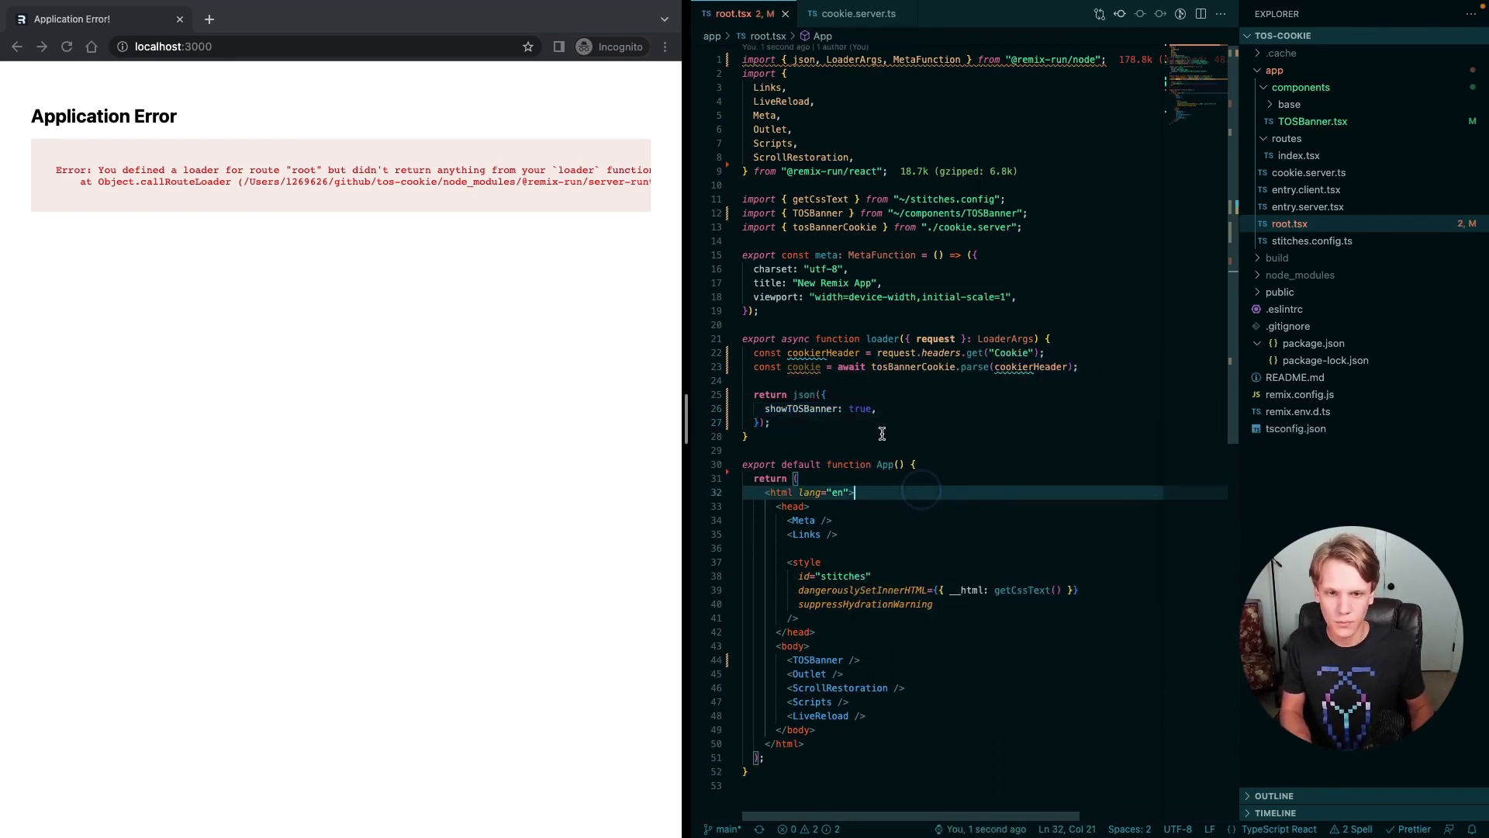
scroll(882, 434, "down", 3)
Step: Destructure showTOSBanner from useLoaderData<typeof loader>() inside App
left_click(920, 356)
key("Return")
type("con")
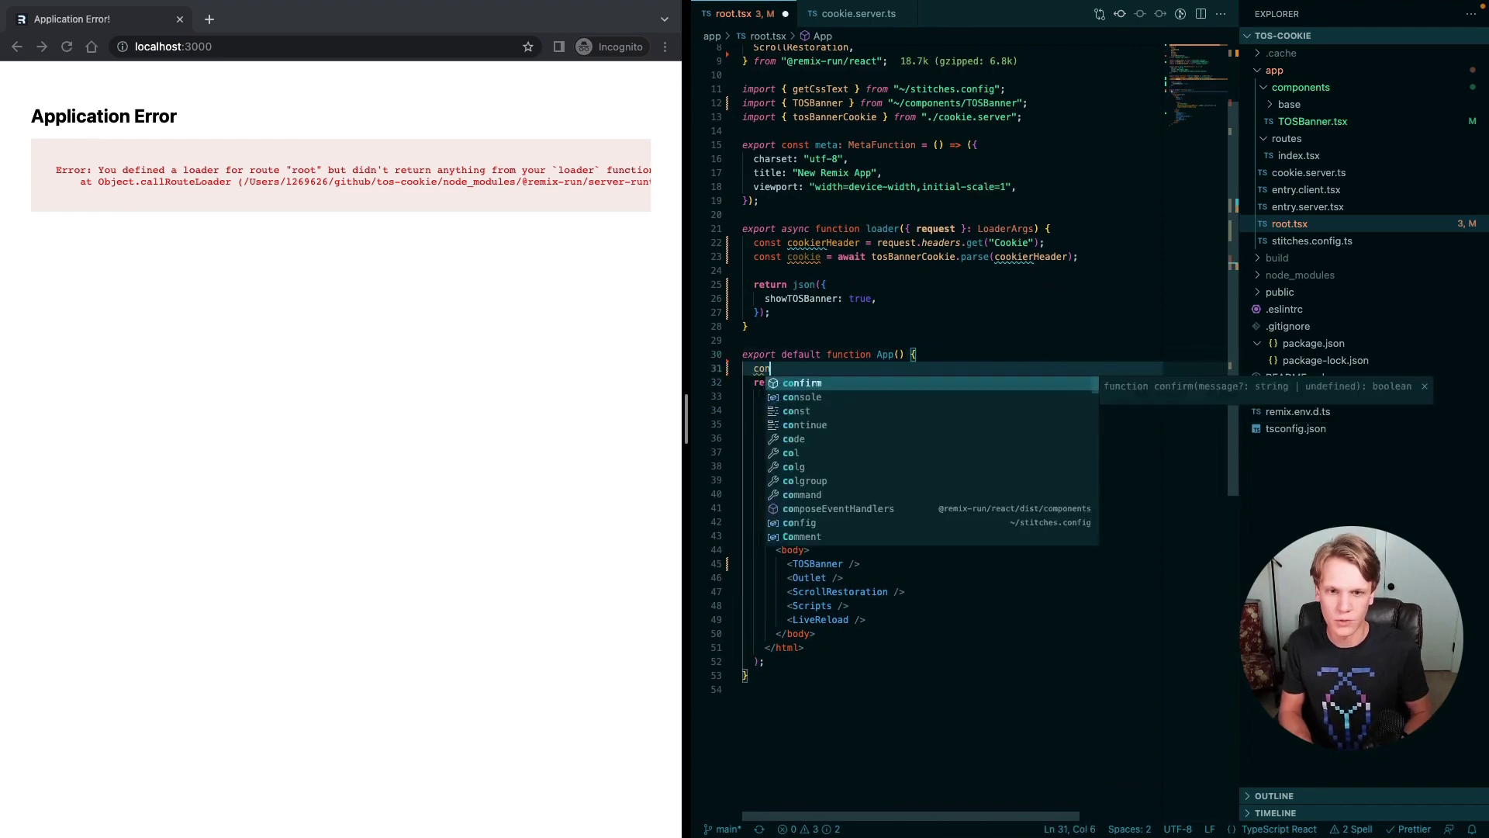
type("st {} = use")
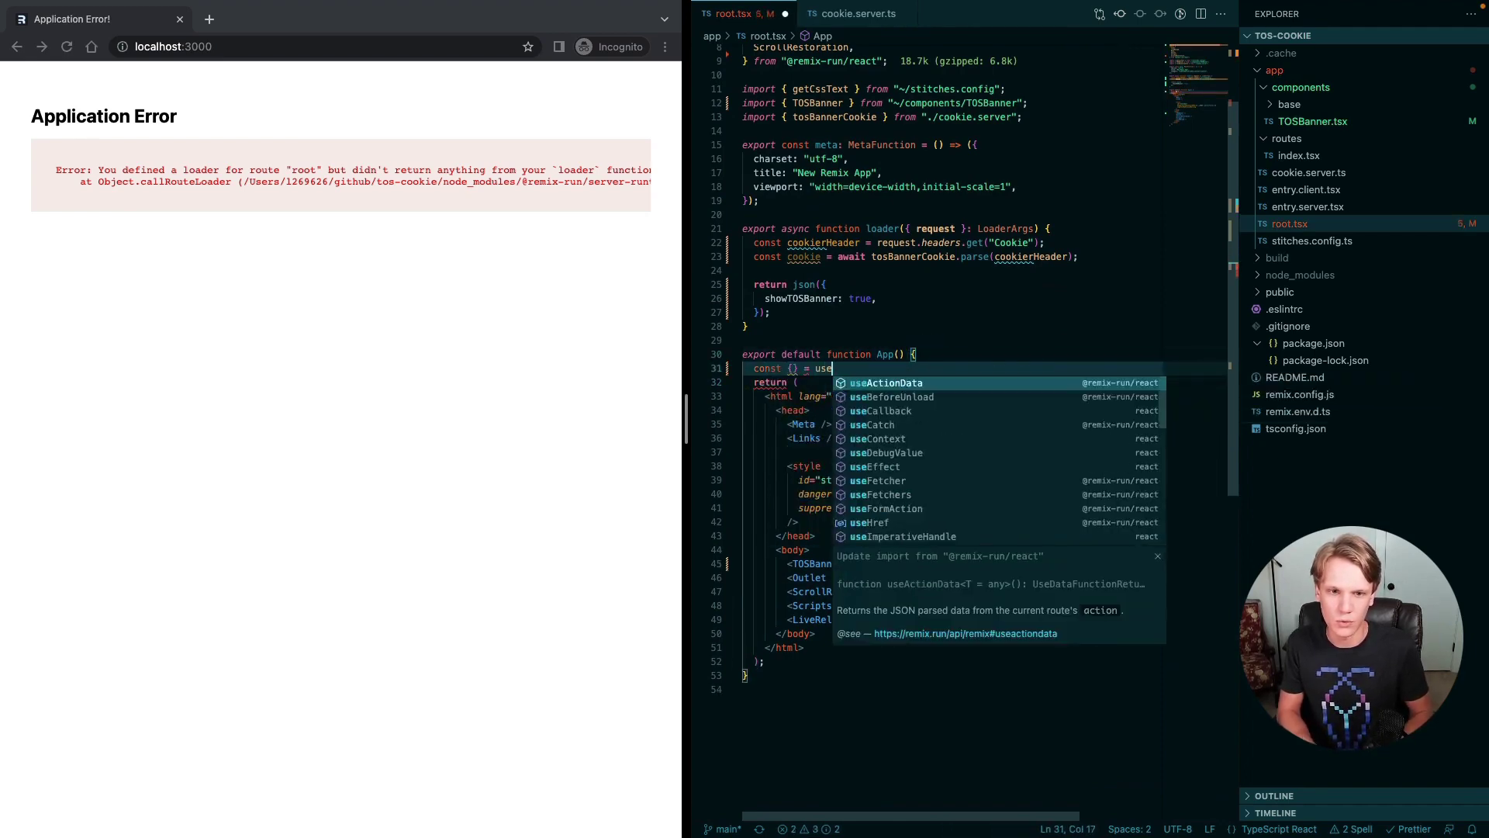
type("Load")
key("Return")
type("<")
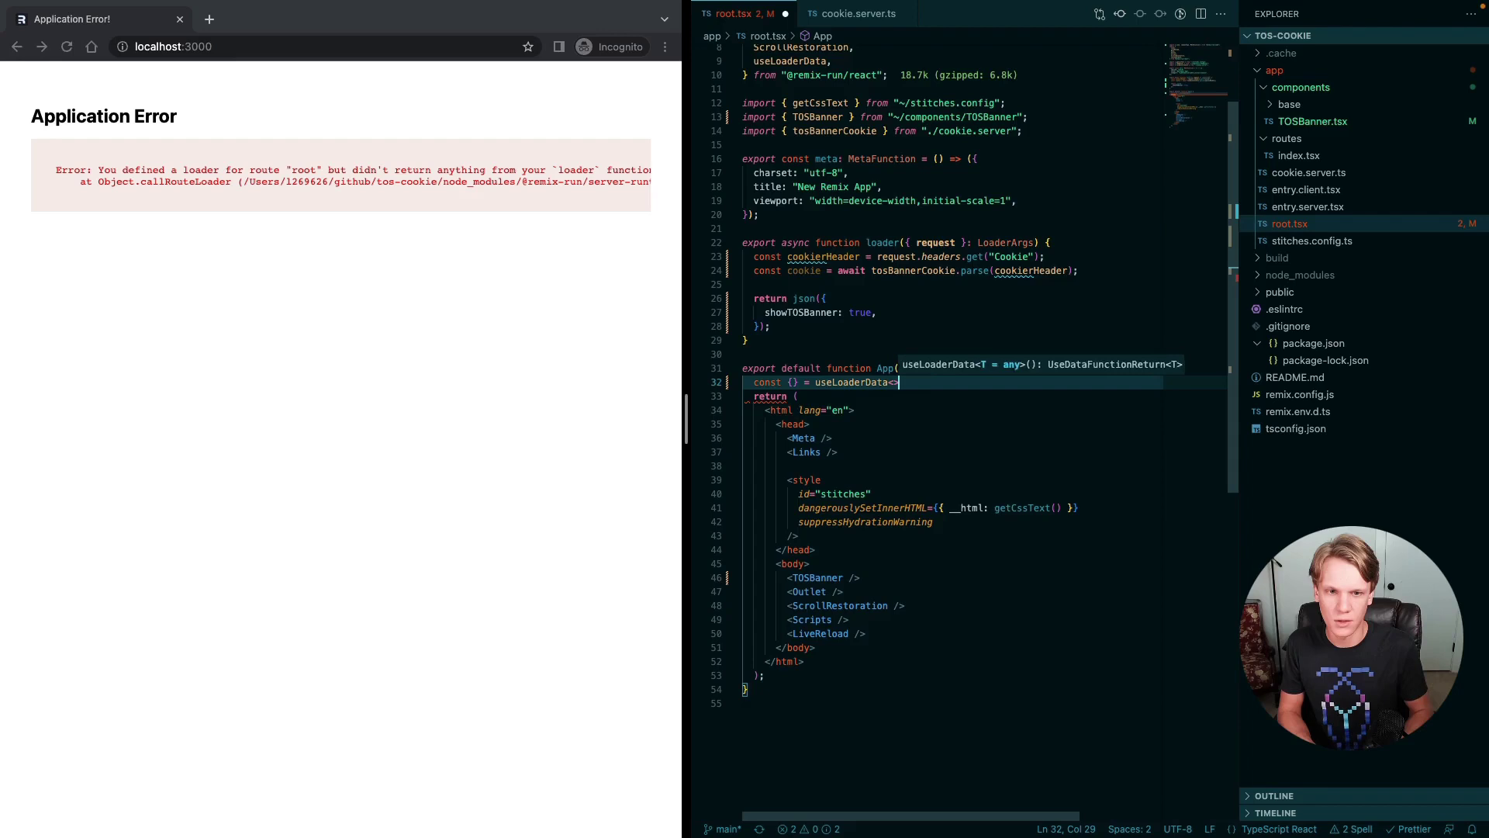
type(">")
scroll(927, 350, "right", 2)
scroll(852, 263, "left", 2)
scroll(873, 303, "right", 2)
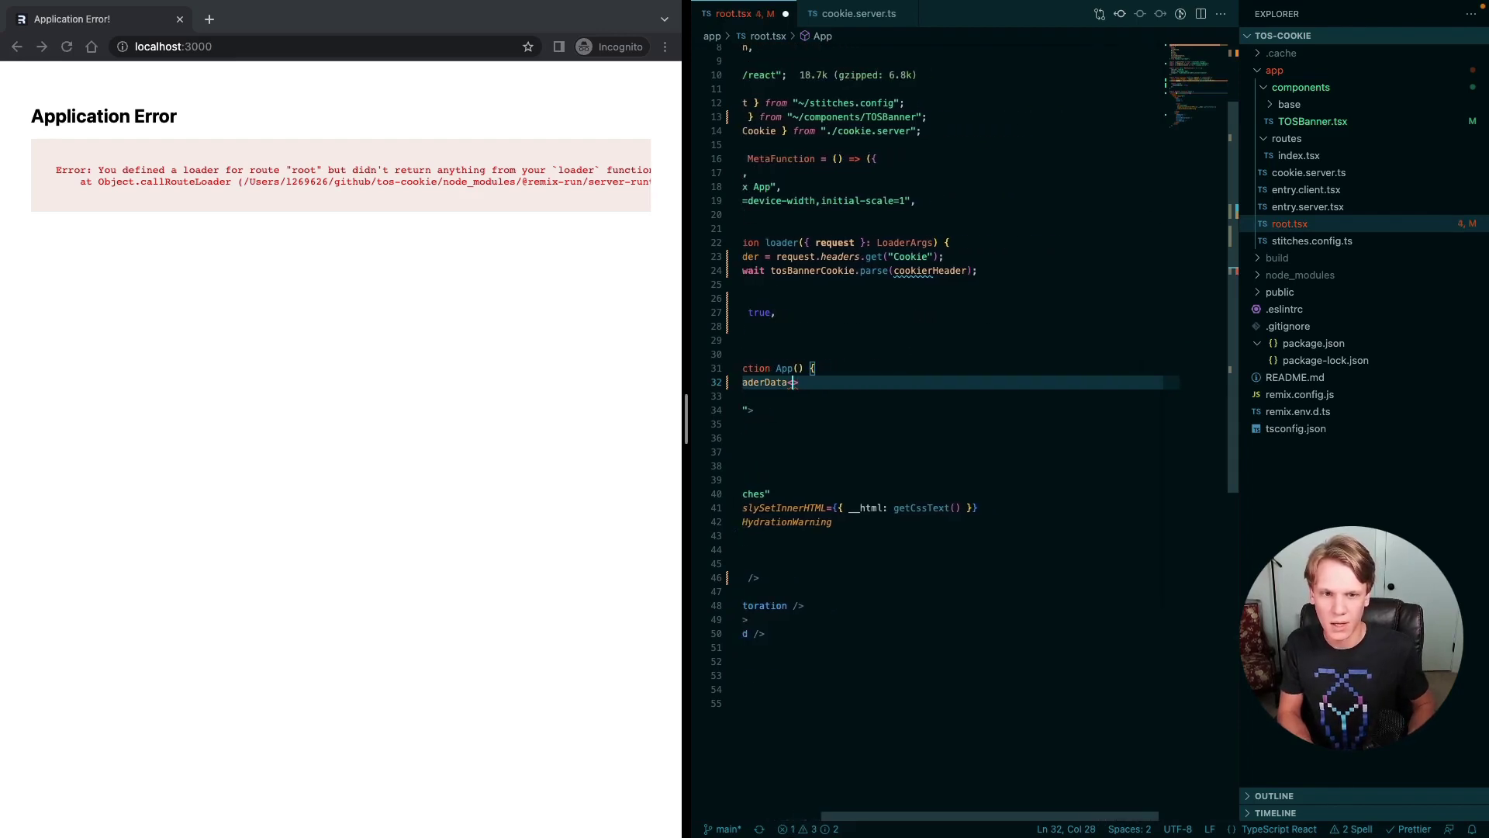
scroll(891, 342, "left", 2)
type("ypeof loader")
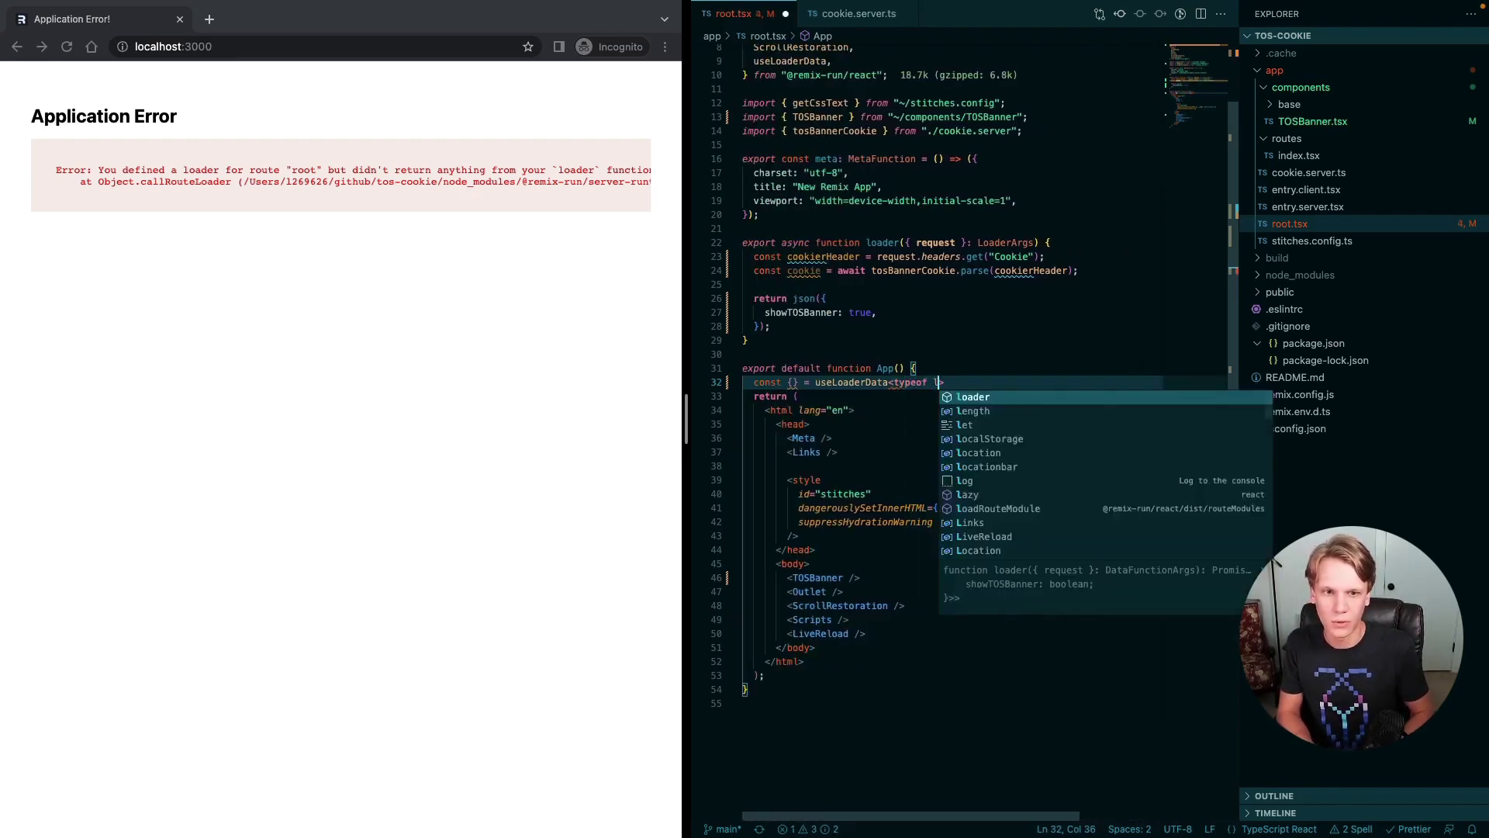
type("()")
left_click(815, 381)
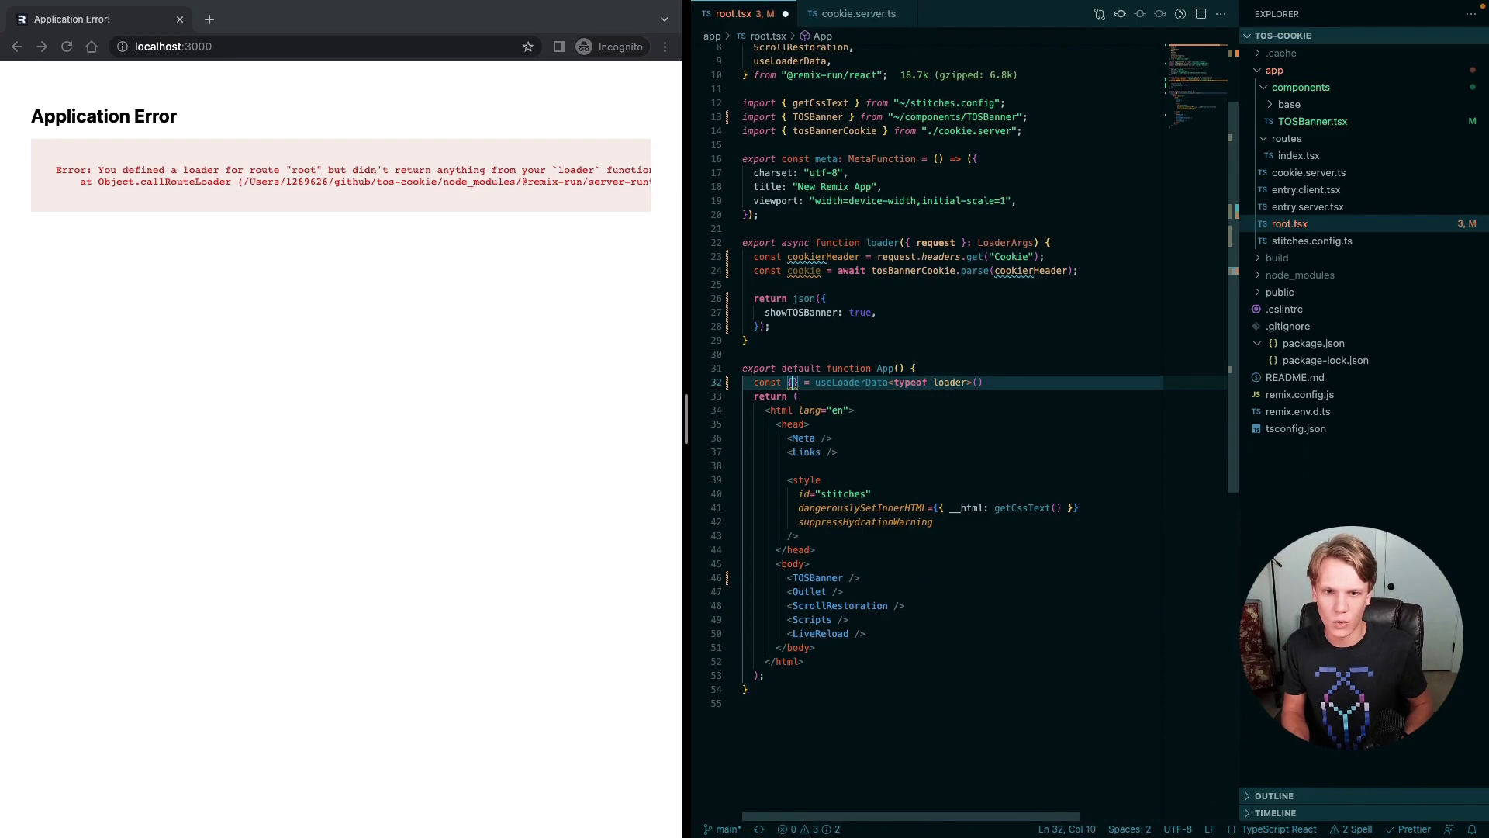
type("s")
key("Return")
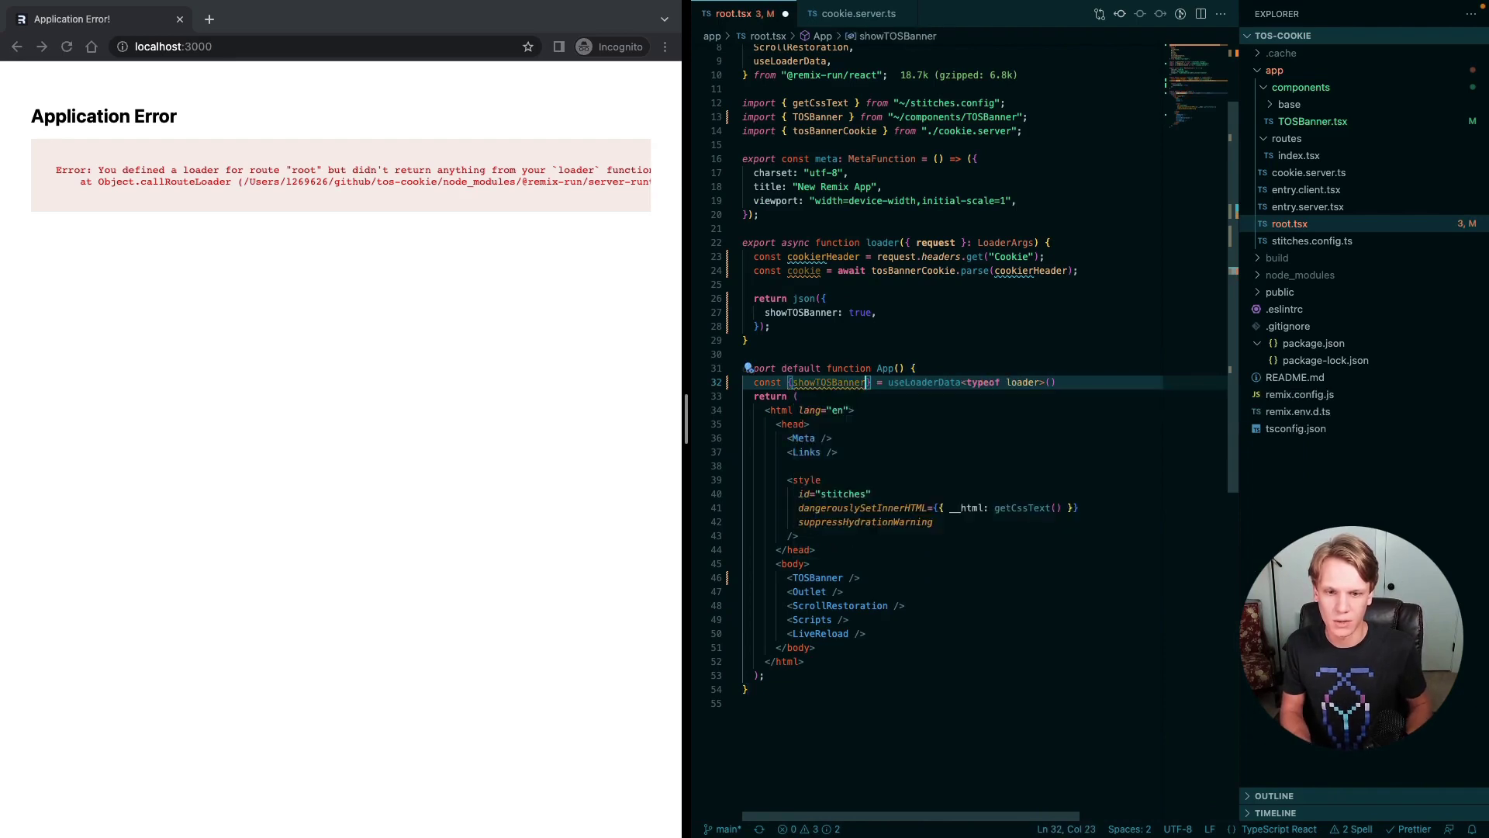
Step: Render <TOSBanner /> only when showTOSBanner is true and save
left_click_drag(782, 586, 890, 579)
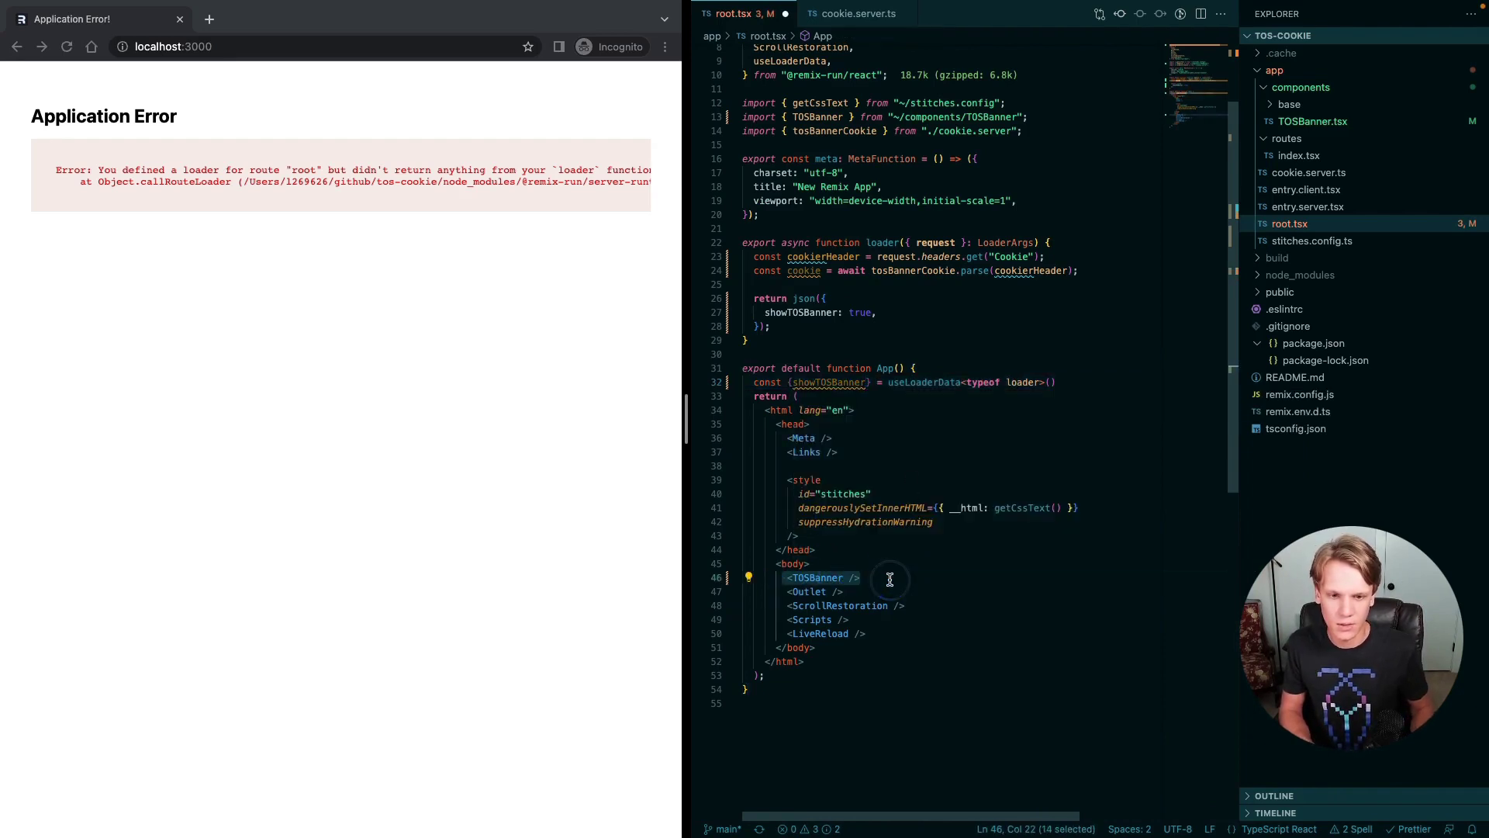
type("{showTO")
key("Return")
type("?")
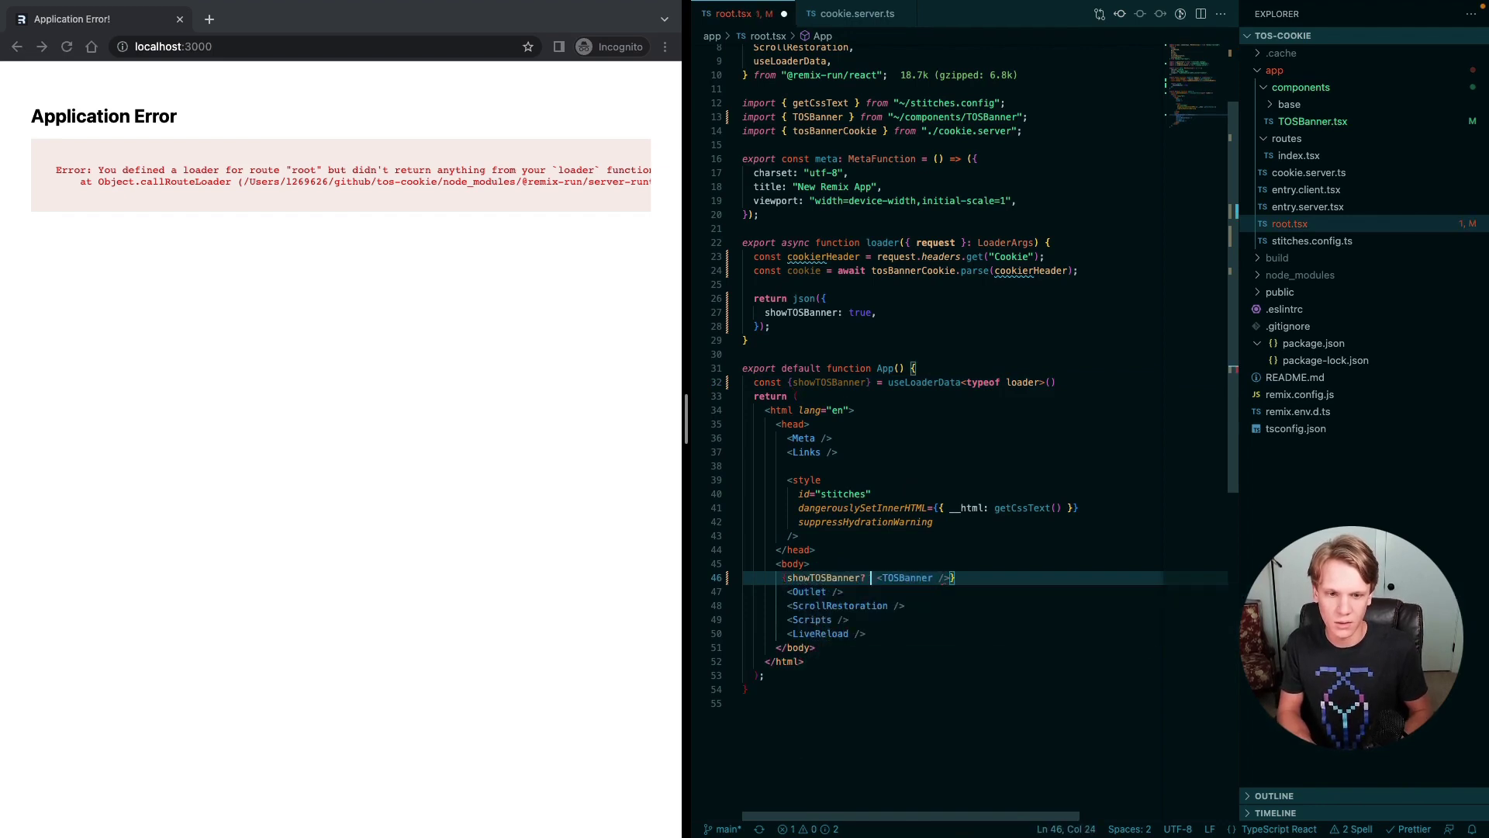
key("End")
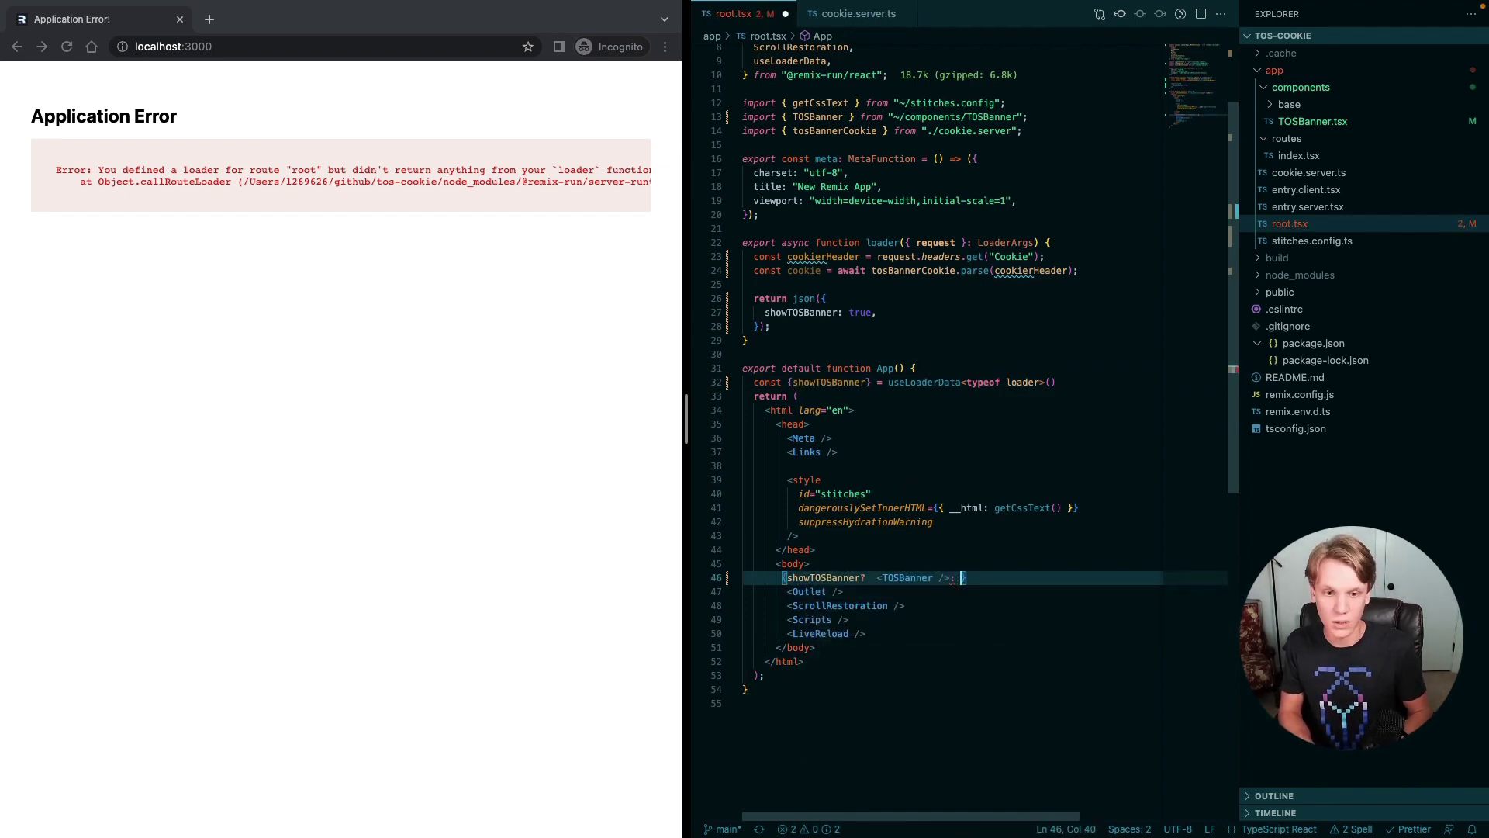
type(": null")
key("ctrl+s")
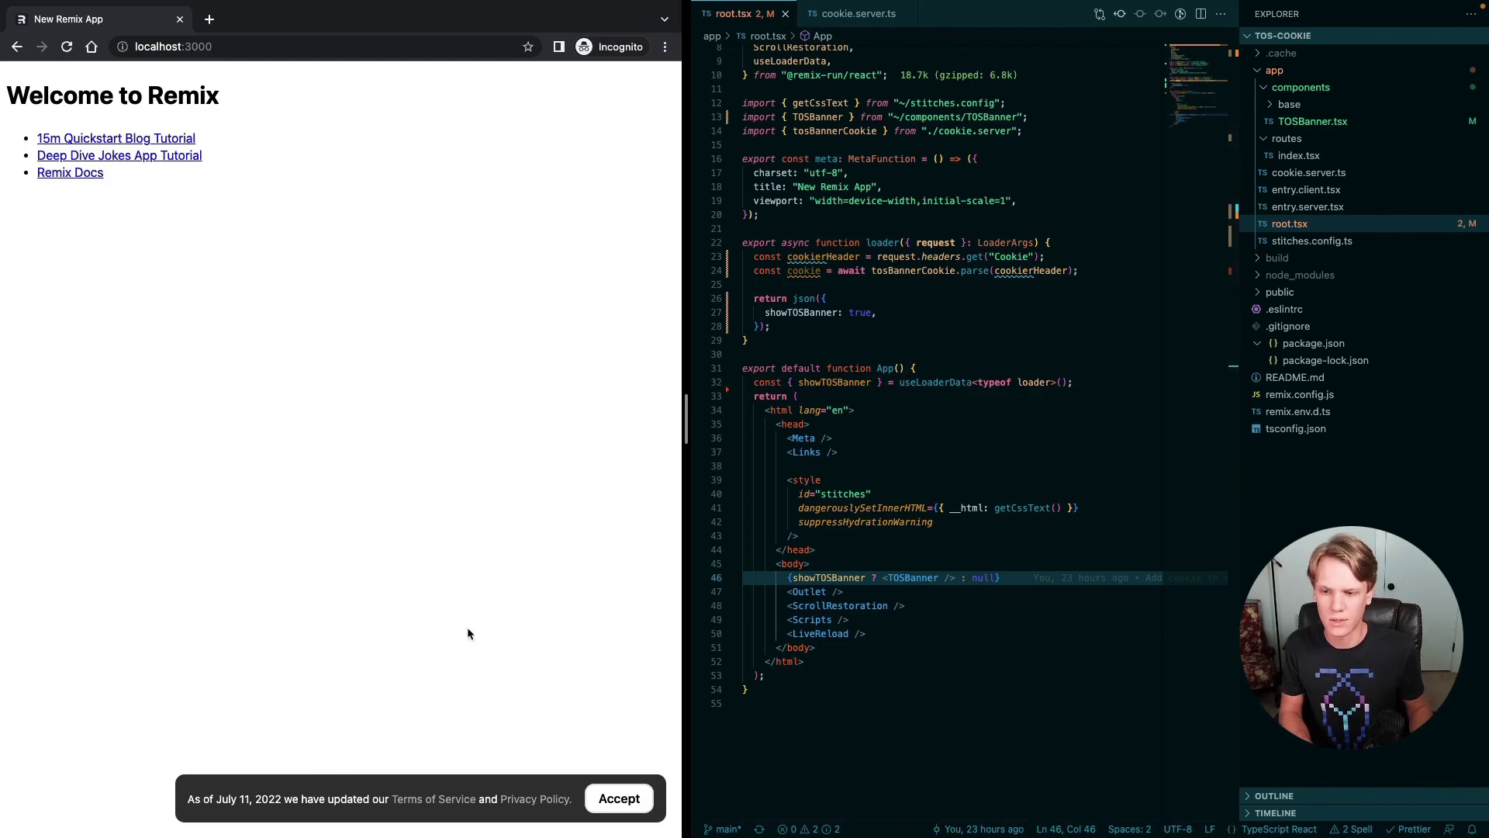
double_click(803, 270)
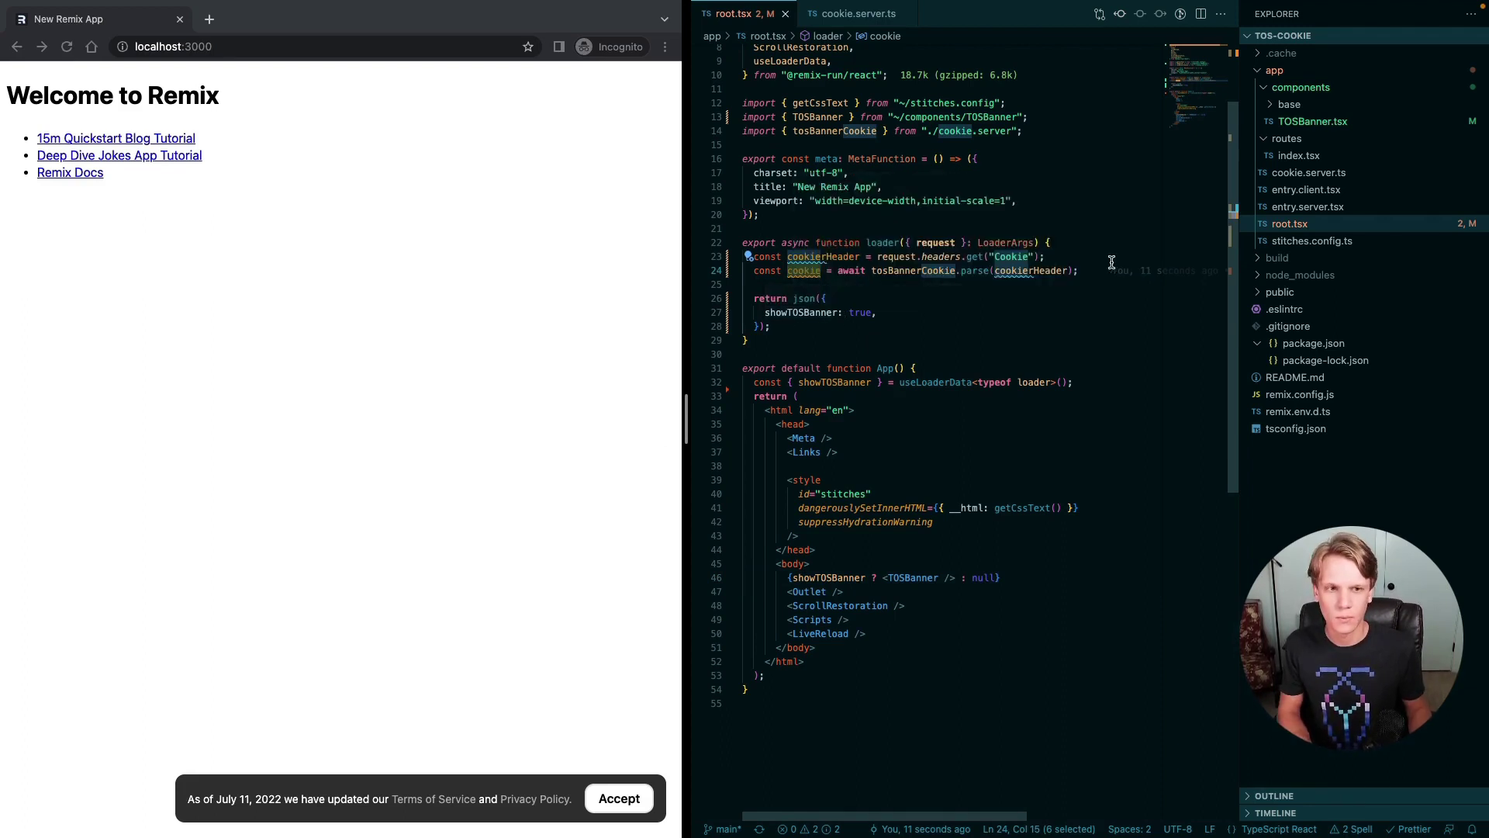
Step: Add an if (cookie) block and move the return json inside it
left_click(1100, 270)
key("Return")
key("Return")
type("if (c")
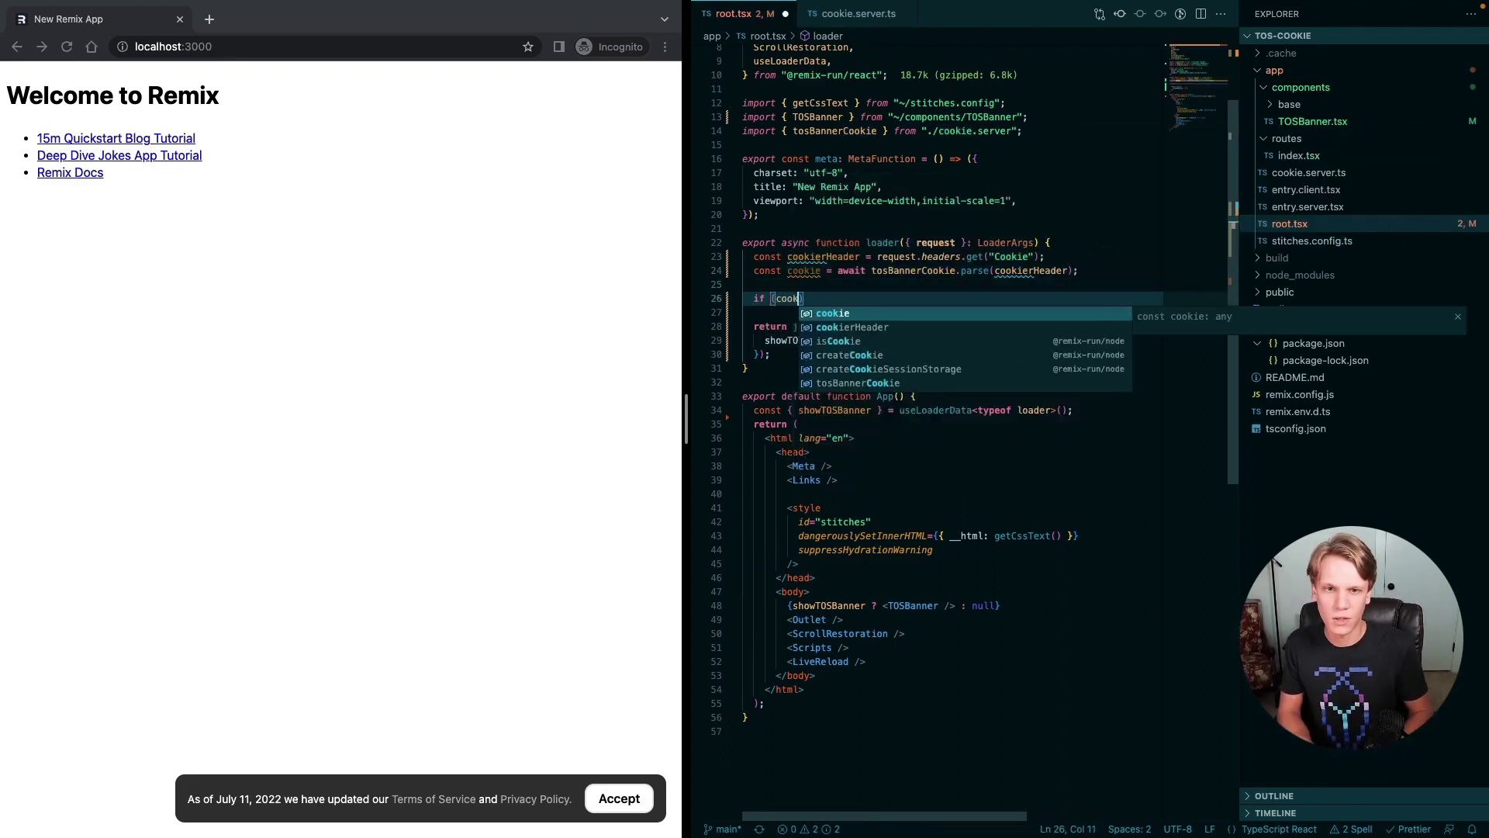
type("ookie) {")
key("Return")
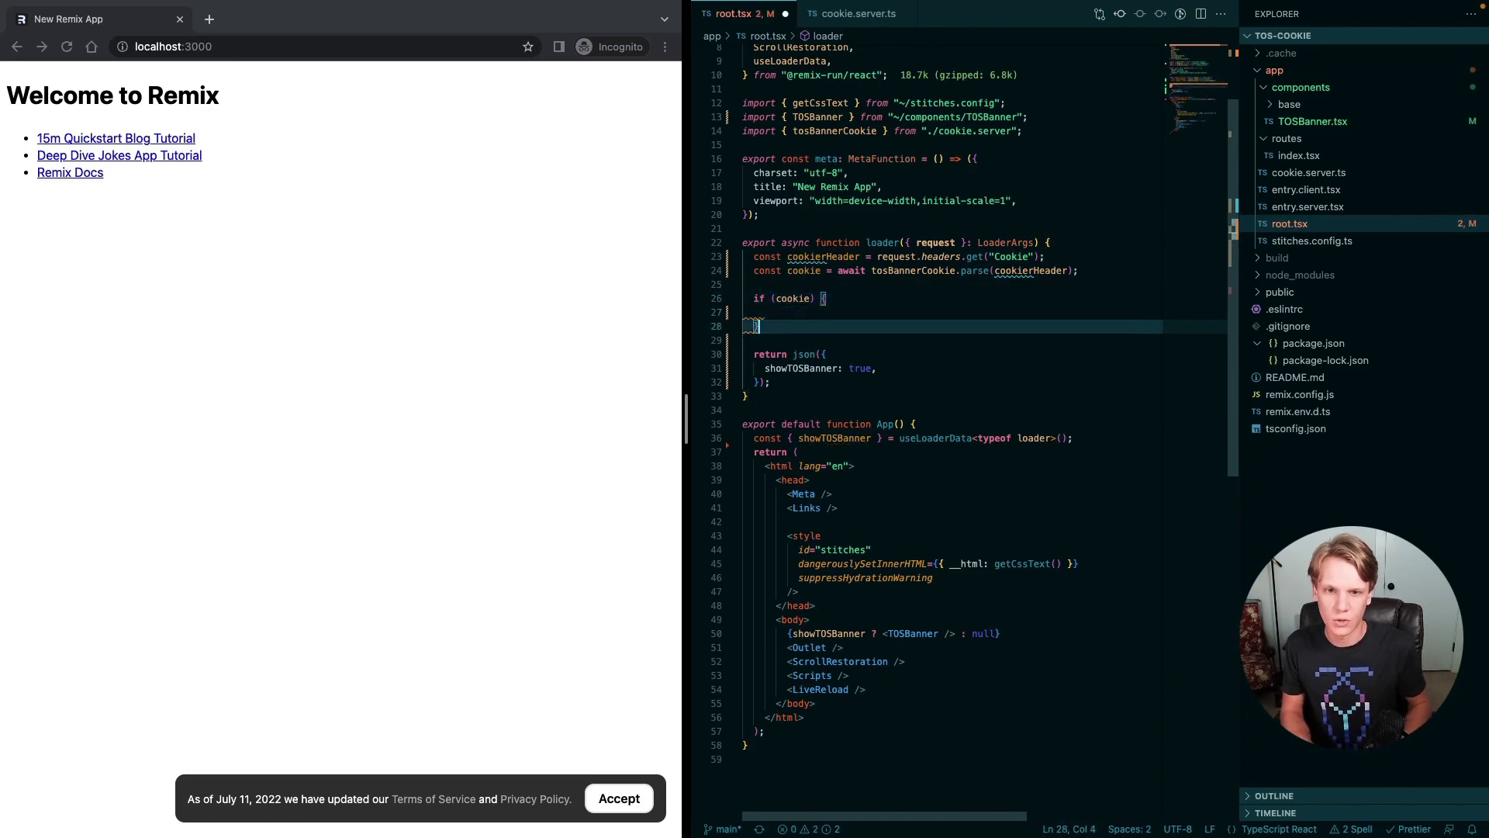
left_click_drag(746, 354, 780, 382)
key("alt+Up")
key("Up")
key("Up")
key("Up")
key("Up")
key("Up")
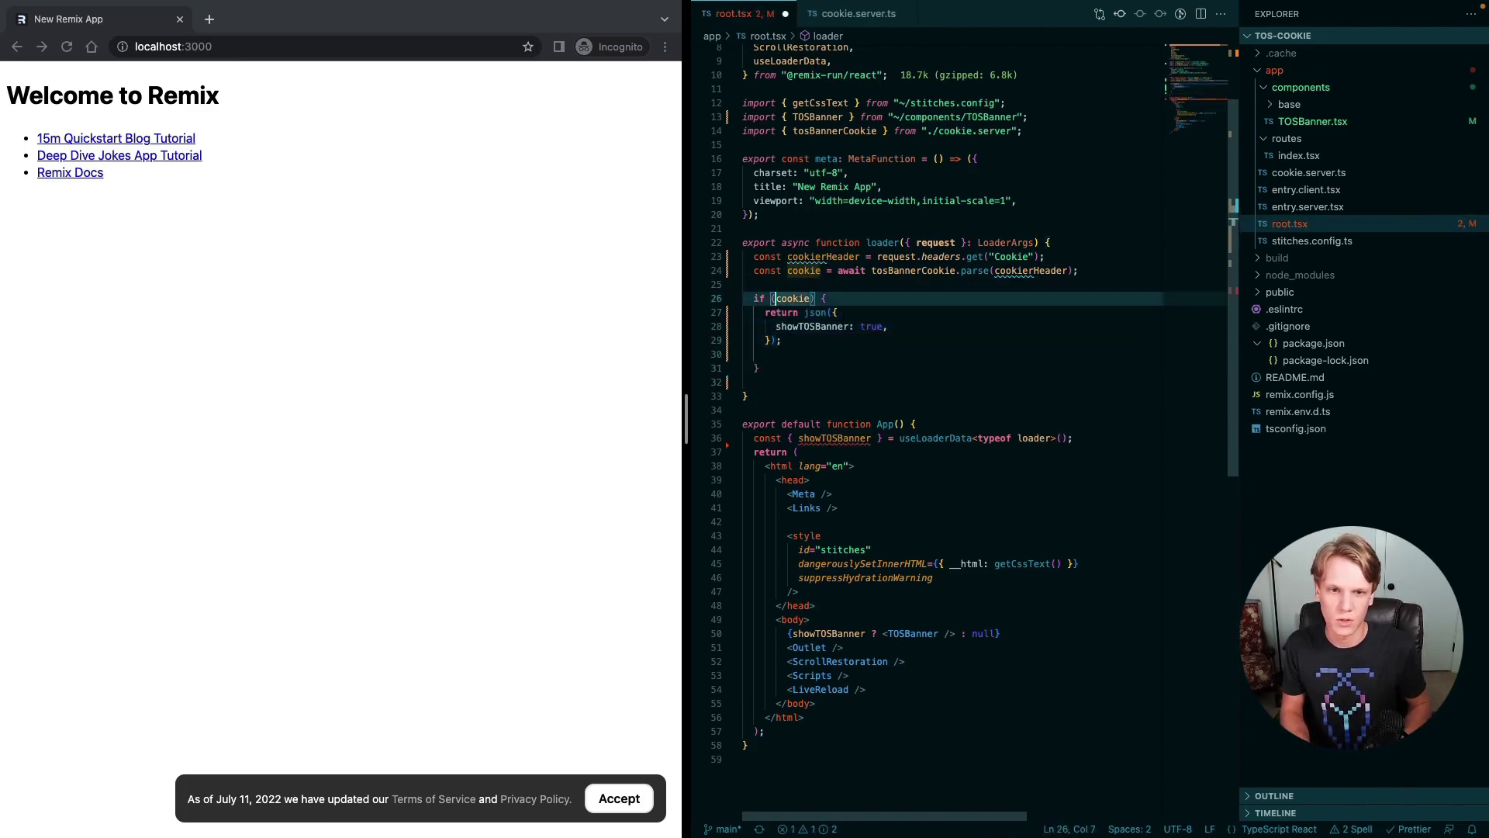
Step: Replace the hardcoded true with cookie.showTOSBanner and save
key("Down")
key("Down")
key("End")
key("Left")
key("BackSpace")
key("BackSpace")
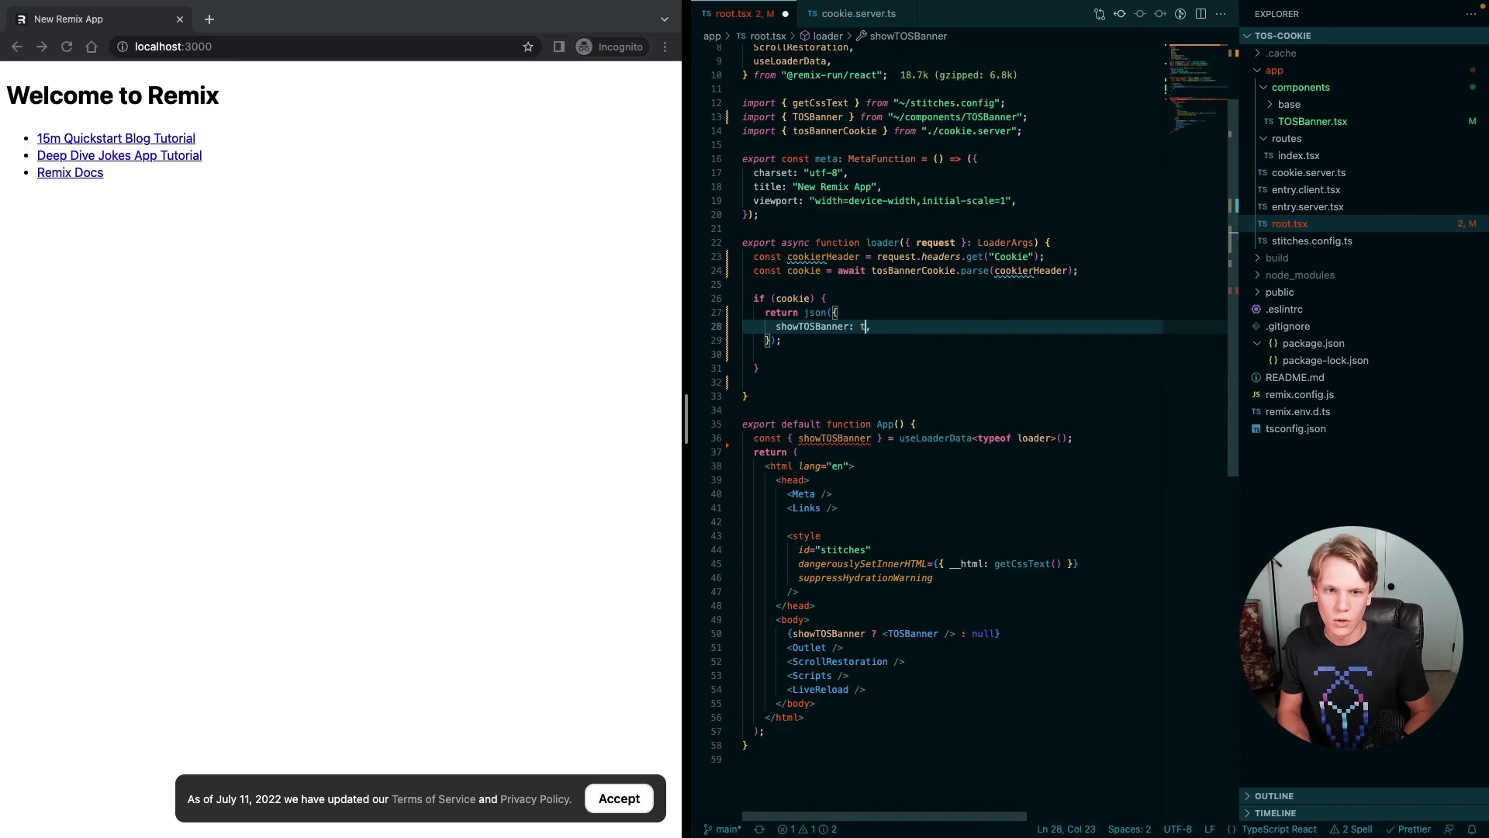
key("BackSpace")
type("cookie.sho")
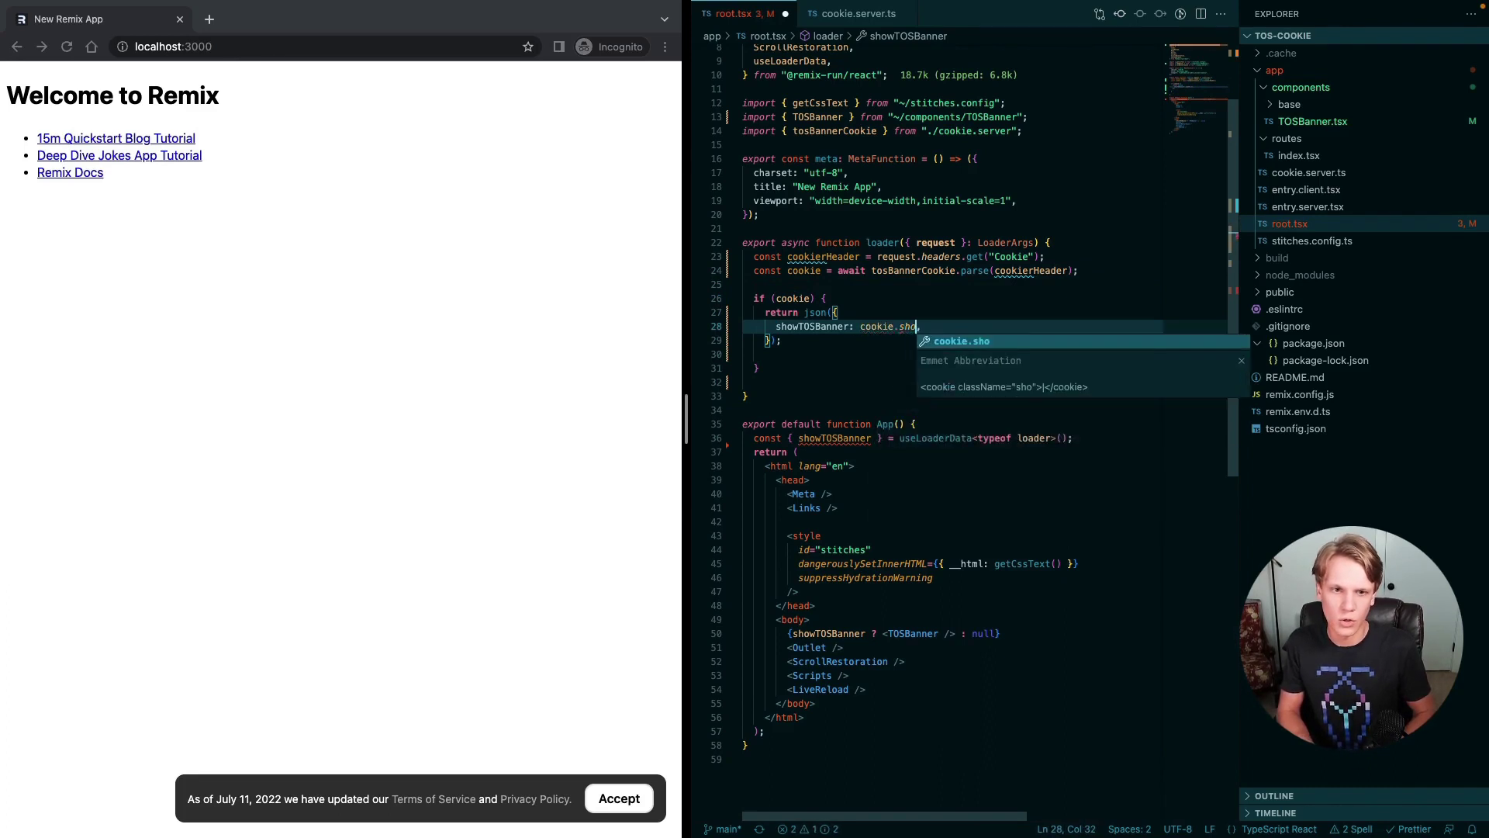
type("wTOSBanner")
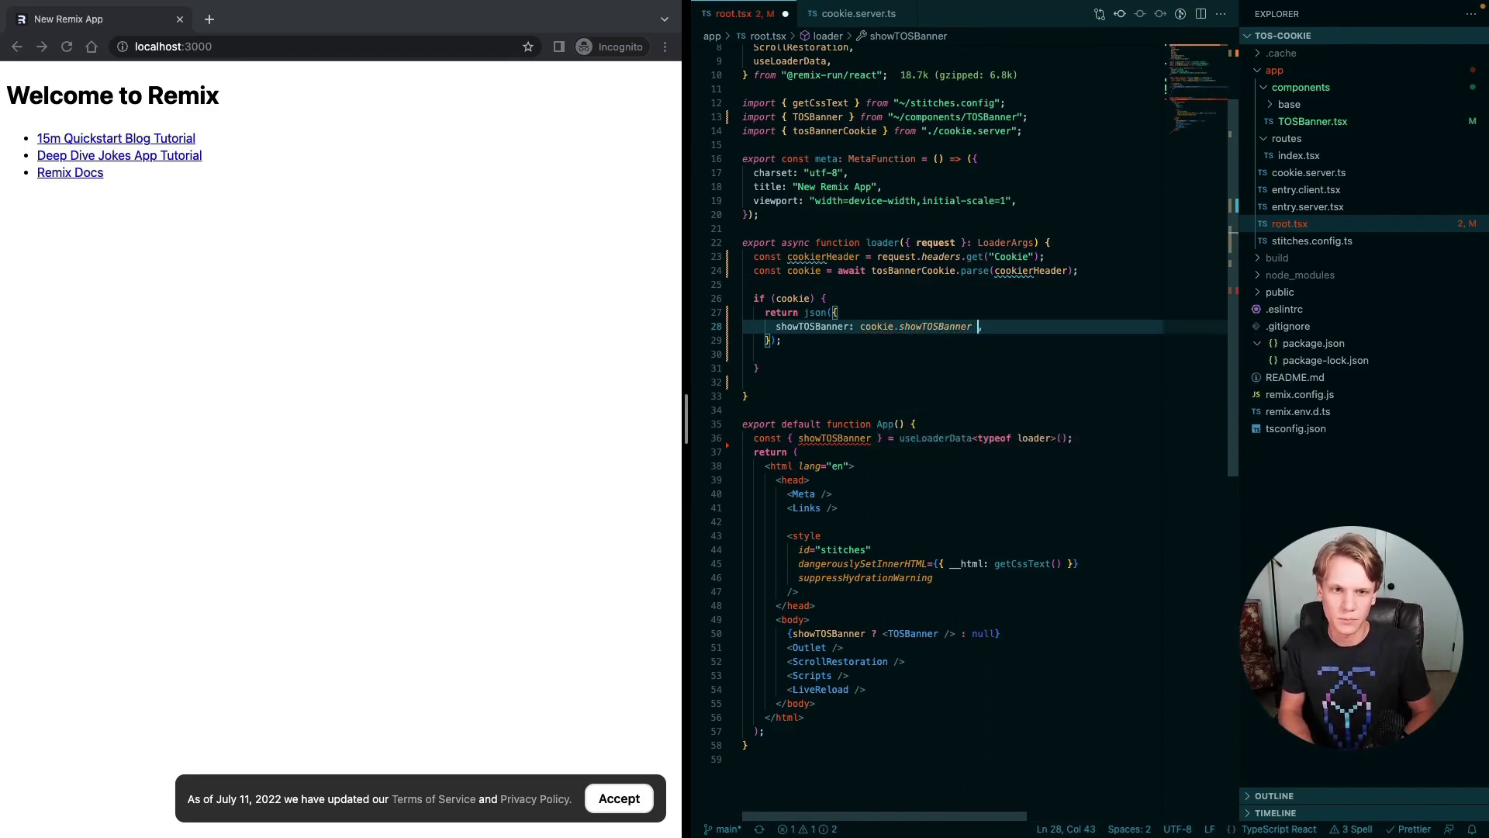
key("Down")
key("Down")
key("Down")
key("ctrl+s")
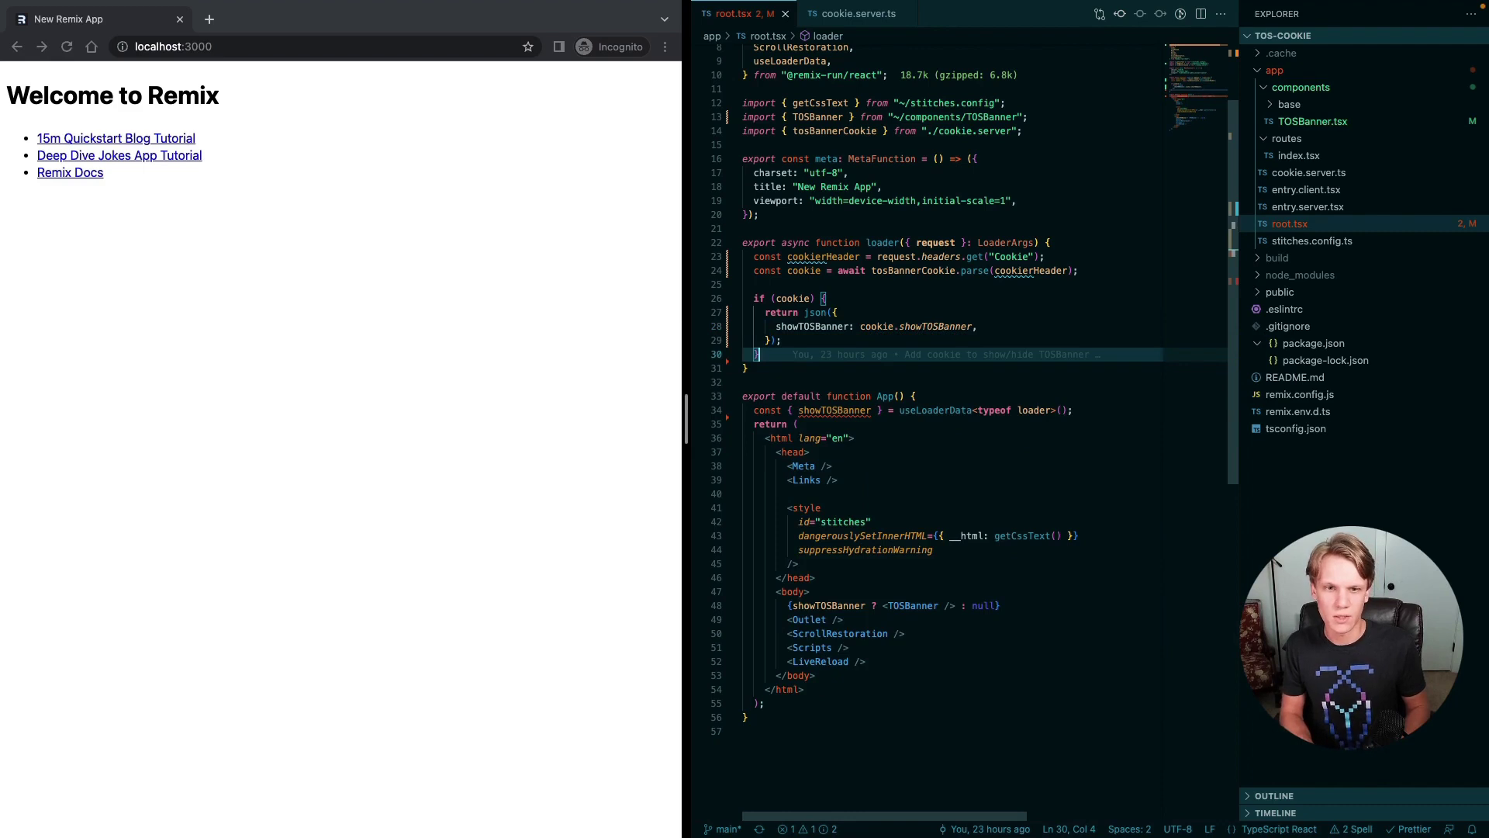
Step: Add a fallback return json({ showTOSBanner: false }) below the if block
key("Return")
type("retu")
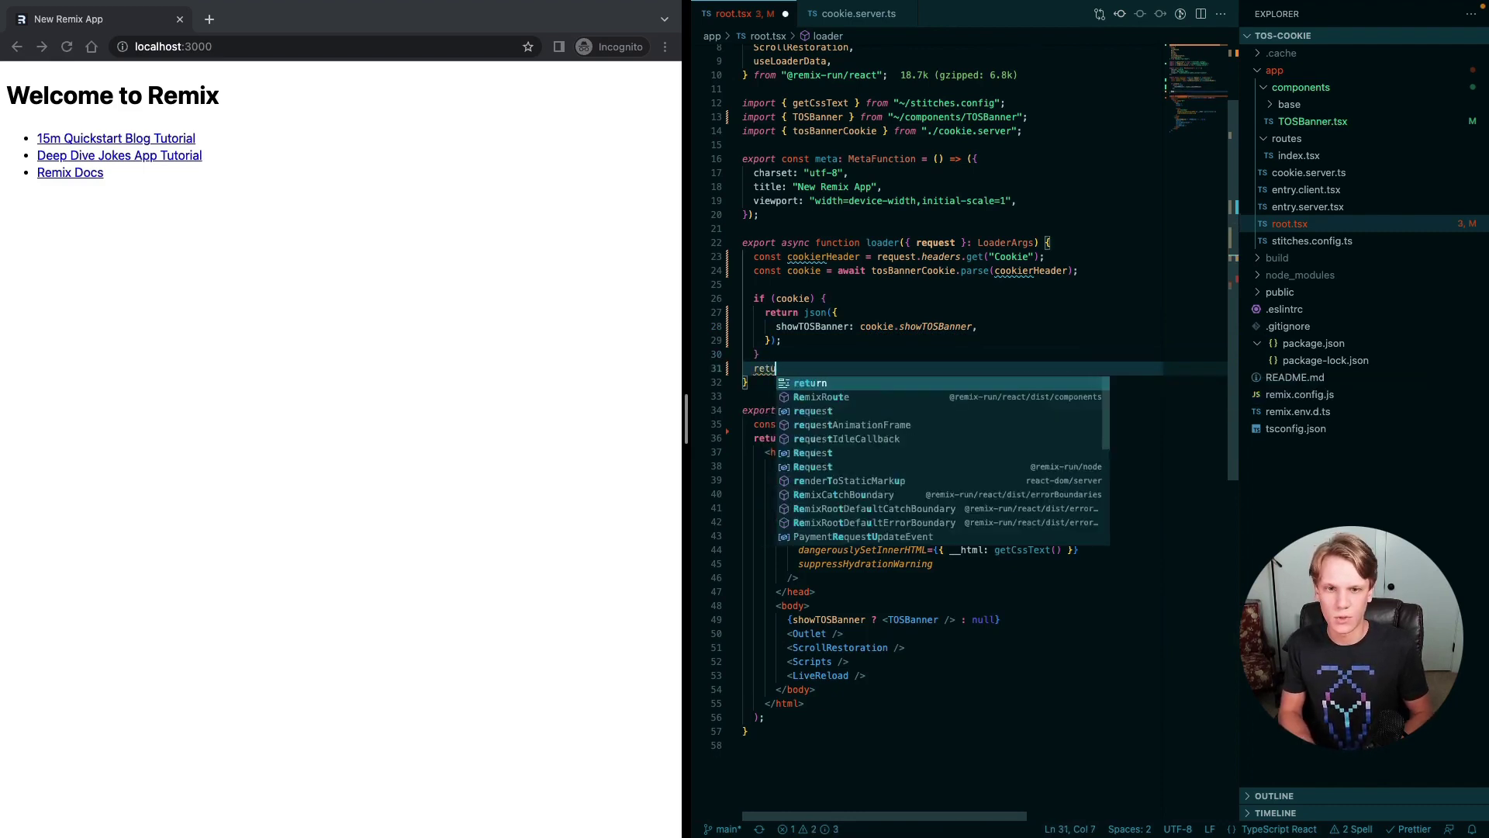
type("rn json({")
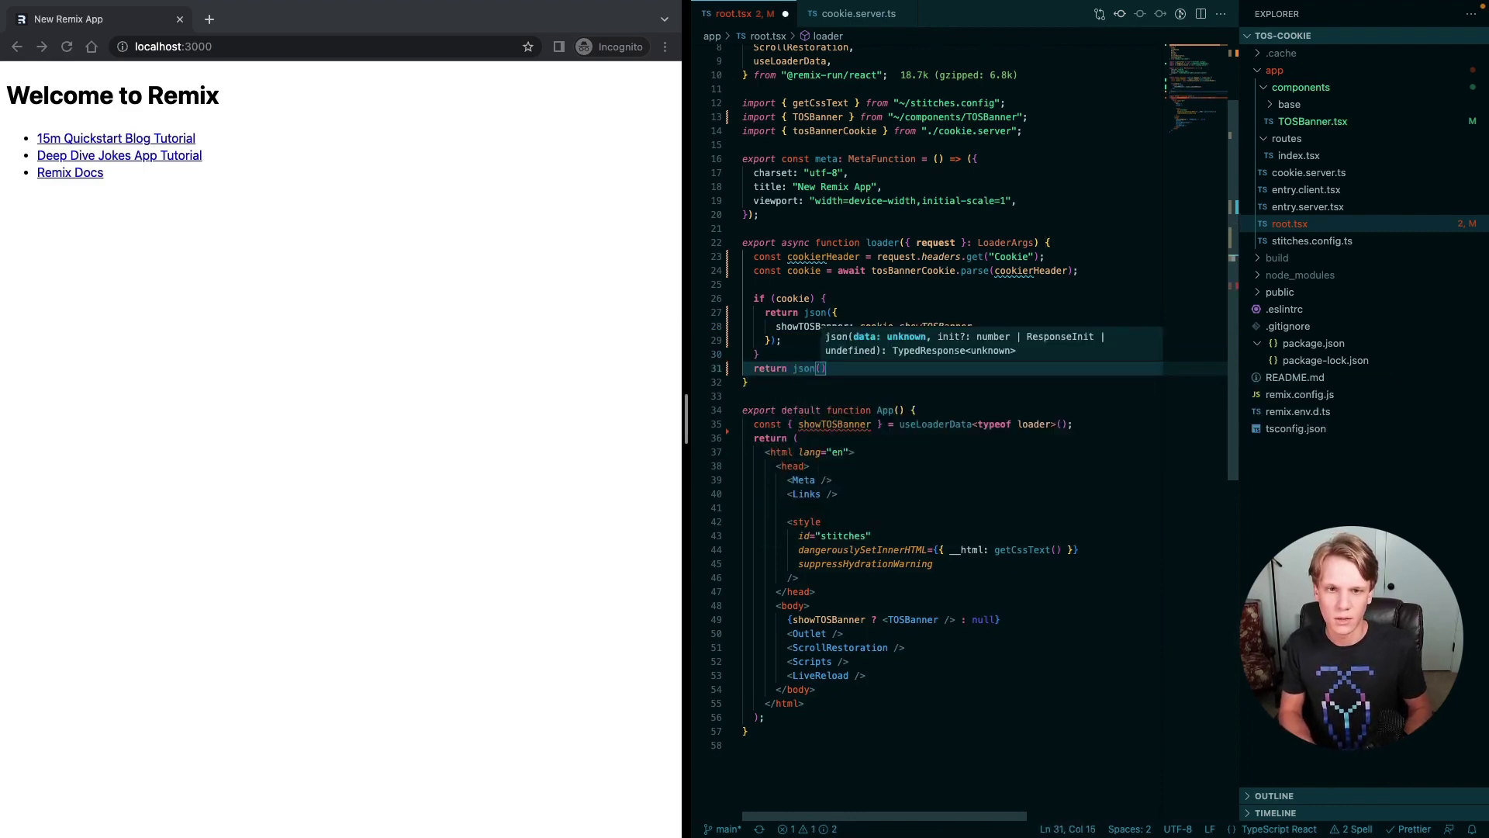
key("Return")
type("showT")
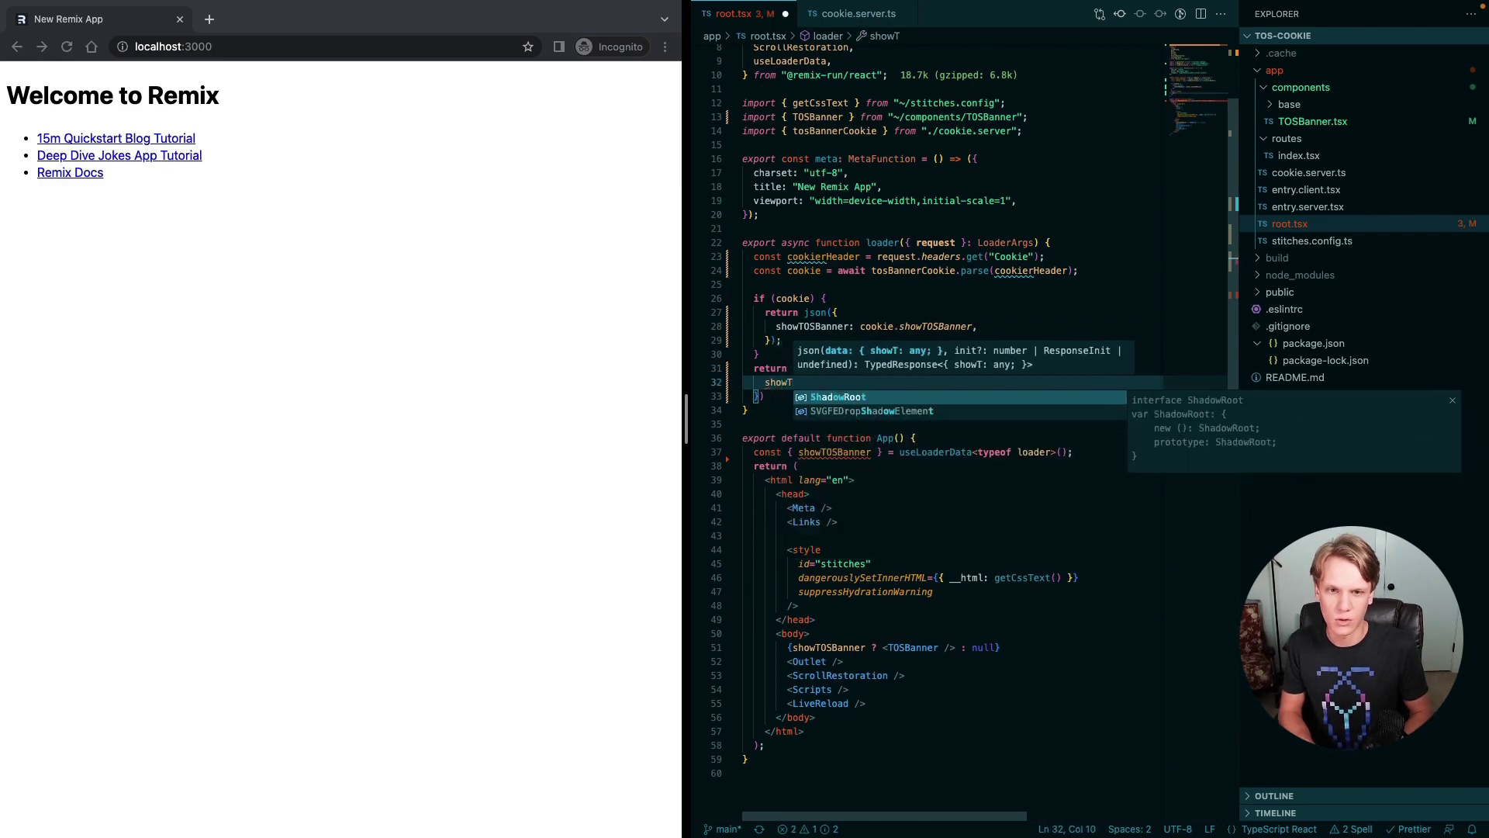
type("OSBanner: fa")
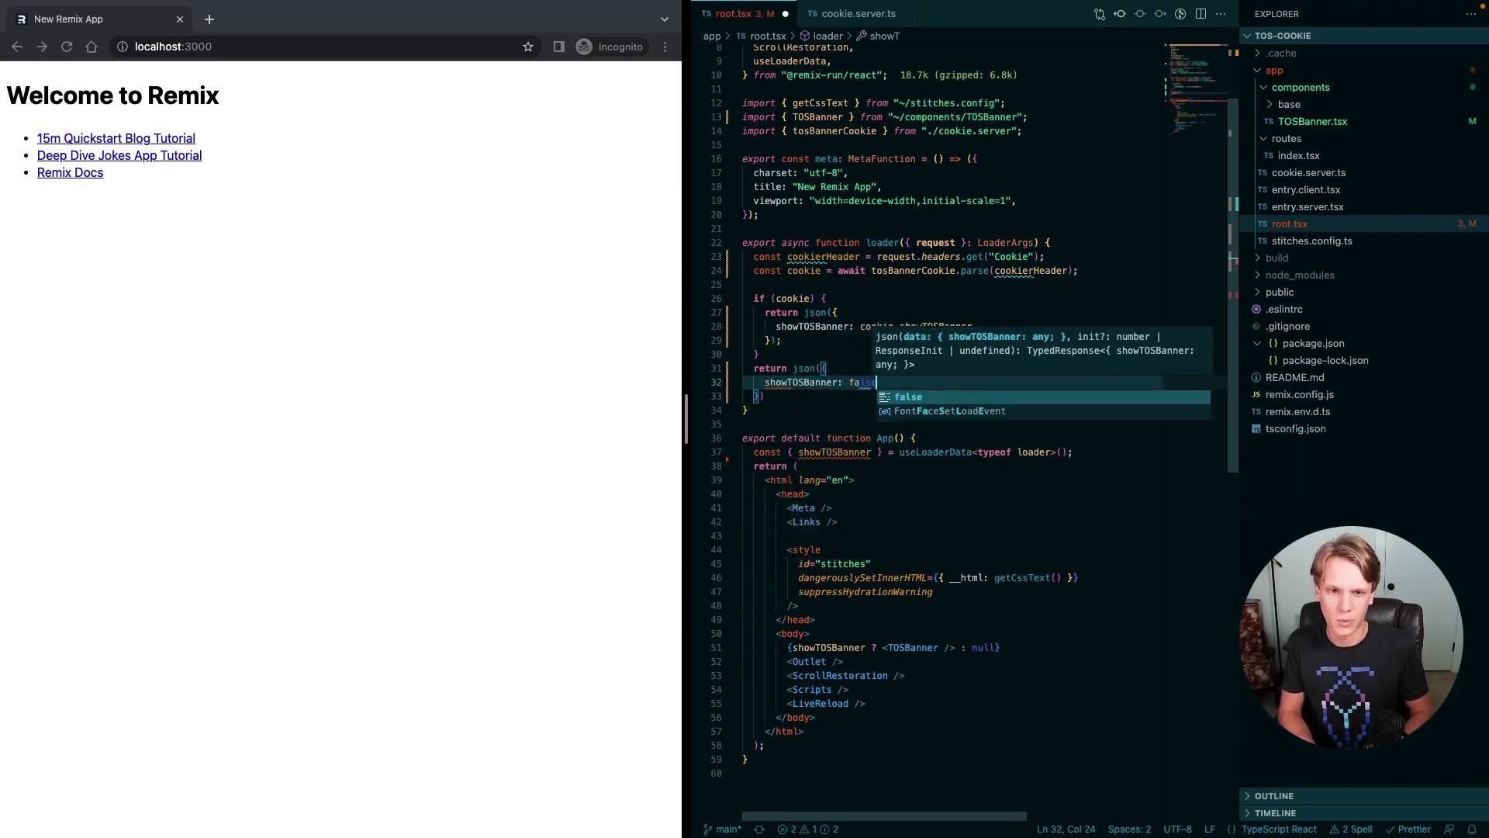
type("lse")
key("Up")
key("Down")
key("Down")
key("Left")
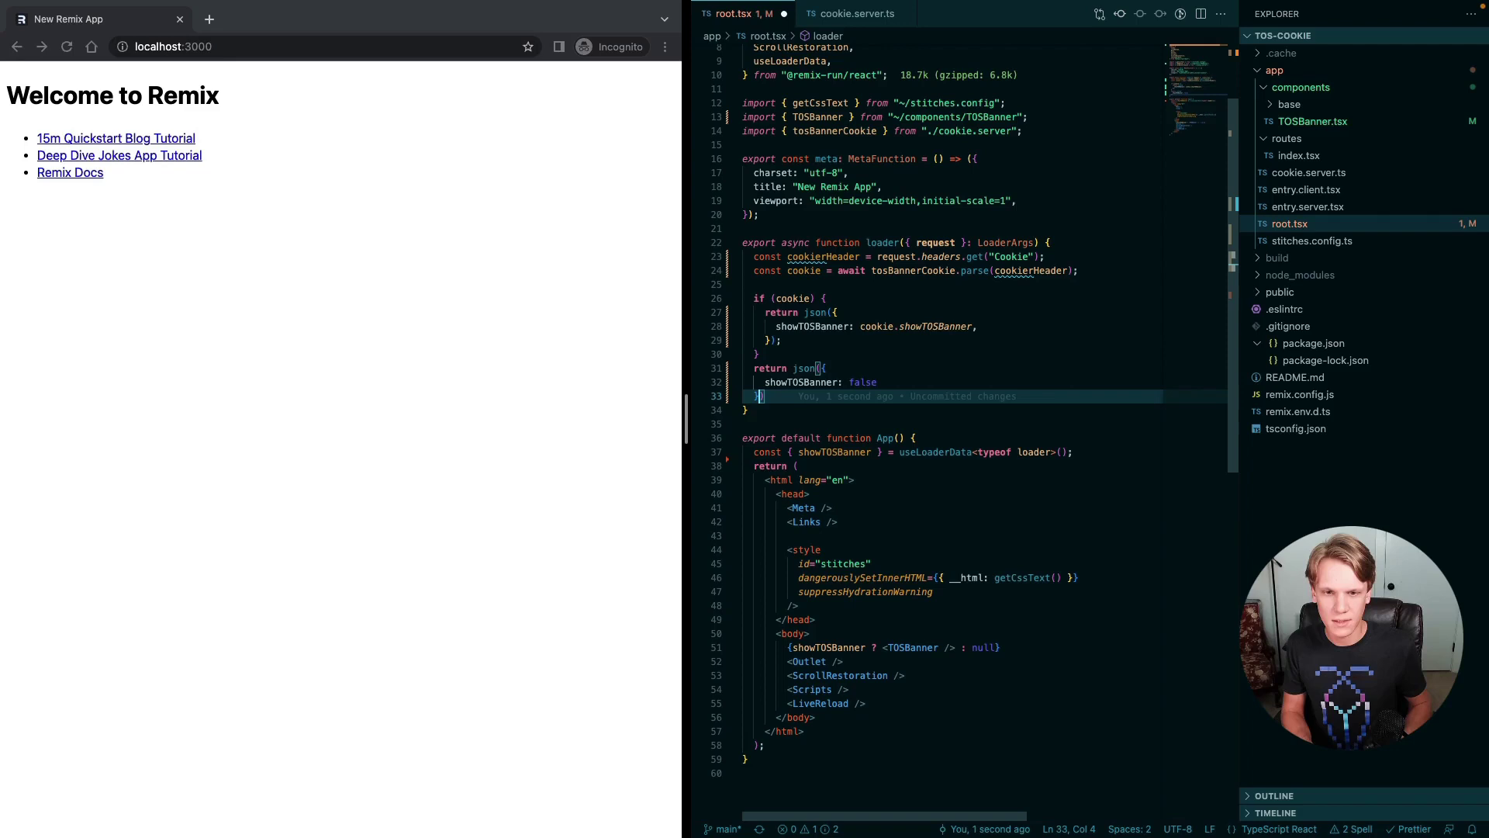
type(", {")
key("Return")
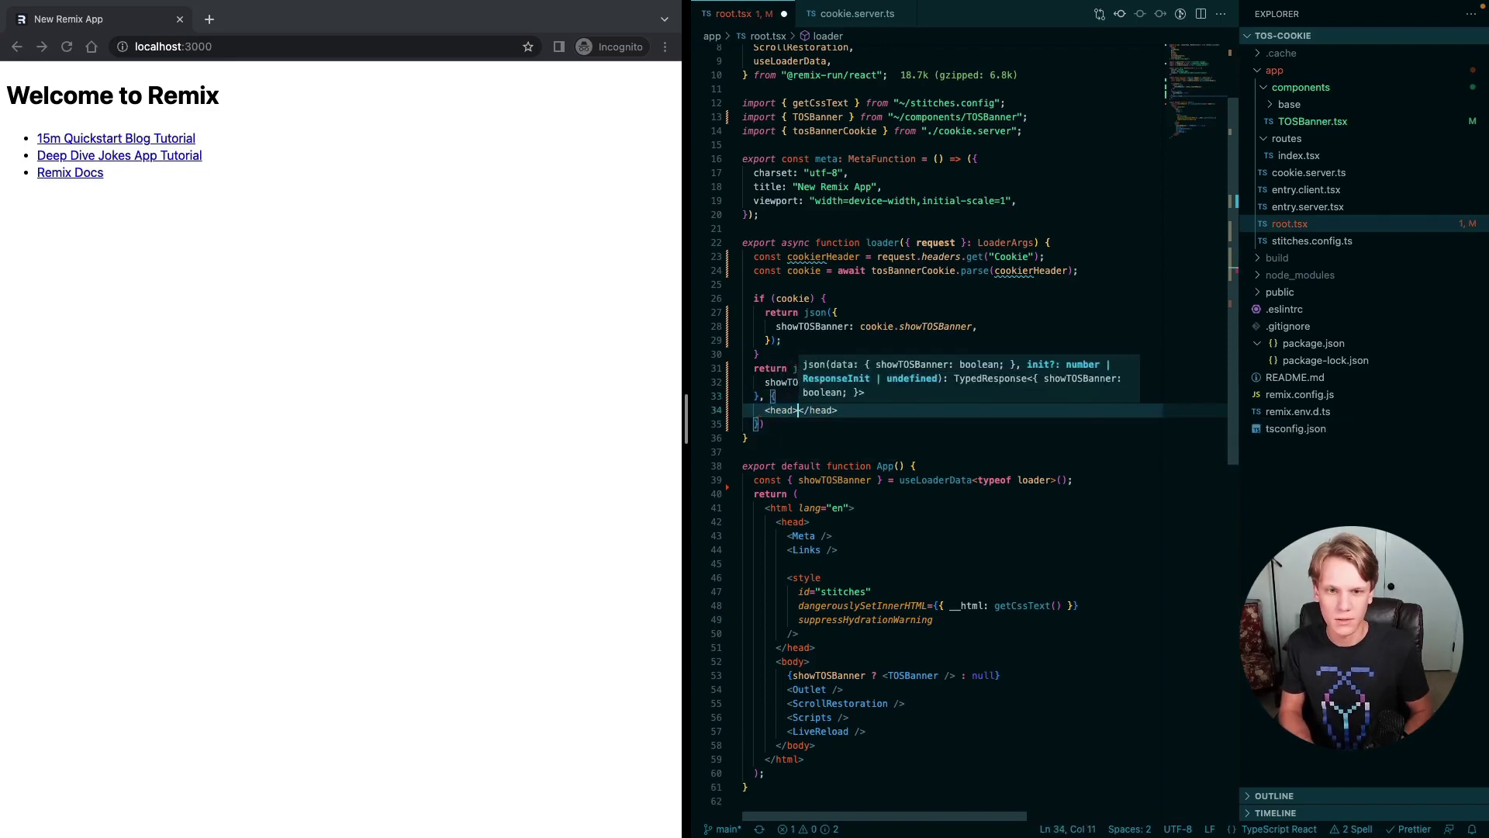
type("headers")
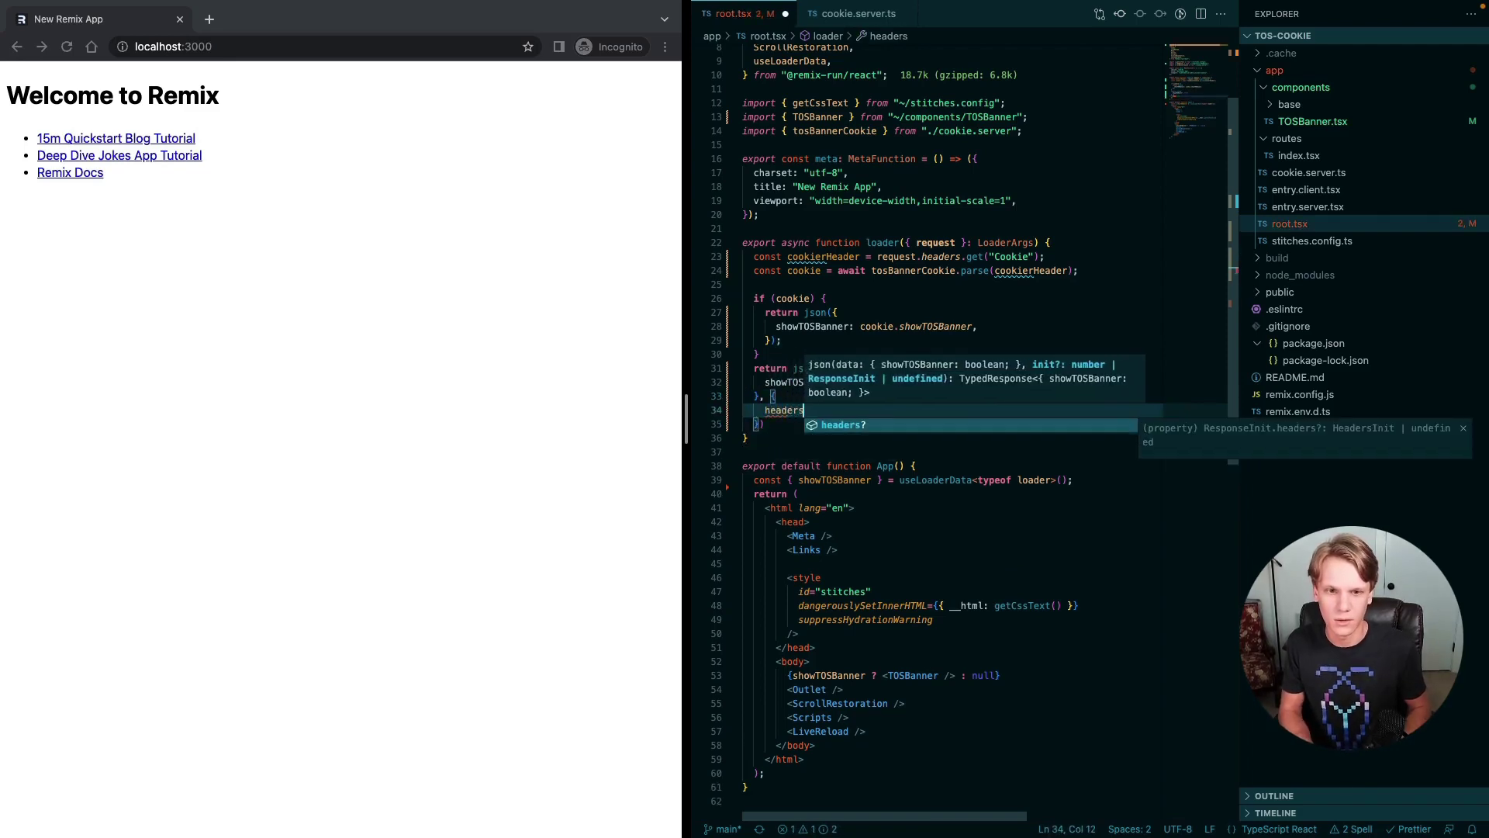
type(": {")
Step: Add a Set-Cookie header from tosBannerCookie.serialize({ showTOSBanner: false }) and save
key("Return")
type("'")
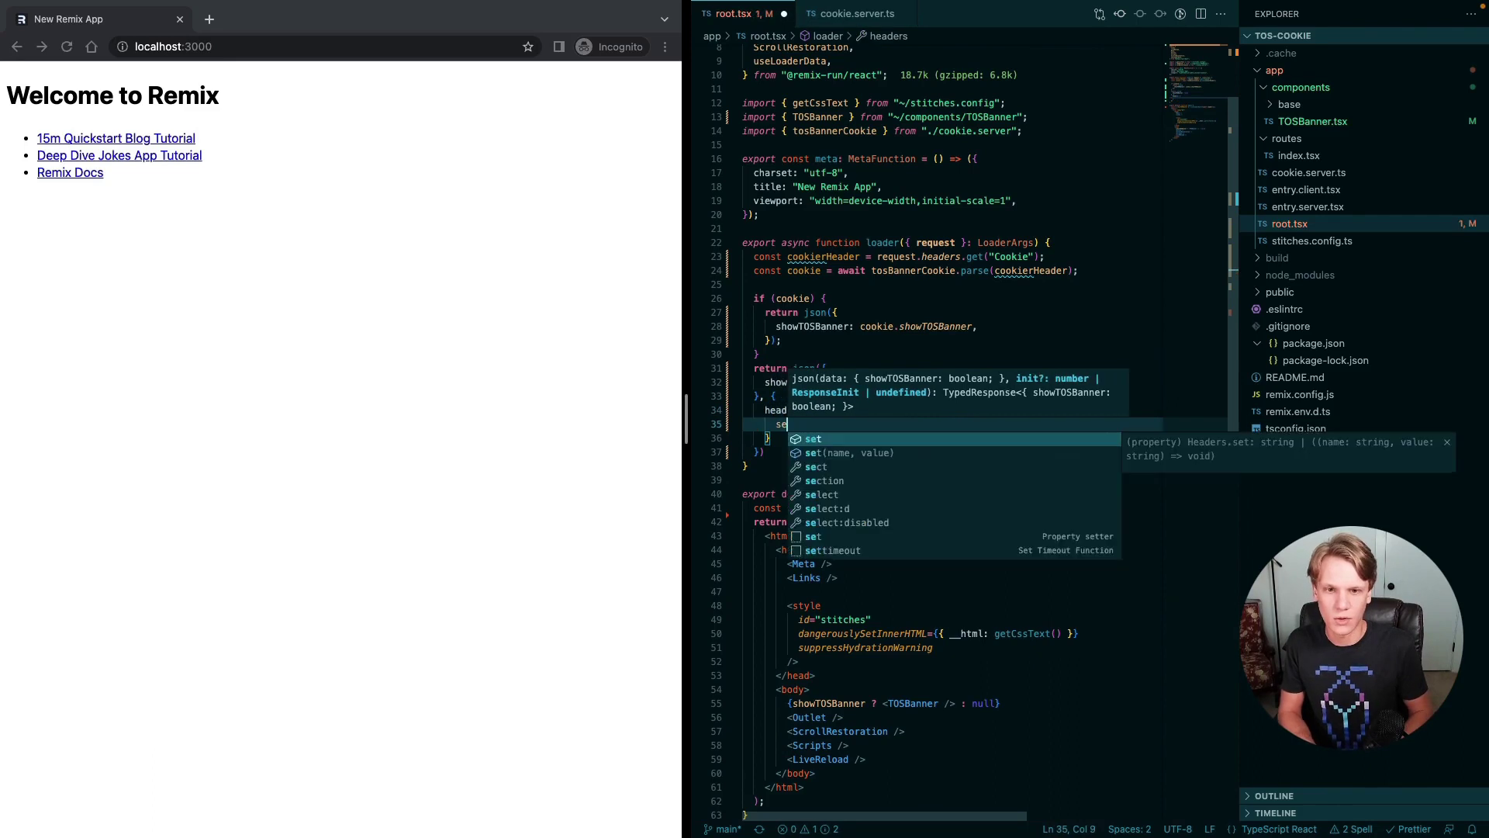
type("Set")
key("Escape")
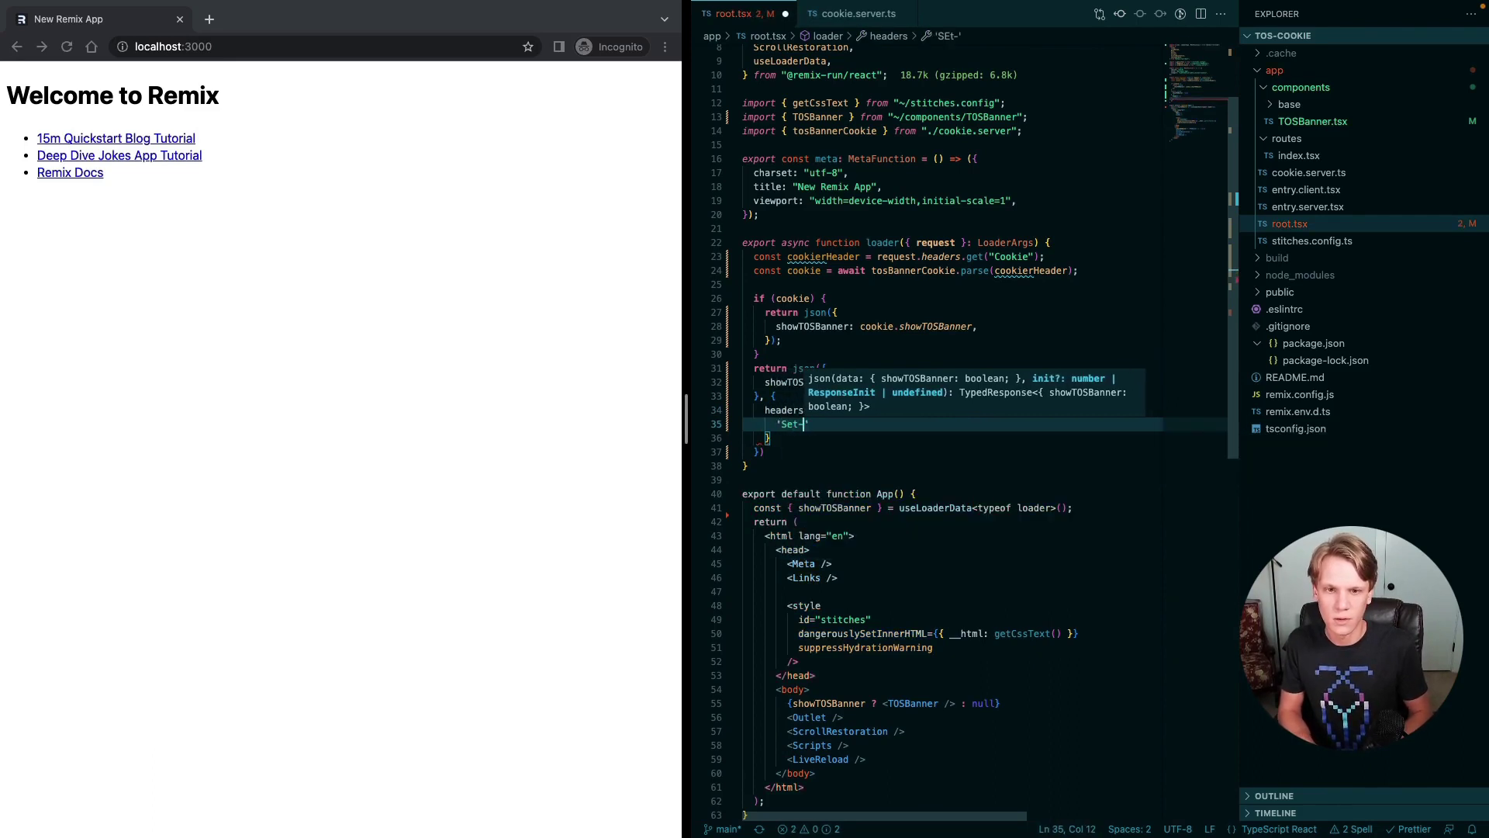
type("Cookie': ")
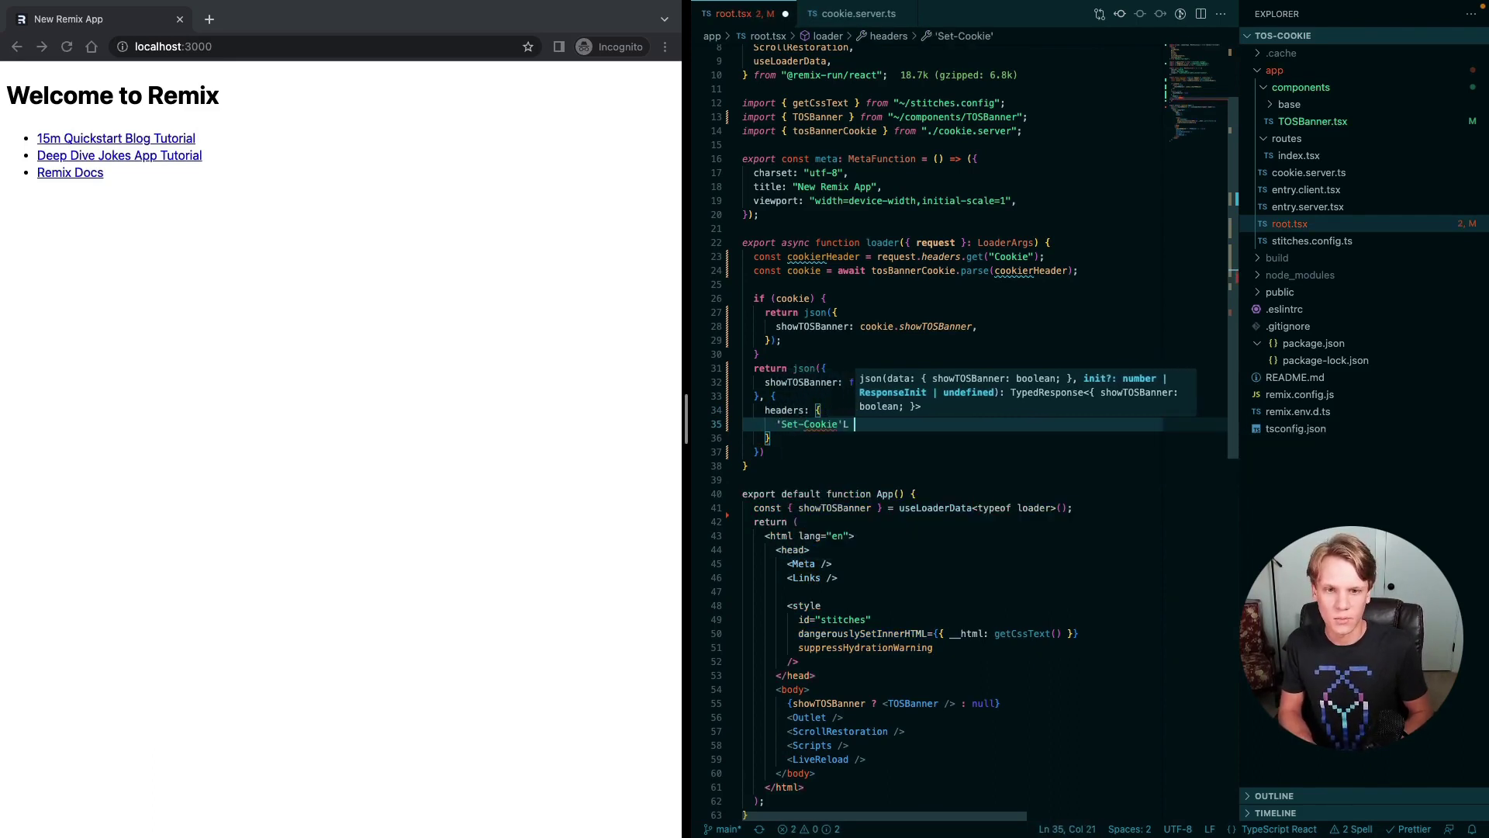
type("await tos")
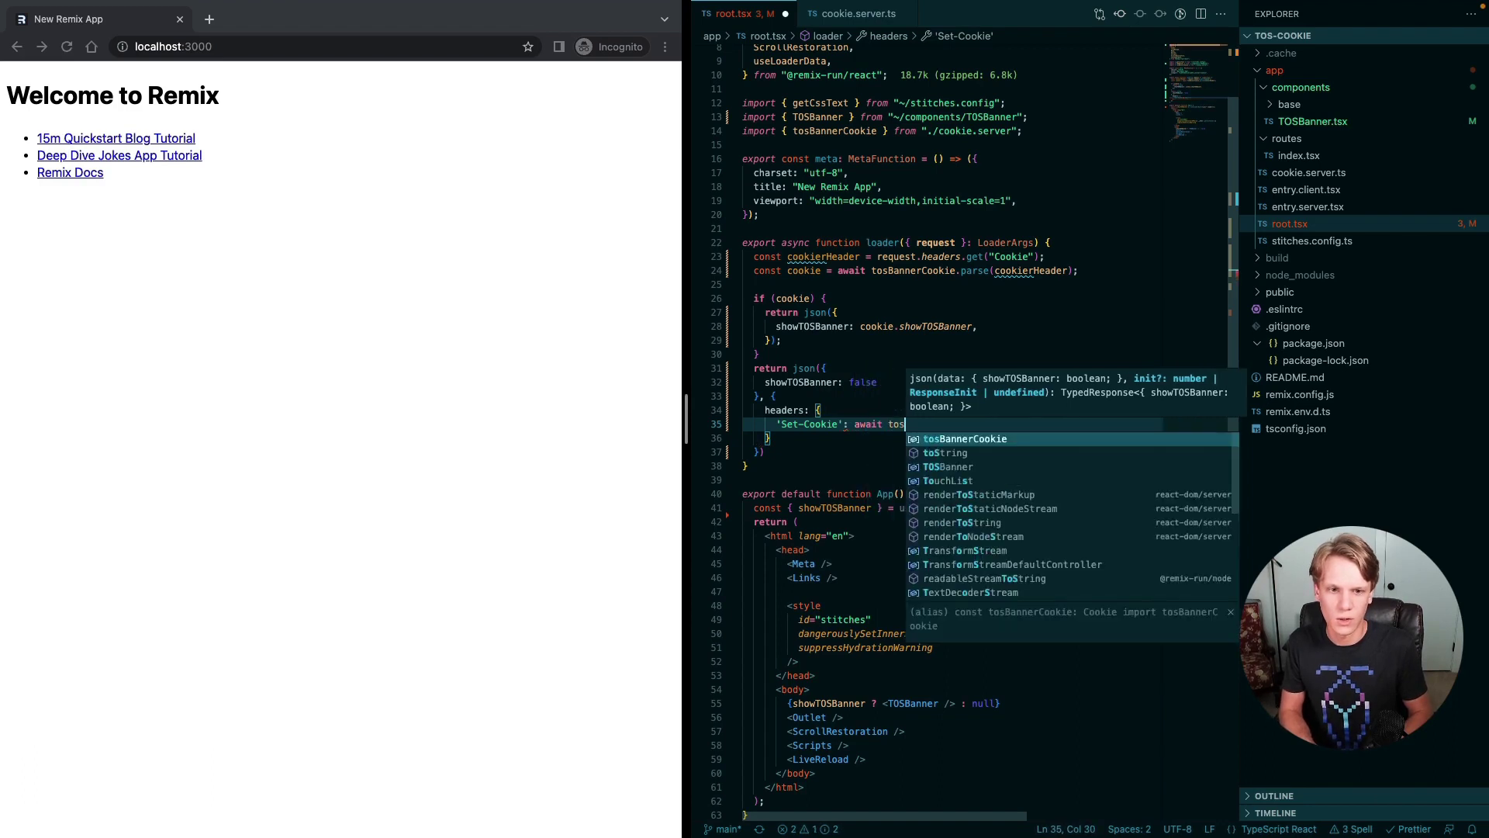
key("Tab")
type(".")
key("Tab")
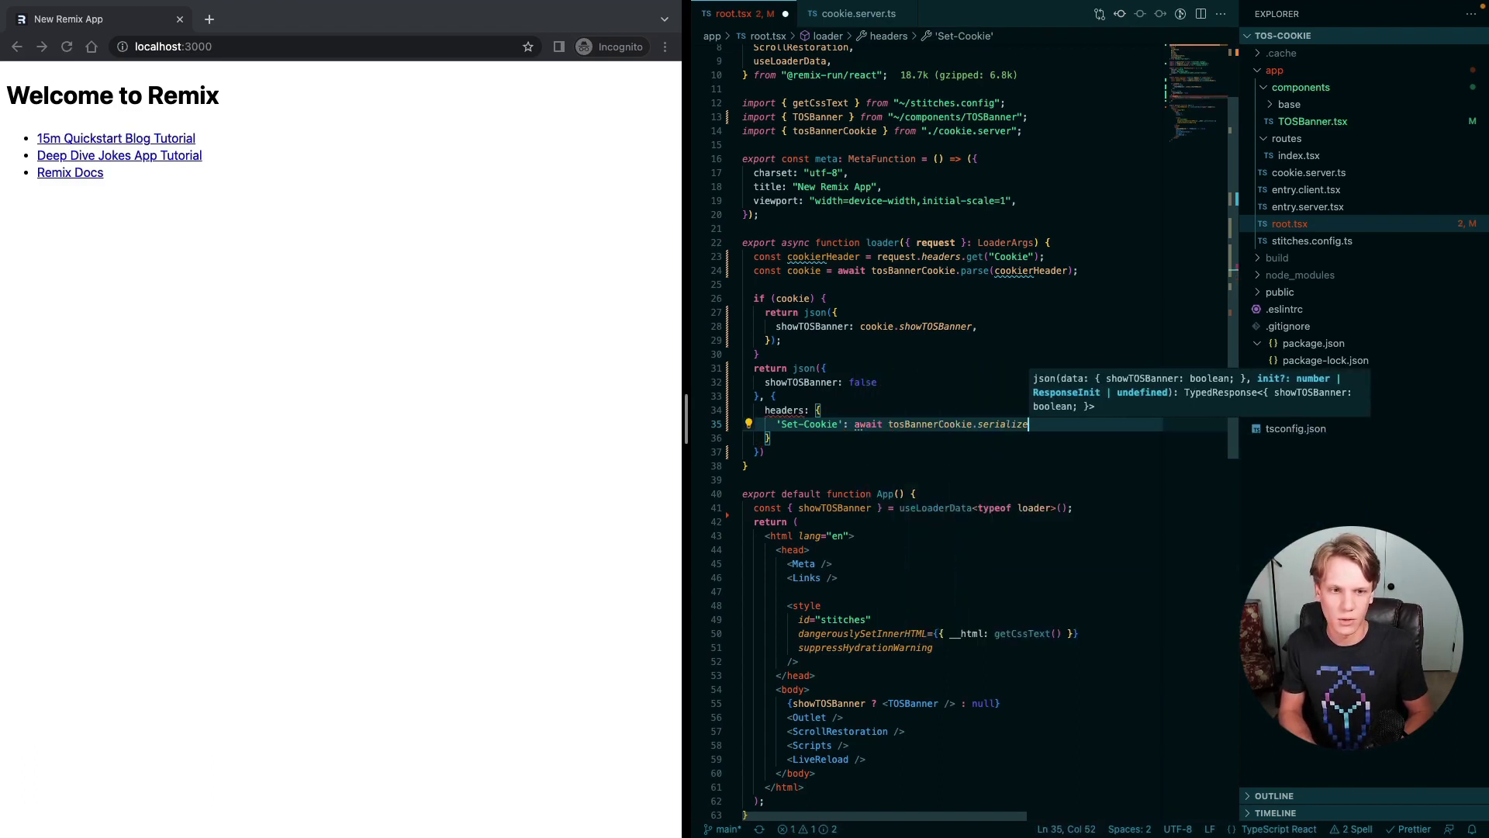
type("({")
key("Return")
type("show")
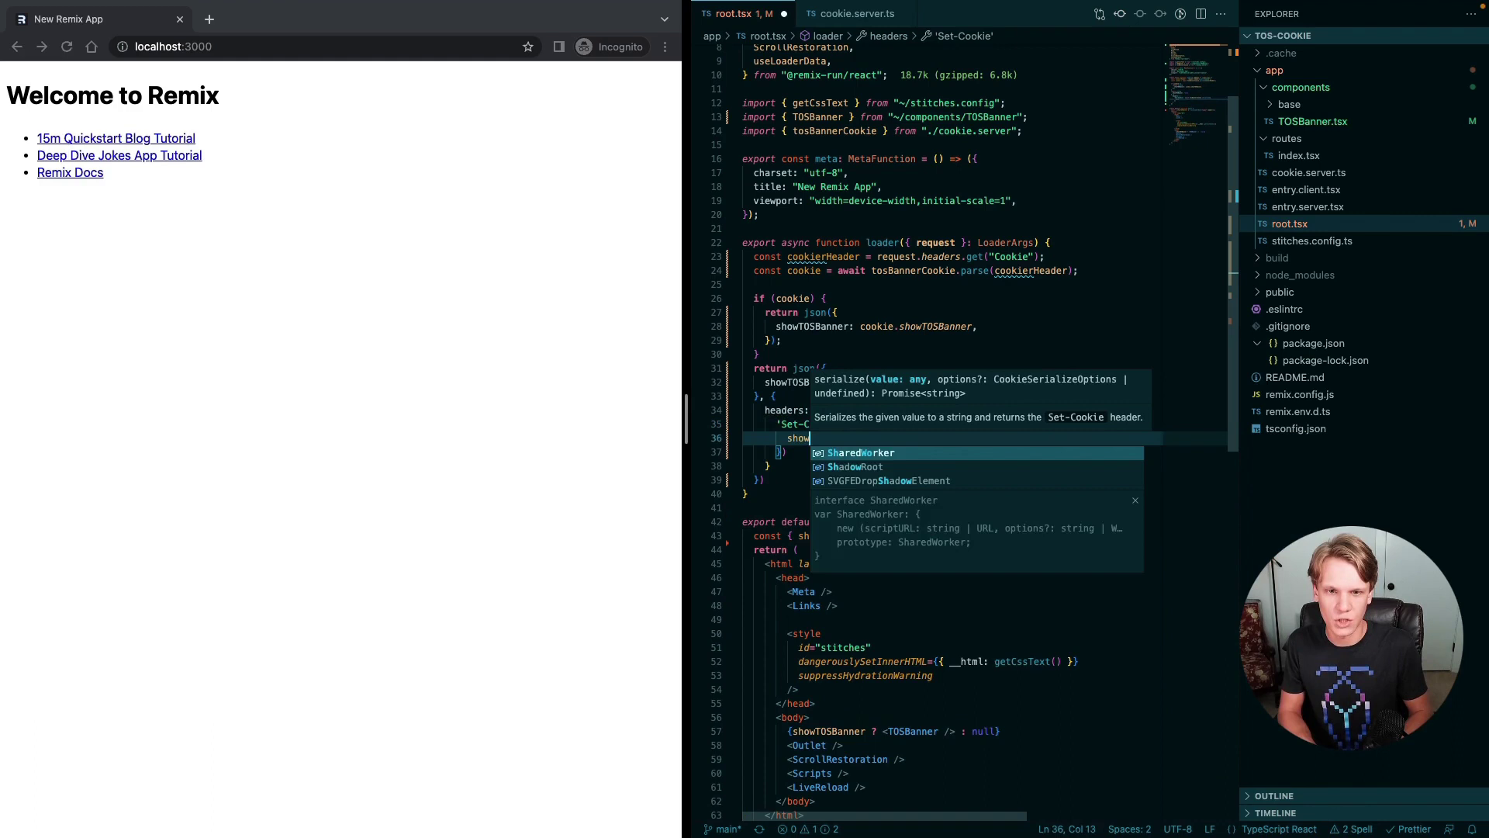
type("TOSBanner:")
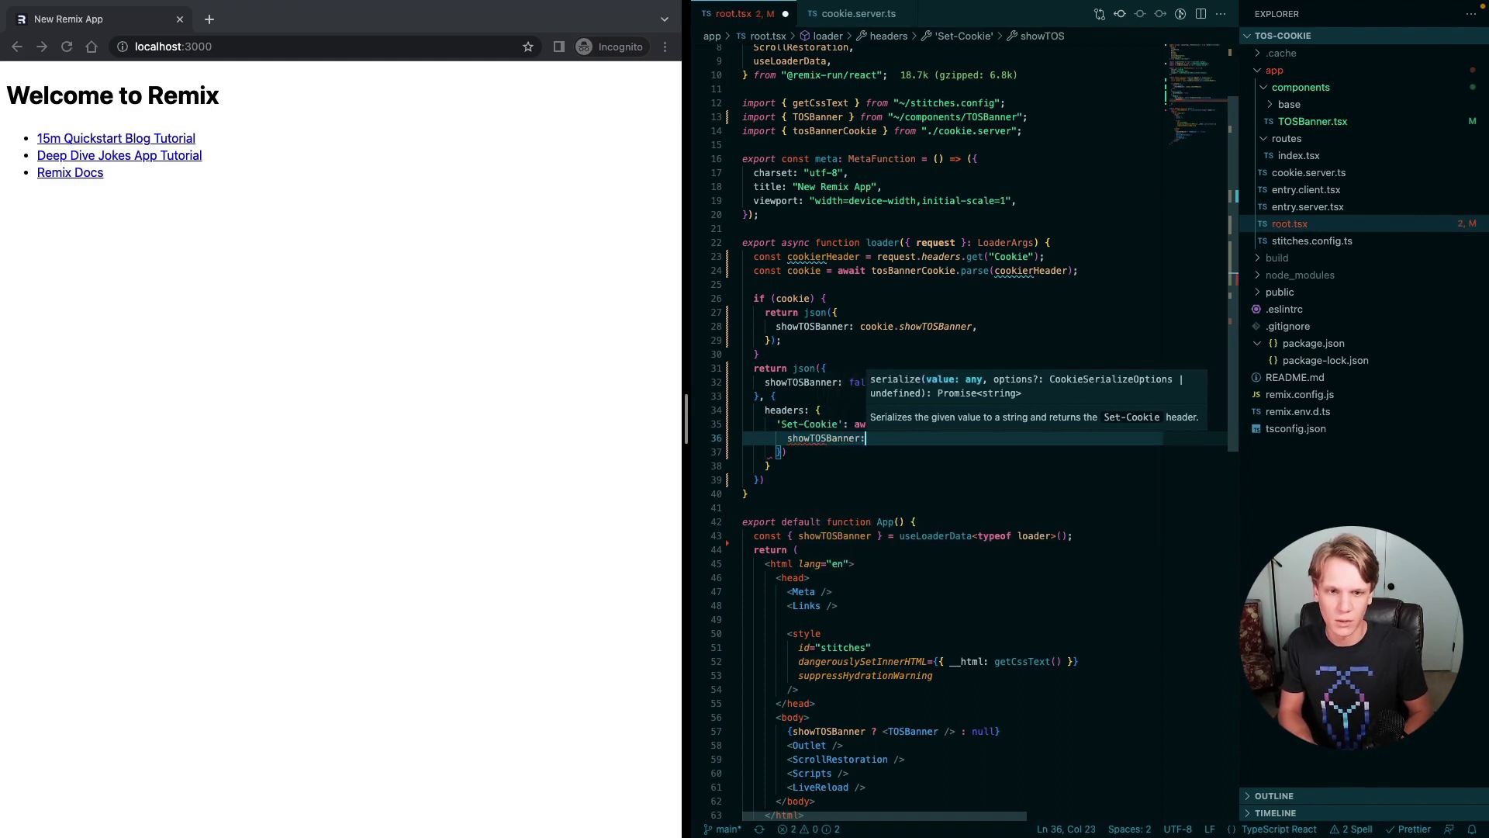
type(" false")
key("ctrl+s")
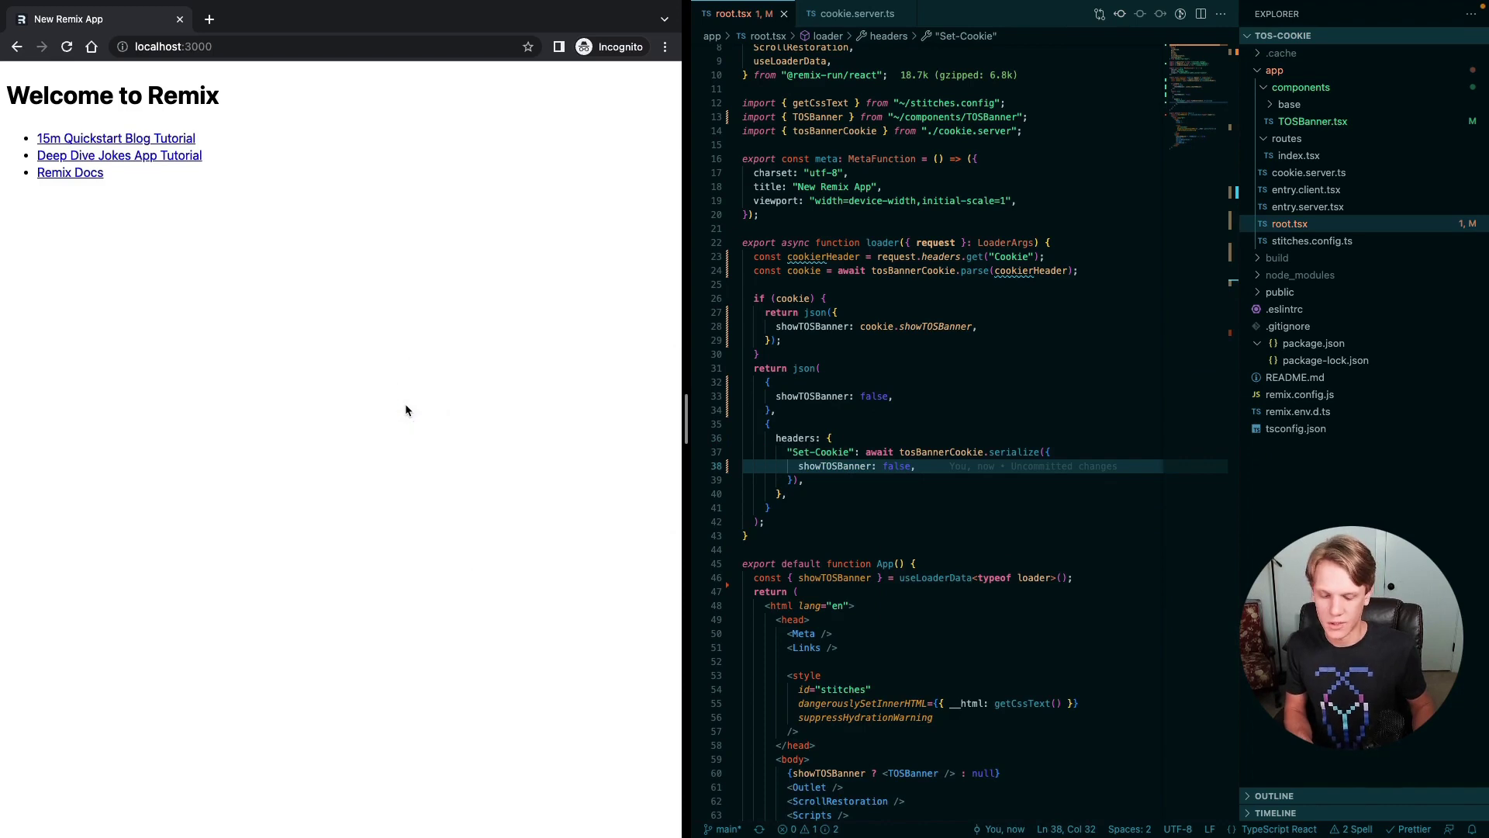
Step: Clear the localhost:3000 tos-banner cookie in DevTools and reload the page
key("super+alt+i")
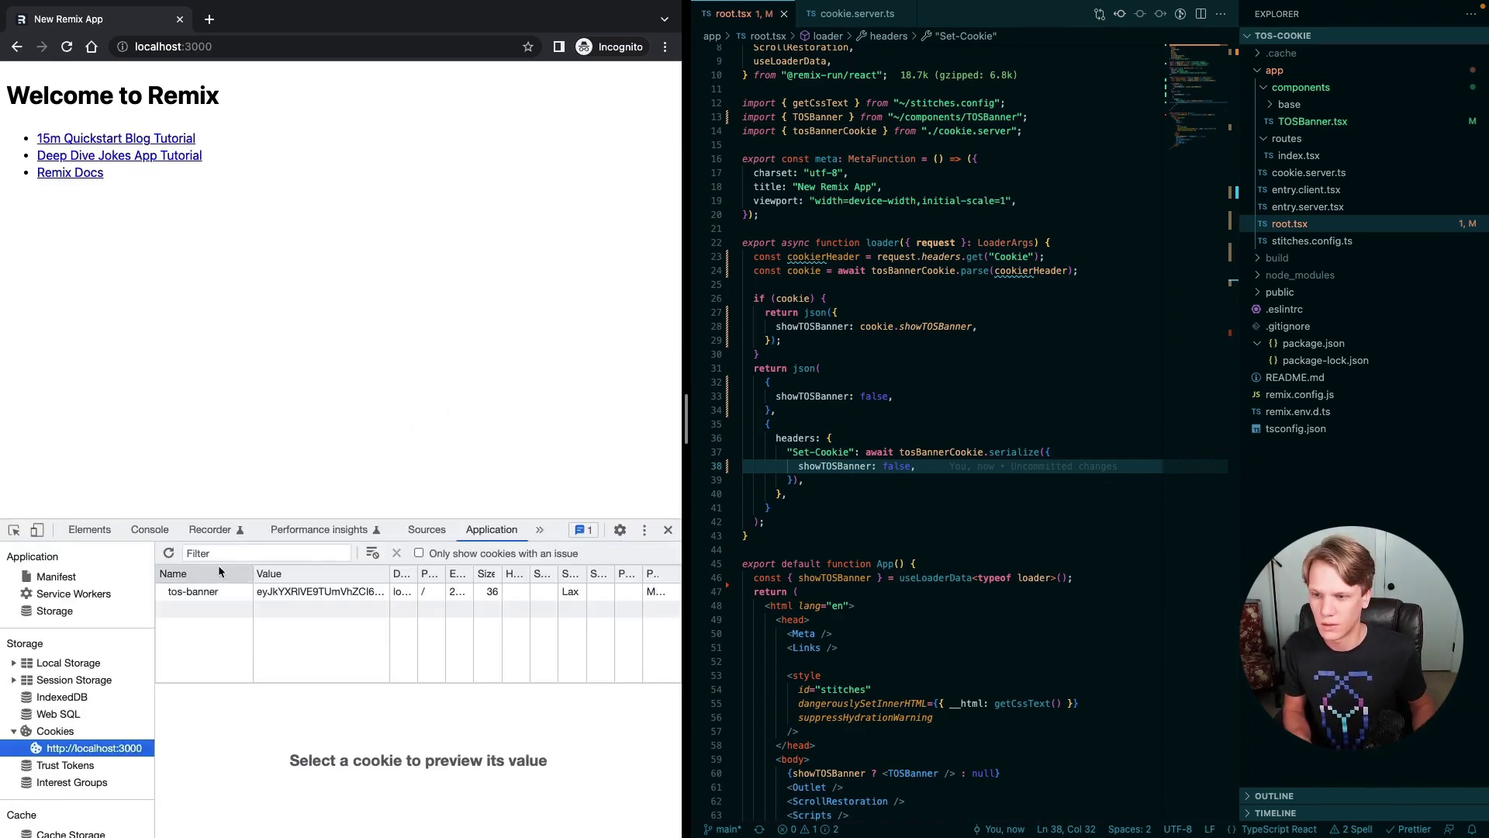
left_click(373, 553)
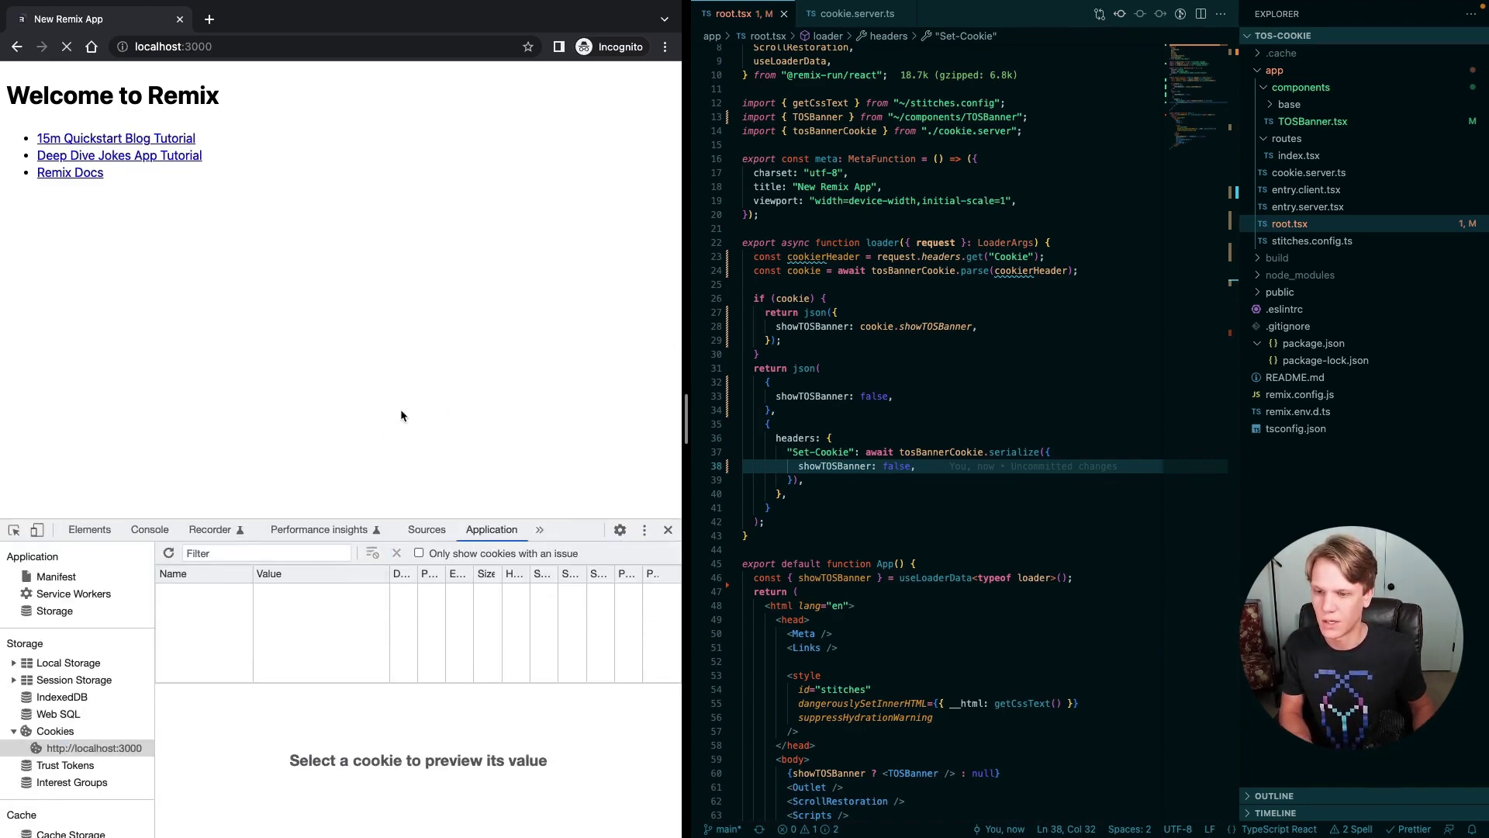
key("super+alt+i")
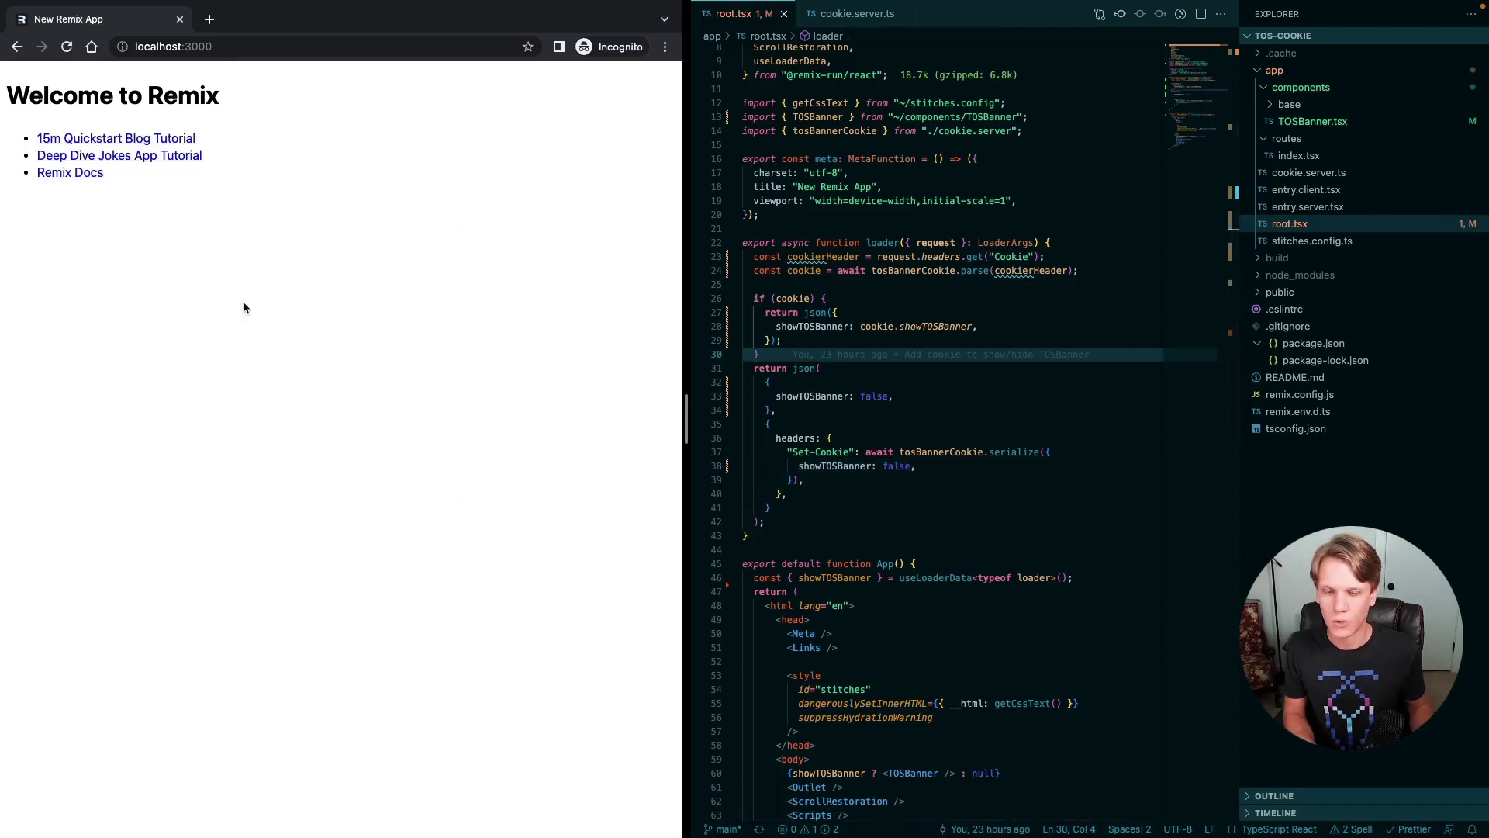
Step: Change both fallback showTOSBanner values to true, save, and accept the banner
double_click(878, 398)
key("BackSpace")
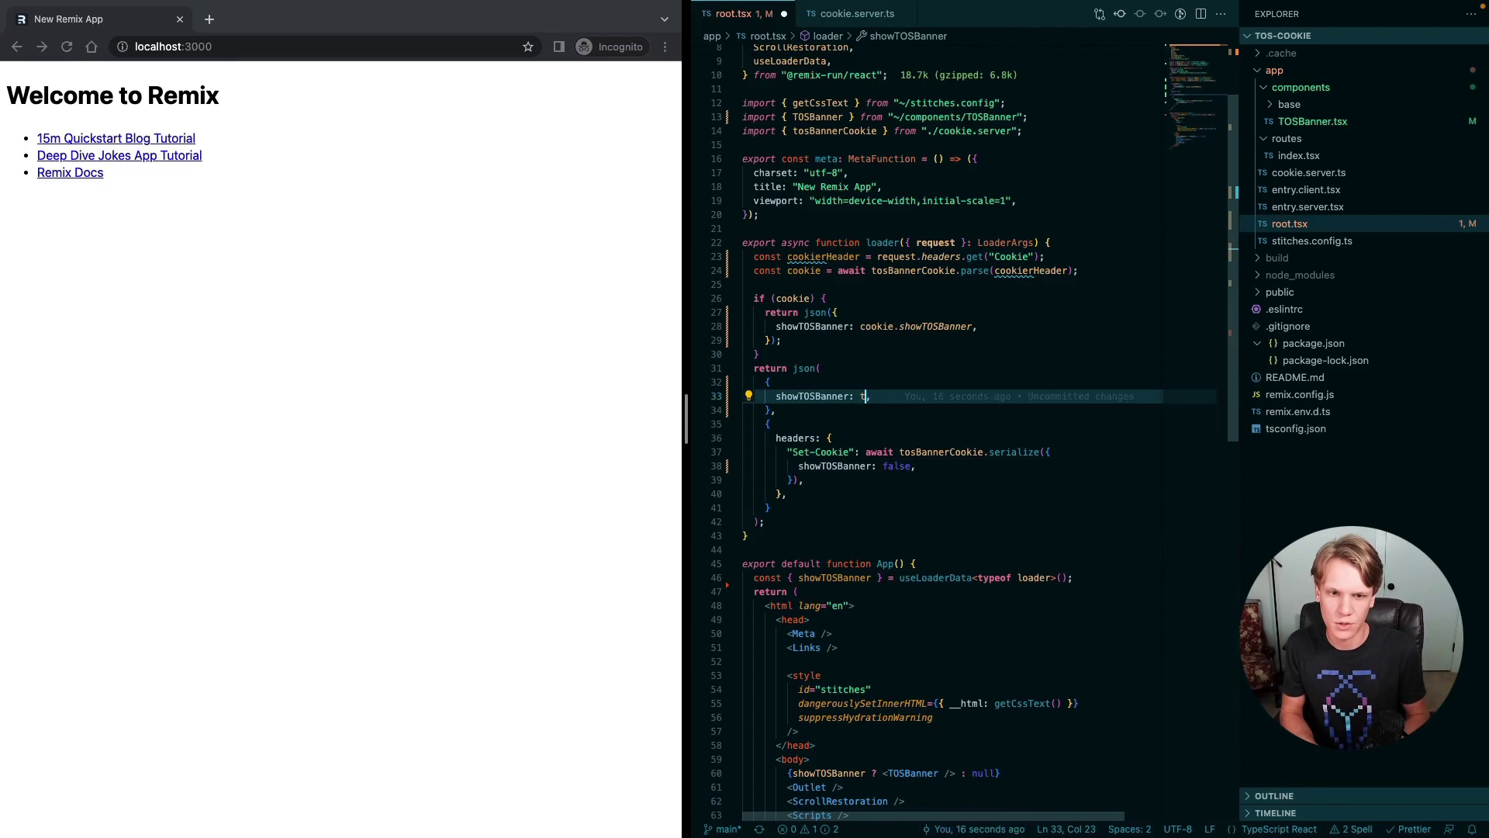
type("true")
double_click(896, 466)
type("true")
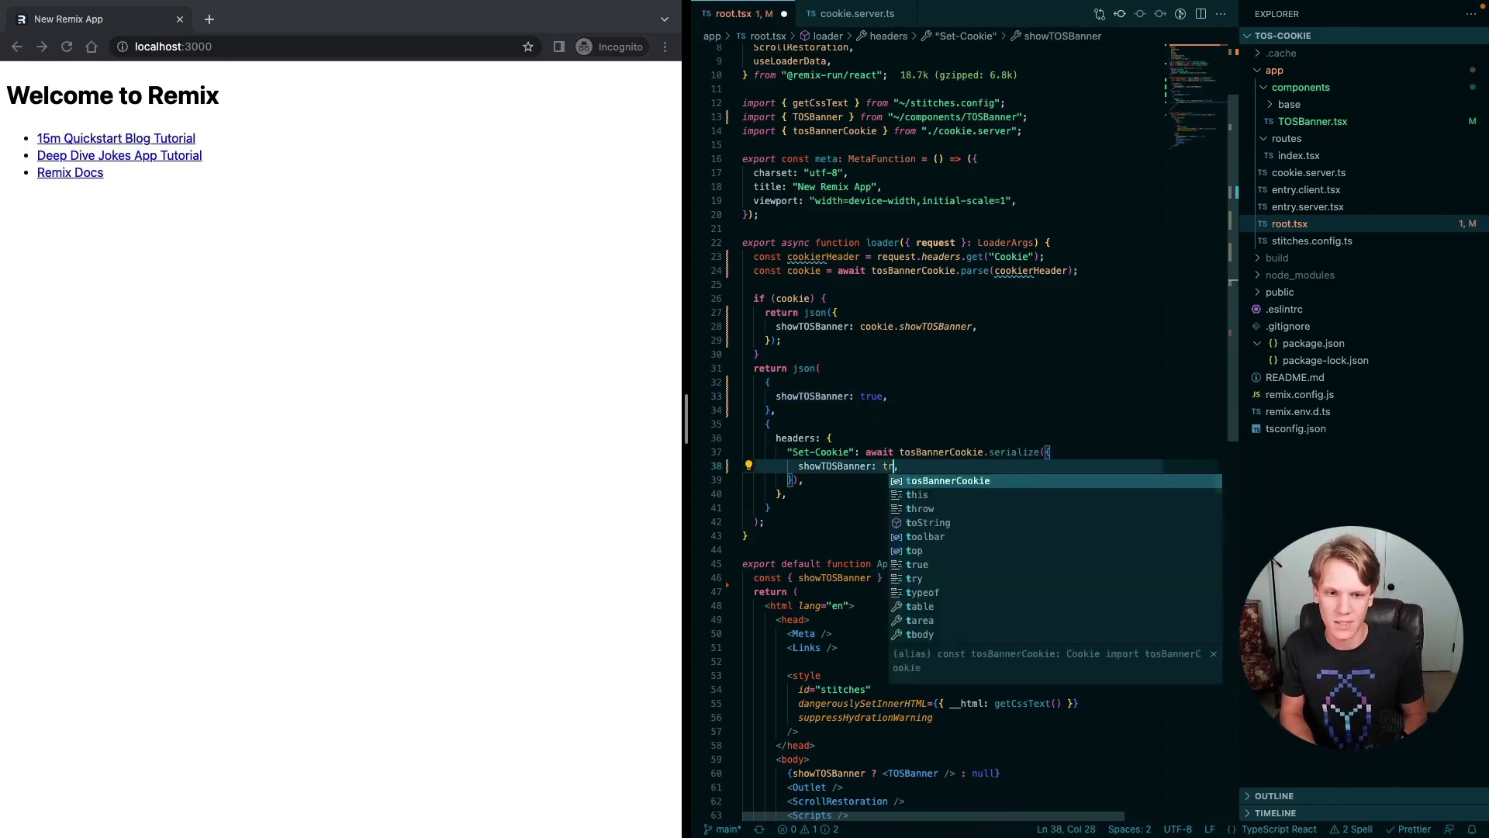
key("super+s")
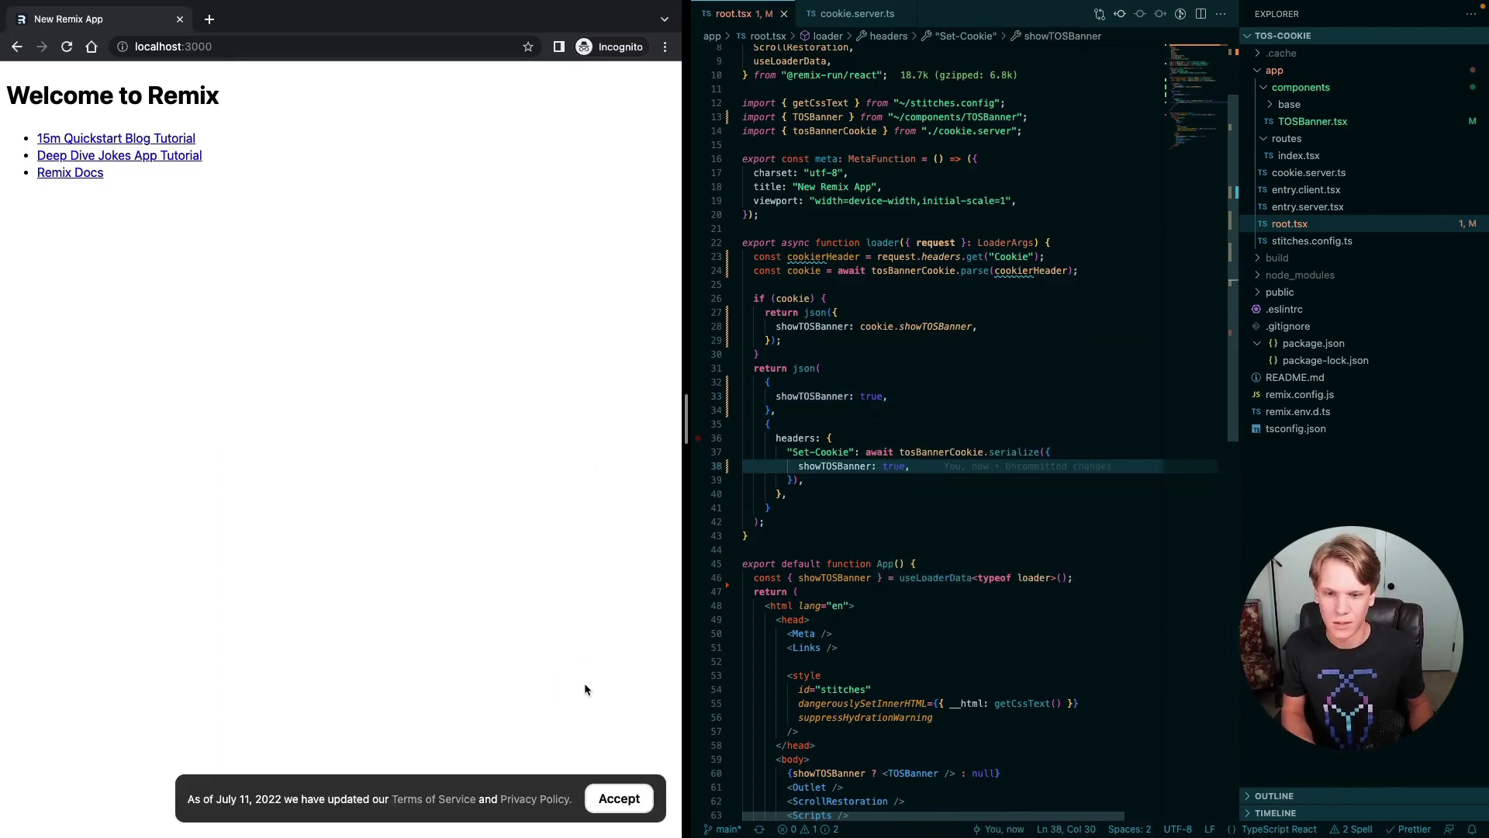
left_click(619, 799)
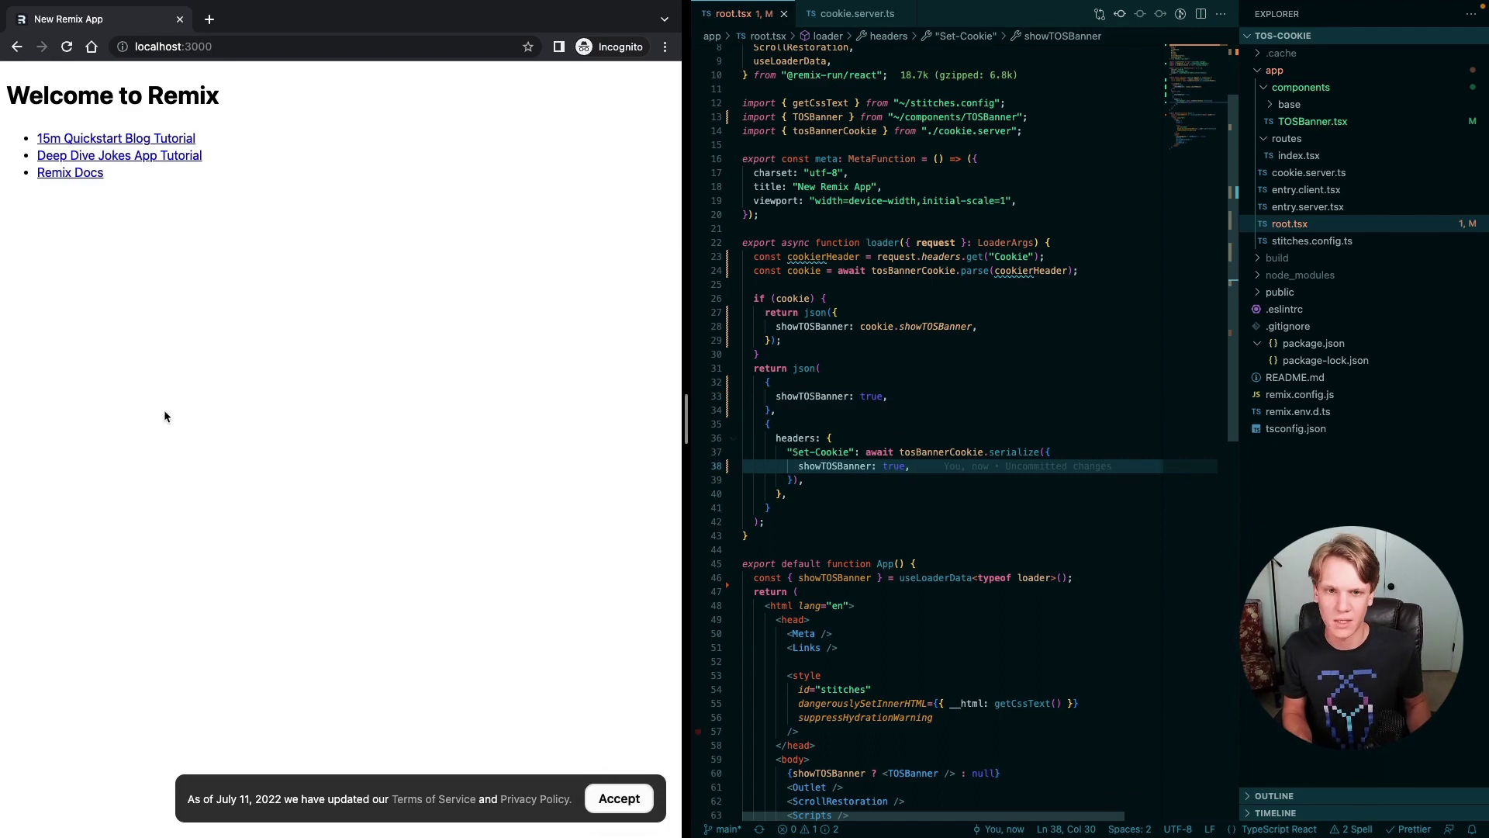
scroll(851, 273, "up", 1)
scroll(851, 272, "up", 1)
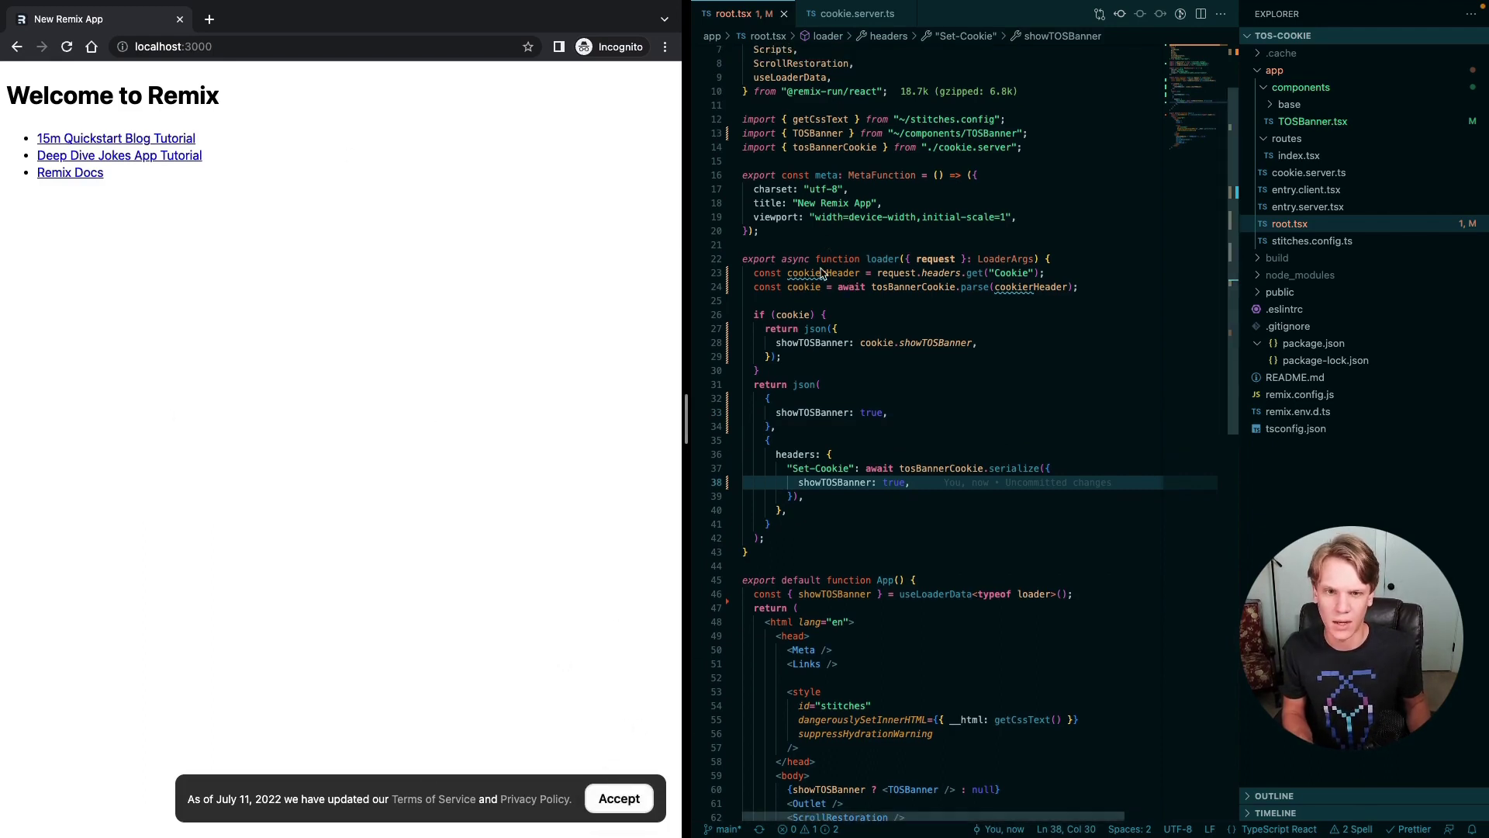
Step: Correct the misspelled cookierHeader variable to cookieHeader in the loader
left_click(822, 269)
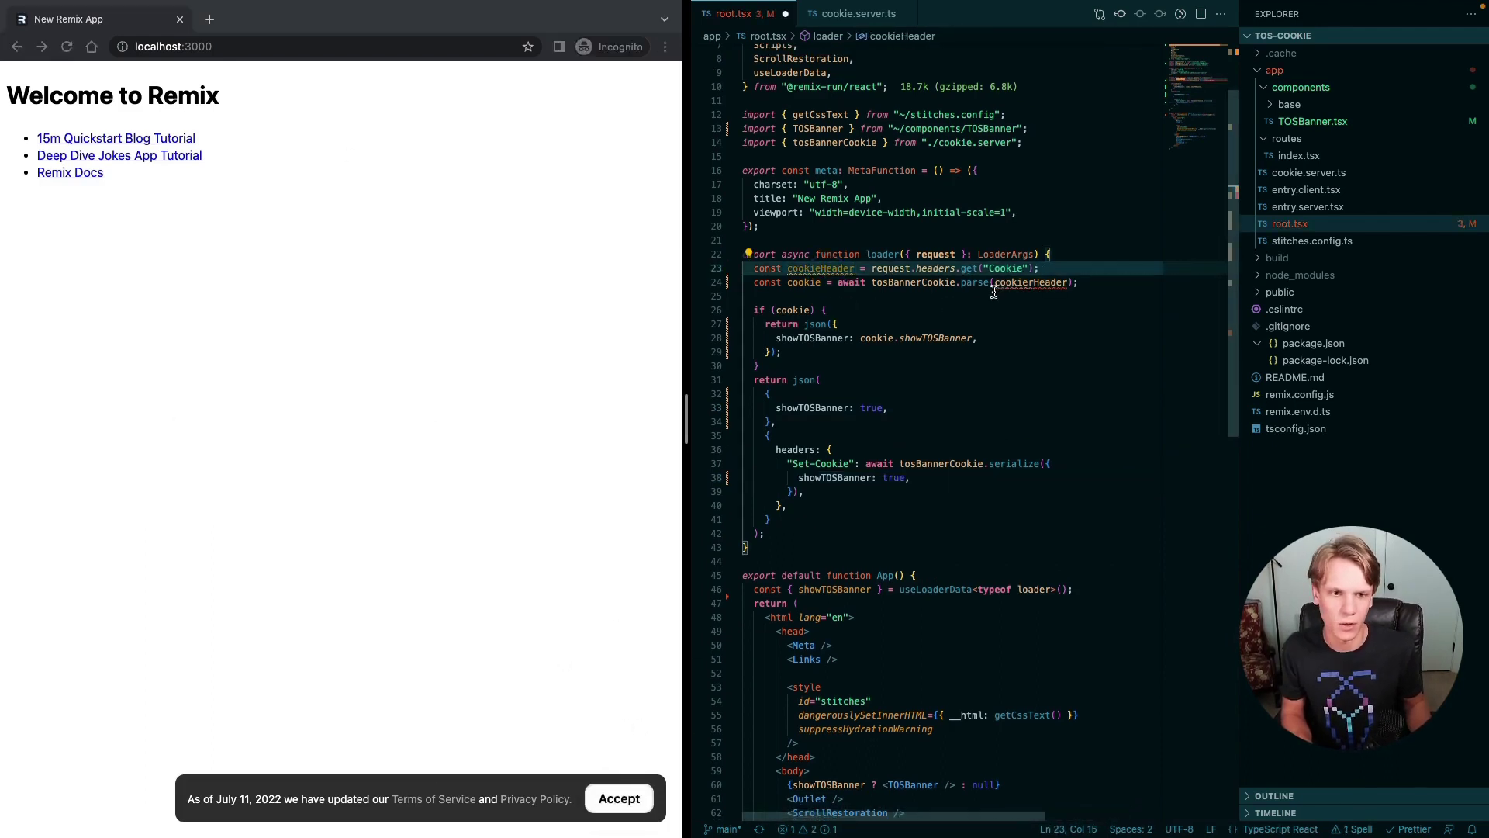
left_click(1026, 282)
key("BackSpace")
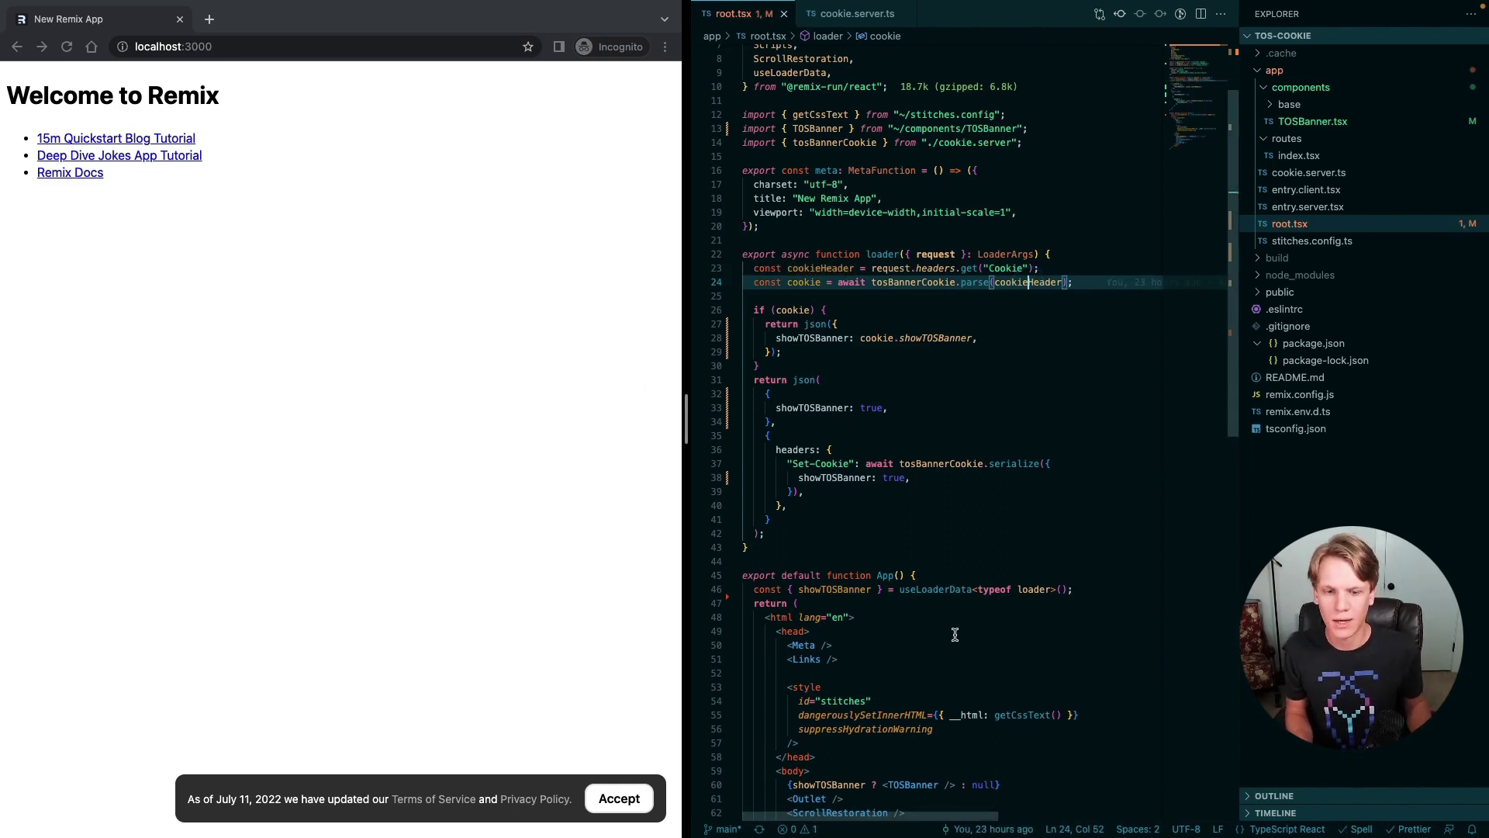
scroll(954, 624, "down", 3)
Step: Jump to TOSBanner.tsx and delete the Accept button's console.log onClick handler
left_click(922, 666, "super")
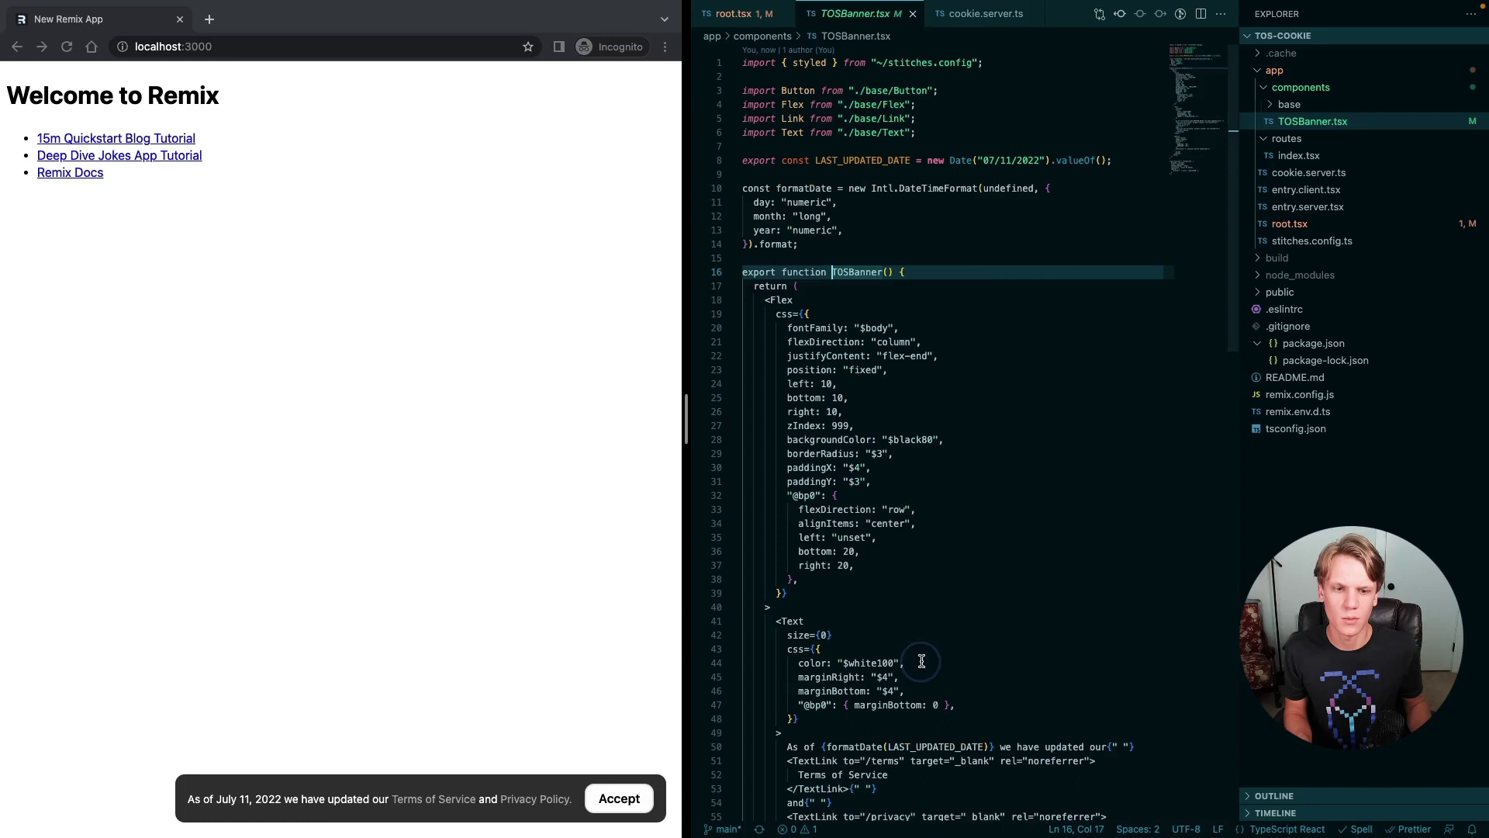
scroll(875, 376, "down", 2)
scroll(857, 499, "down", 5)
scroll(857, 499, "down", 3)
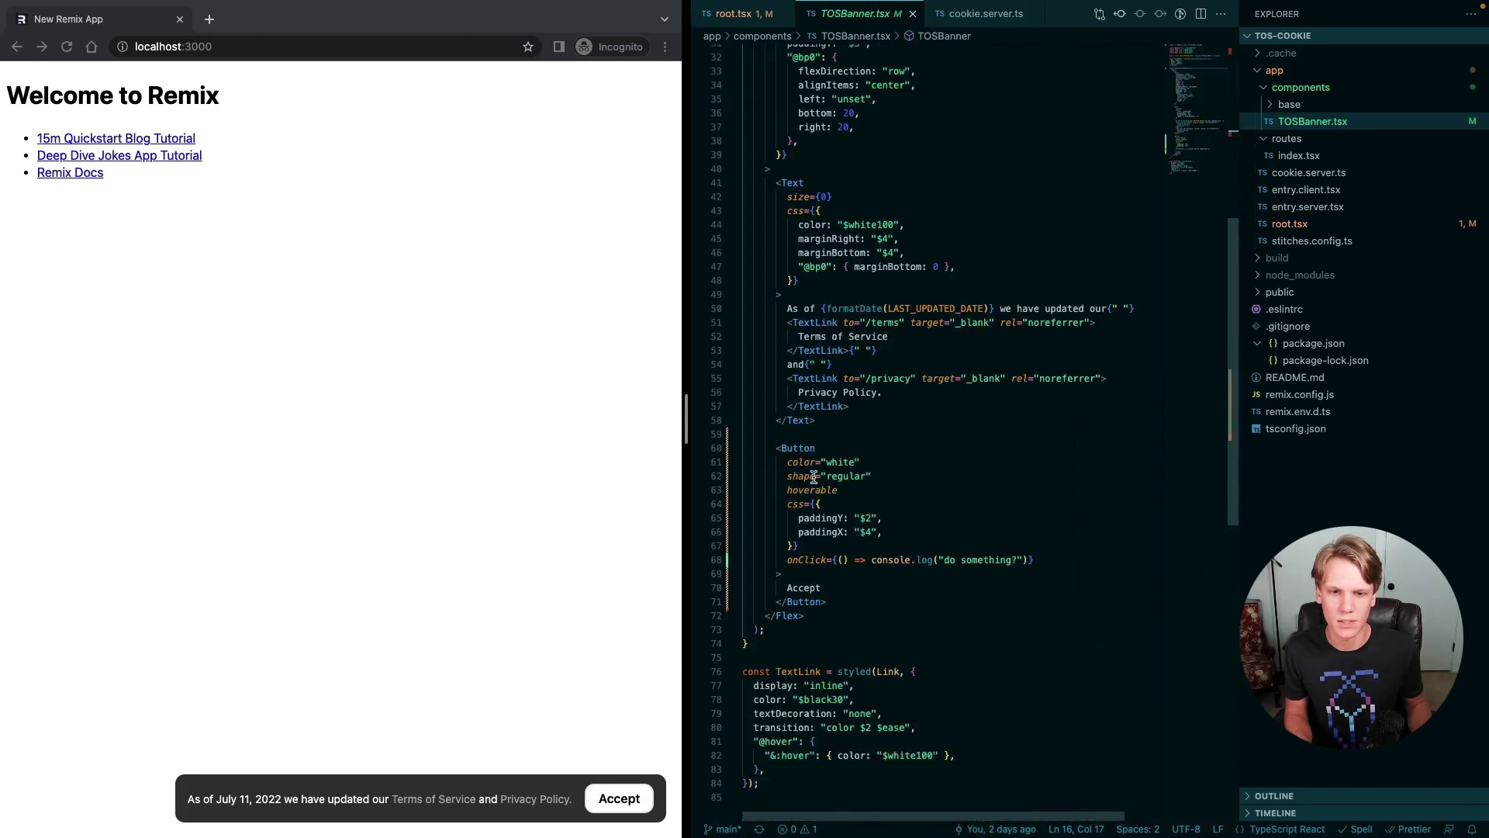
mouse_move(764, 444)
left_mouse_down()
mouse_move(864, 559)
mouse_move(1034, 571)
left_mouse_up()
left_click(1041, 566)
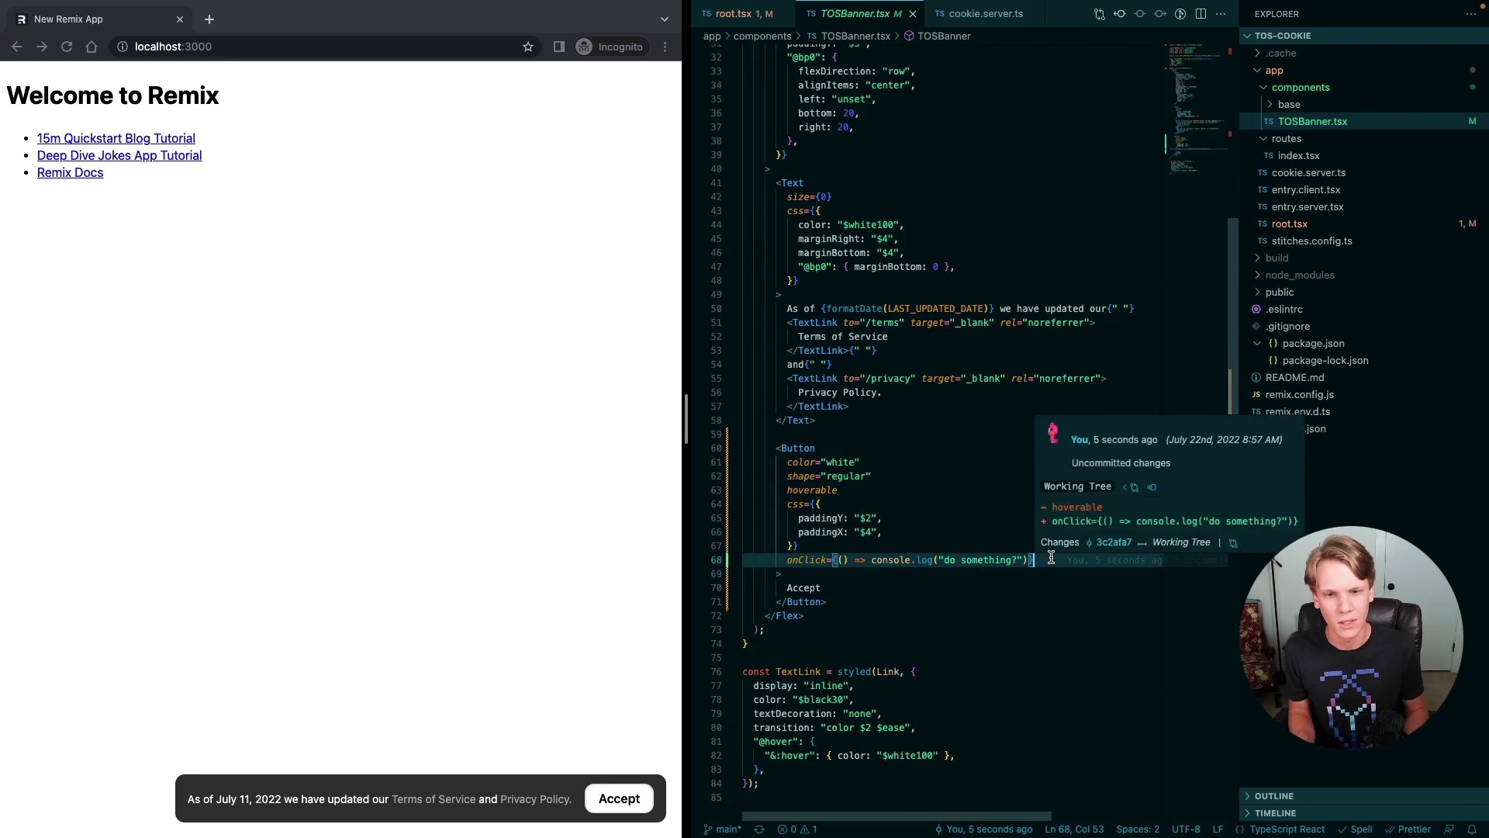
key("super+BackSpace")
key("BackSpace")
Step: Insert a Form element above the button and move to the top of TOSBanner's body
key("Up")
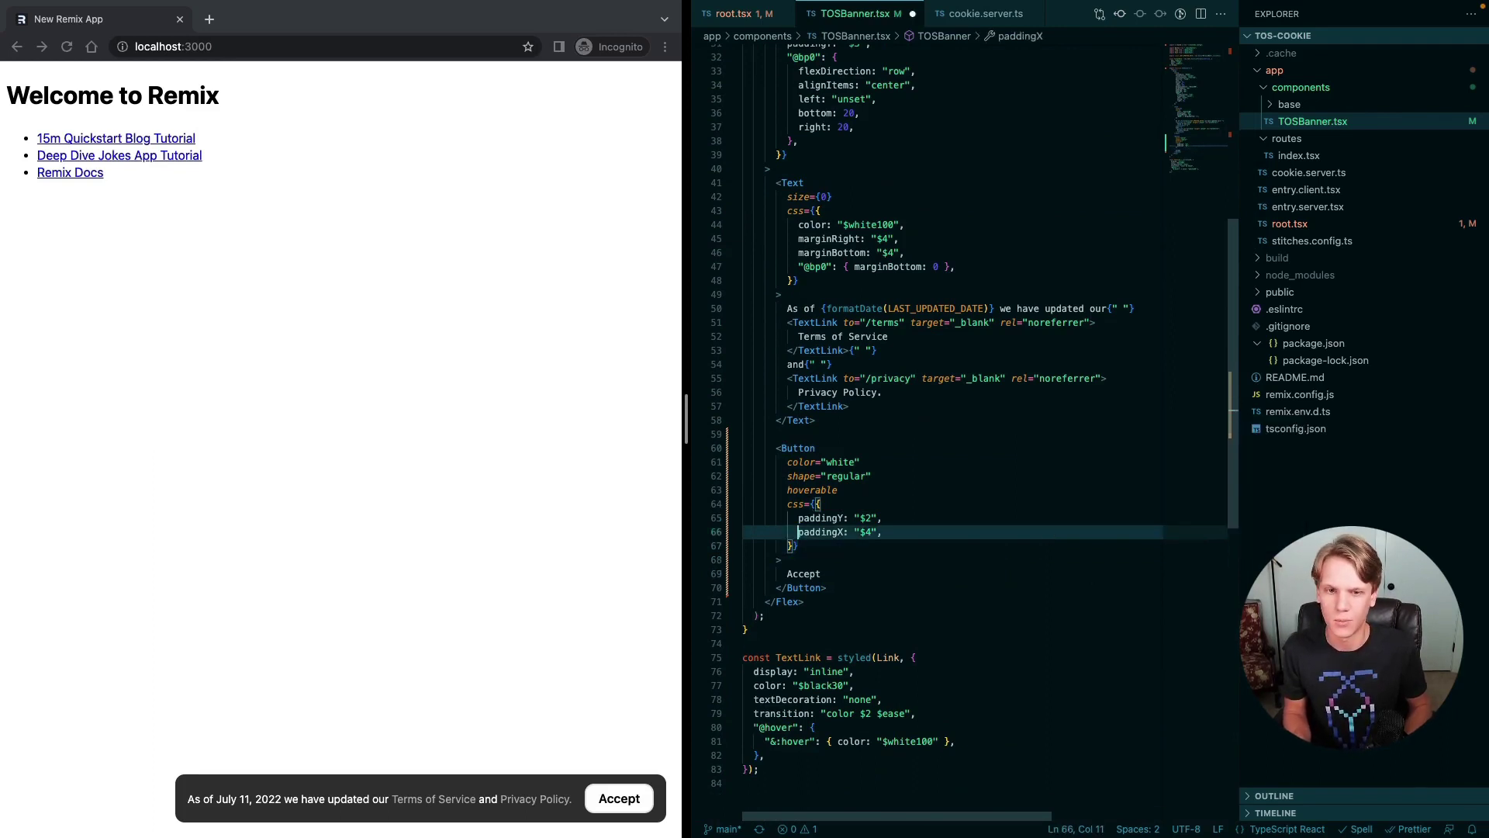
key("Up")
key("Up")
key("Up")
key("Up")
key("Up")
key("Up")
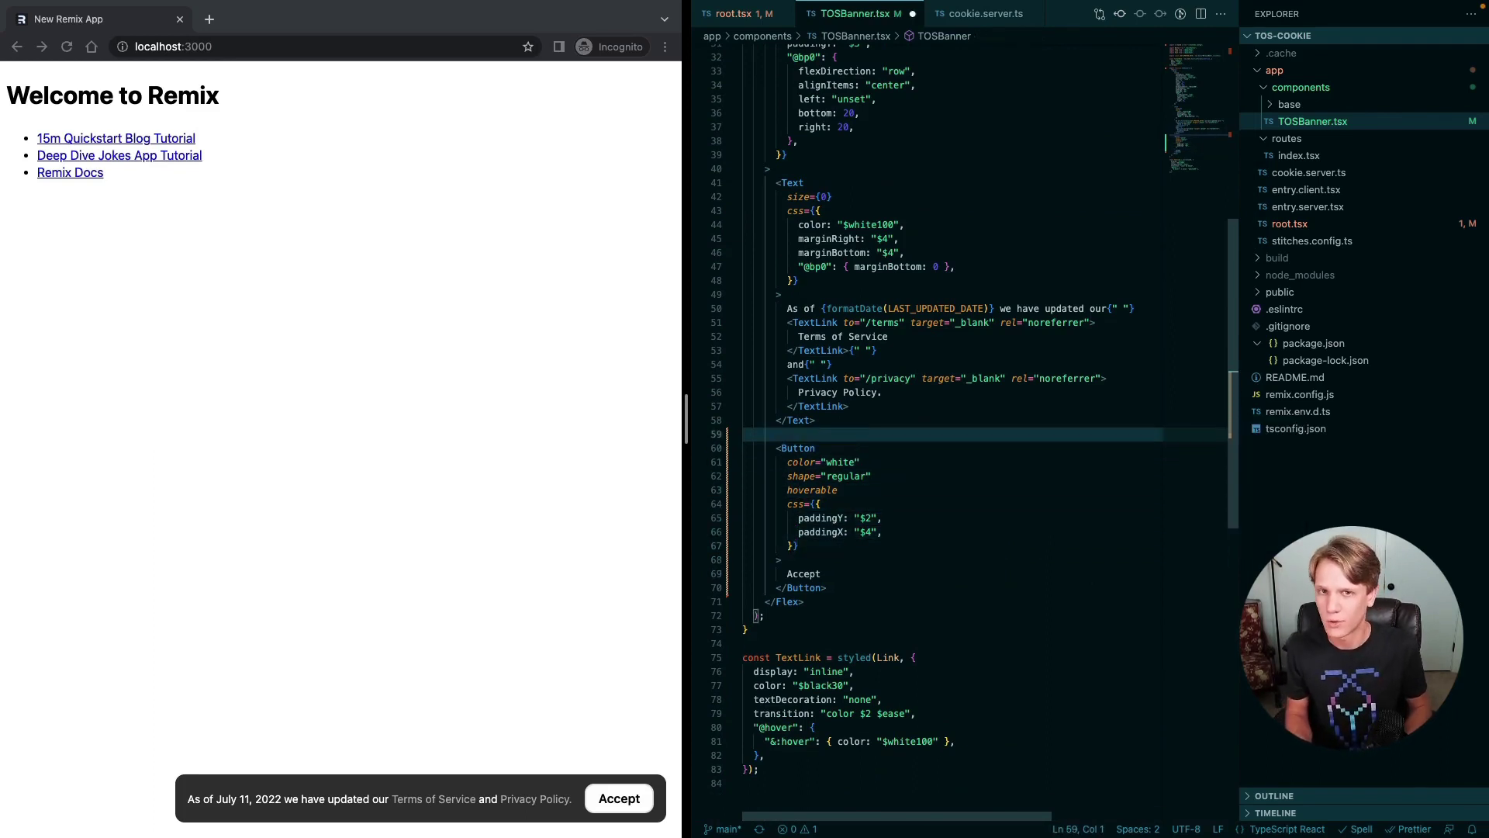
key("Return")
type("<Form")
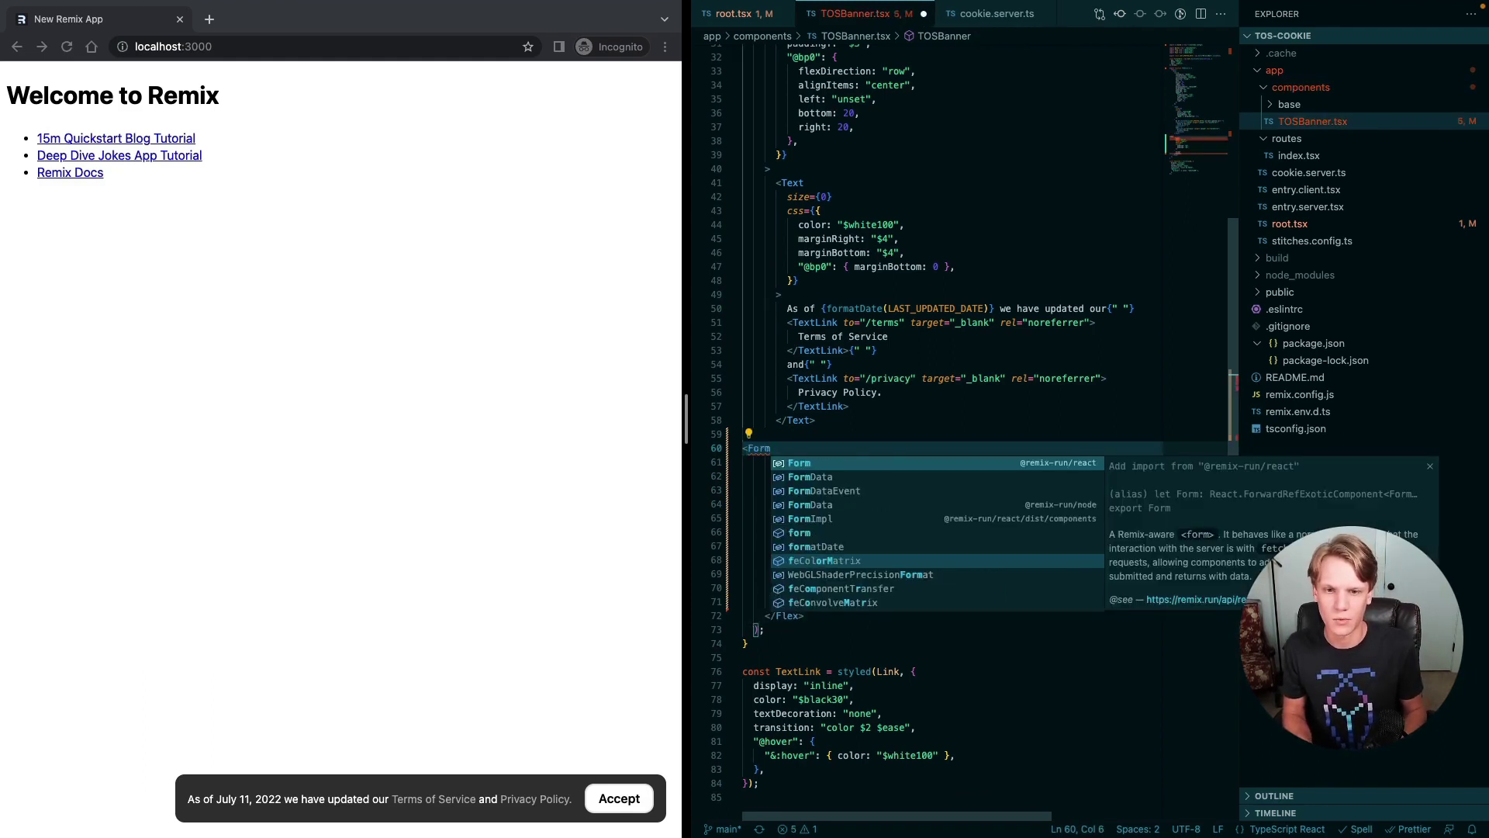
key("ctrl+v")
scroll(949, 245, "up", 5)
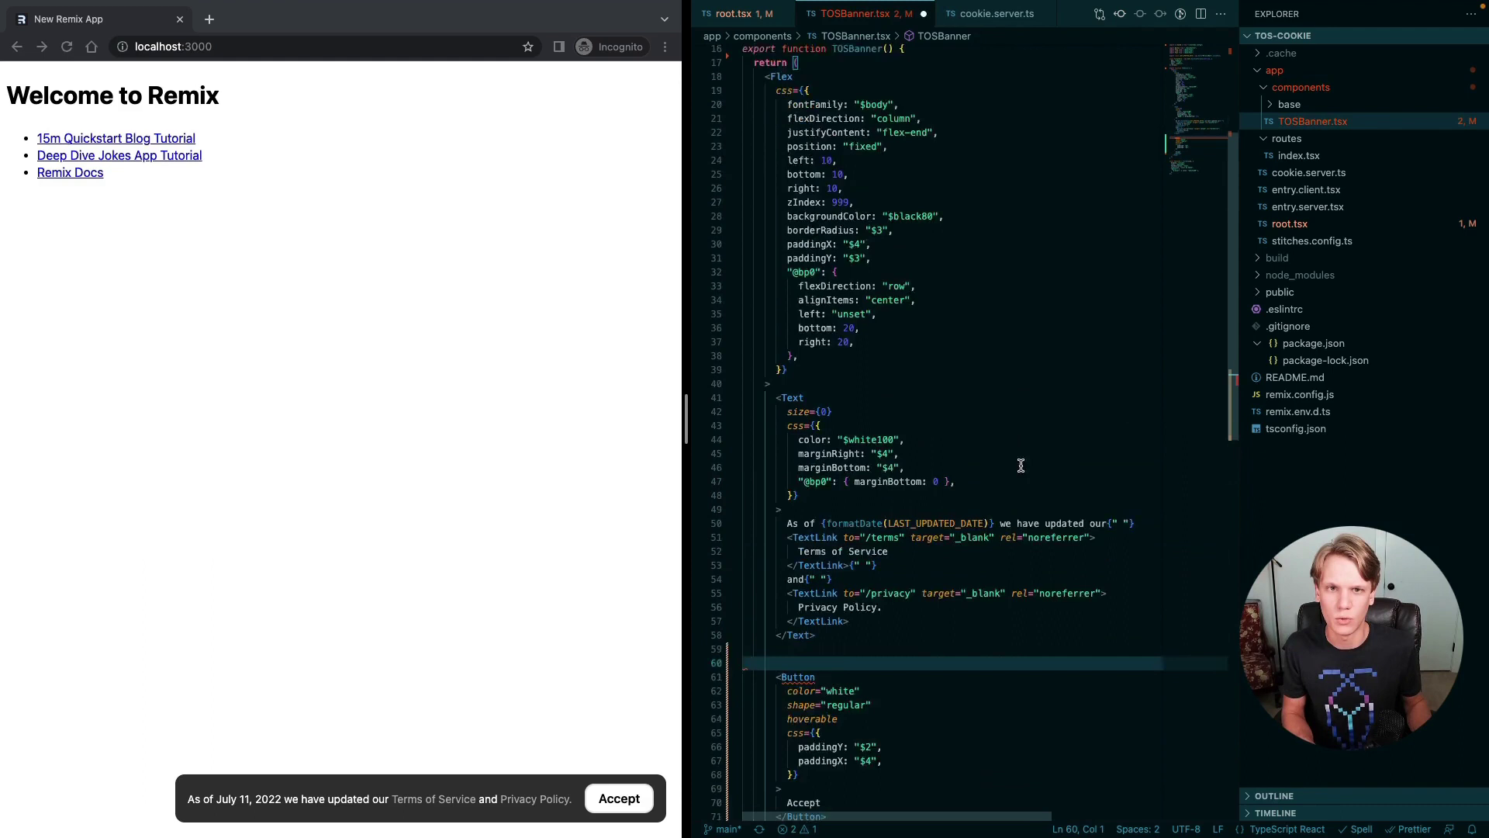
scroll(948, 246, "up", 5)
left_click(949, 245)
key("Return")
type("const ")
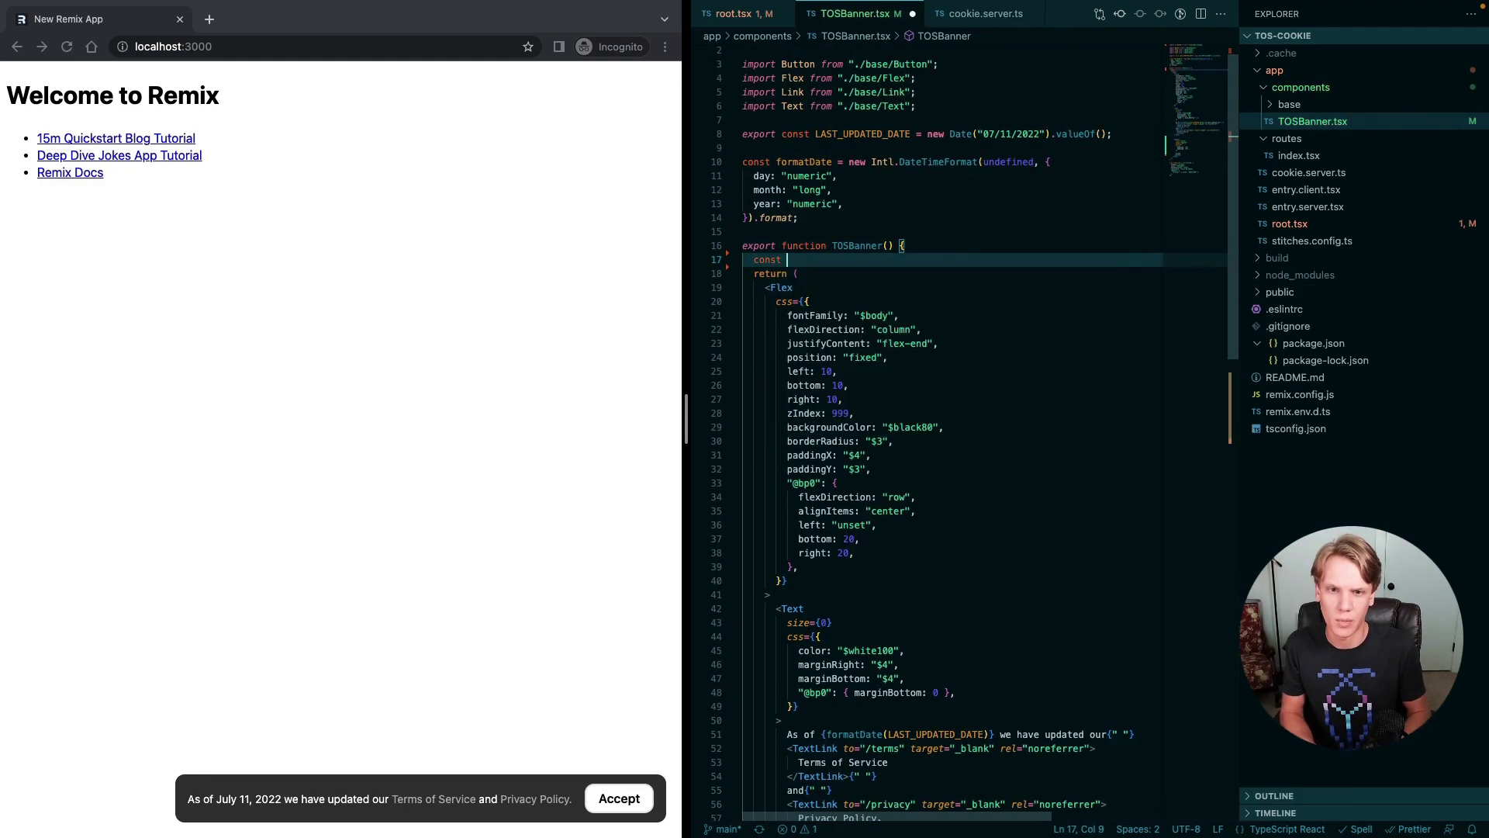
type("fetcher = useFetc")
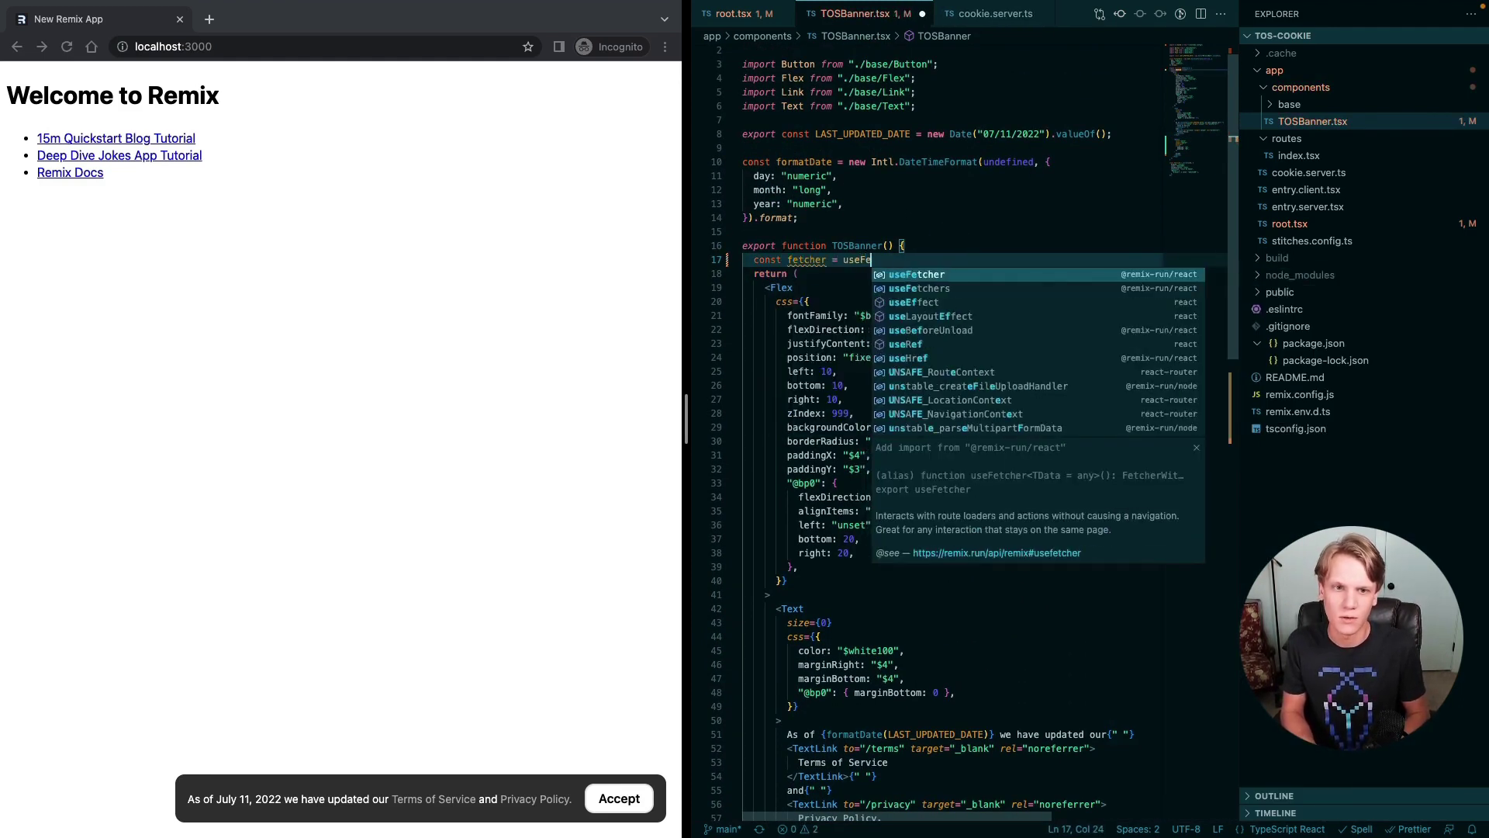
key("Return")
type("()")
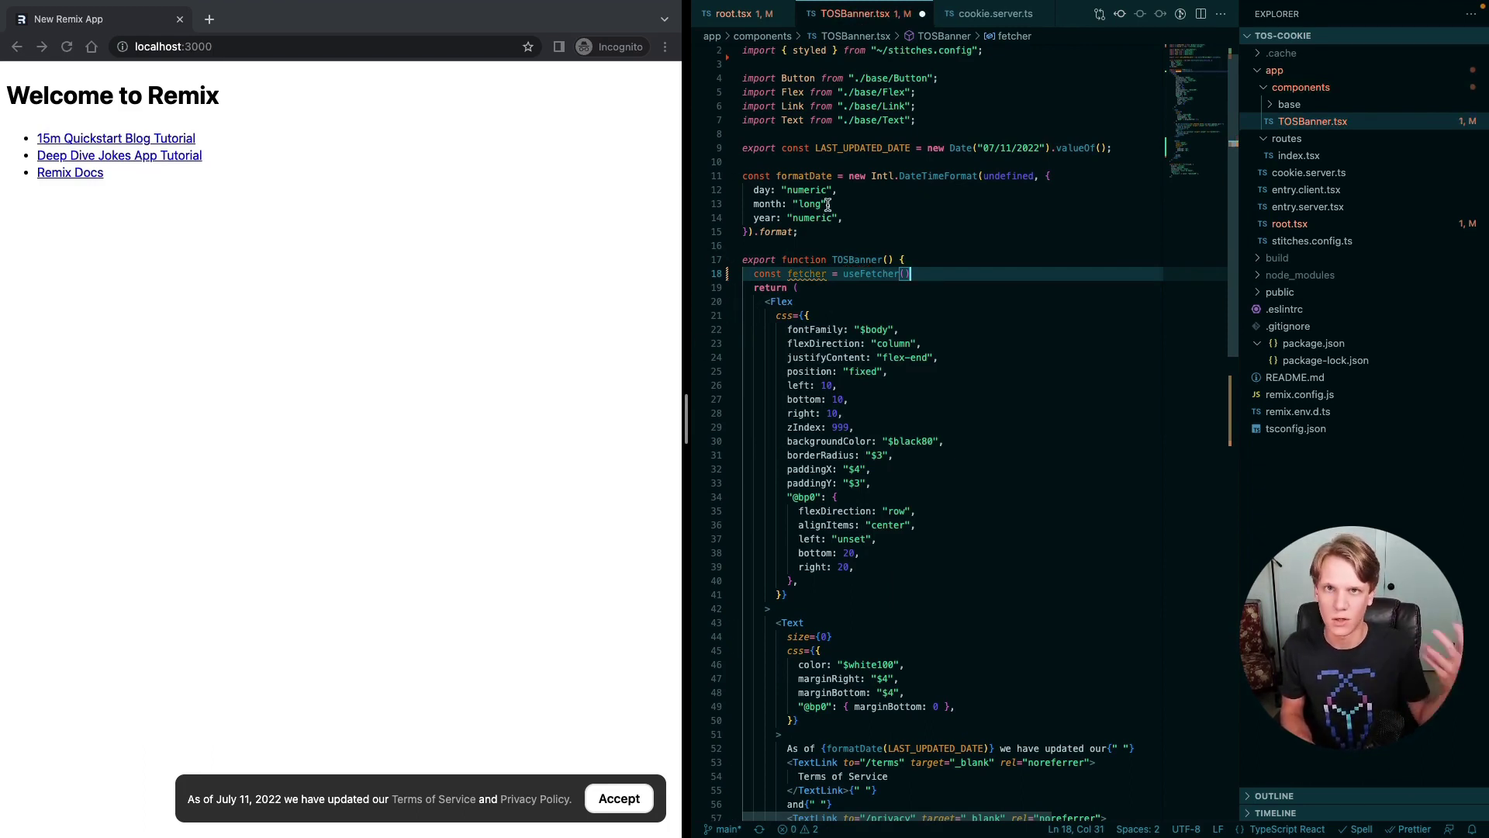
scroll(795, 275, "down", 7)
scroll(814, 490, "down", 3)
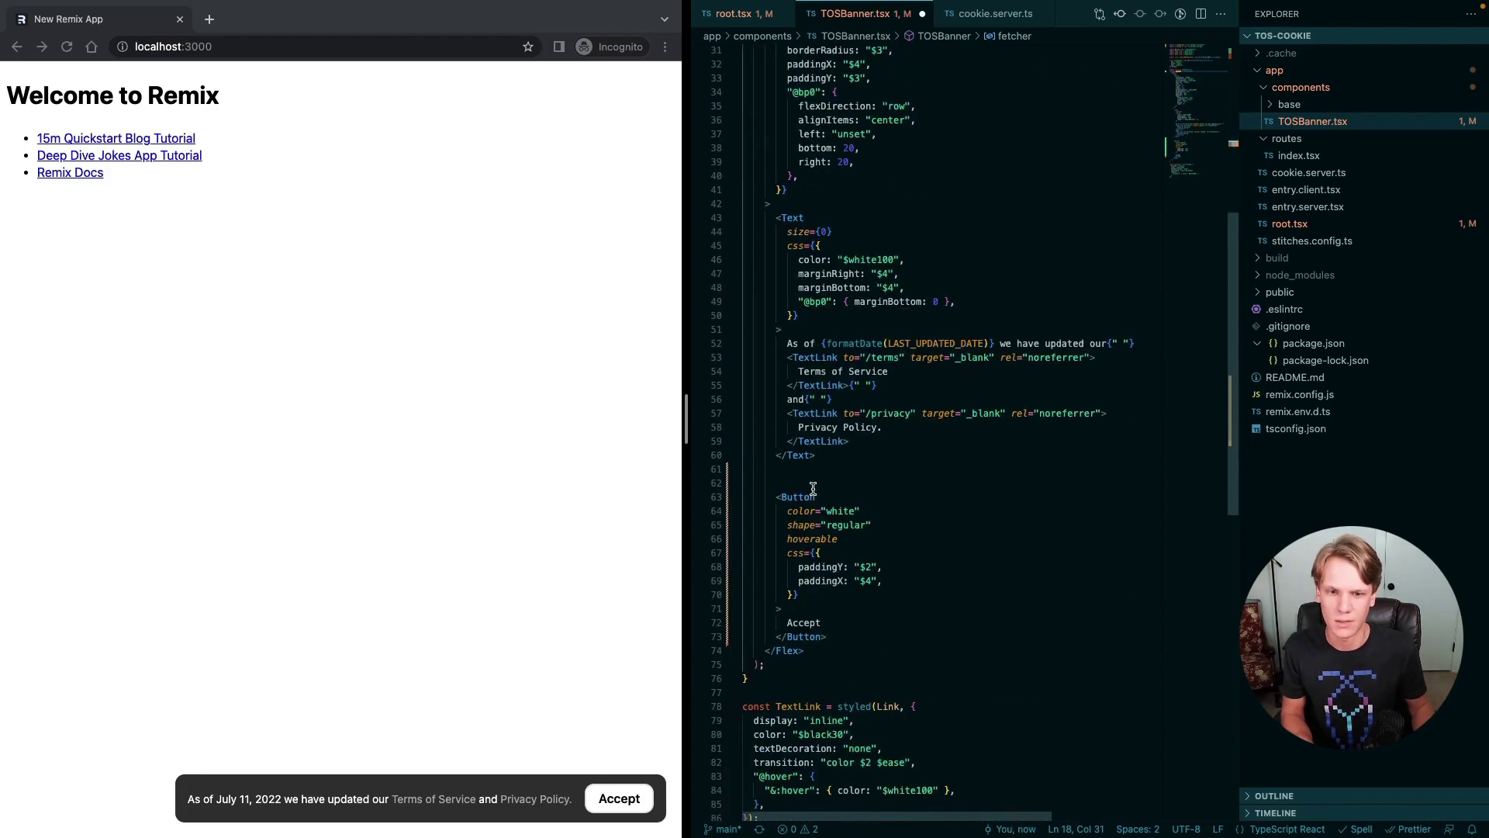
Step: Wrap the Accept button in a <fetcher.Form> element and save TOSBanner.tsx
left_click(818, 474)
type("<fetc")
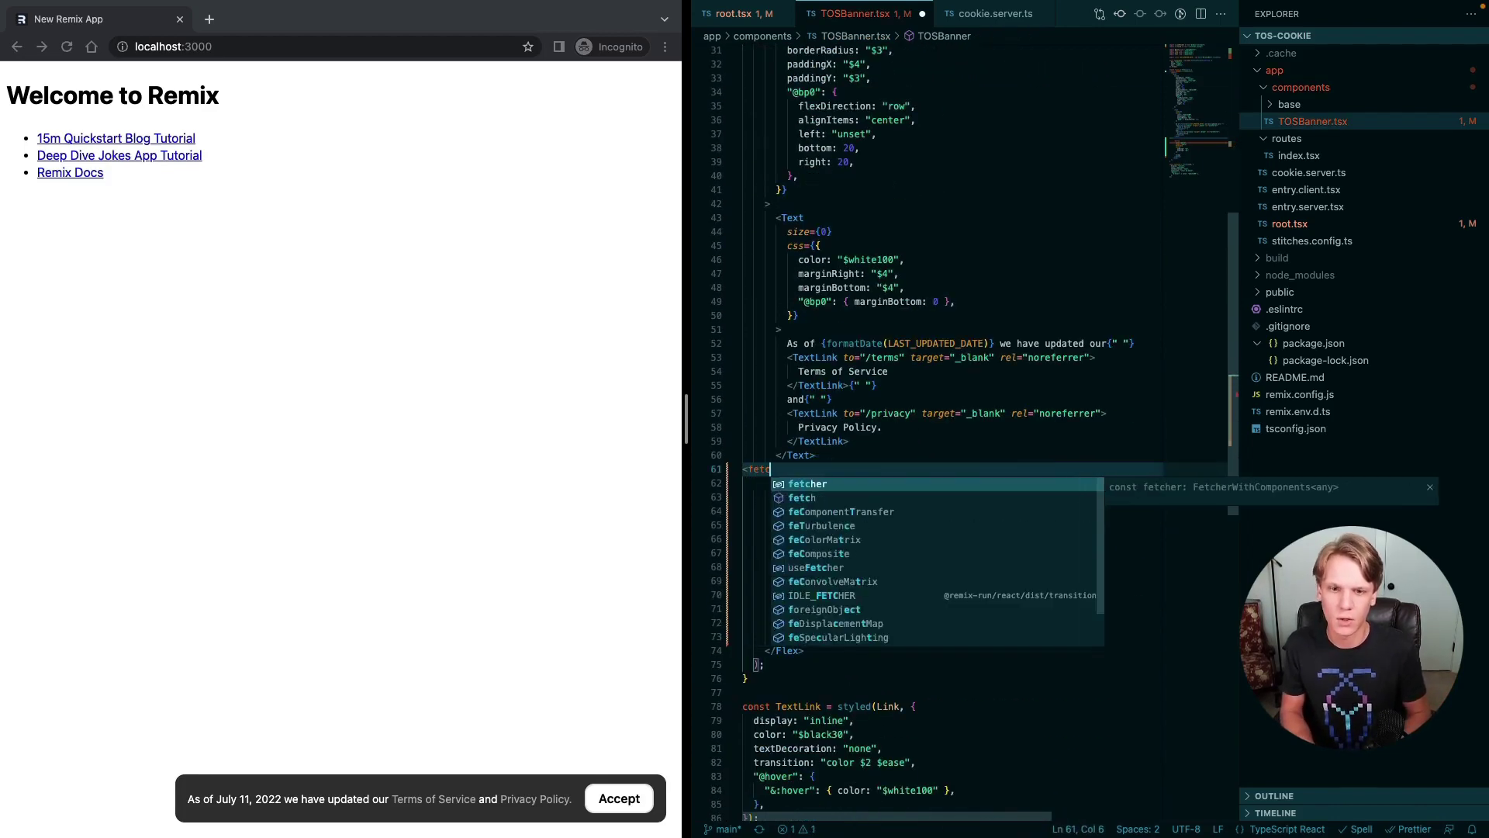
type("her.Form")
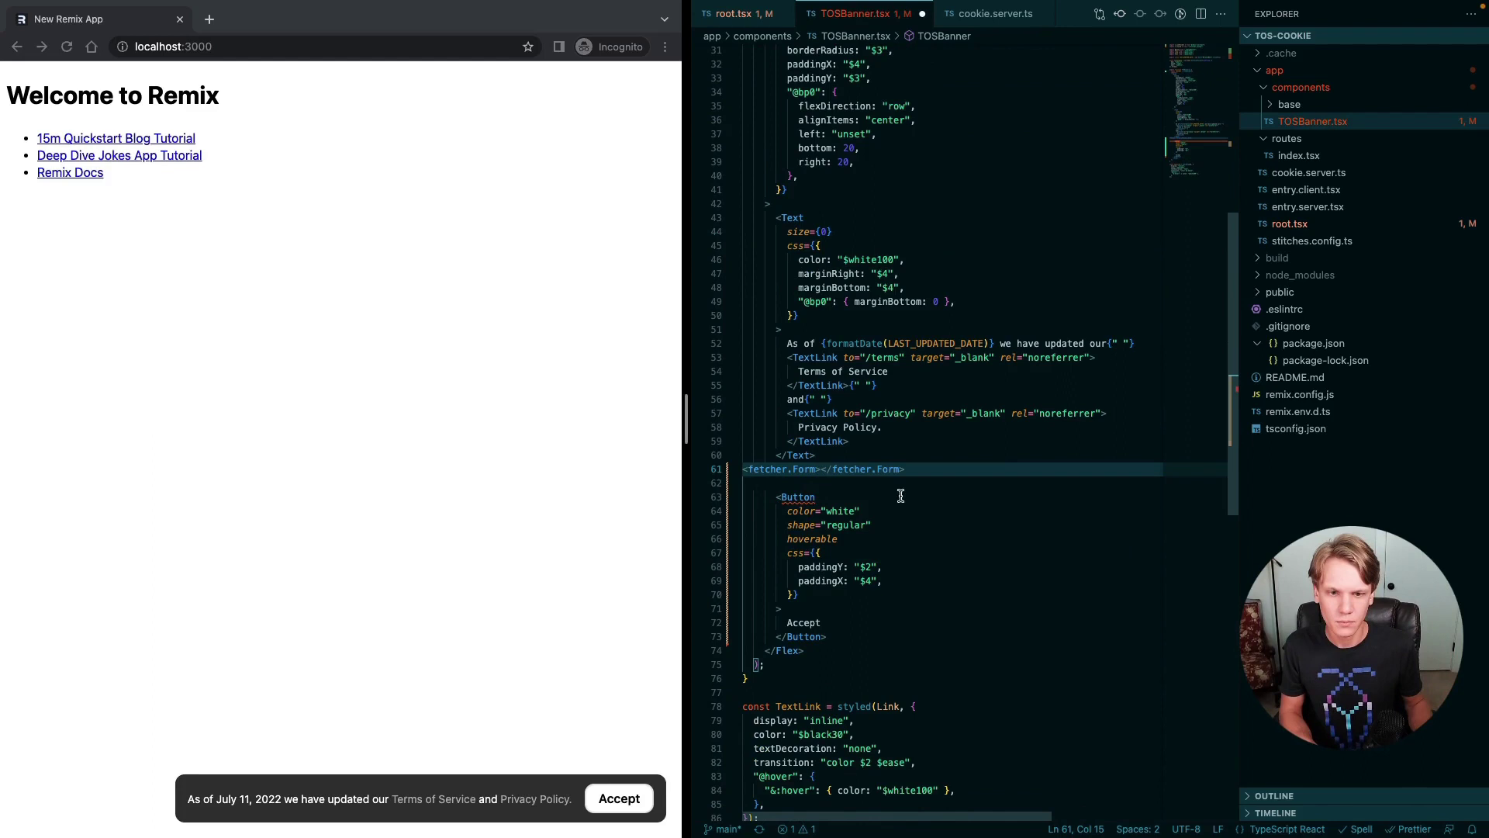
type(">")
left_click(864, 636)
key("Return")
type("</fetcher.Form>")
key("ctrl+s")
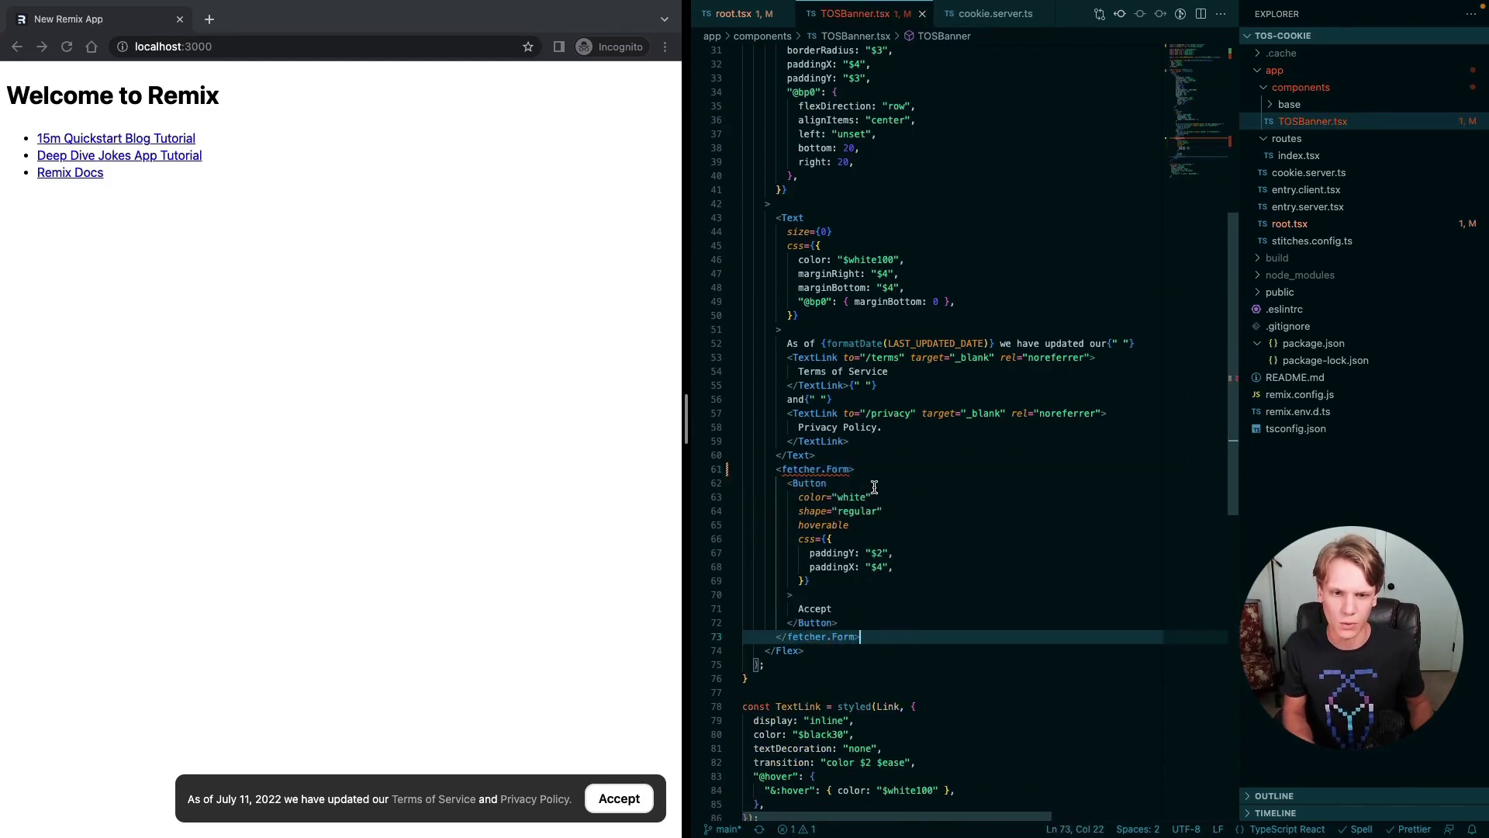
Step: Give the fetcher.Form method="post" and action="/hide-tos-banner"
left_click(891, 469)
key("Left")
type("me")
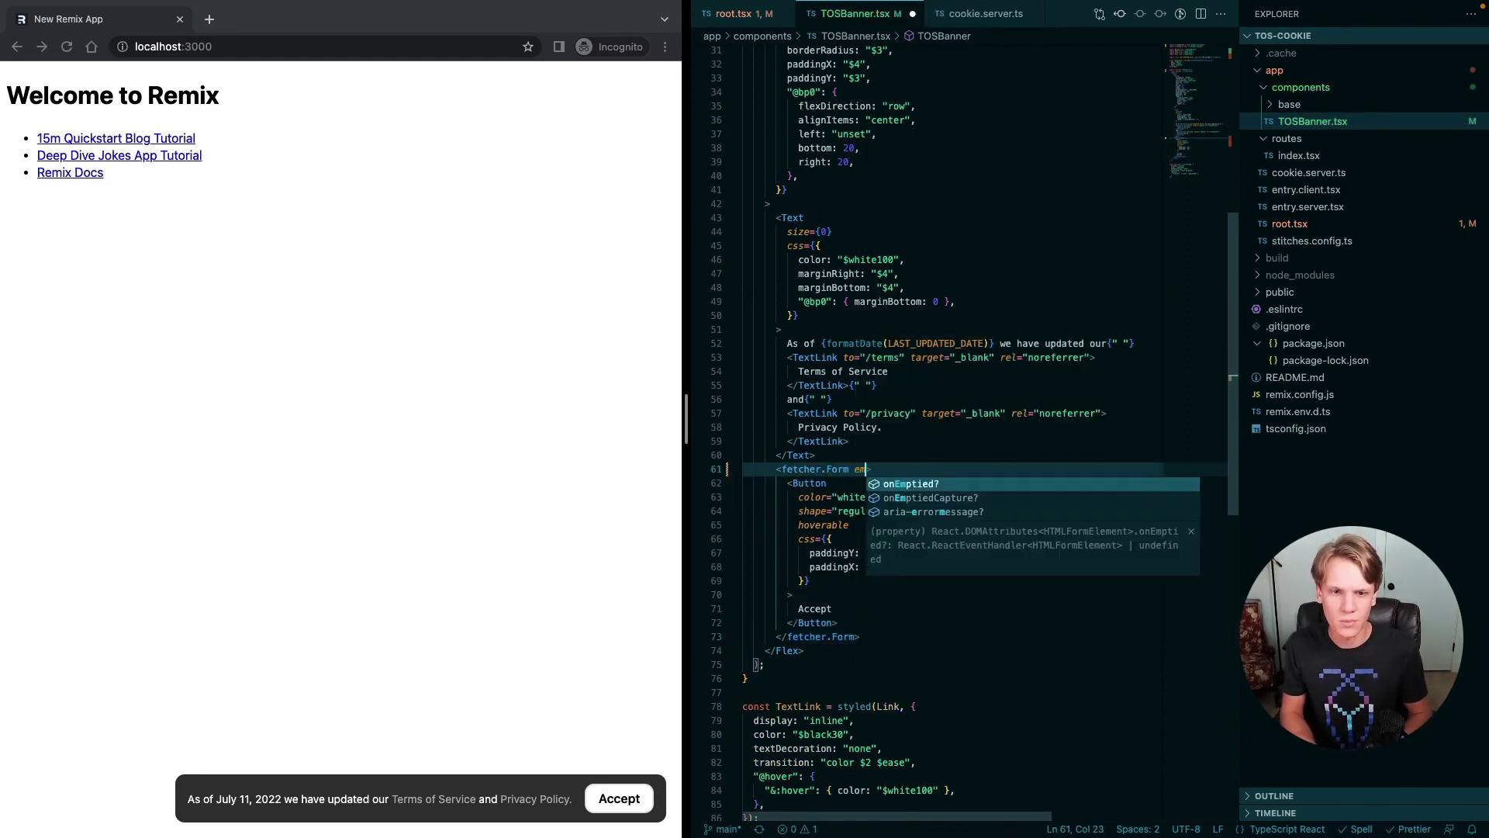
type("thod='")
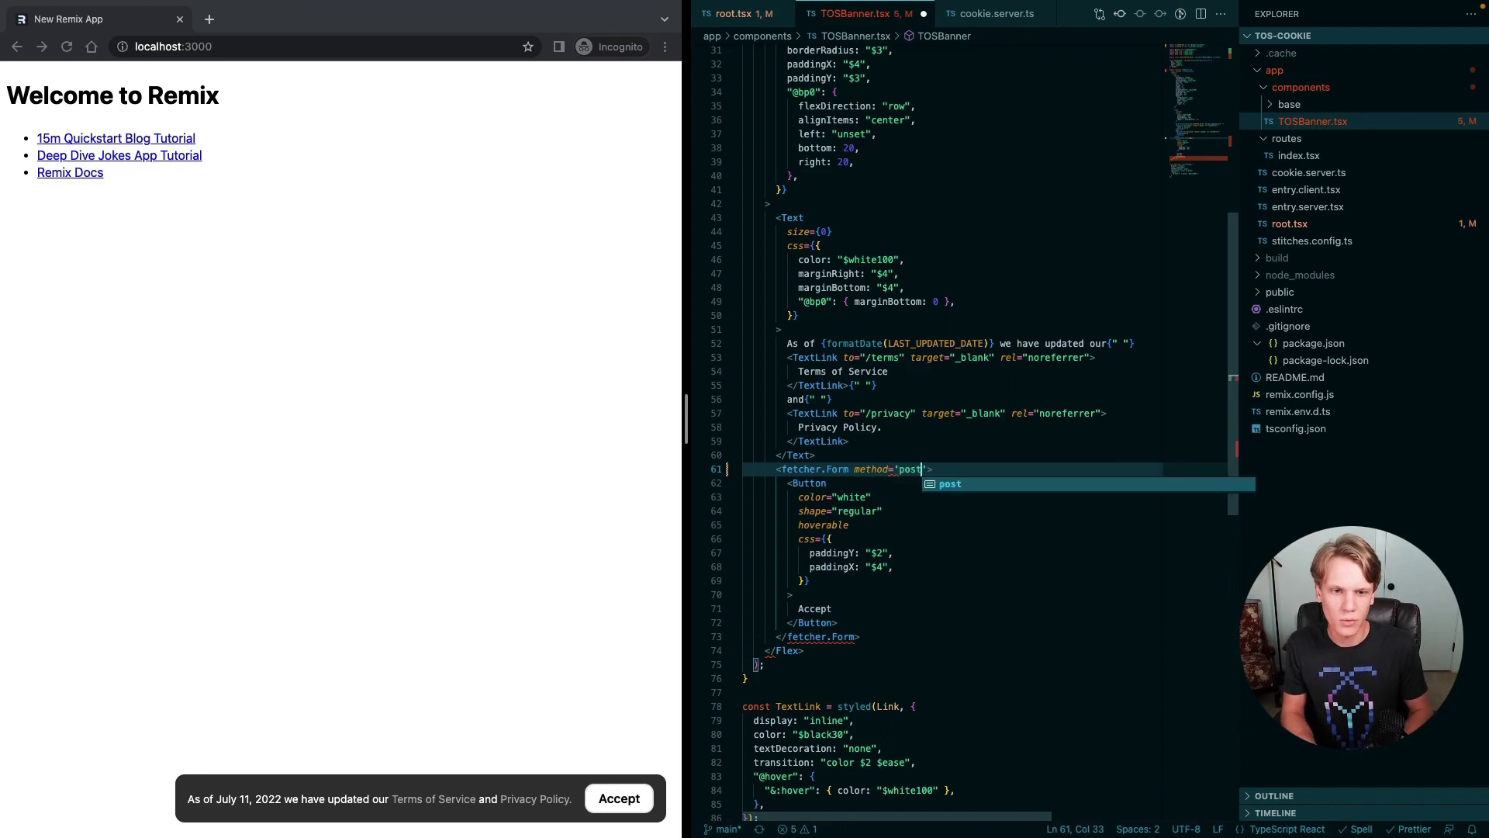
type("post'")
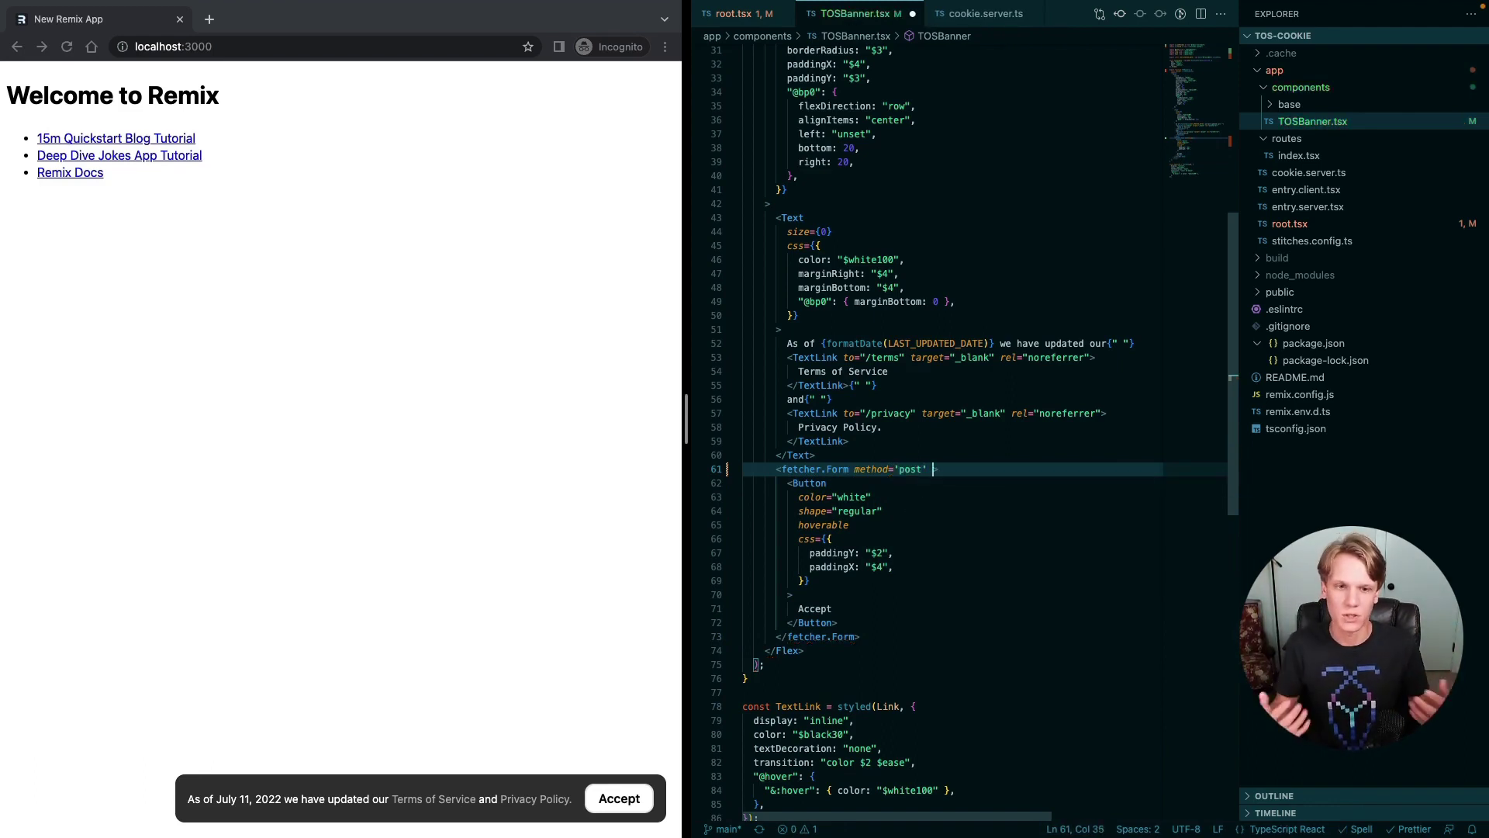
type("action=")
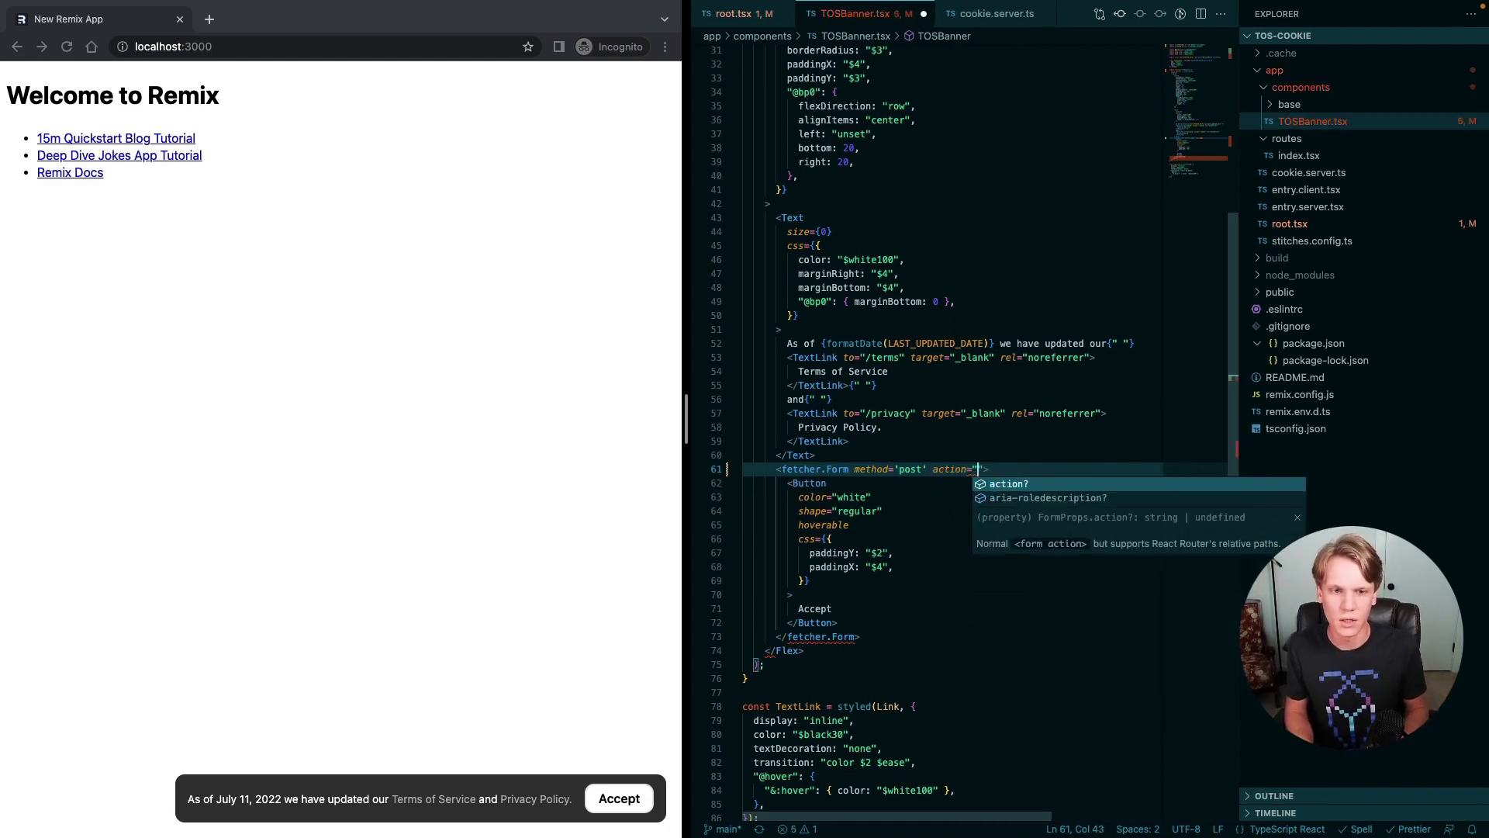
key("Escape")
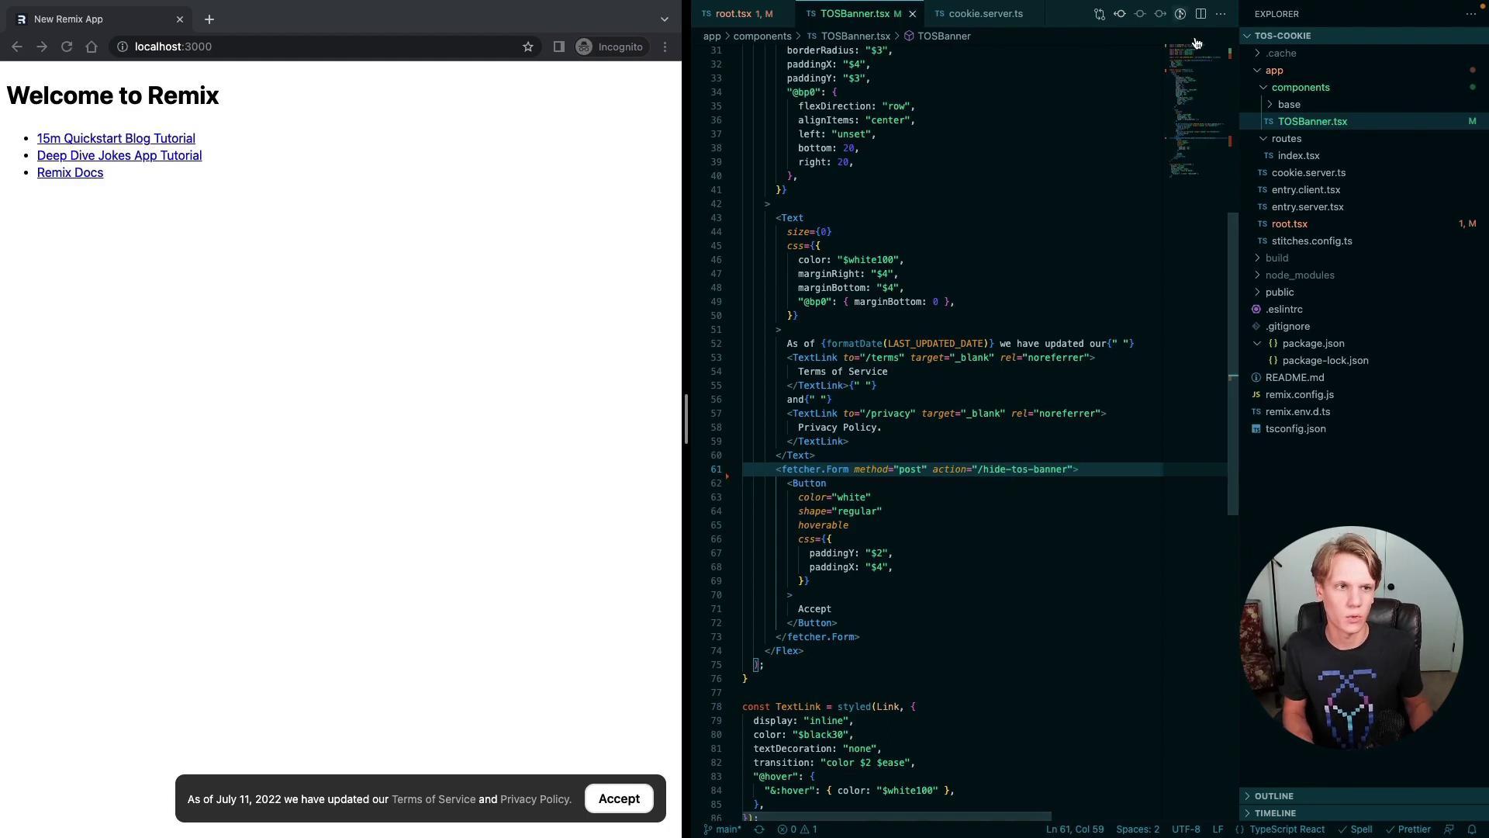
right_click(1297, 140)
Step: Create a new hide-tos-banner.tsx file inside the routes folder
left_click(1270, 145)
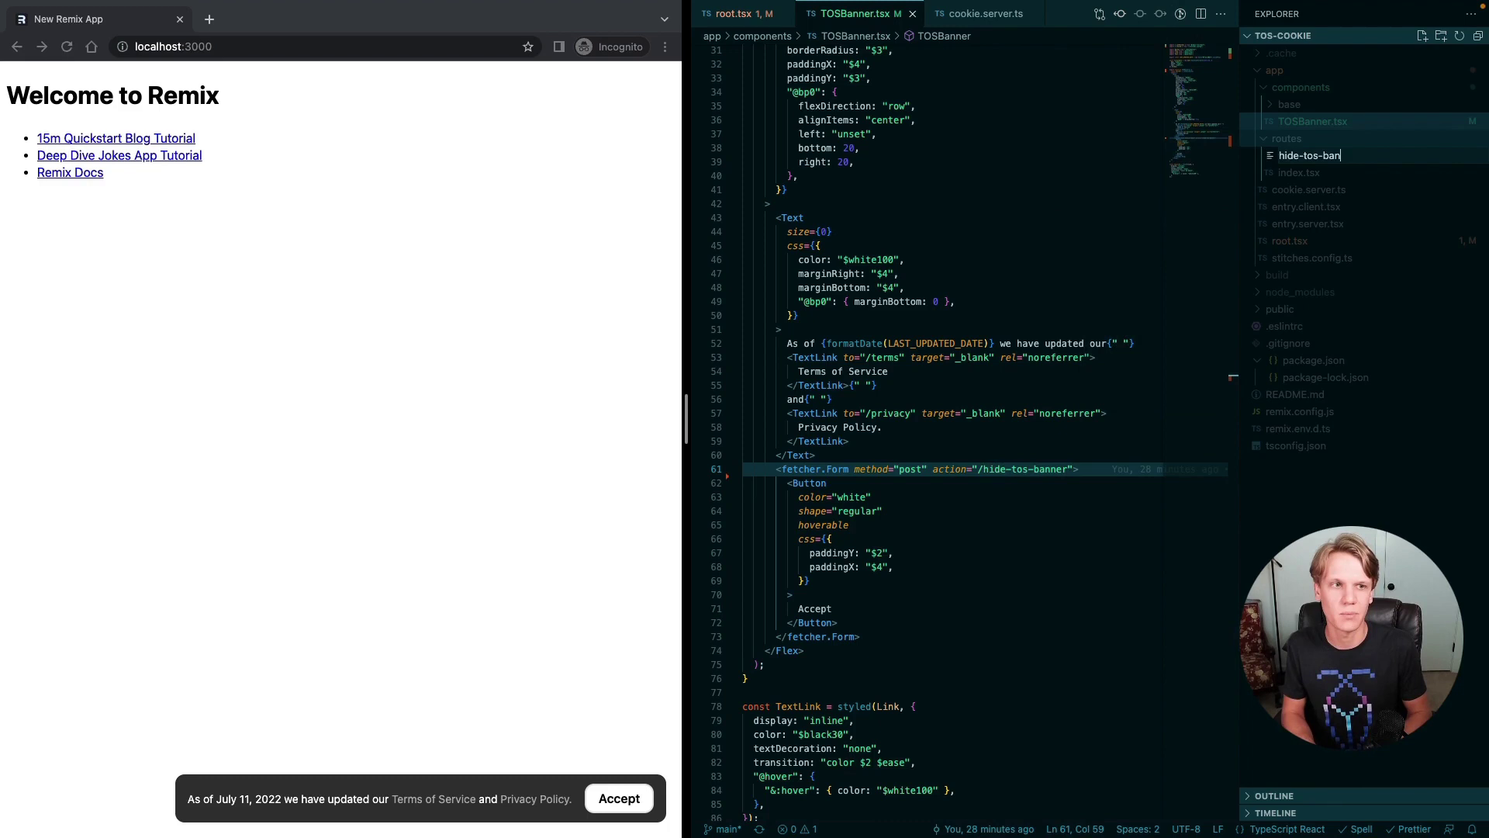
type("x")
key("Return")
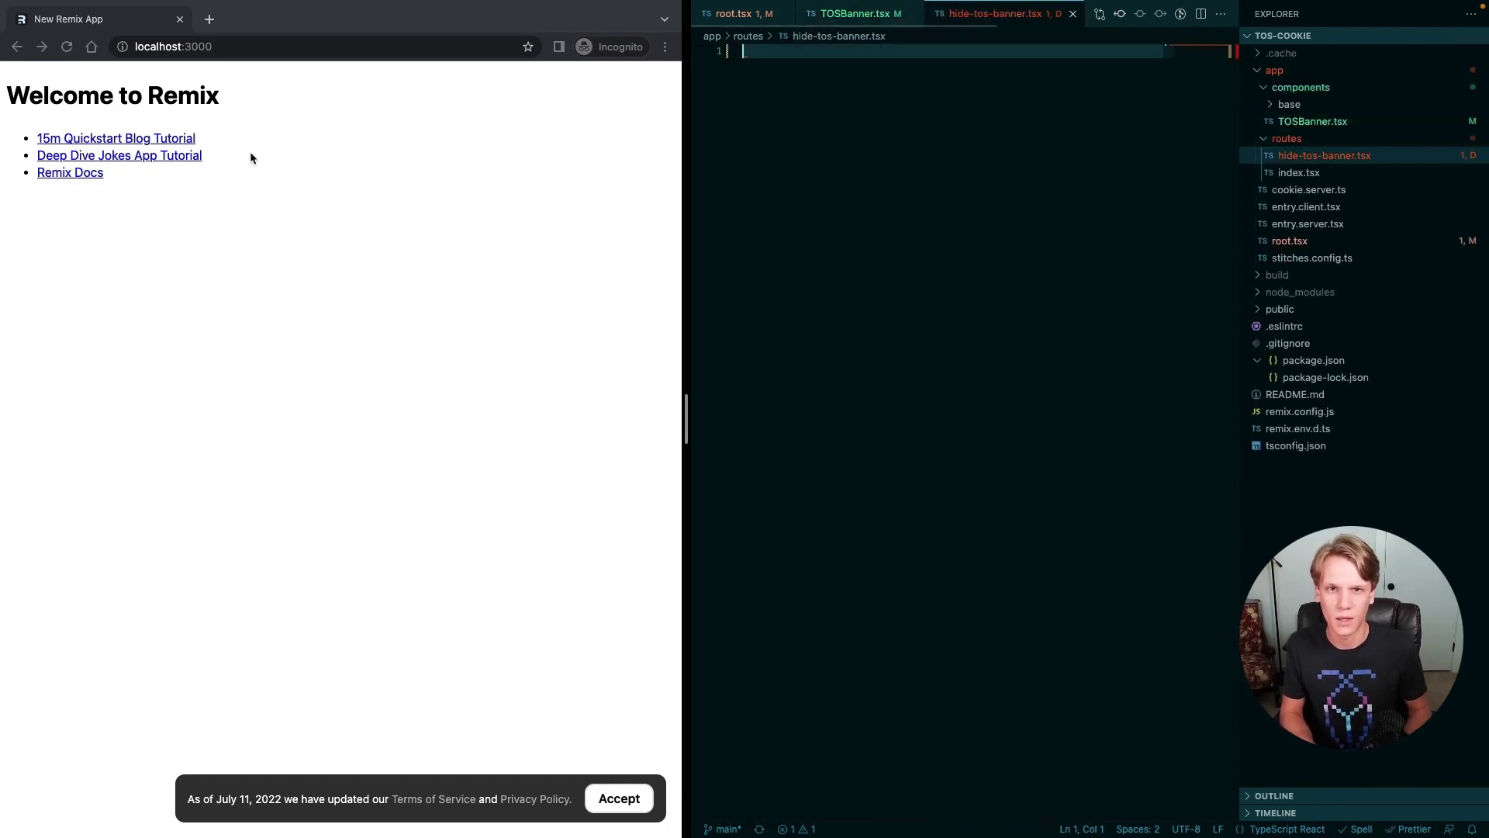
type("export async")
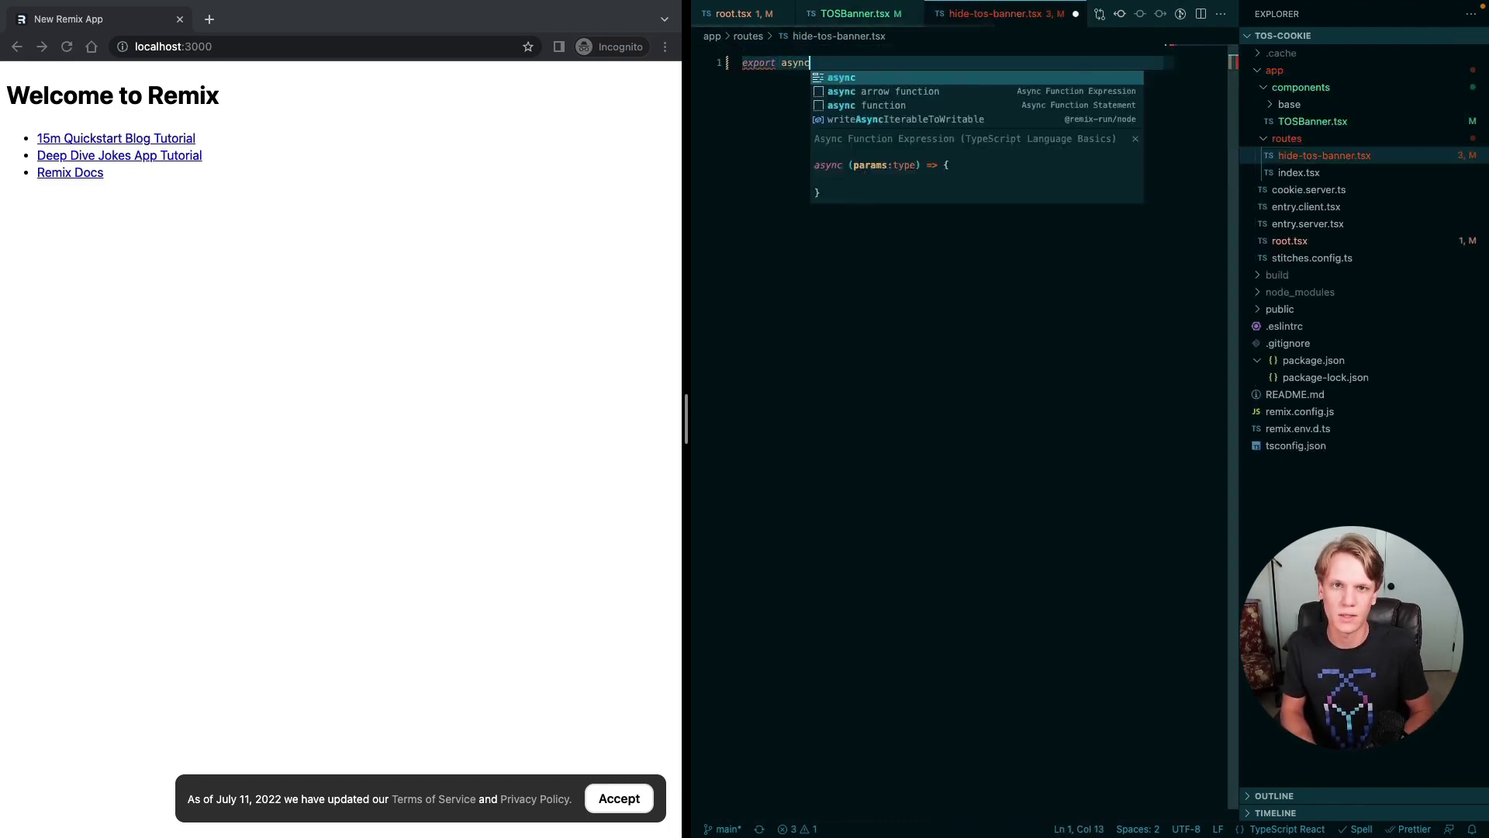
type(" function act")
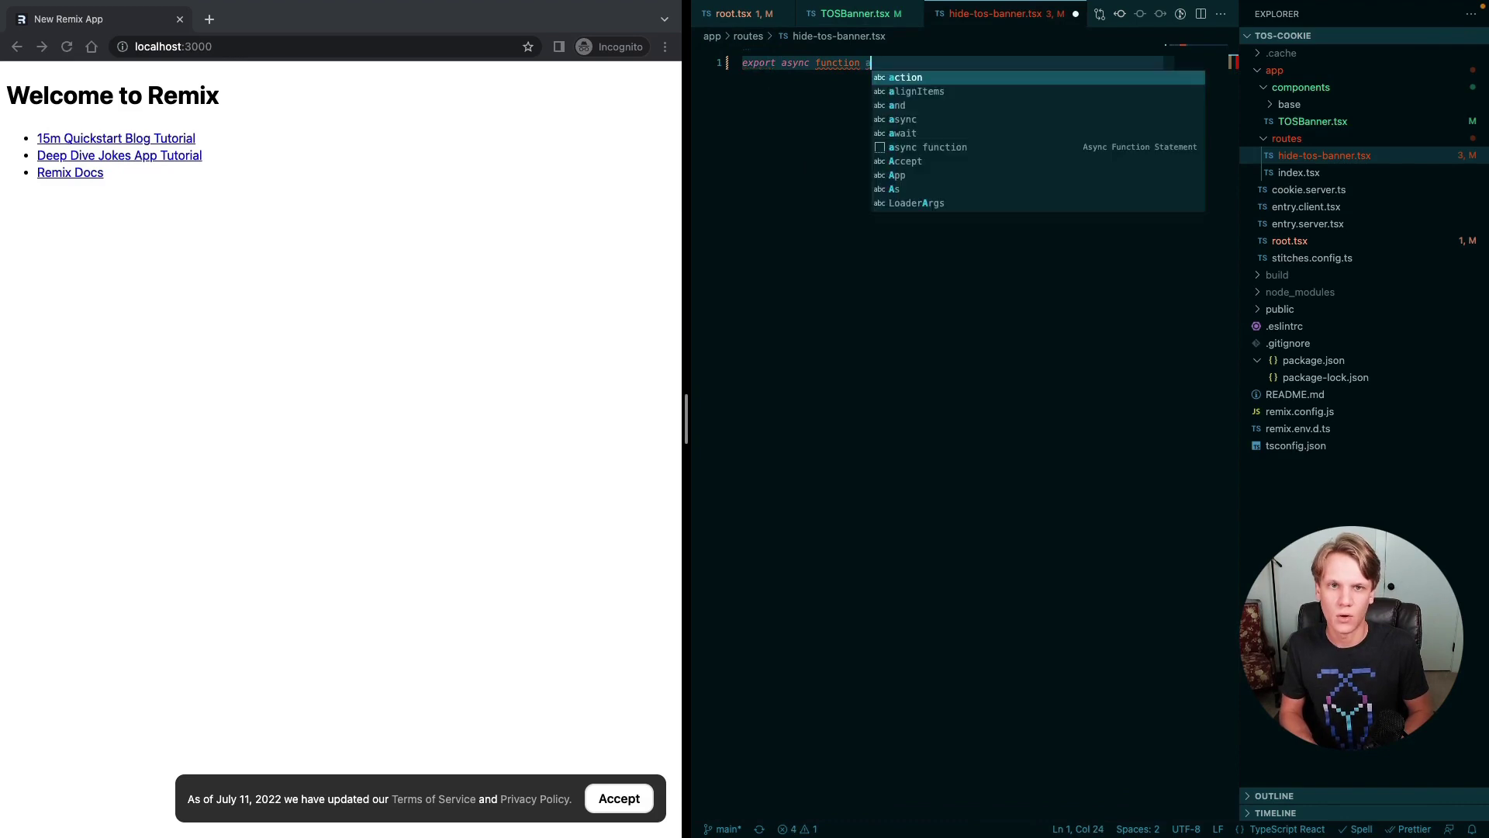
type("ion")
type("() {")
Step: Export an async action function typed with ActionArgs, importing ActionArgs
key("Return")
left_click(750, 62)
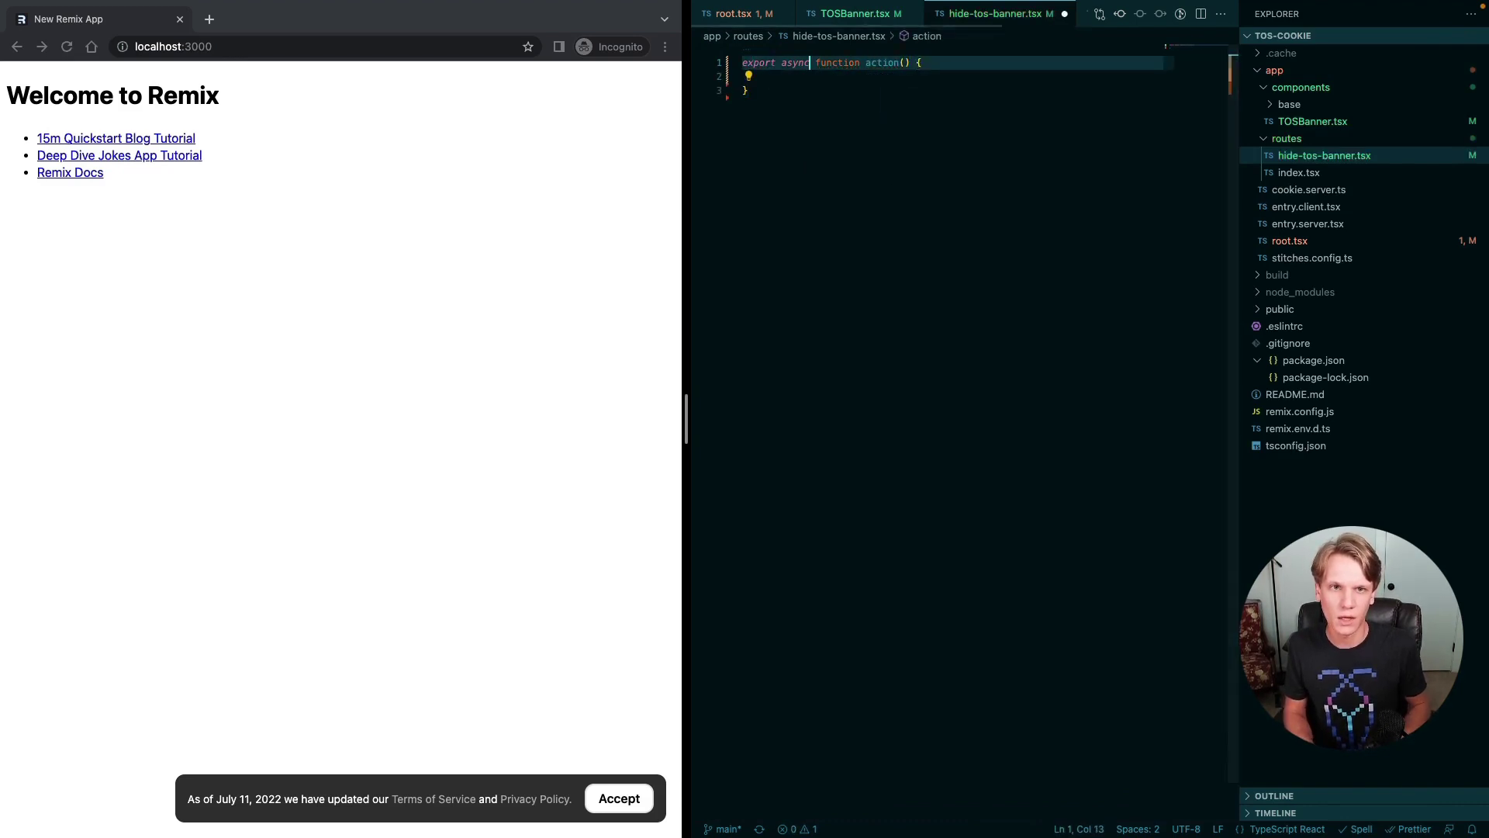
left_click(909, 63)
type("{}")
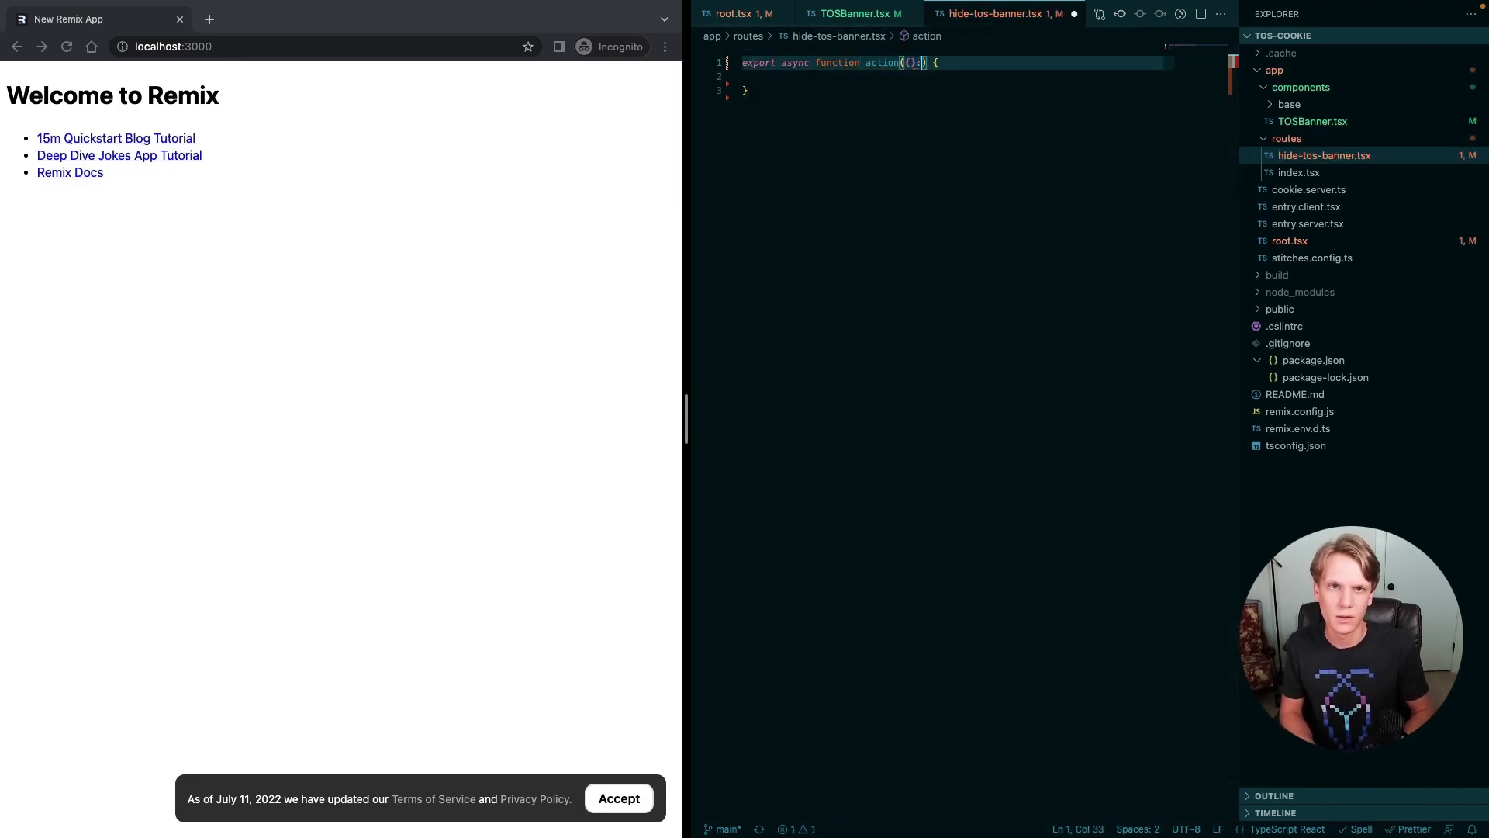
type(":Action")
key("Return")
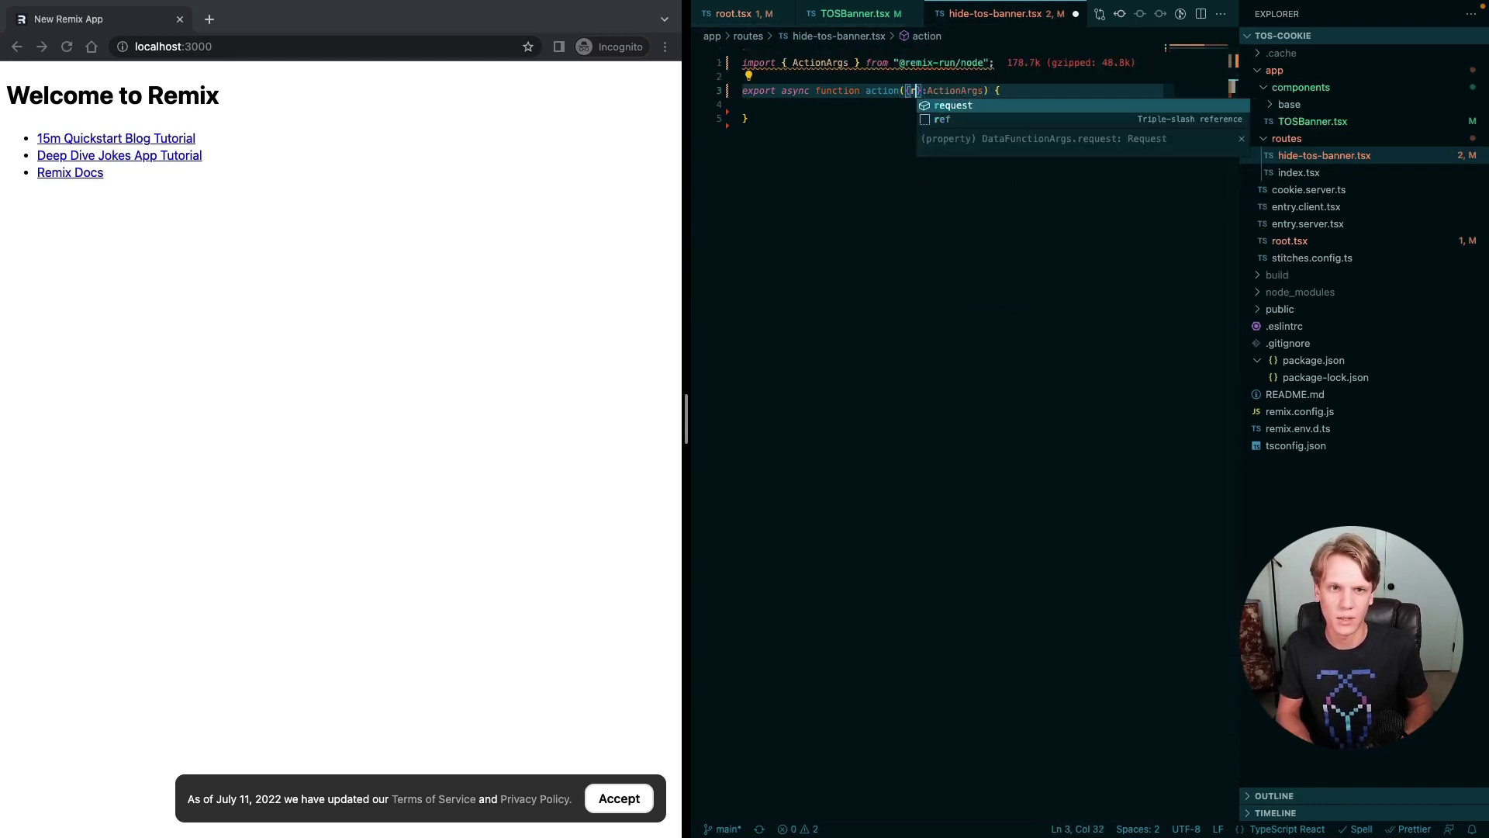
type("request")
Step: Have the action take request and return json with a headers object, importing json
key("End")
key("Return")
key("Return")
type("ret")
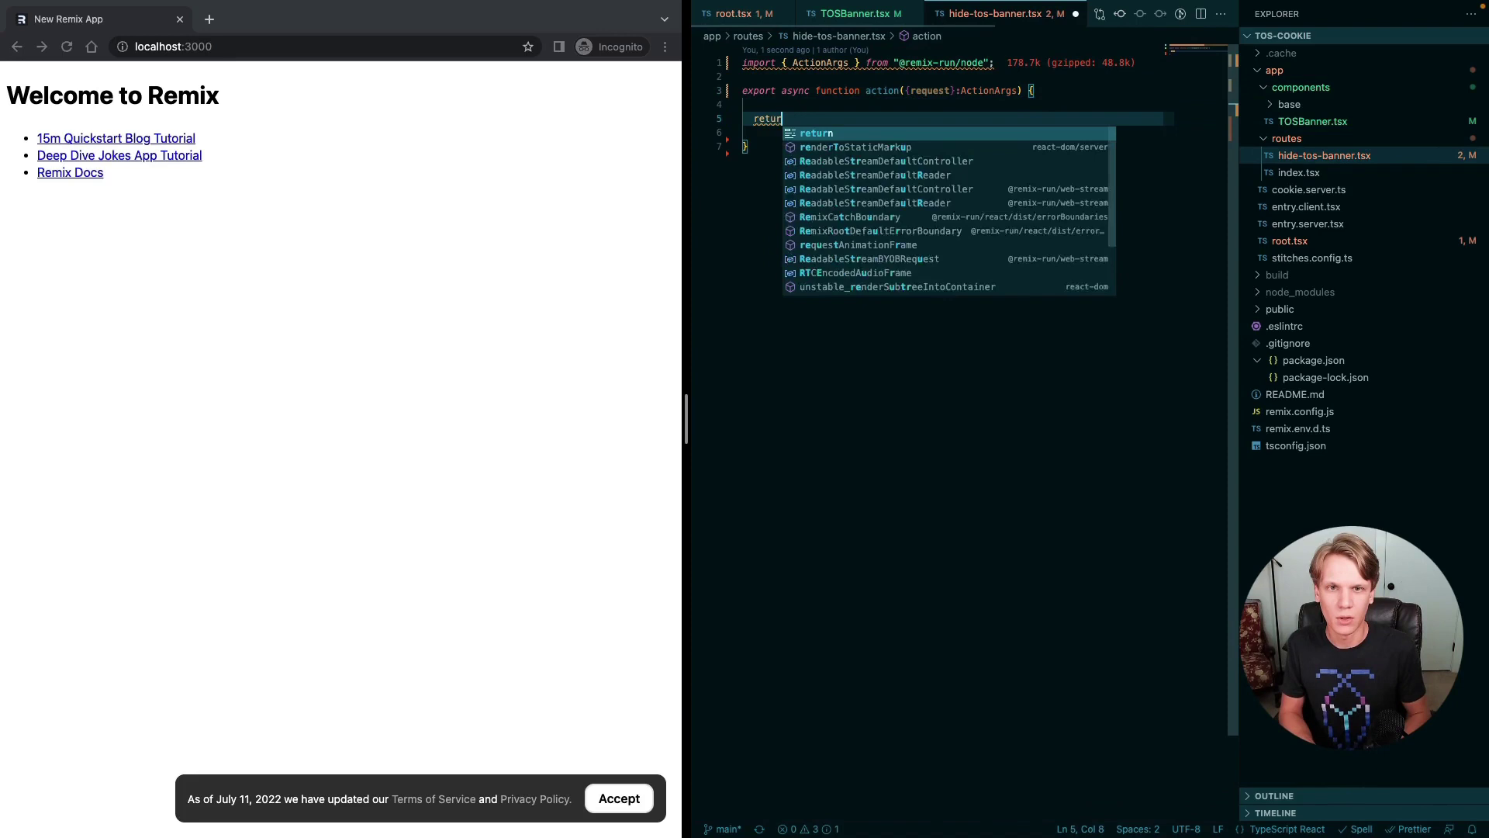
type("urn json")
key("Return")
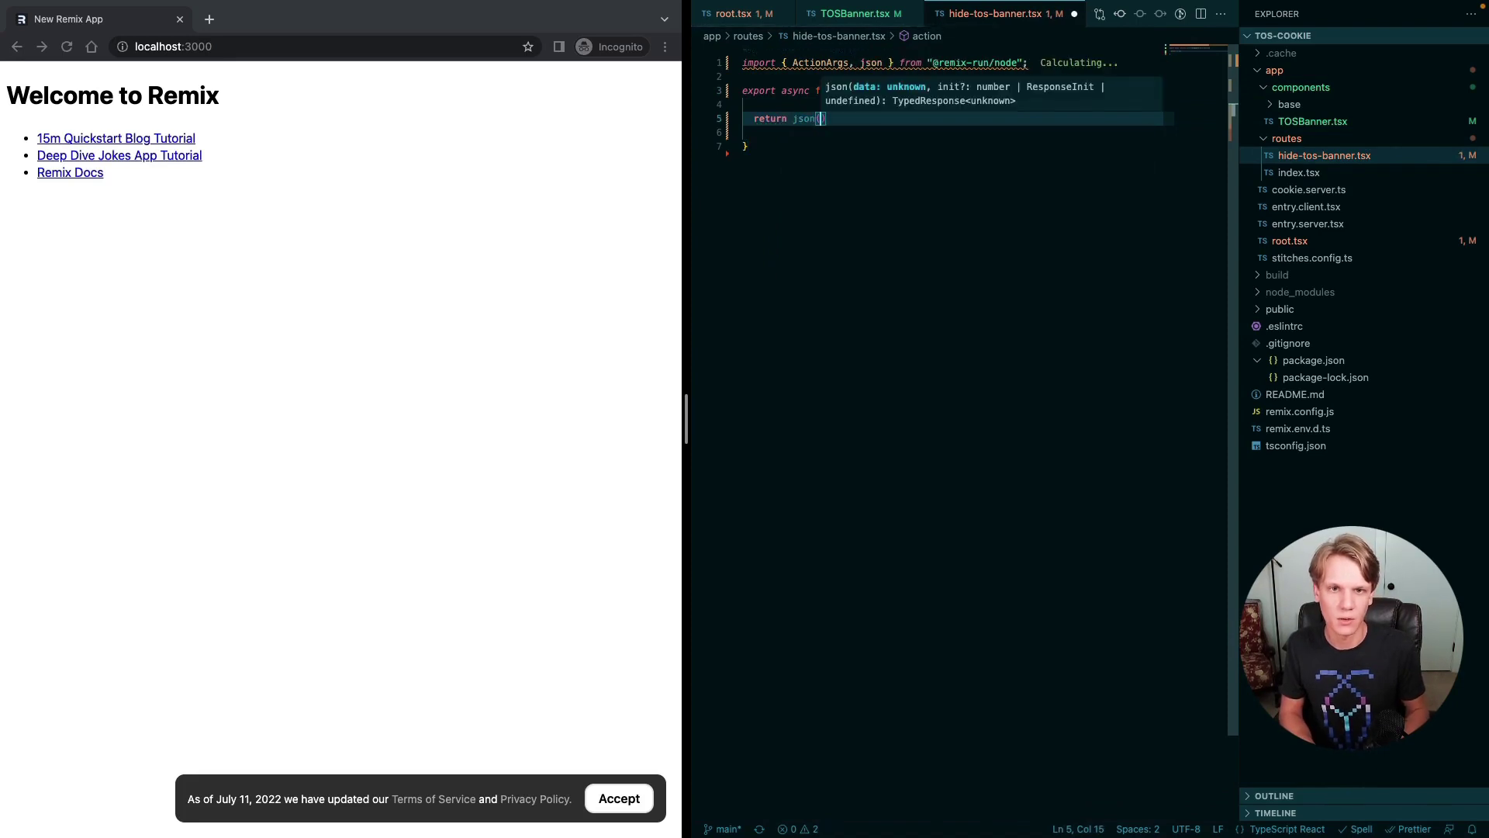
type("({}, {")
key("Return")
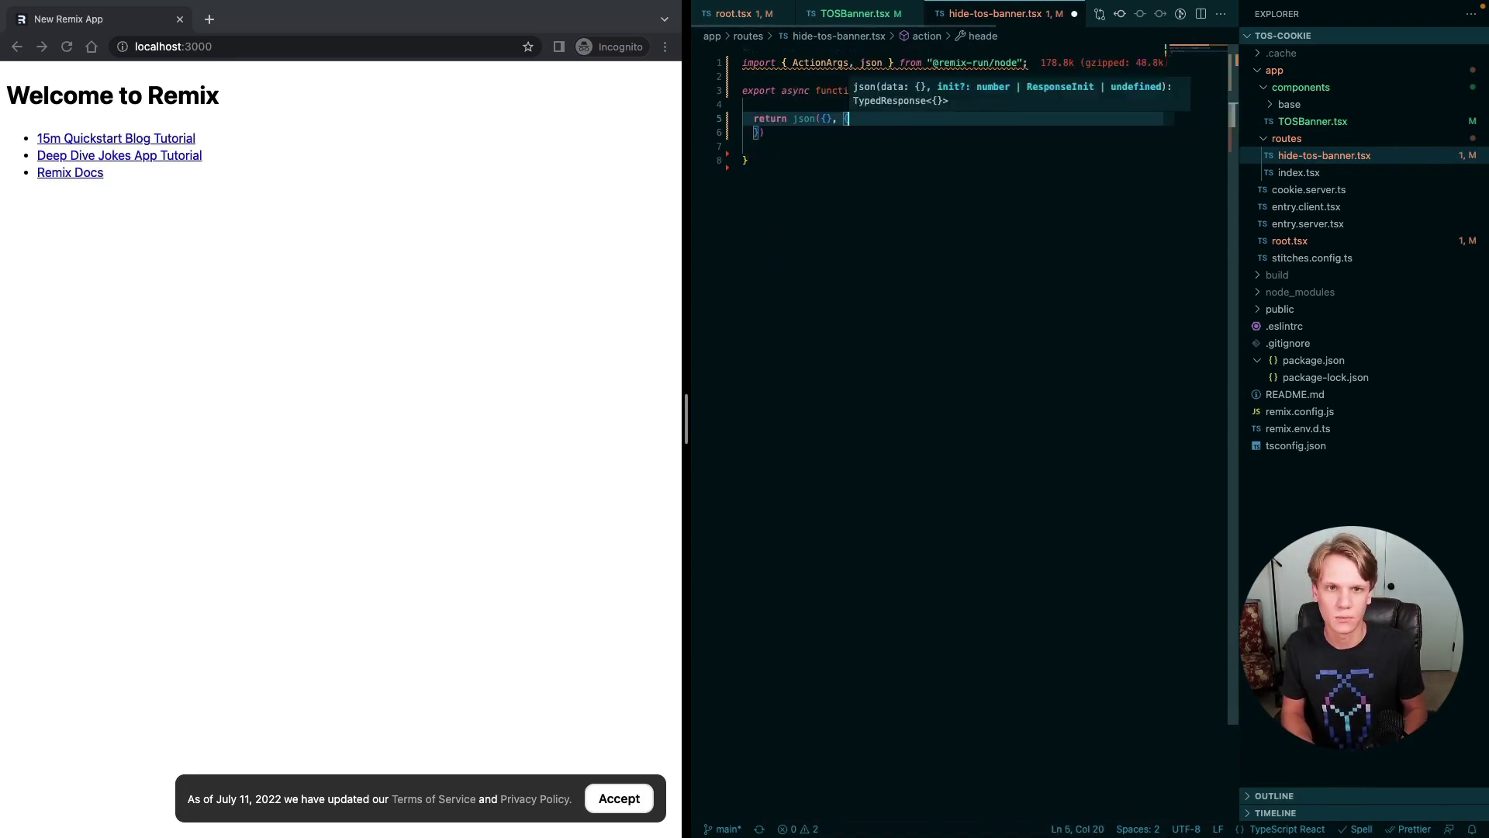
type("headers")
key("Return")
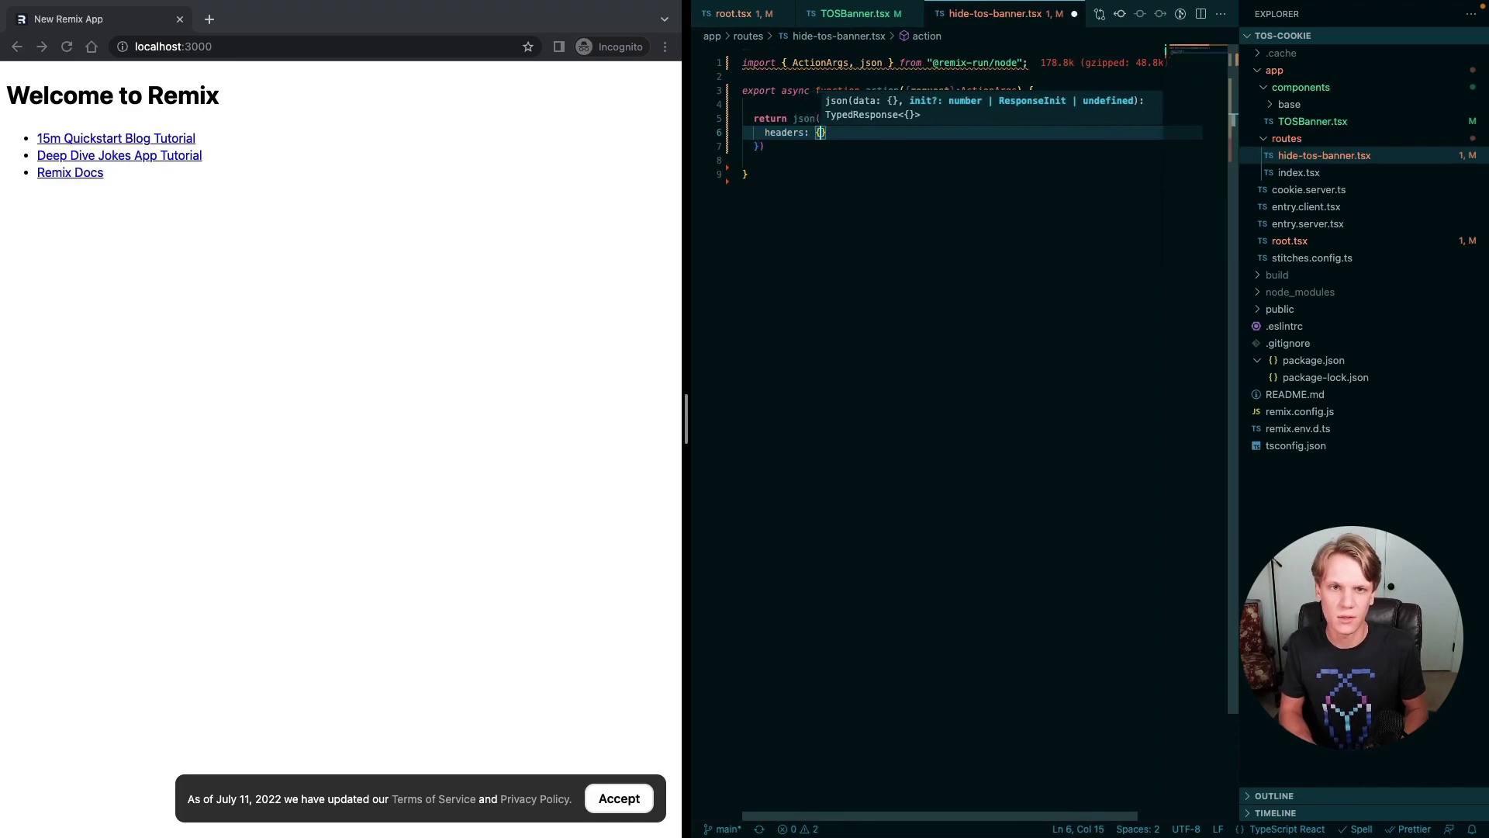
type(": {")
key("Return")
type("'Set")
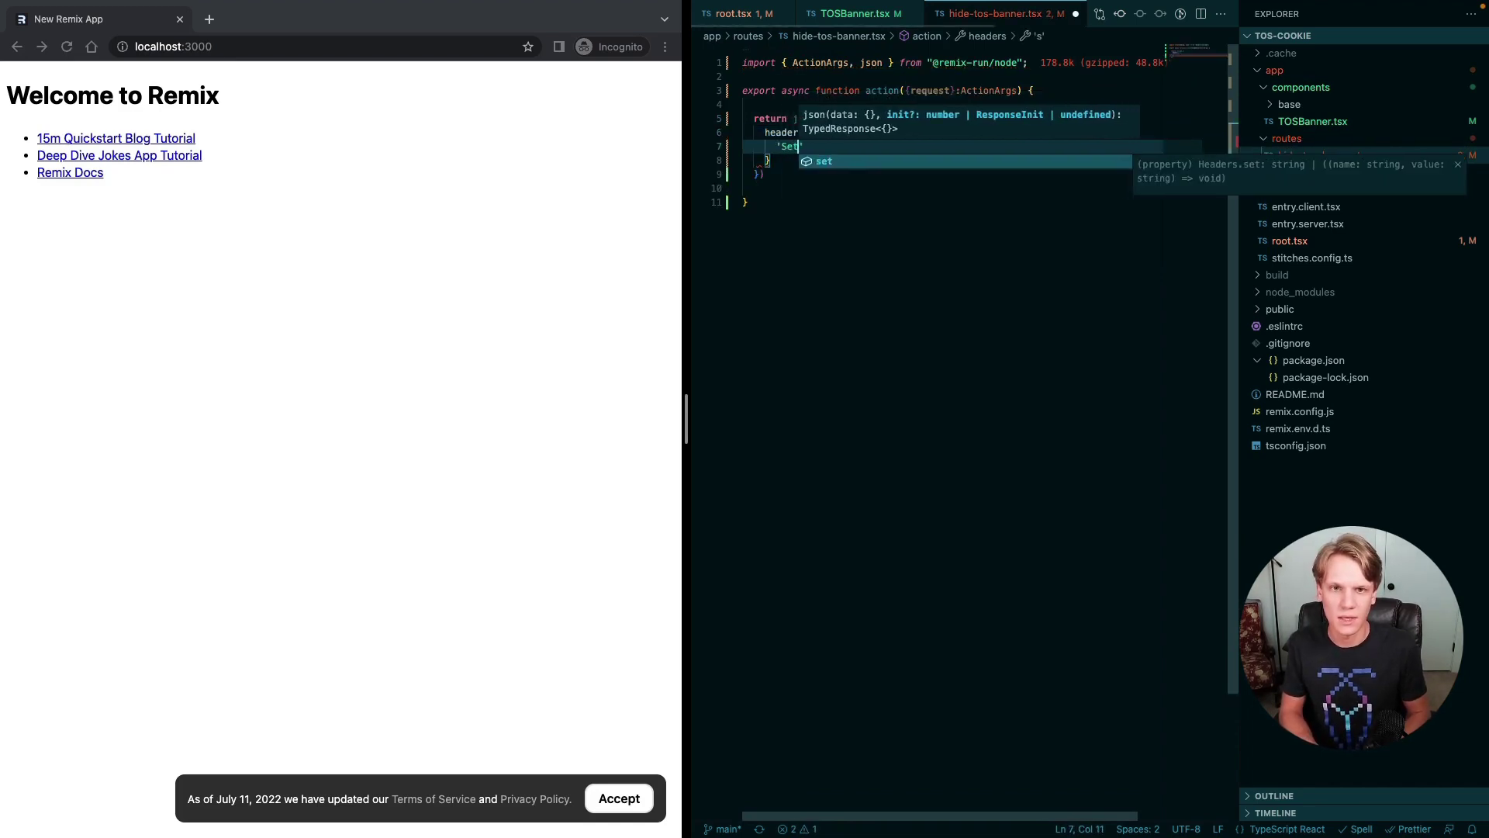
type("-Cookie':")
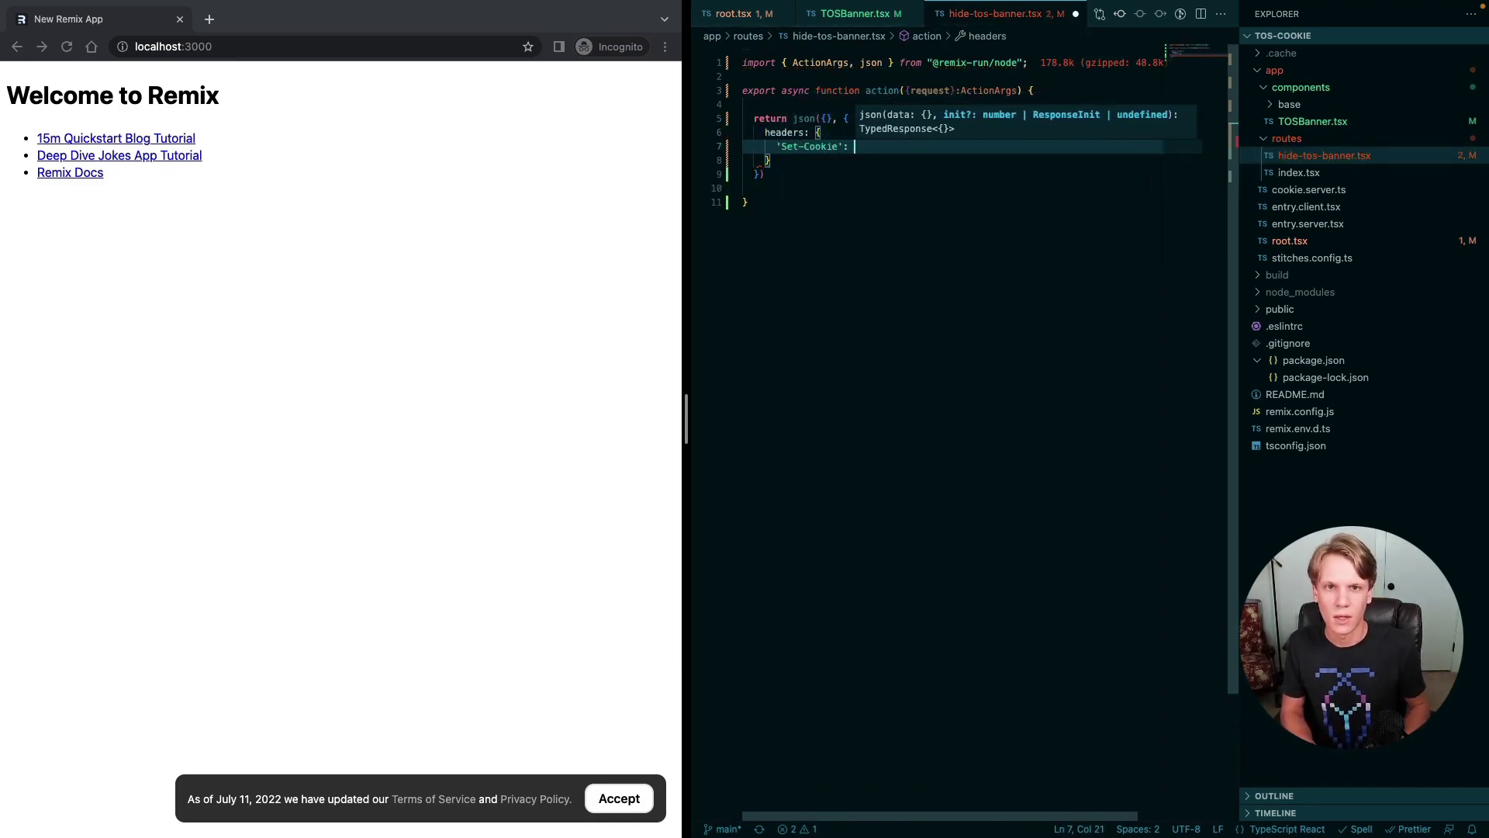
Step: Add a 'Set-Cookie' header from await tosBannerCookie.parse(, auto-importing tosBannerCookie
key("Up")
key("Up")
key("Up")
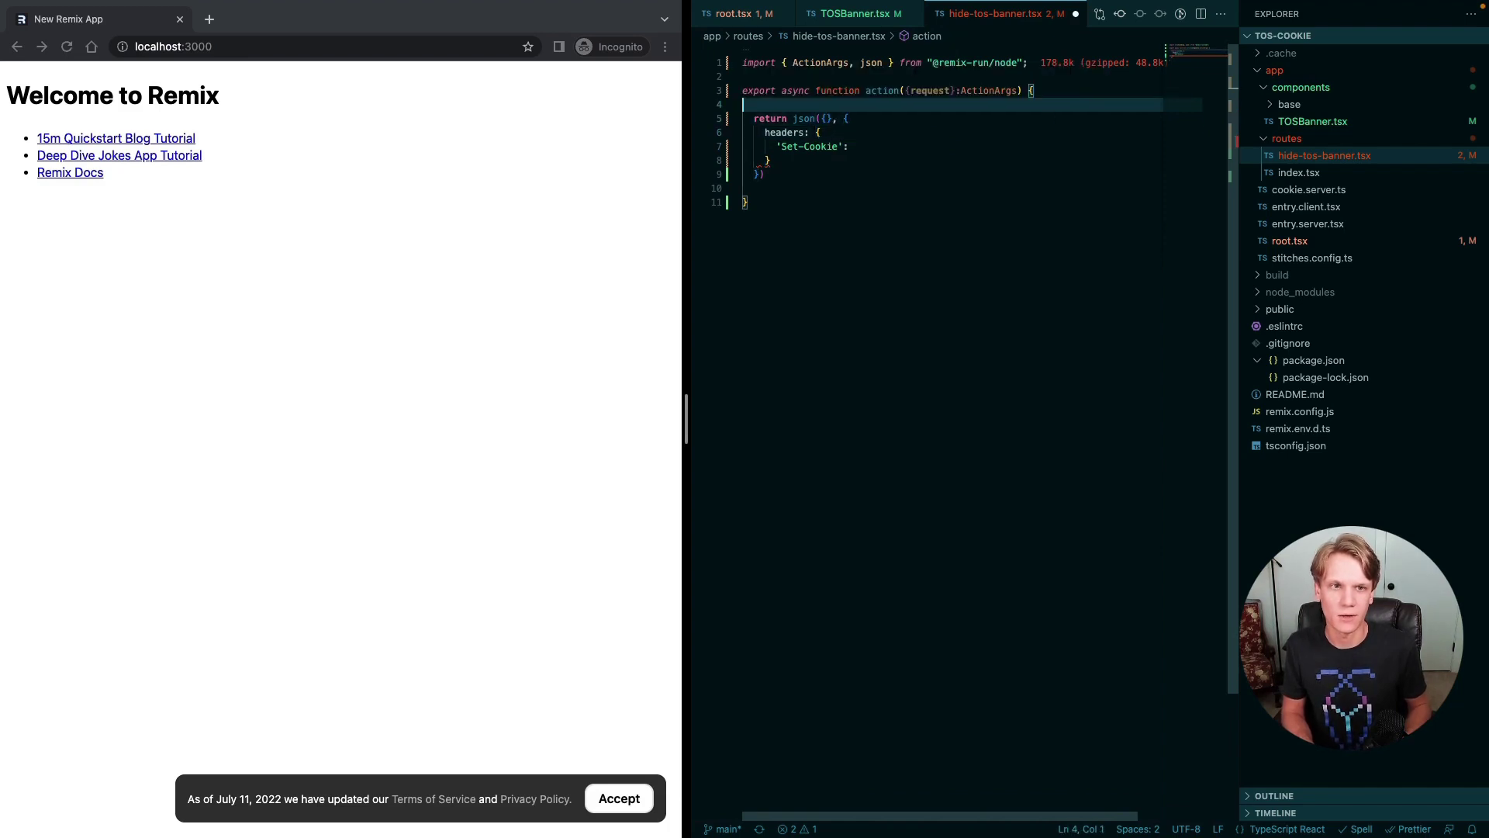
key("Down")
key("Down")
key("Down")
type("await t")
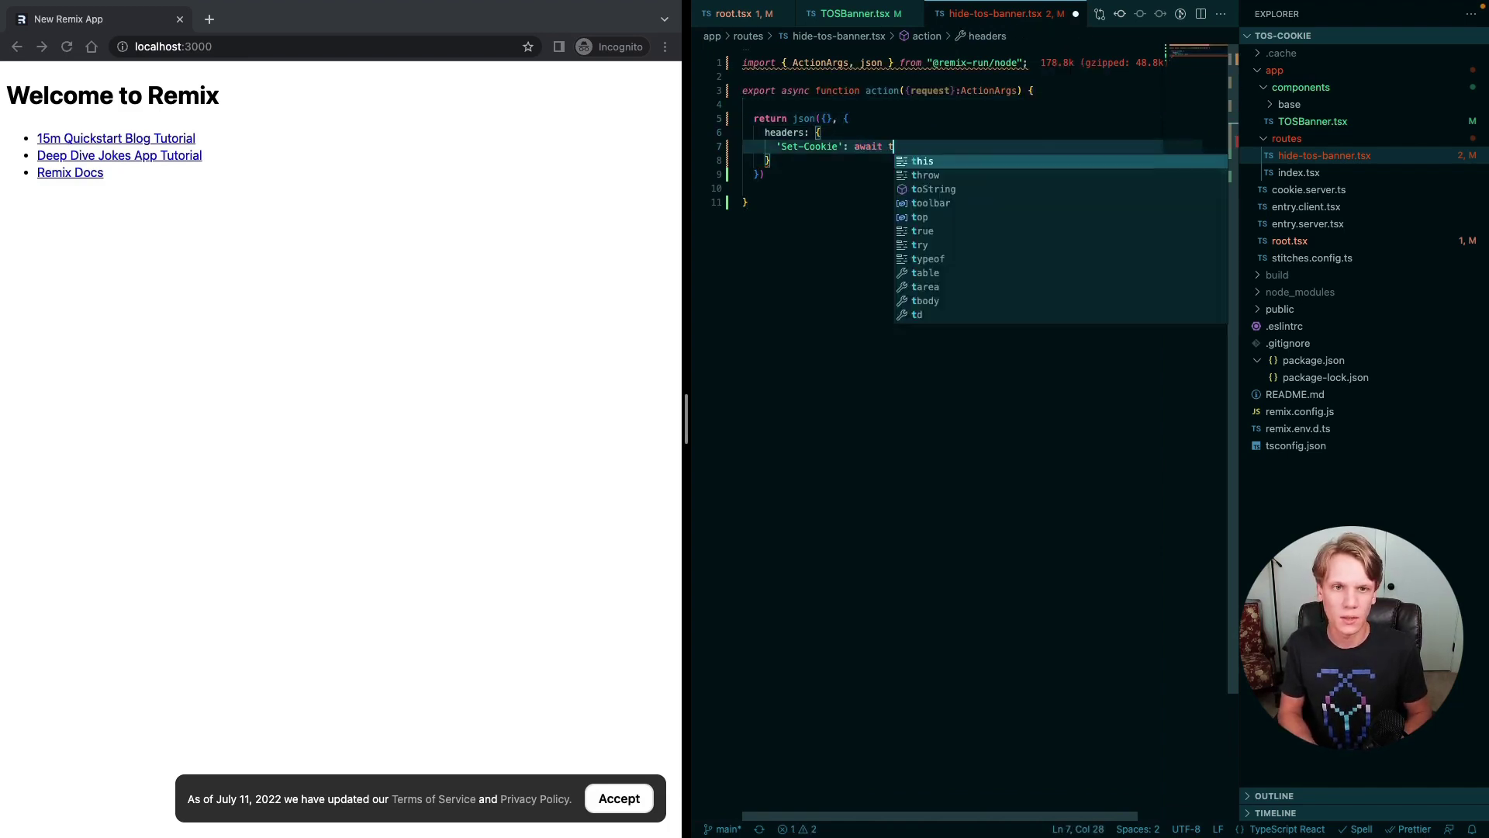
type("os")
key("Return")
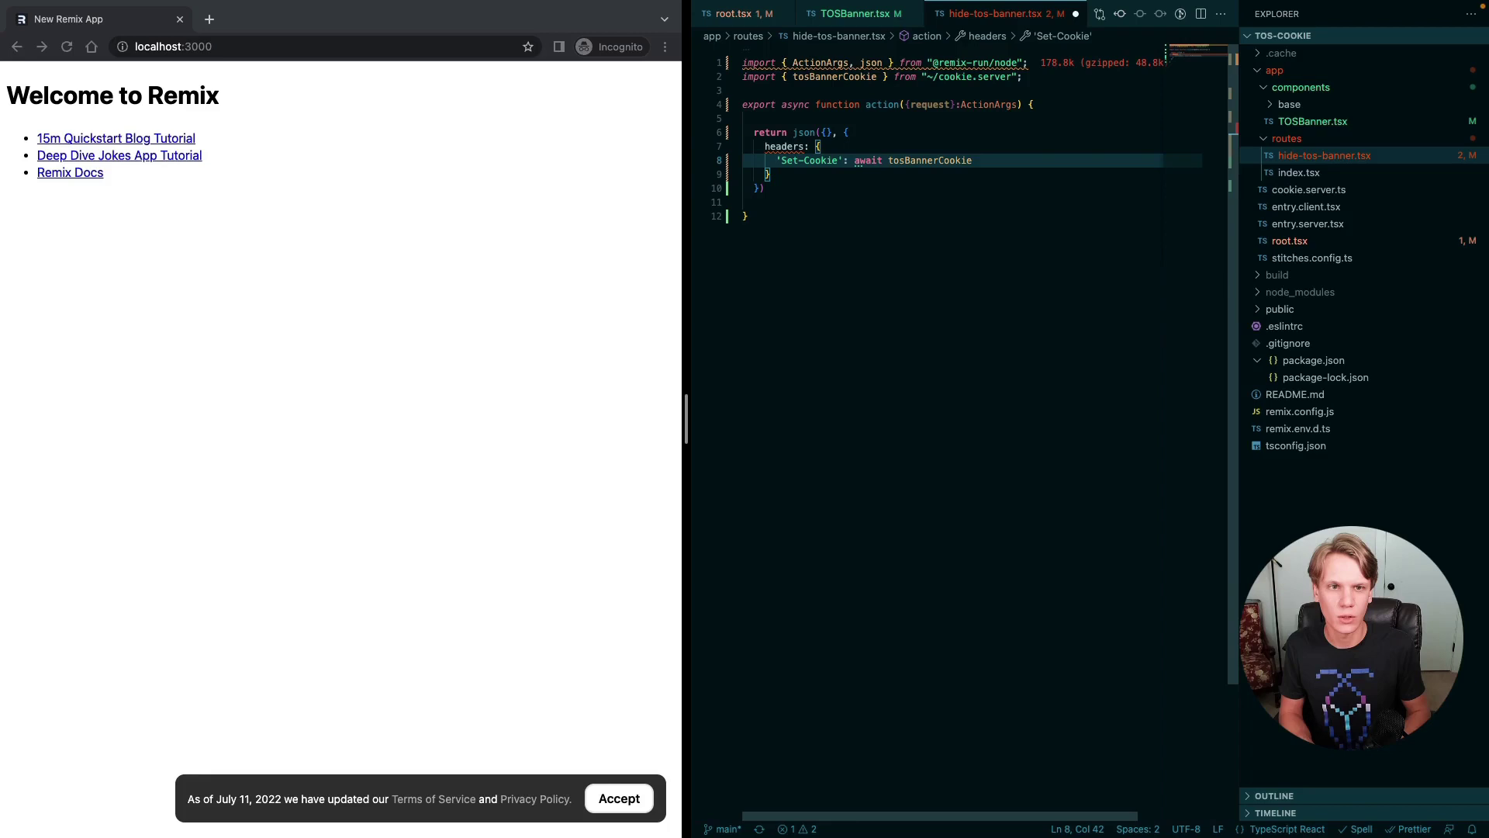
type(".parse(")
key("Return")
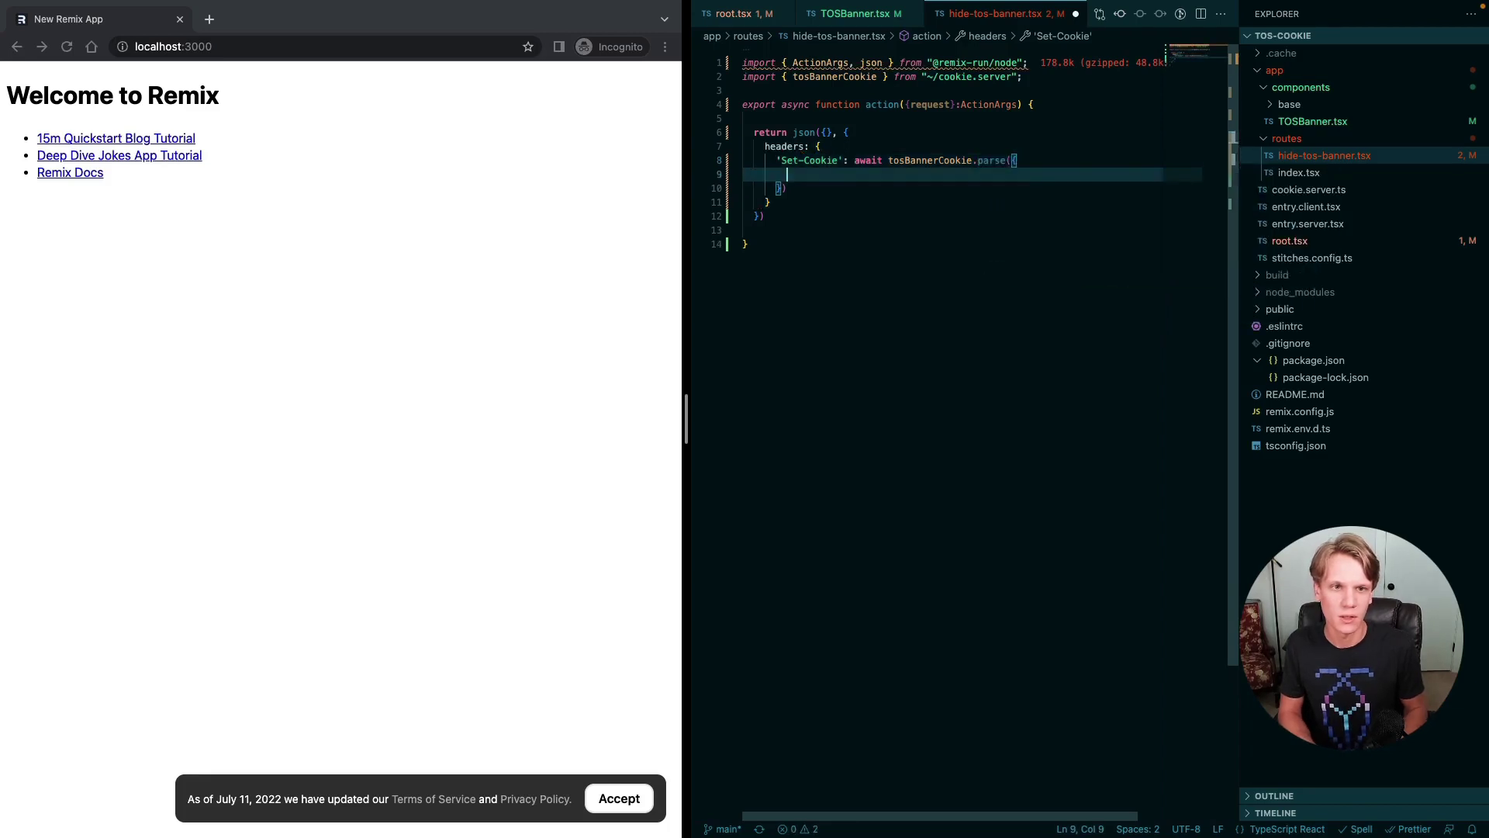
Step: Copy showTOSBanner from root.tsx into the cookie data as showTOSBanner: false and save
key("ctrl+Tab")
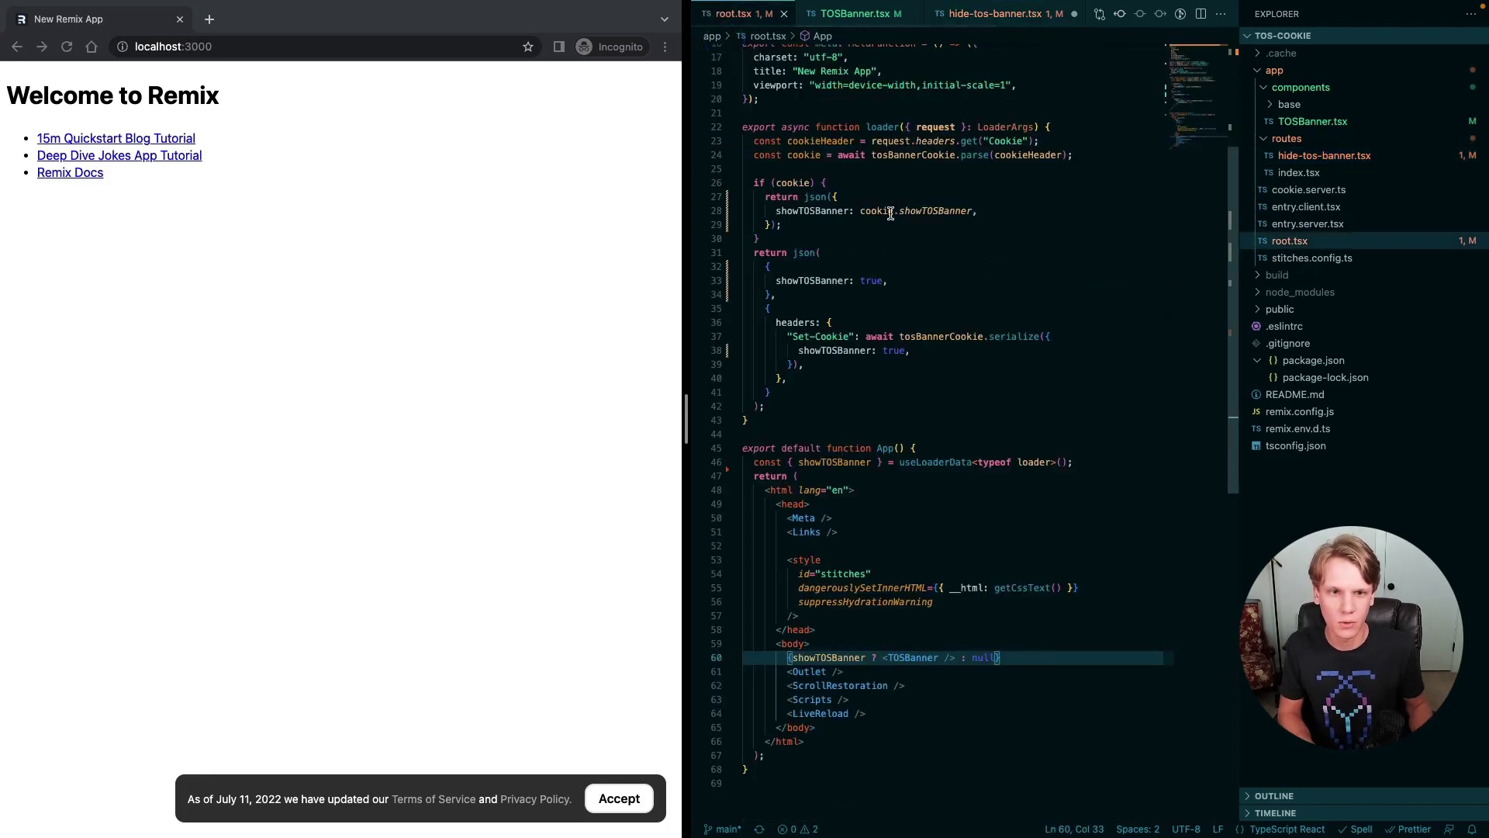
left_click(858, 353)
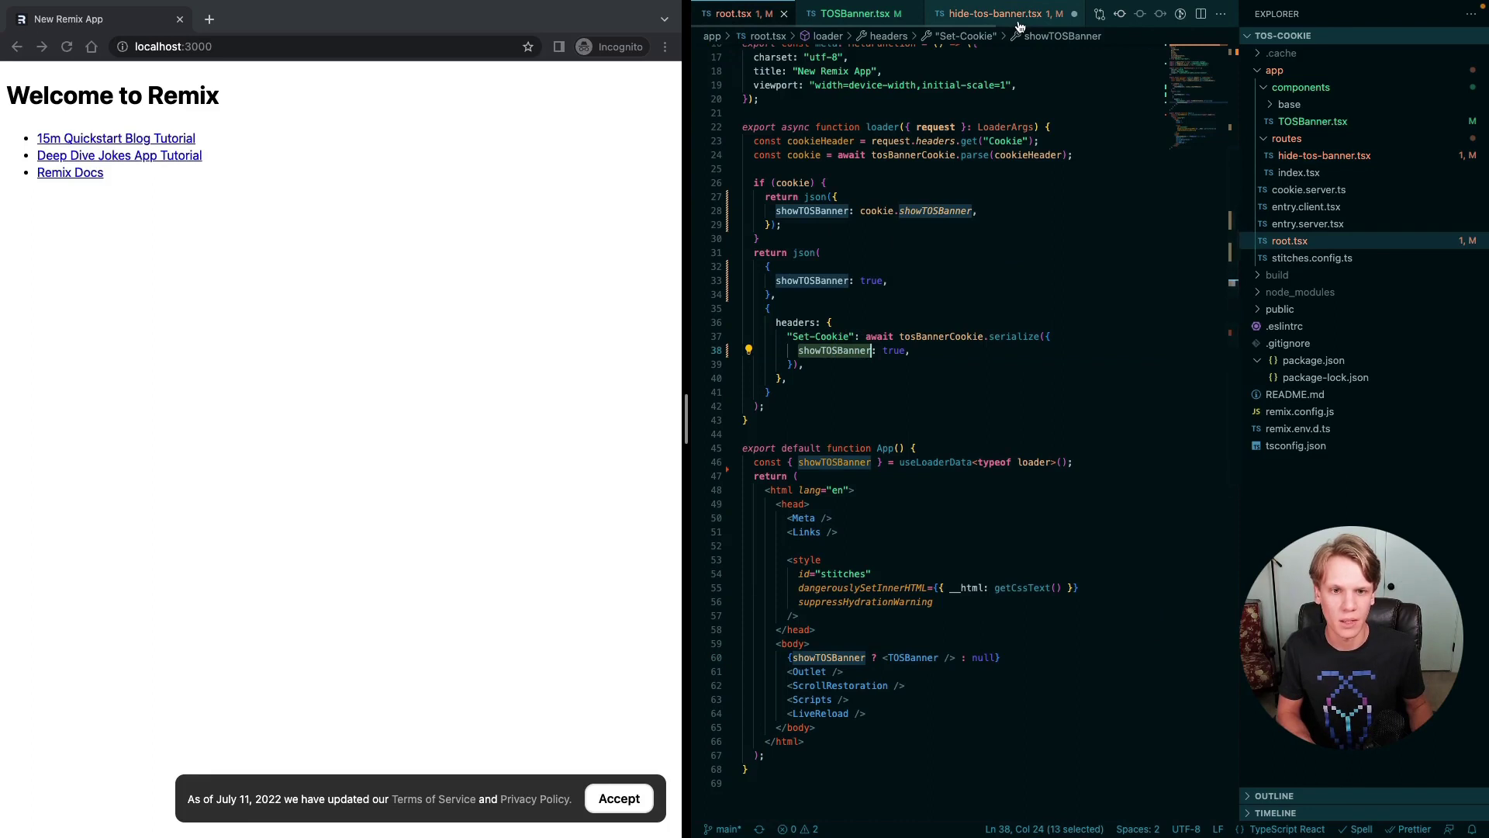
left_click(995, 13)
type("showTOSBanner")
type(": t")
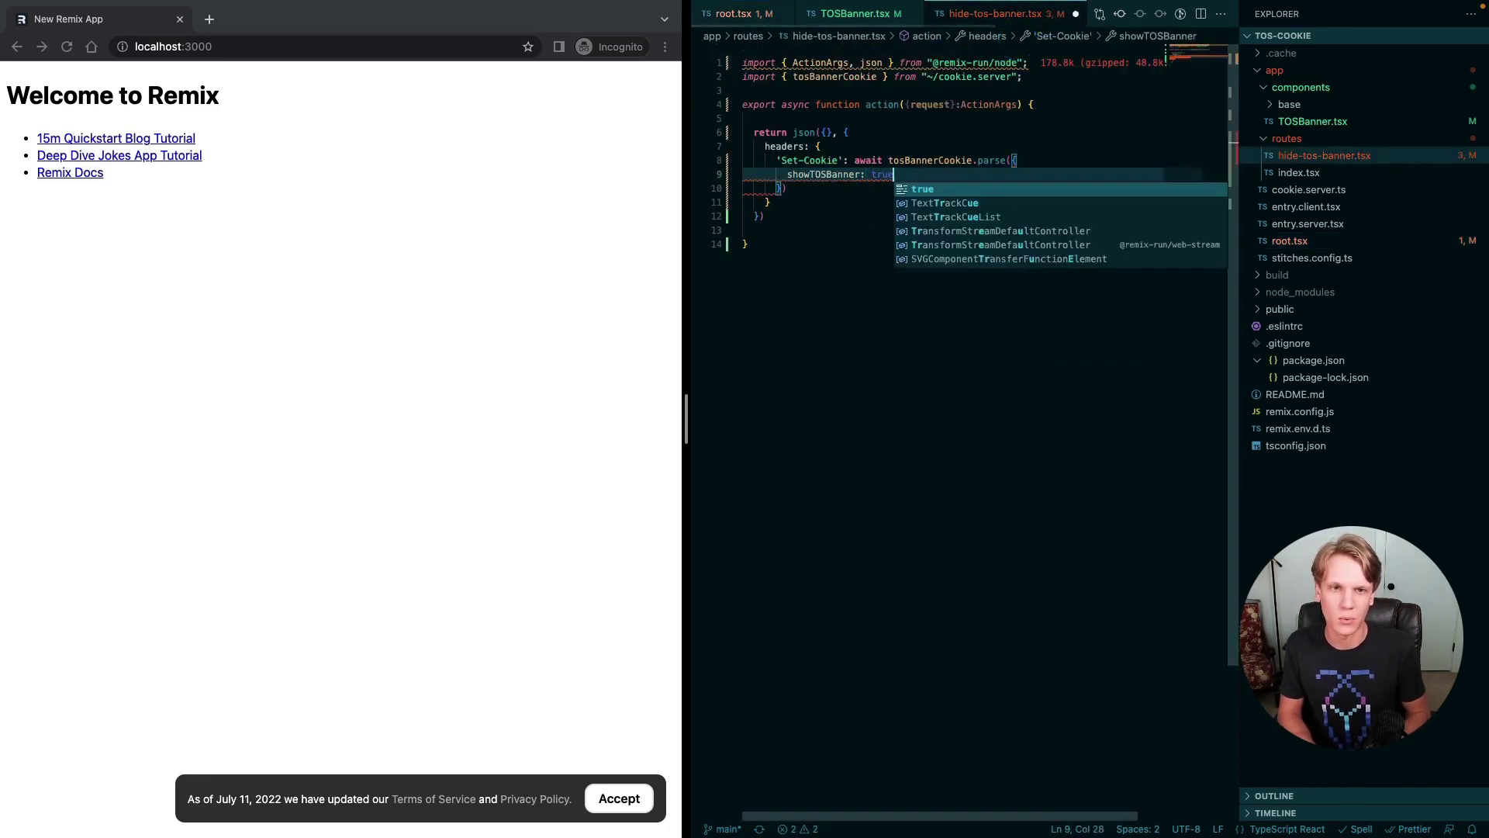
type("ru")
key("BackSpace")
key("BackSpace")
key("BackSpace")
type("false")
key("ctrl+s")
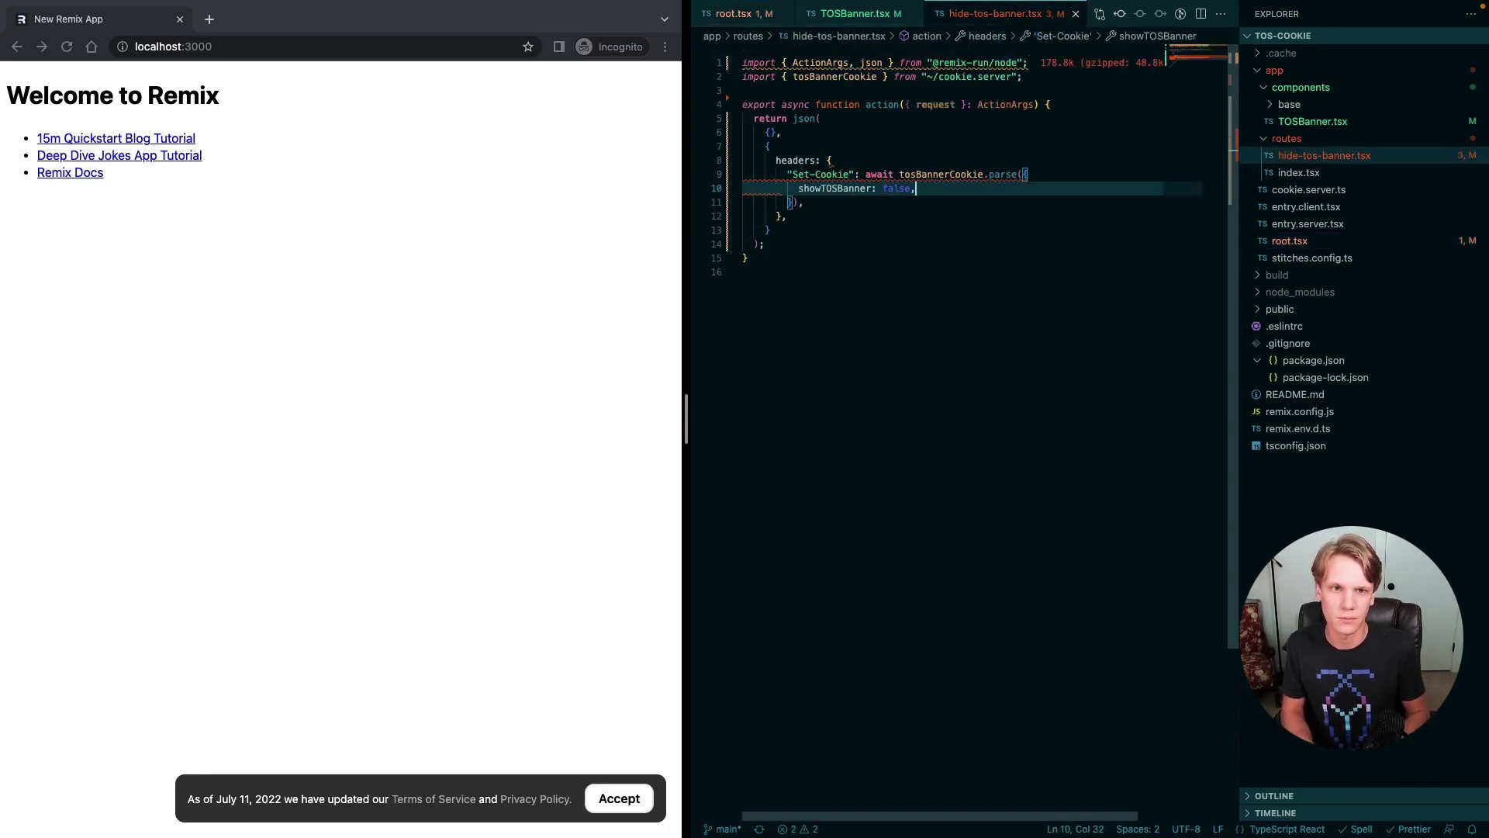
Step: Change the cookie call from parse to serialize
double_click(1000, 174)
type("ser")
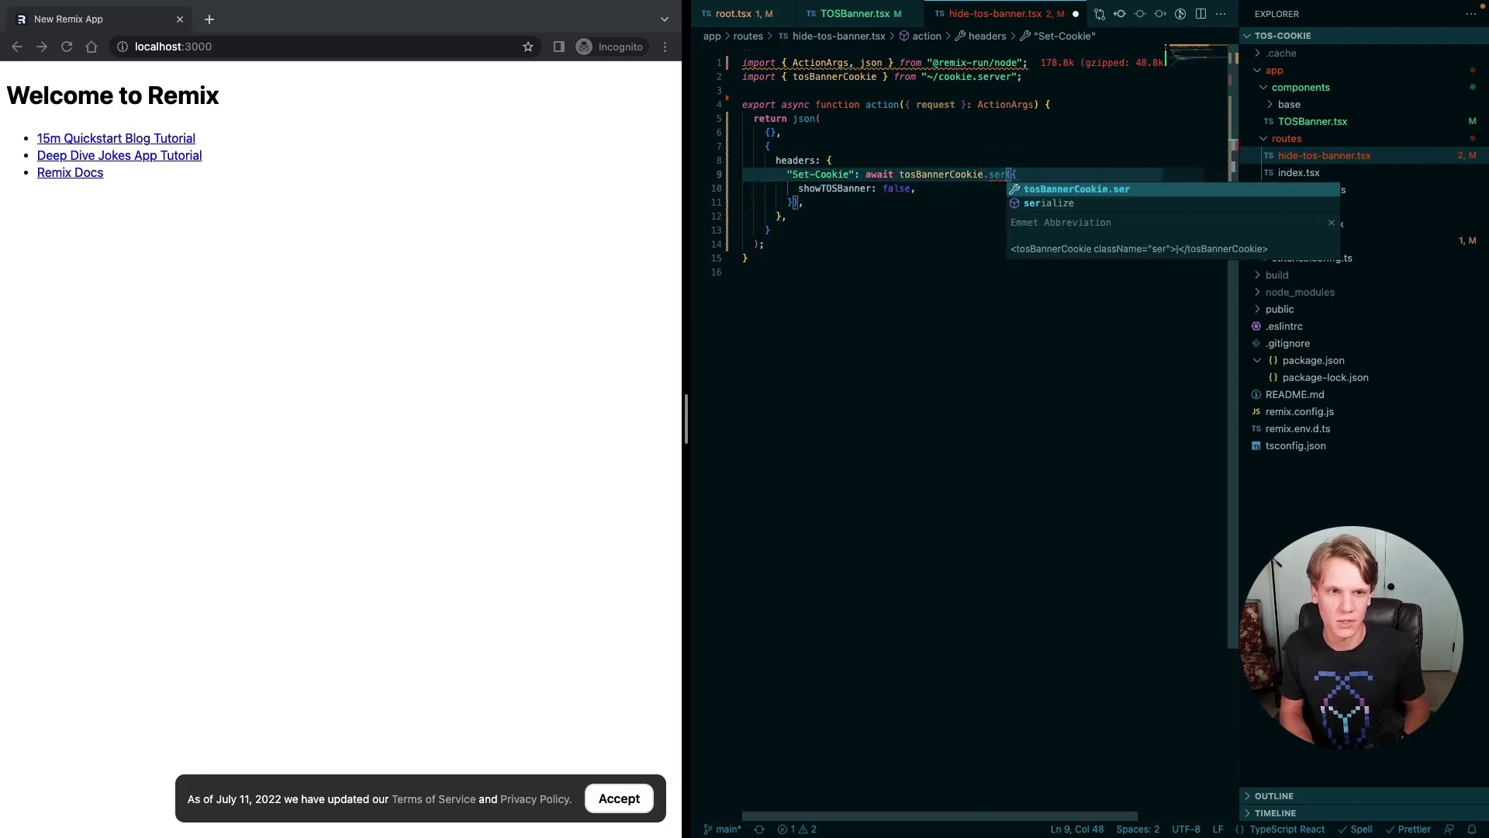
key("Return")
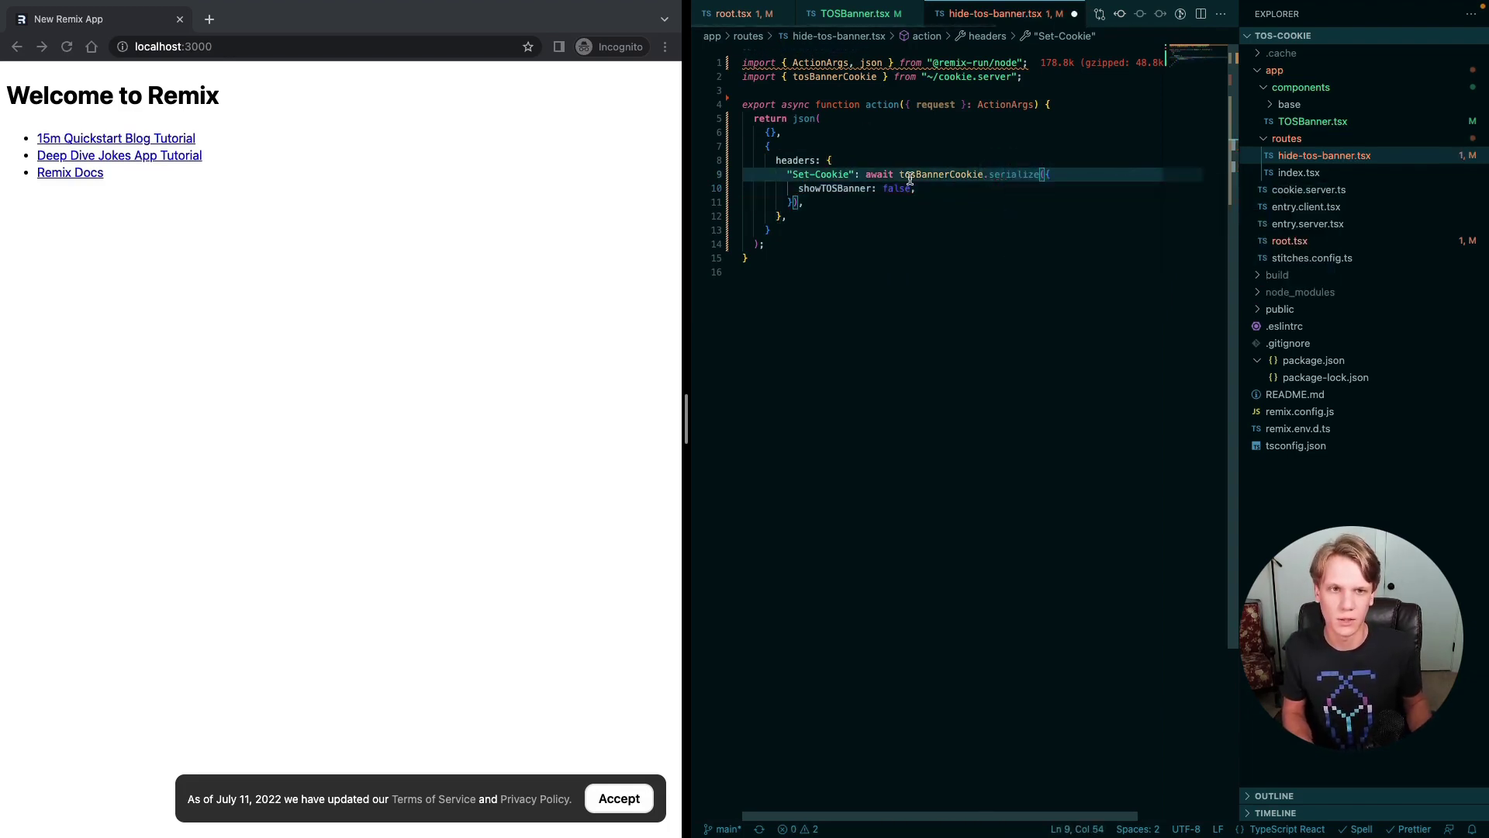
Step: Split the import into 'import type { ActionArgs }' and 'import { json }', then save
left_click(782, 63)
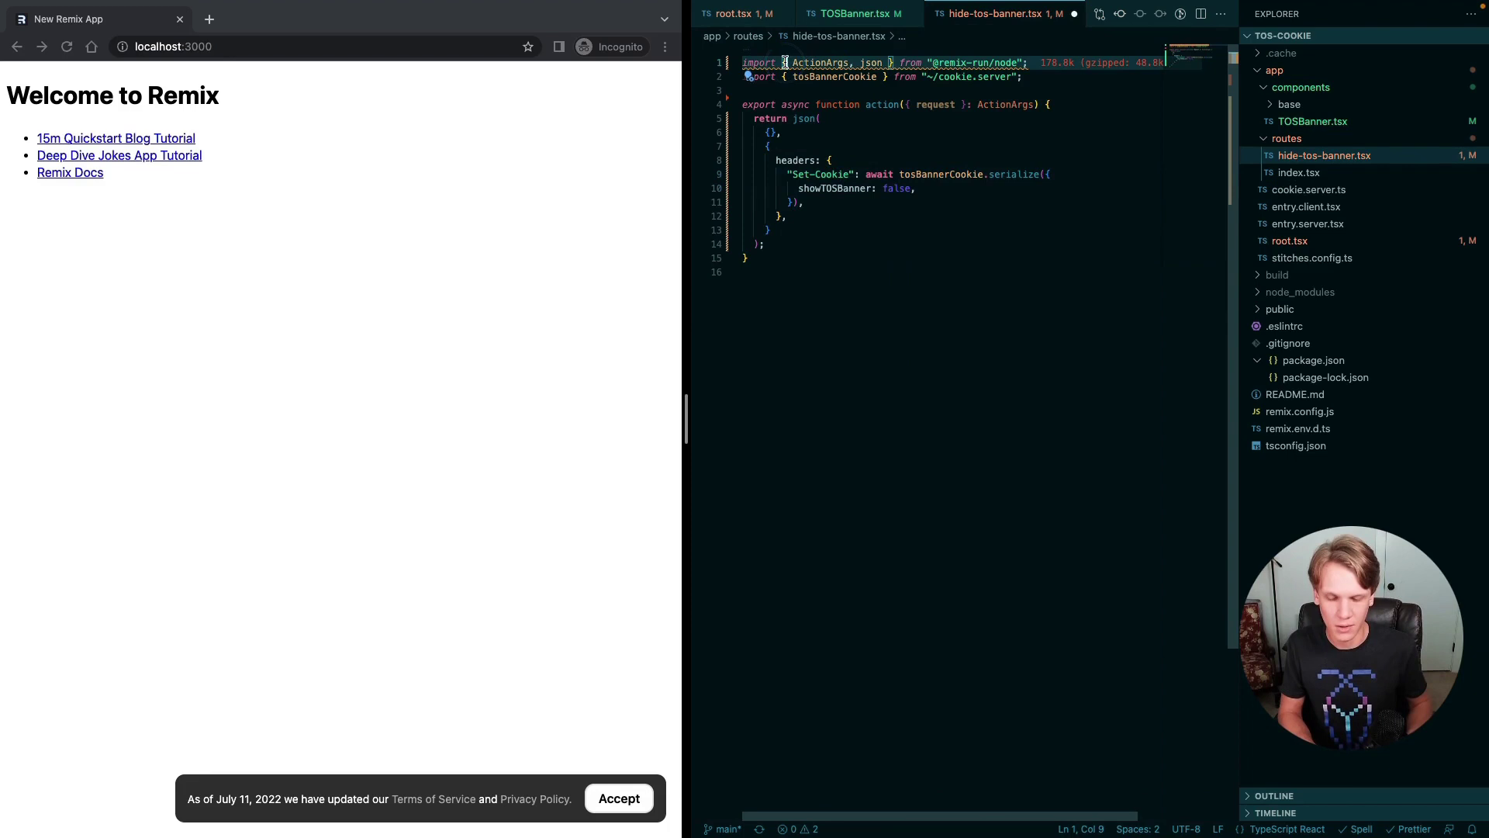
type("type")
left_click(822, 63)
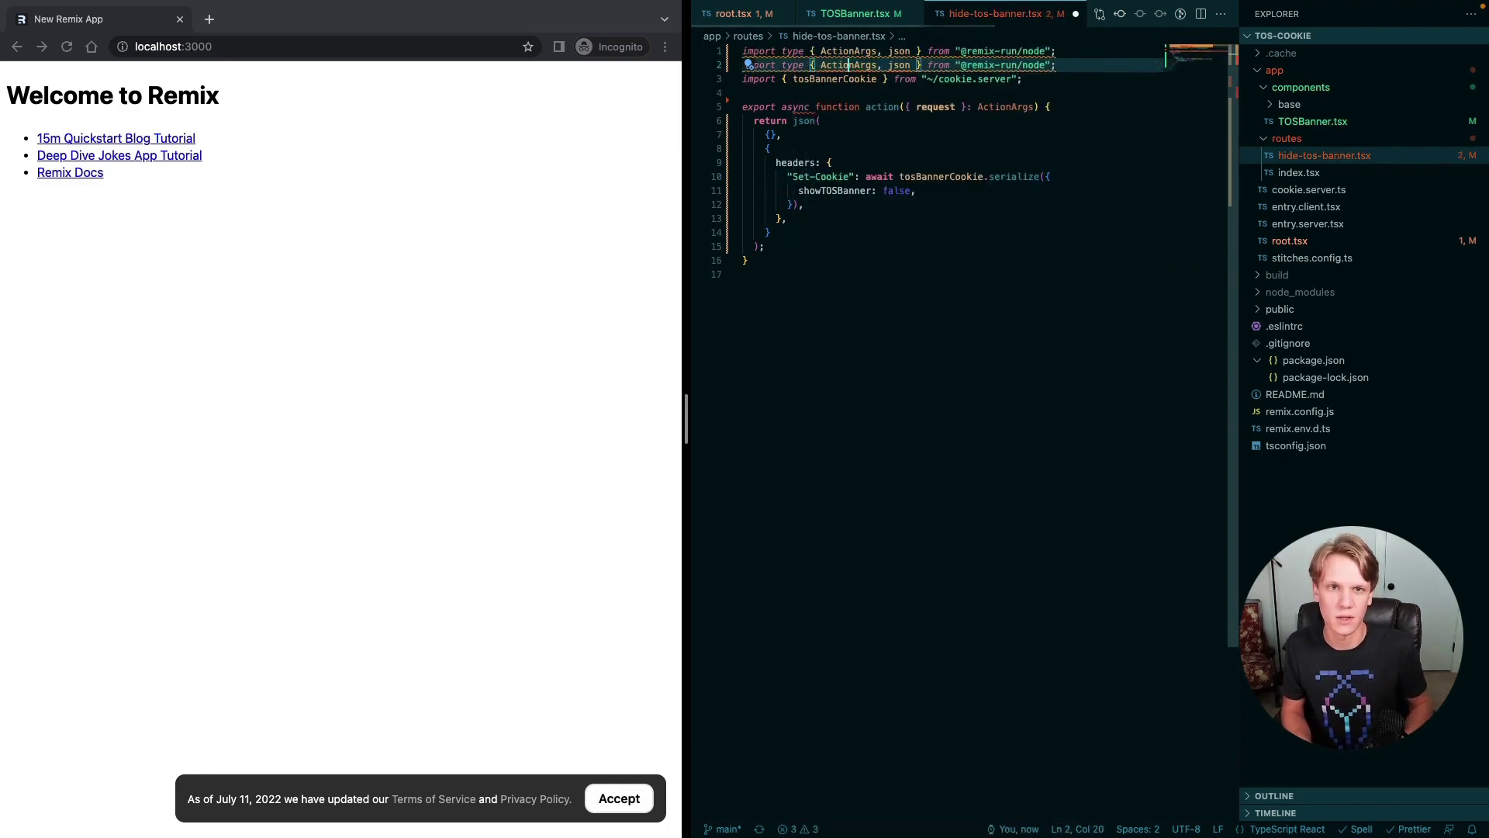
key("shift+alt+Up")
key("Right")
key("Right")
key("Right")
key("Right")
key("shift+alt+Right")
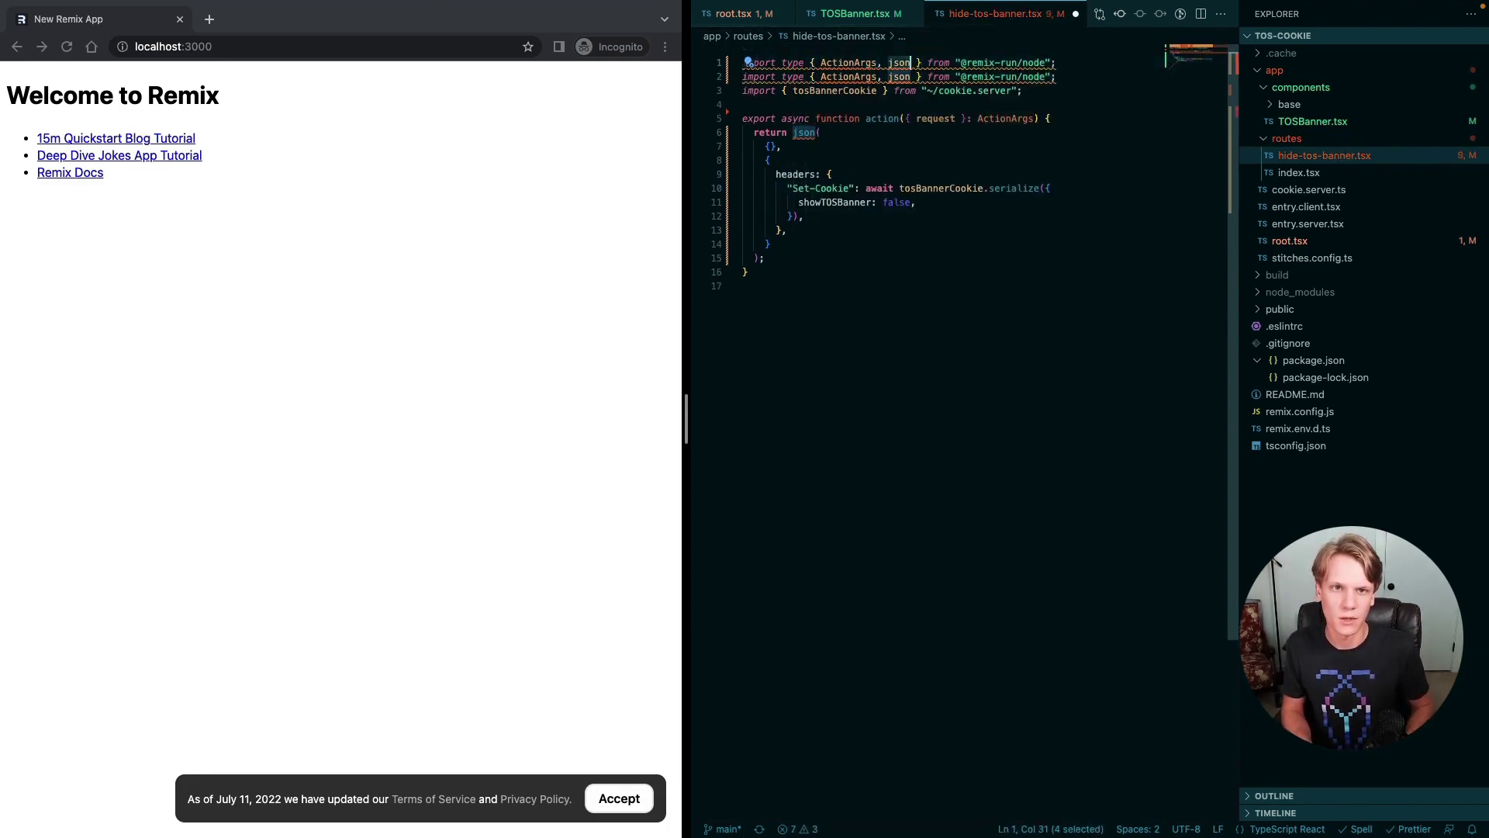
key("BackSpace")
key("Down")
key("alt+BackSpace")
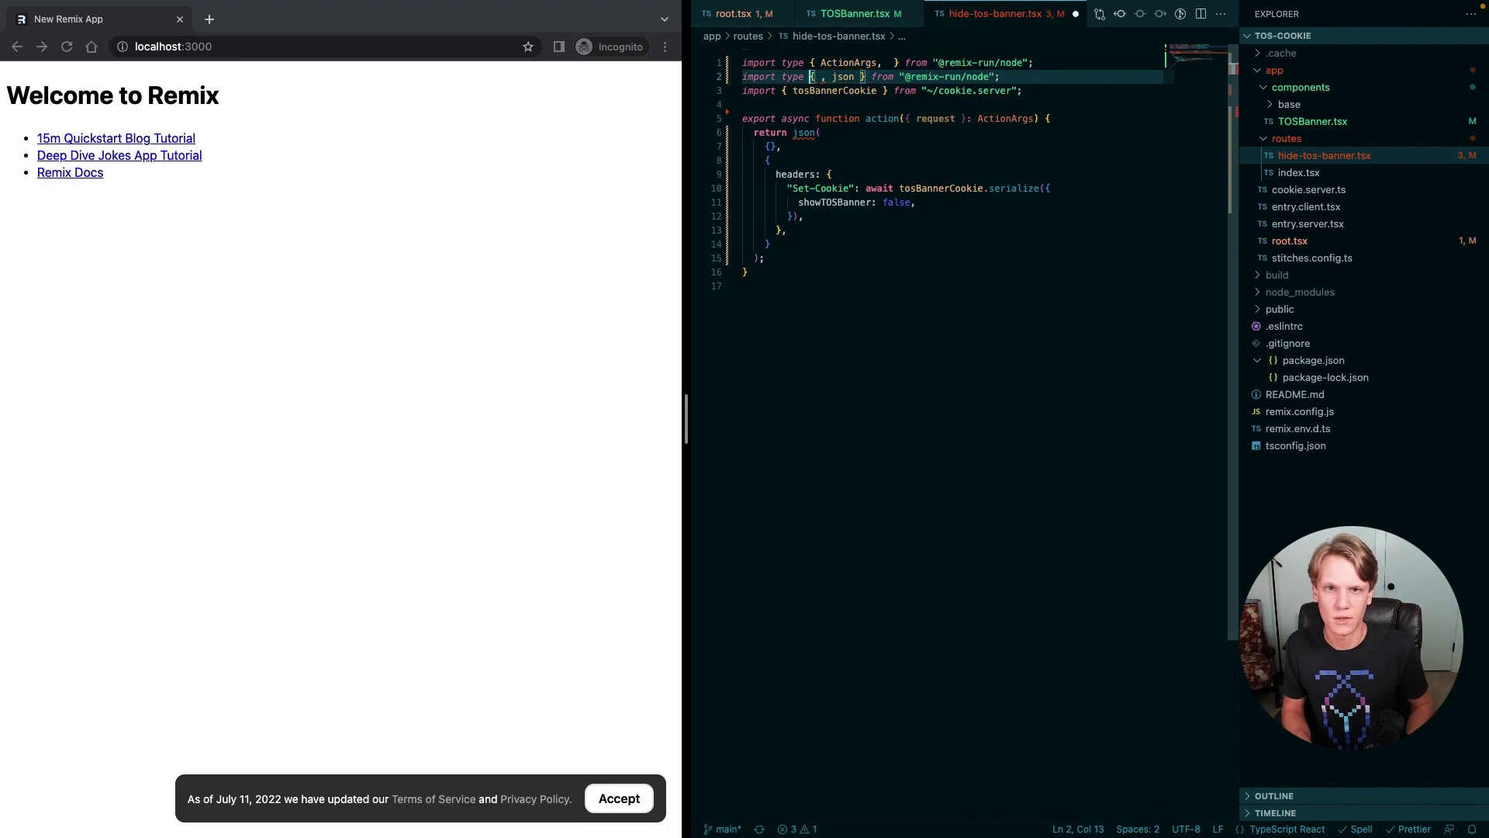
key("alt+BackSpace")
key("BackSpace")
key("BackSpace")
key("ctrl+s")
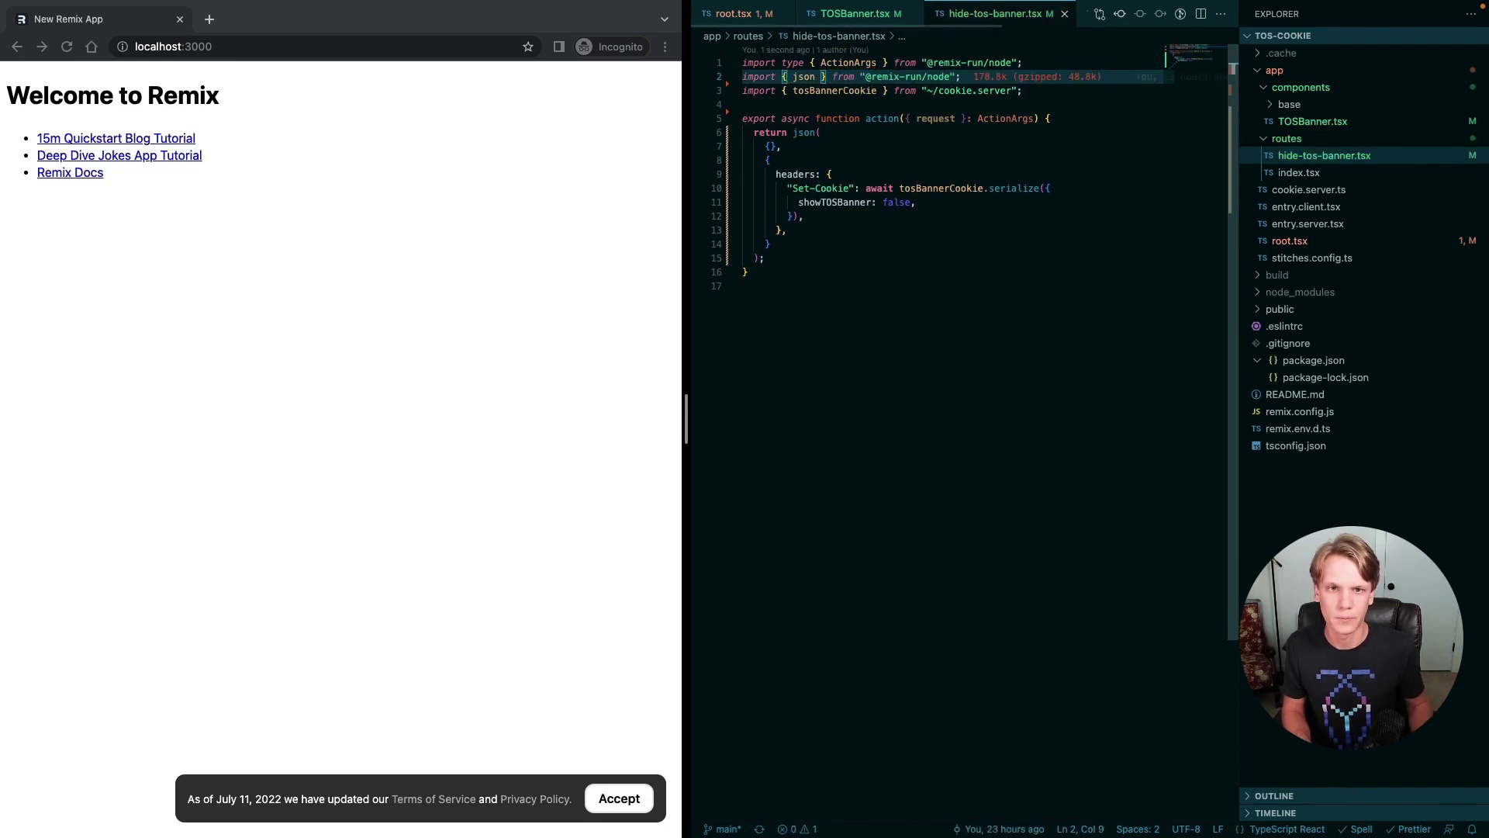
left_click(469, 335)
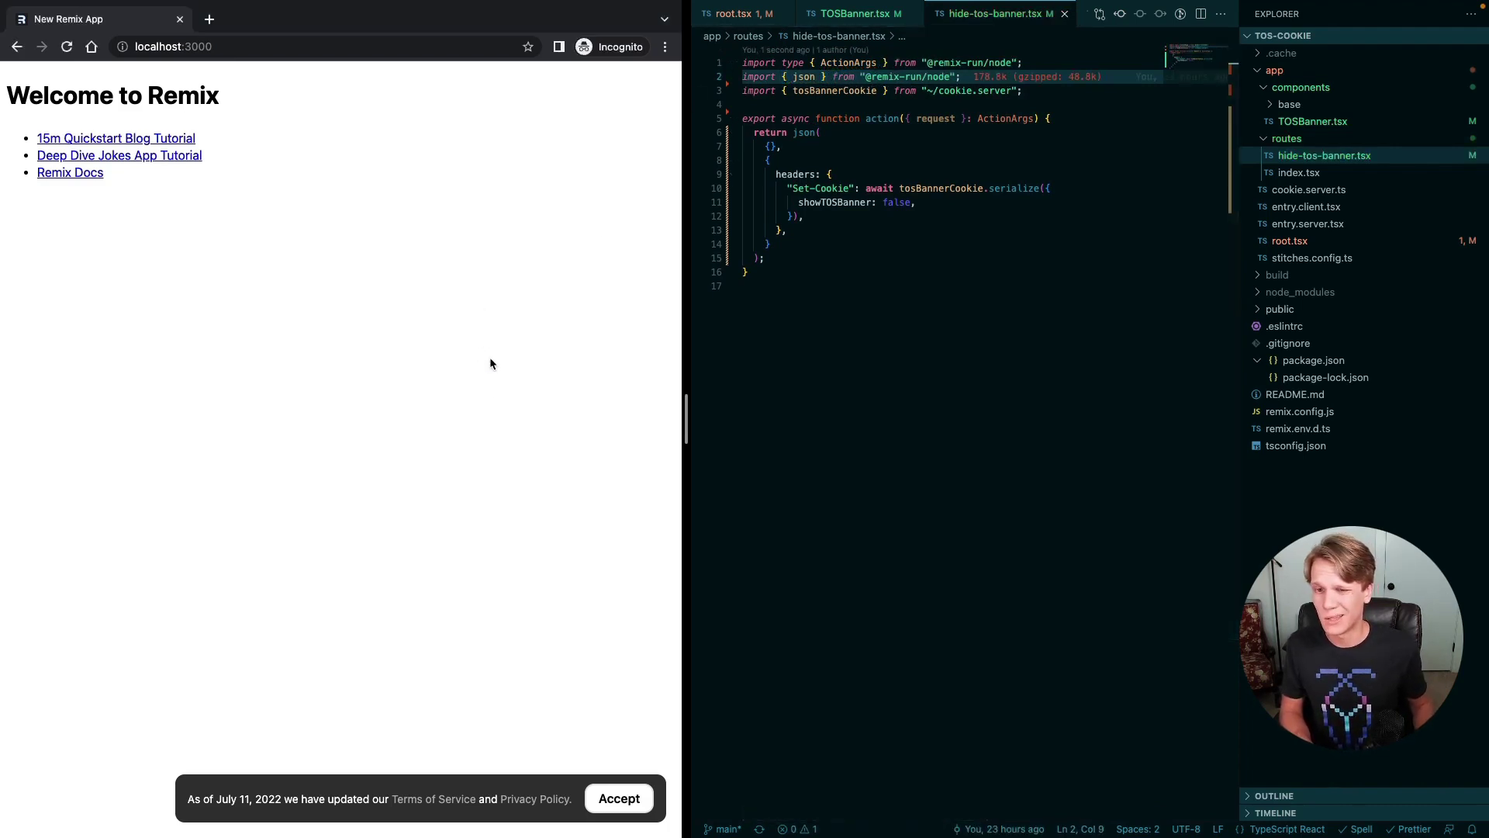
Step: Accept the terms banner, clear localhost's cookies in DevTools Application, and reload to restore the banner
left_click(644, 787)
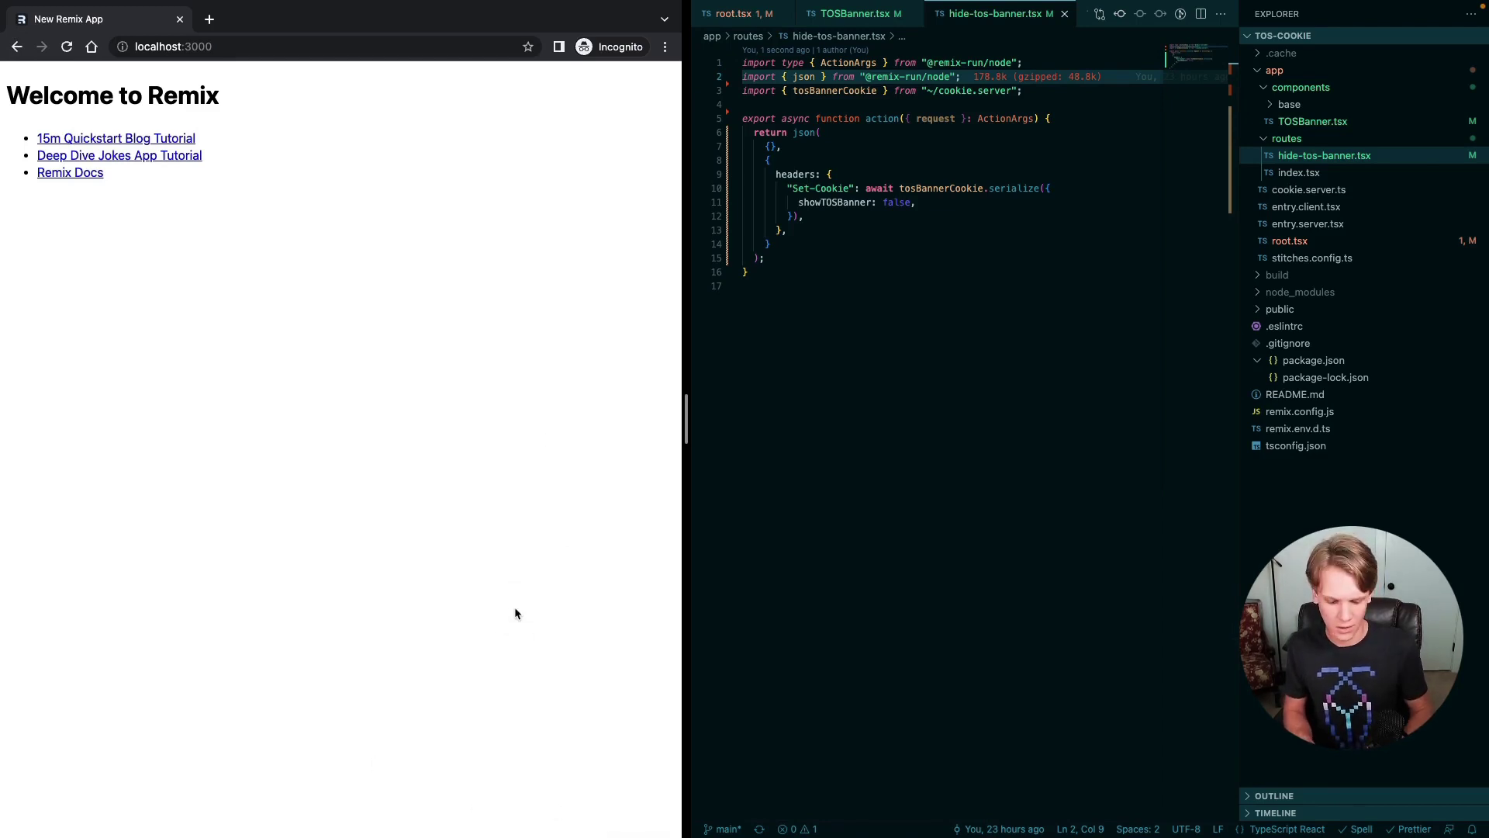
key("super+alt+i")
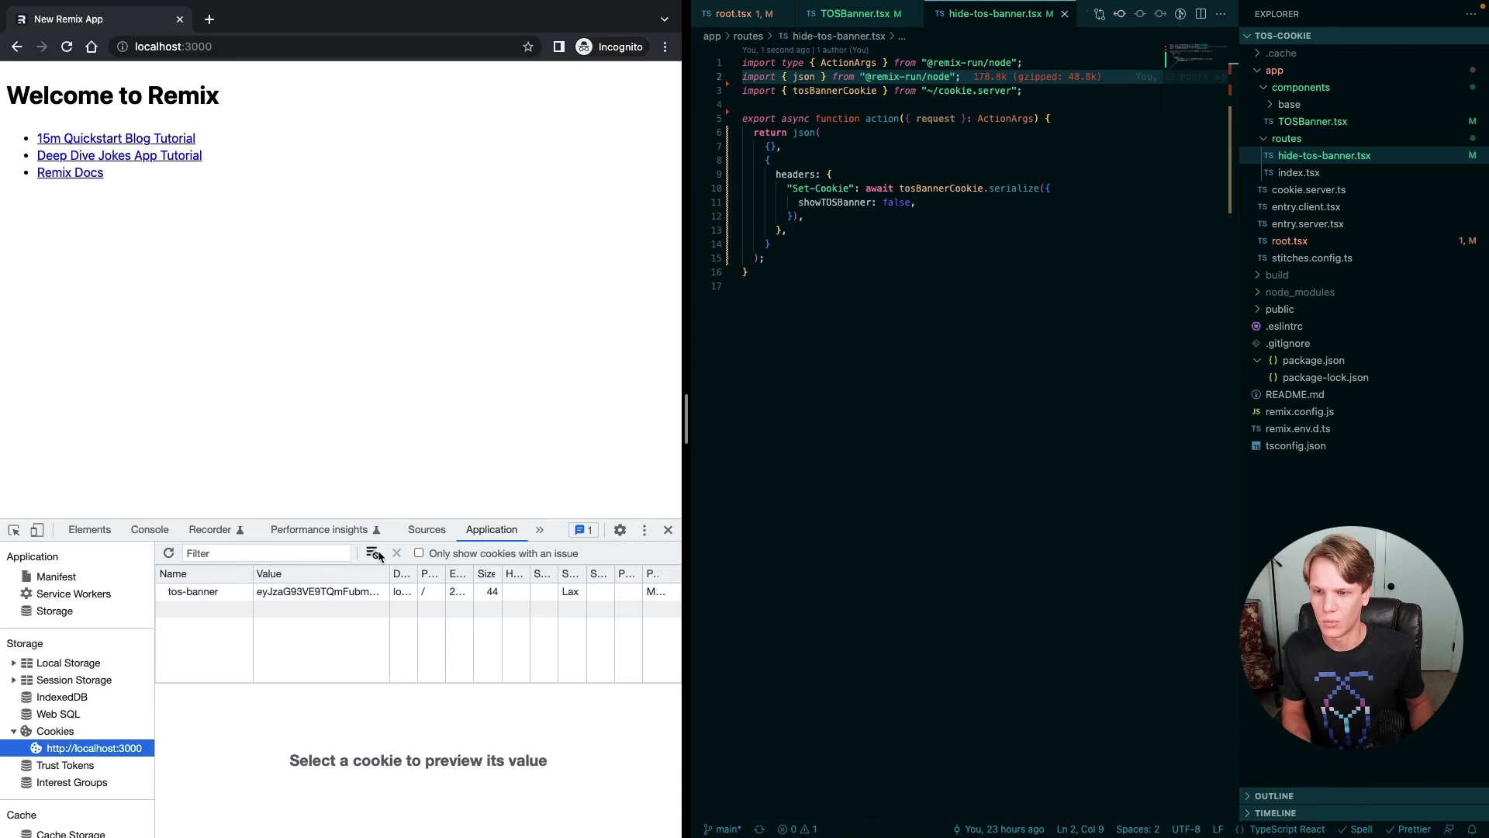
left_click(373, 554)
key("super+r")
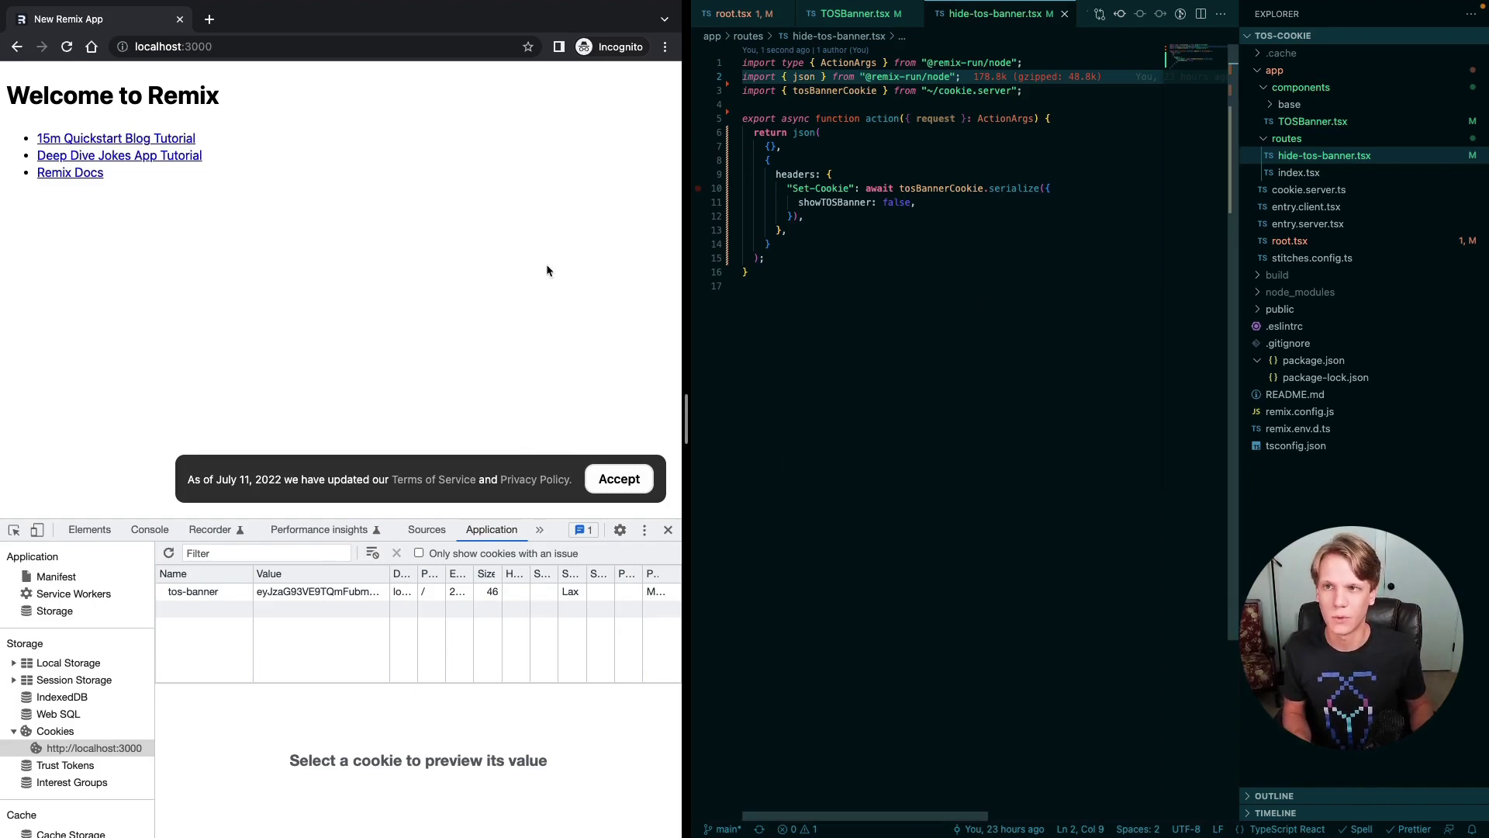
left_click(985, 145)
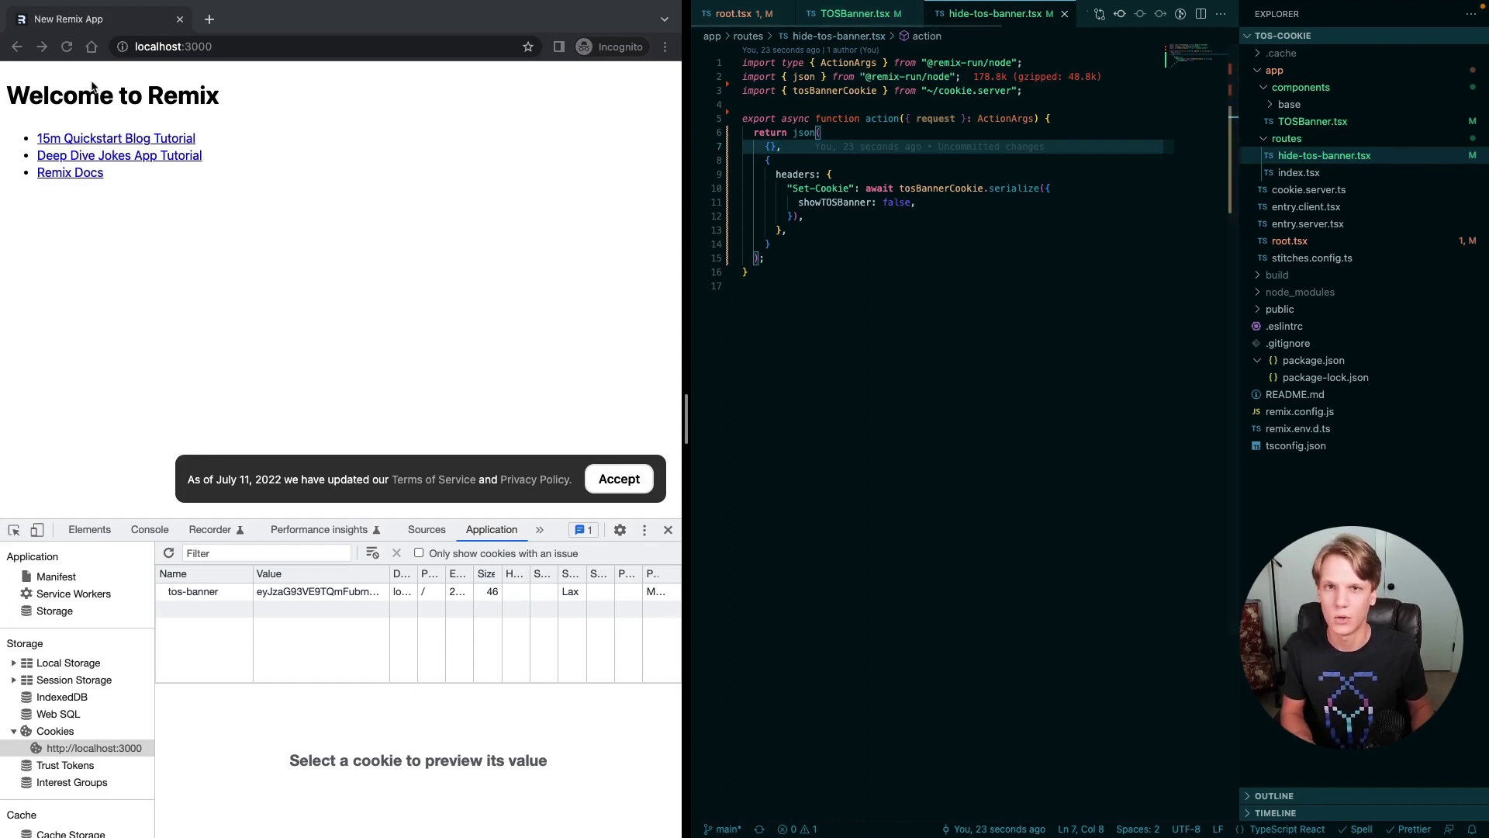
Step: Navigate to localhost:3000/hide-tos-banner, which shows an Unexpected Server Error
left_click(243, 55)
type("/")
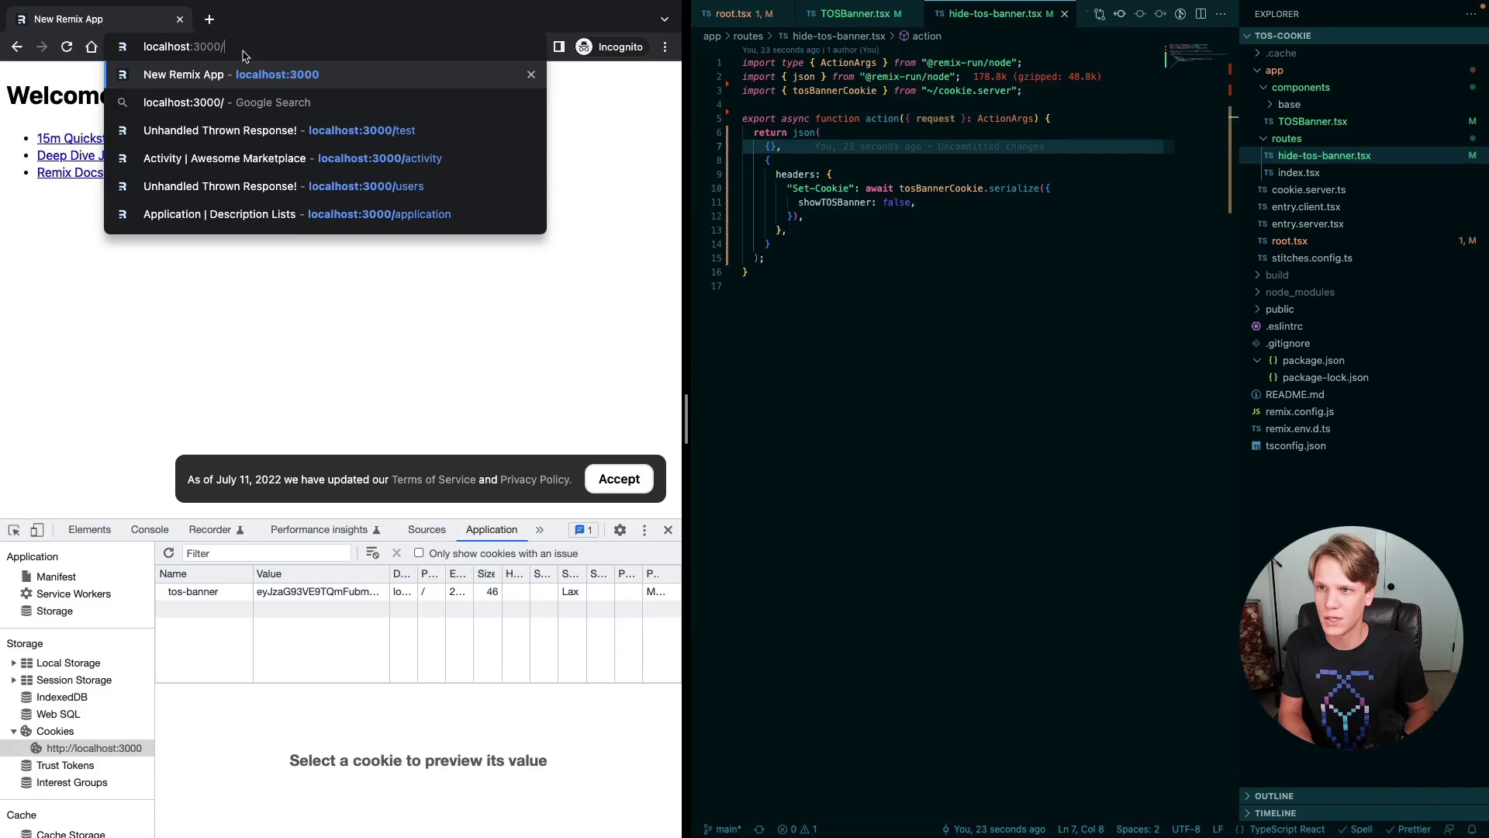
type("hide-")
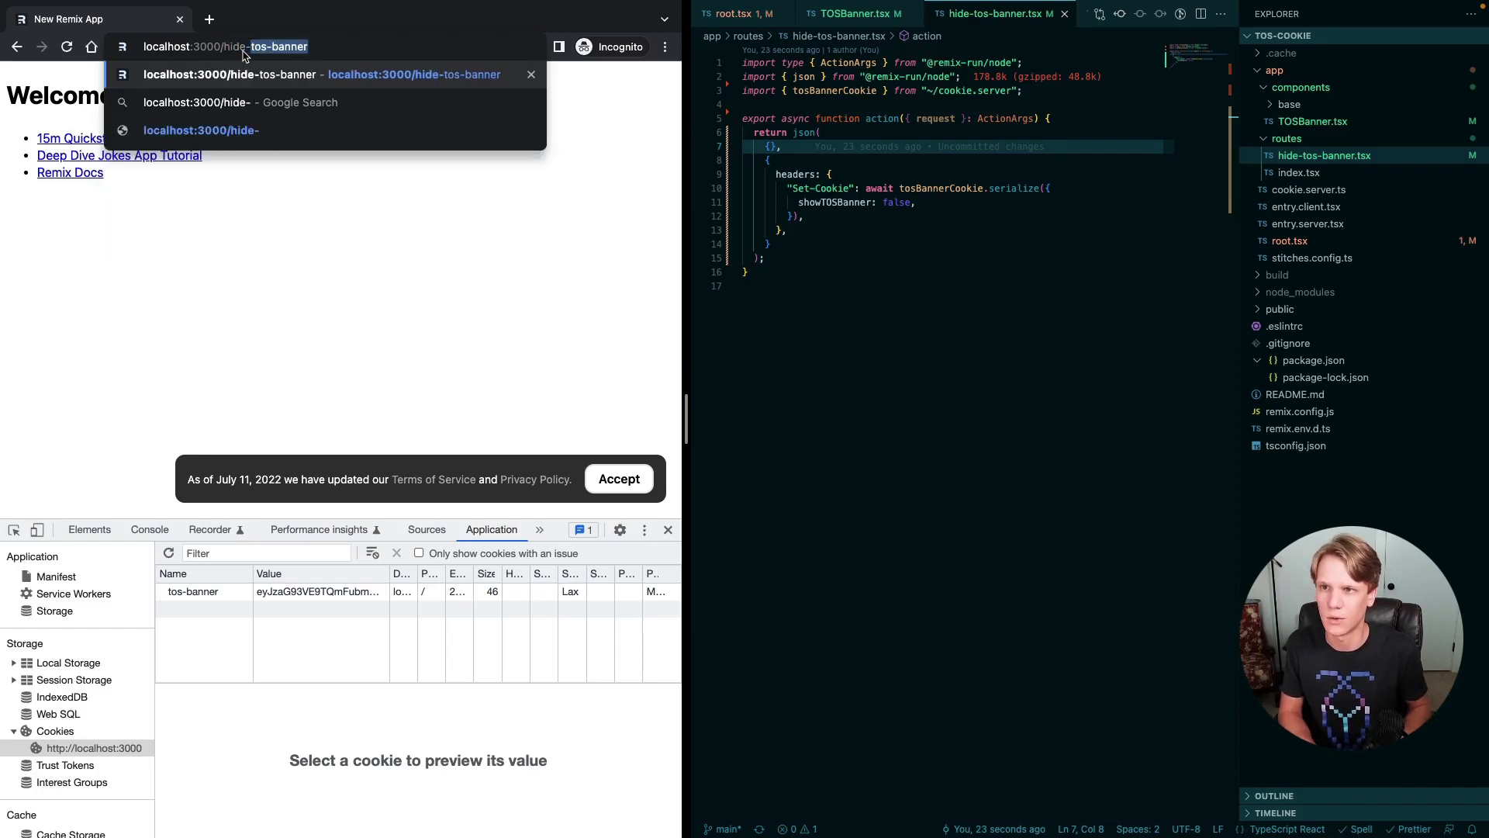
key("Return")
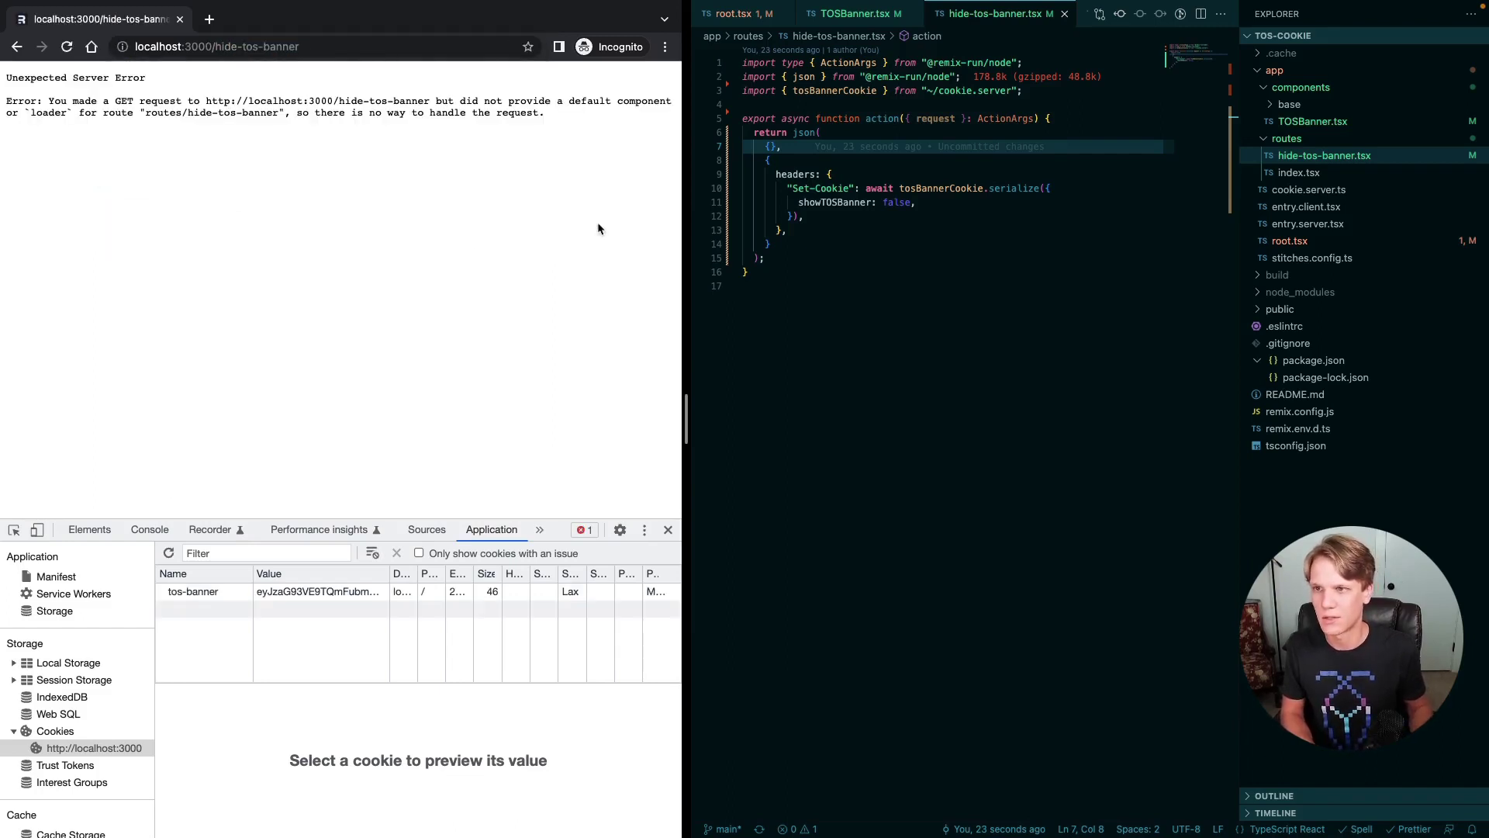
Step: Add a loader returning json("Not allowed", { status: 403 }), save, and reload to see 'Not allowed'
left_click(1071, 90)
key("Return")
key("Return")
type("export async")
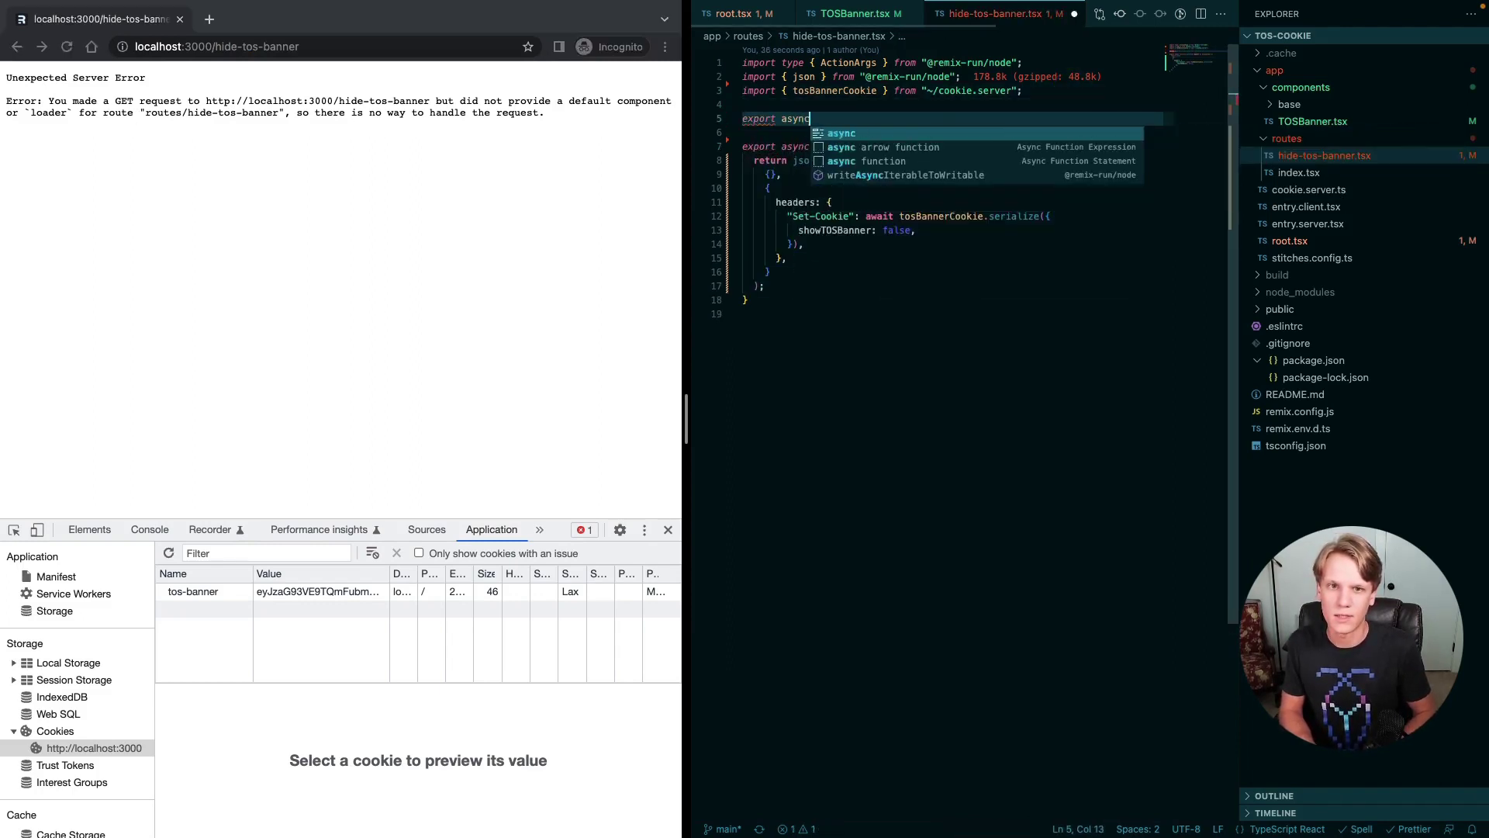
type(" functionloader() {")
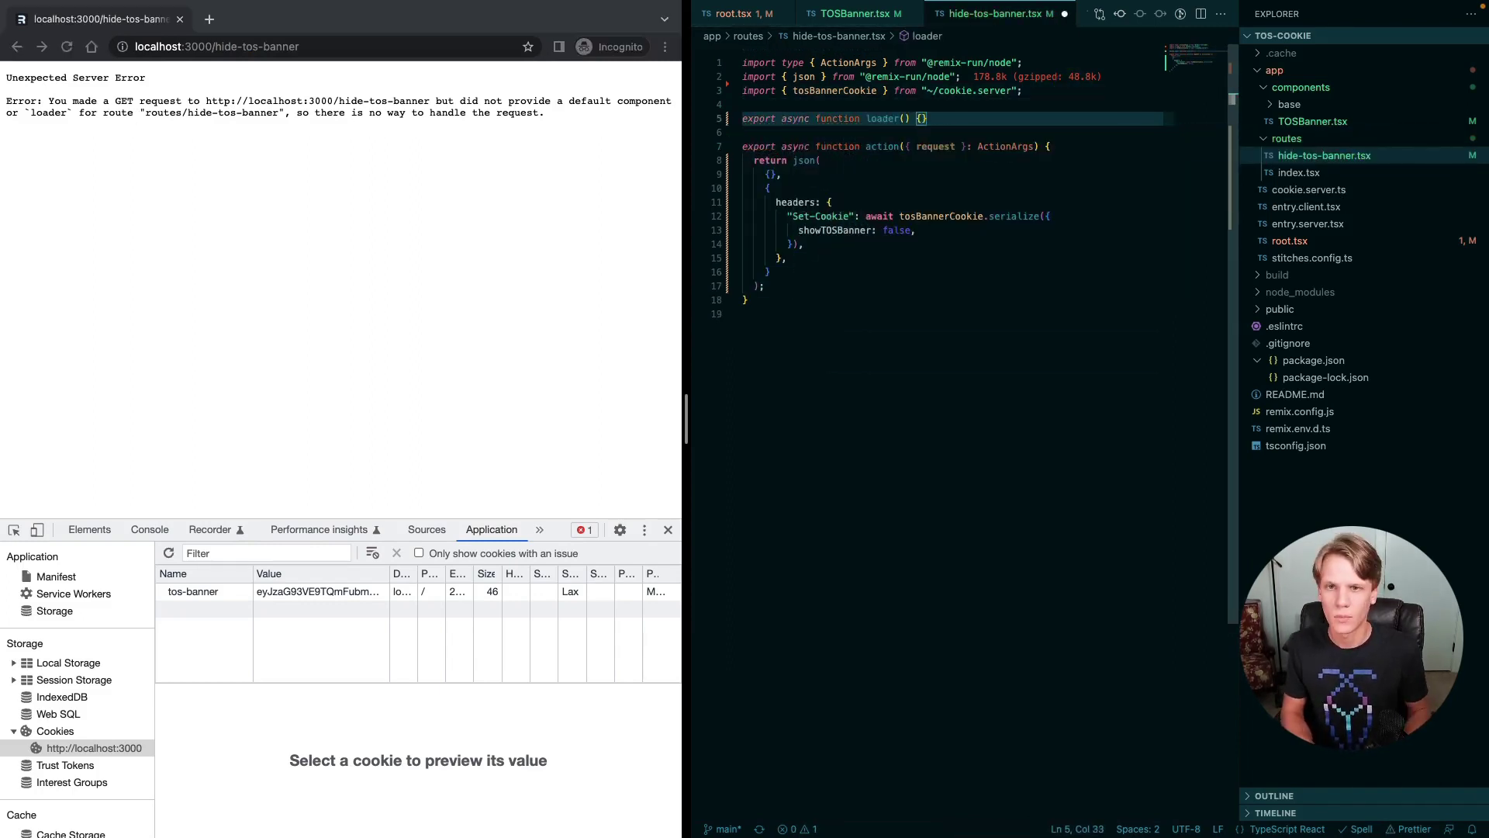
key("Return")
type("eturn json")
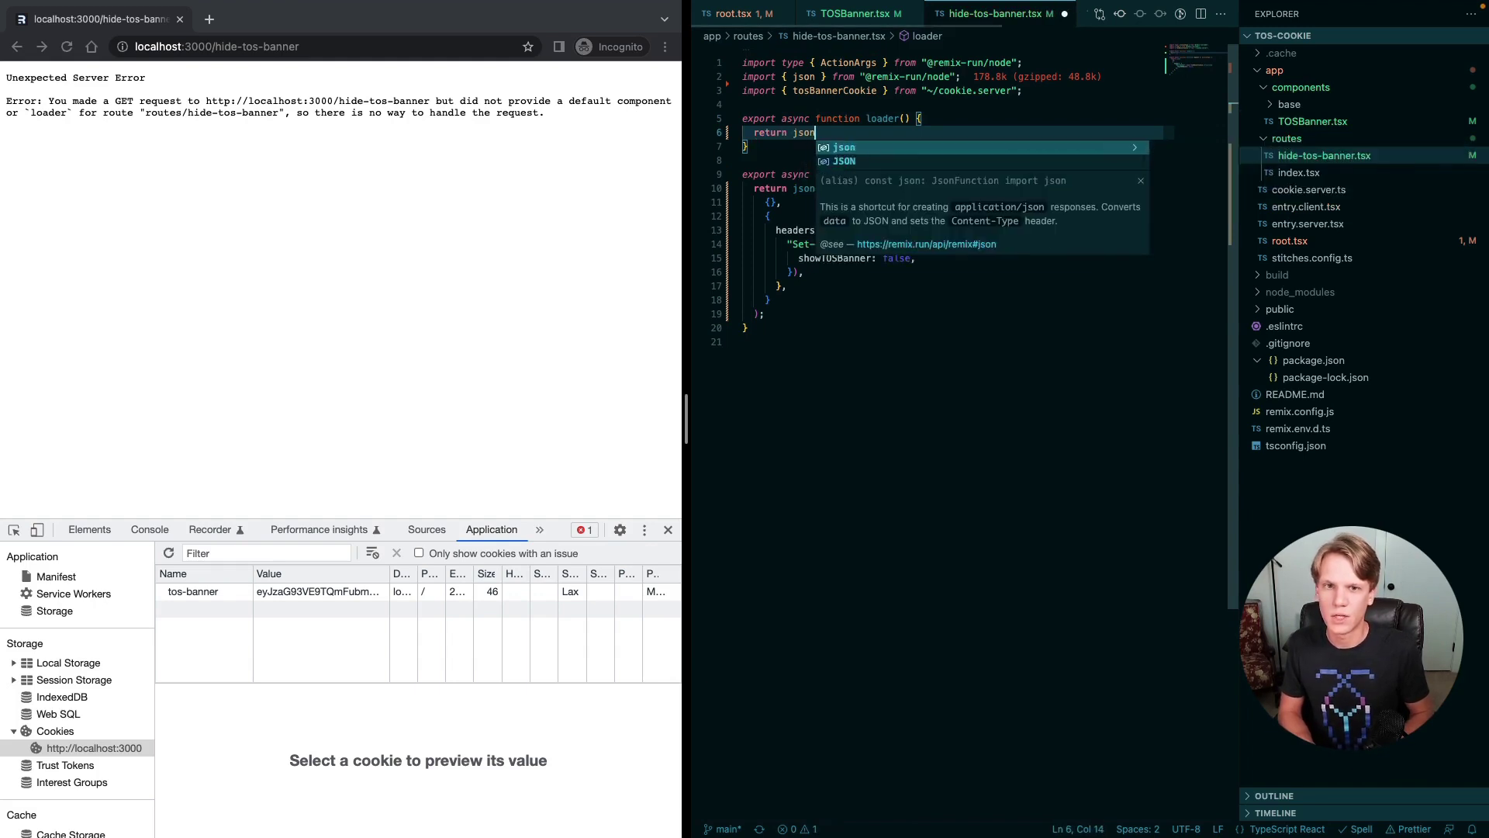
type("('Not allow")
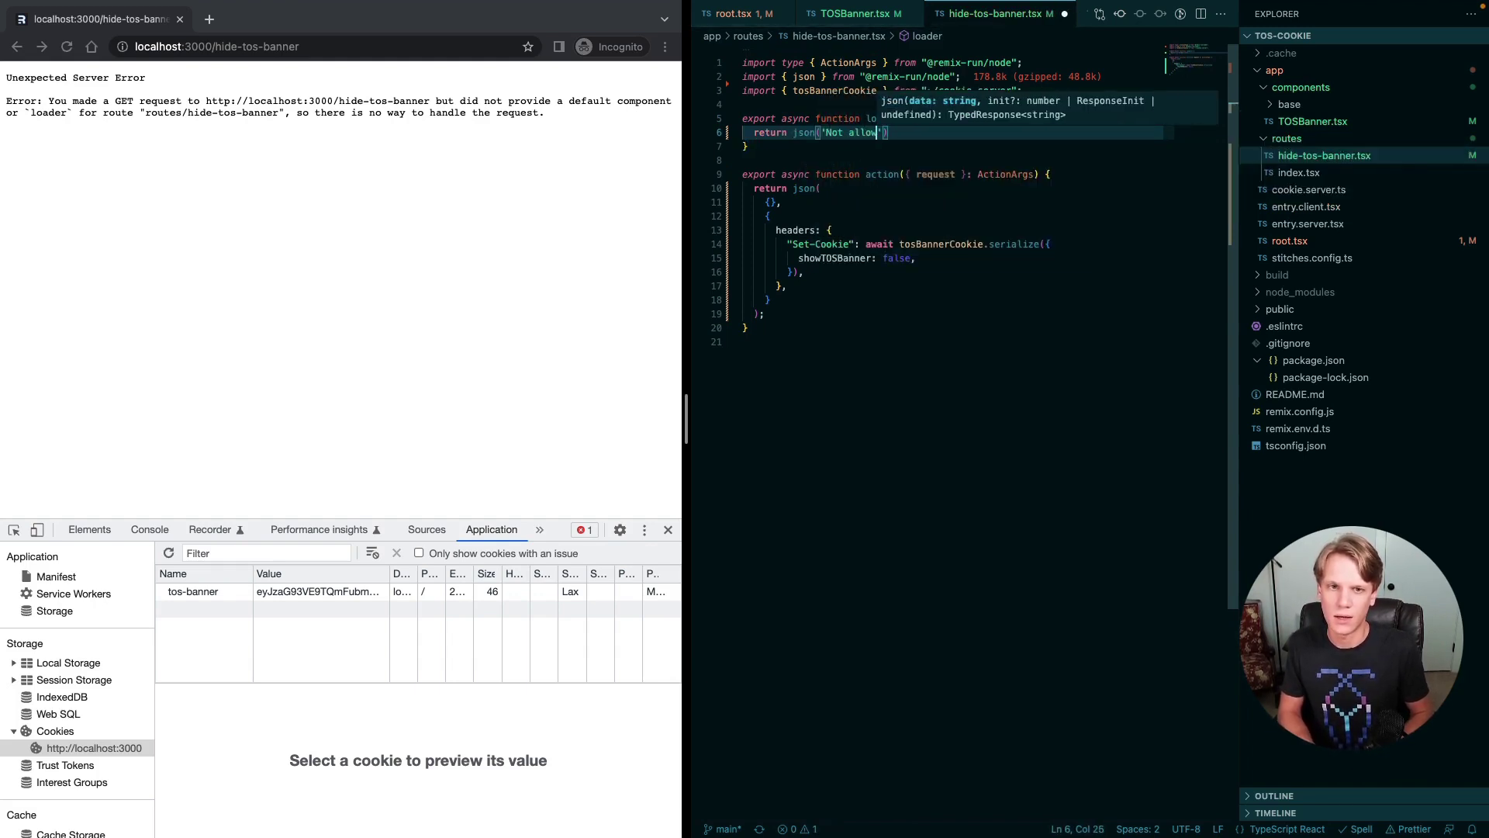
type("d', {status:")
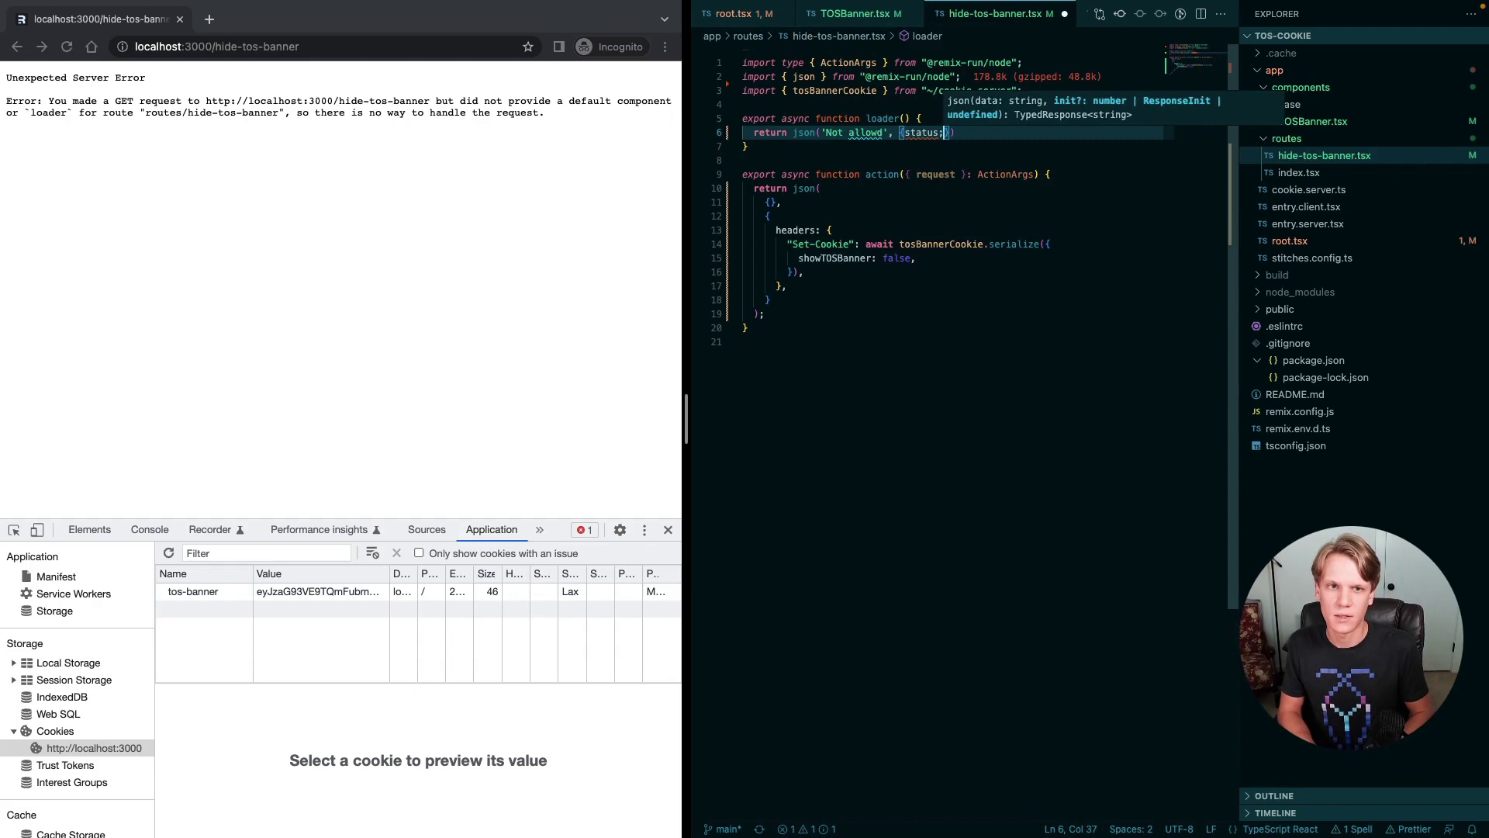
type("403")
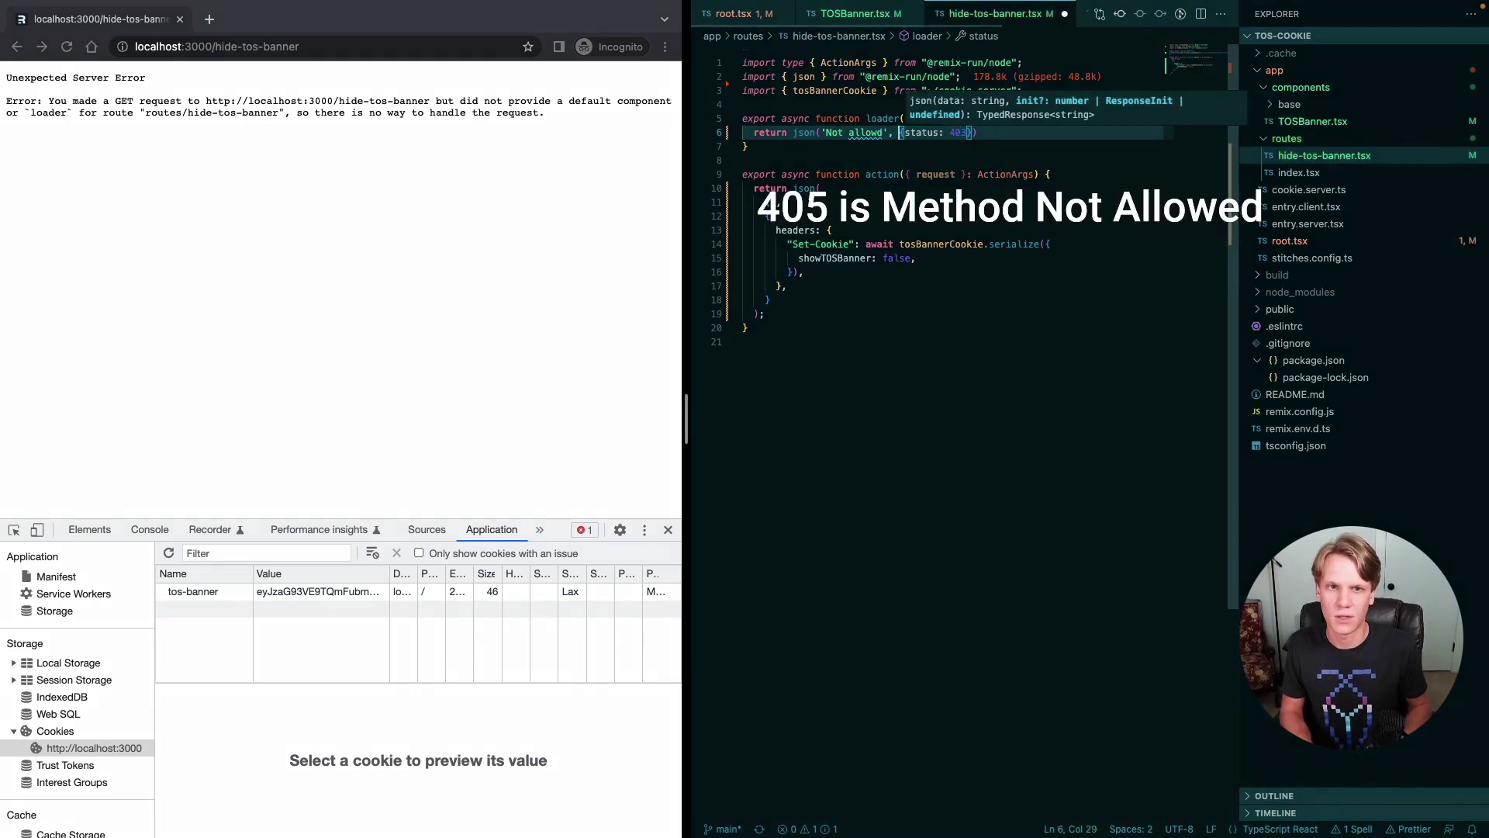
key("ctrl+s")
left_click(336, 224)
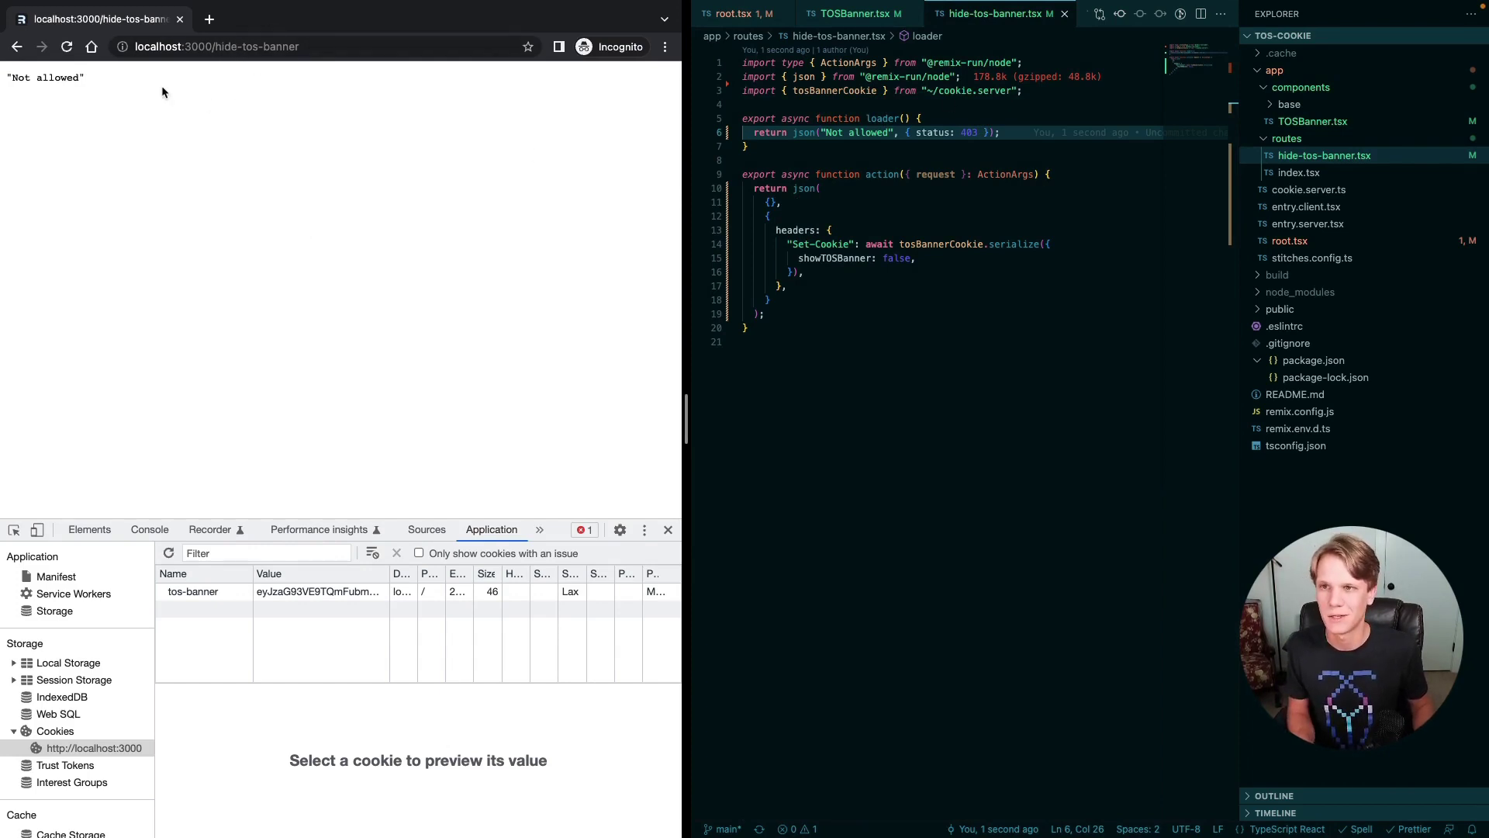
left_click(823, 213)
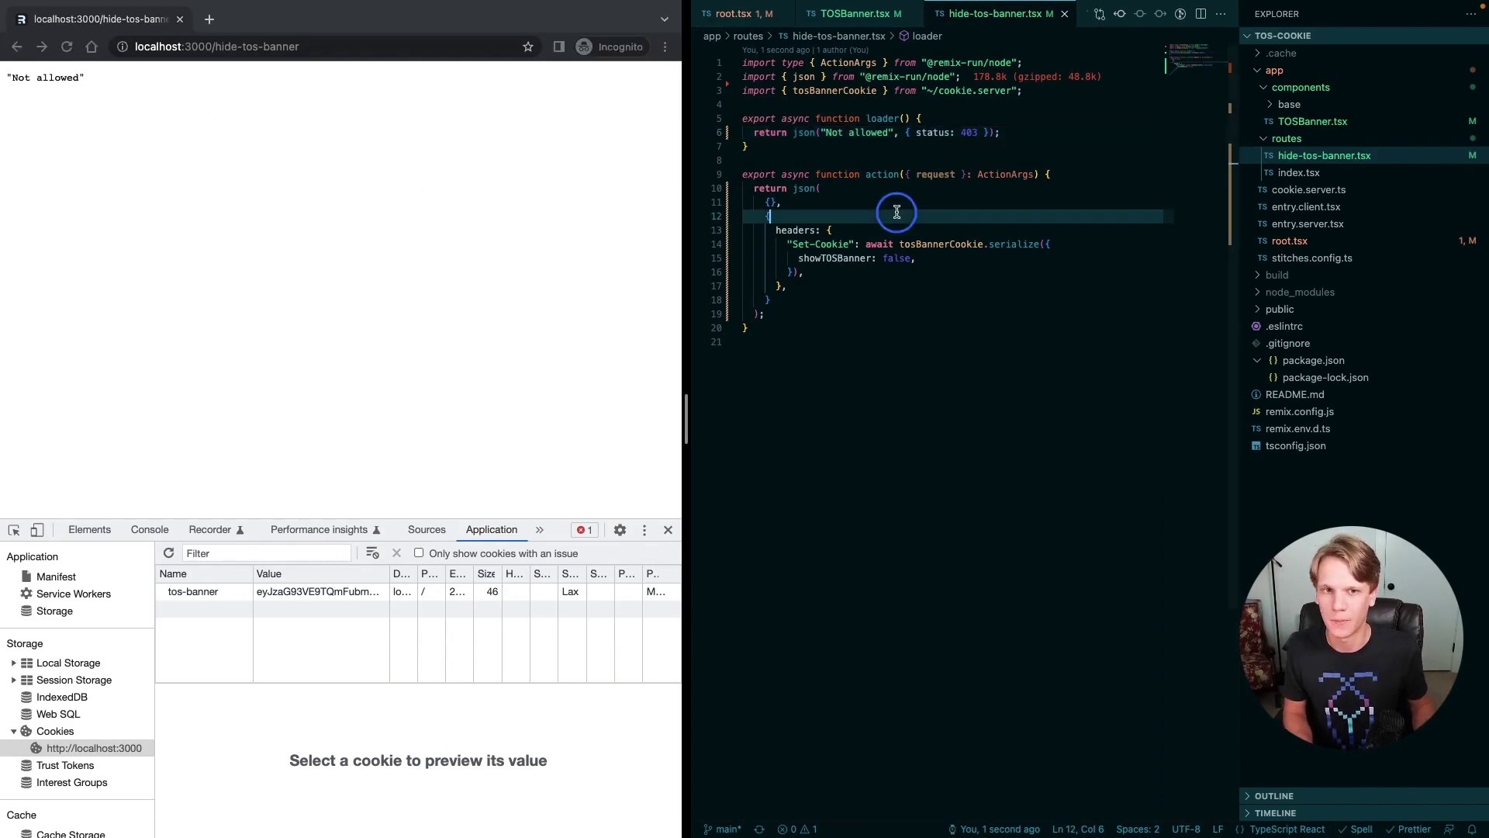
Step: Replace the action's json call with redirect("/"), dropping the empty object argument
left_click(751, 188)
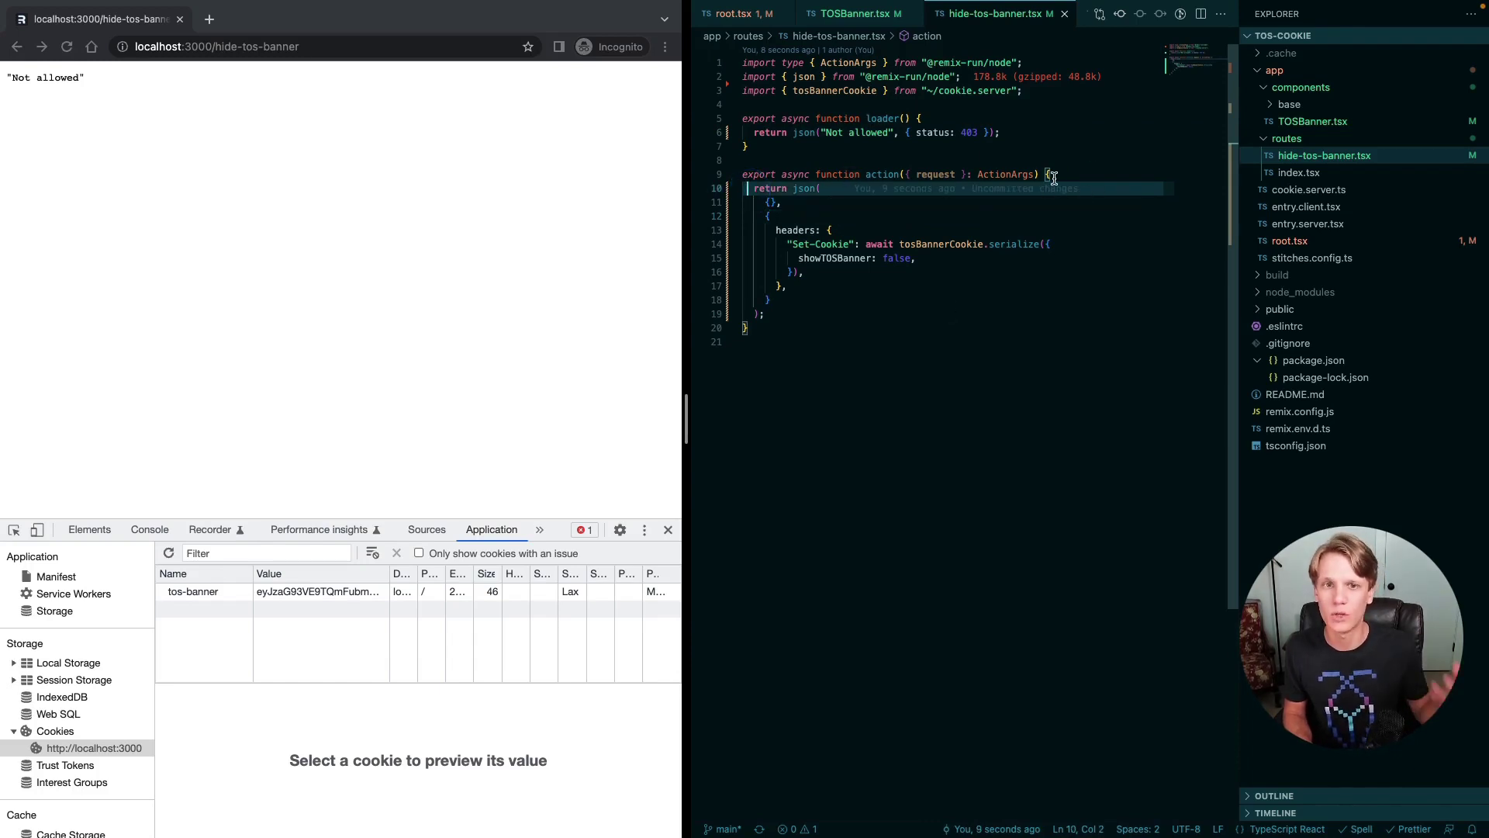
double_click(809, 188)
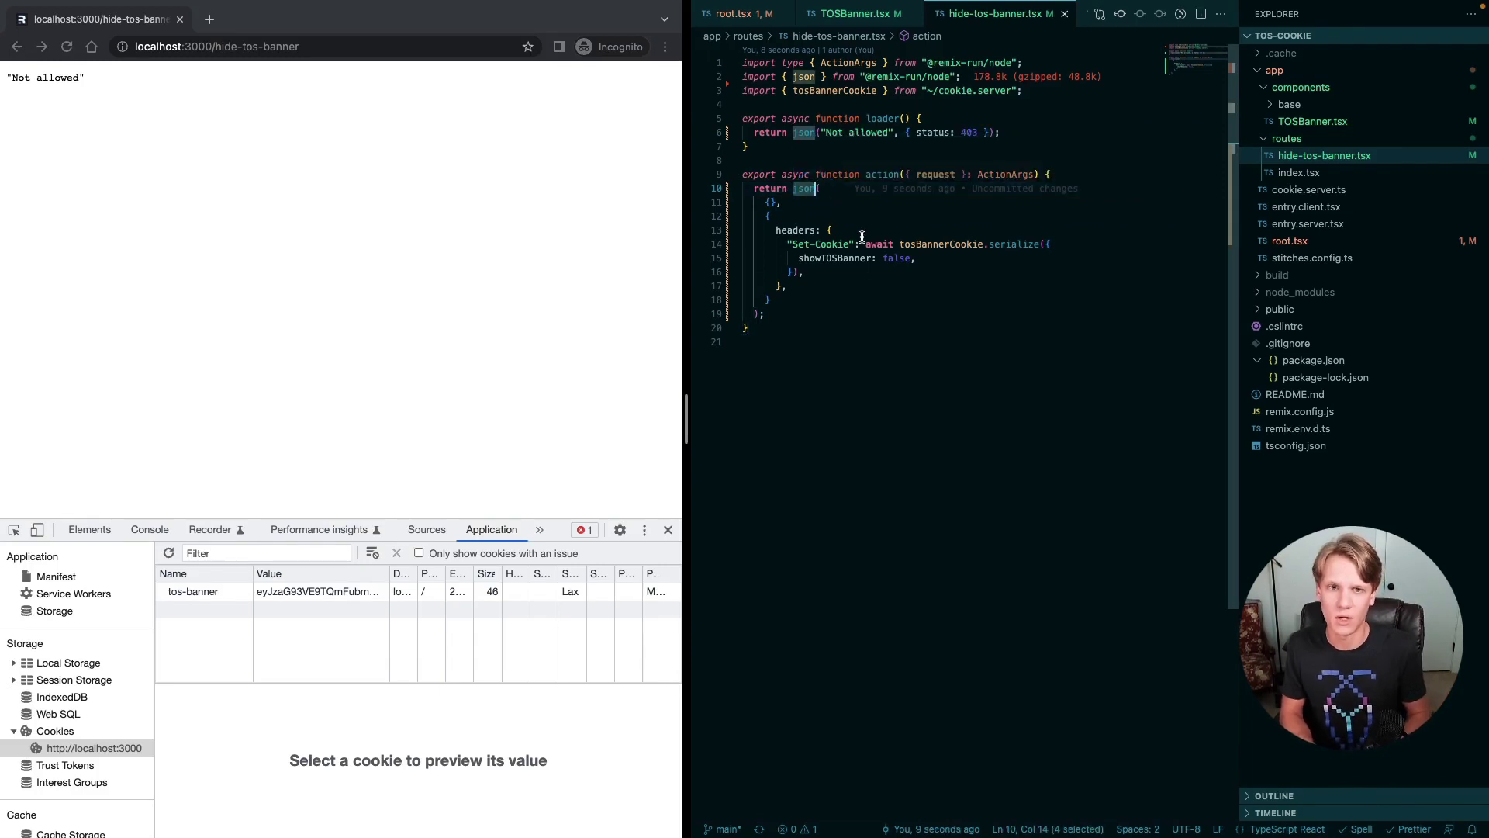
type("redirect")
key("Return")
key("Down")
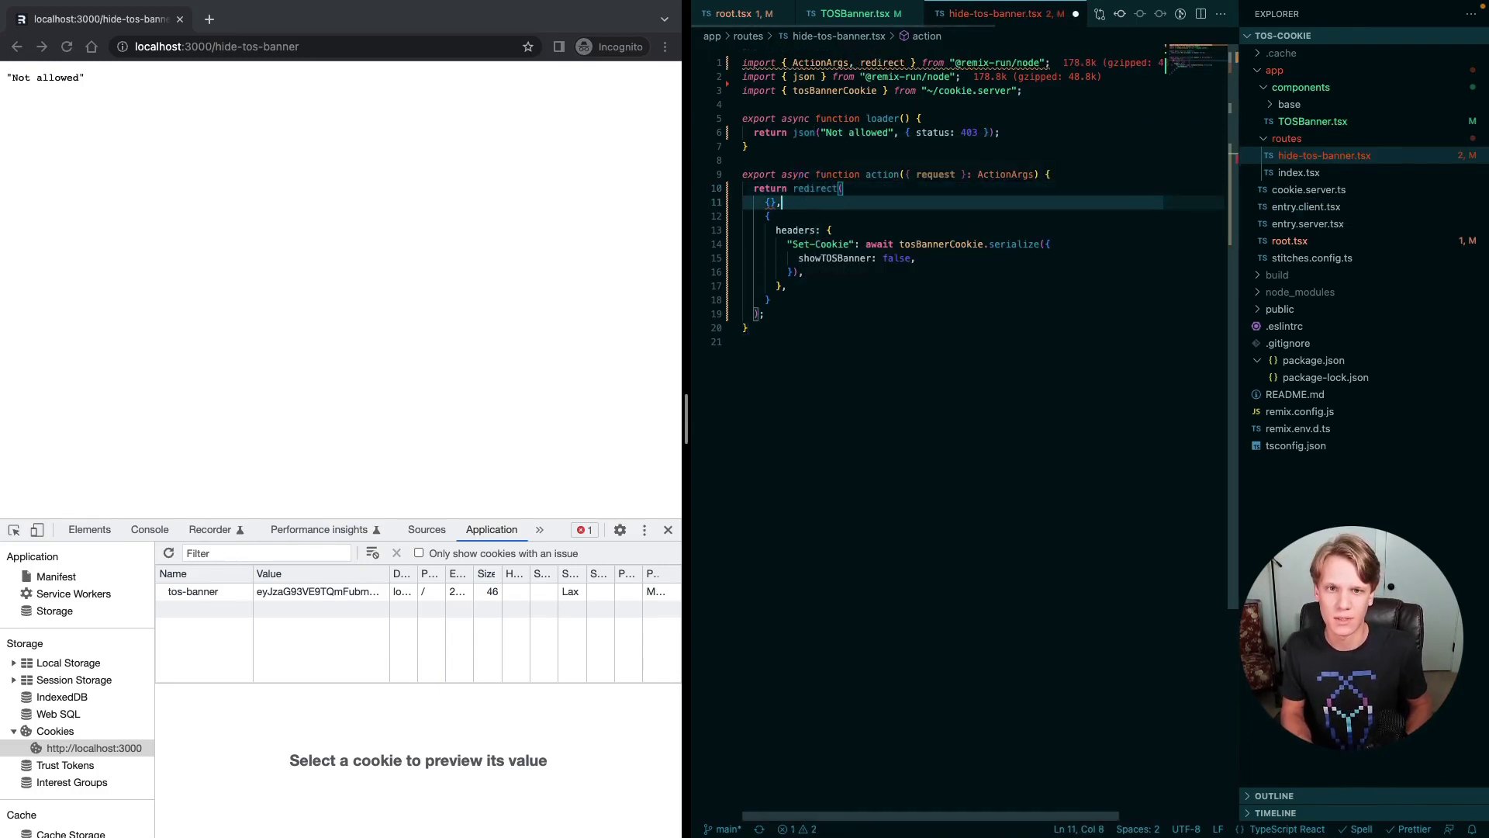
key("Left")
key("BackSpace")
key("BackSpace")
type("\"/")
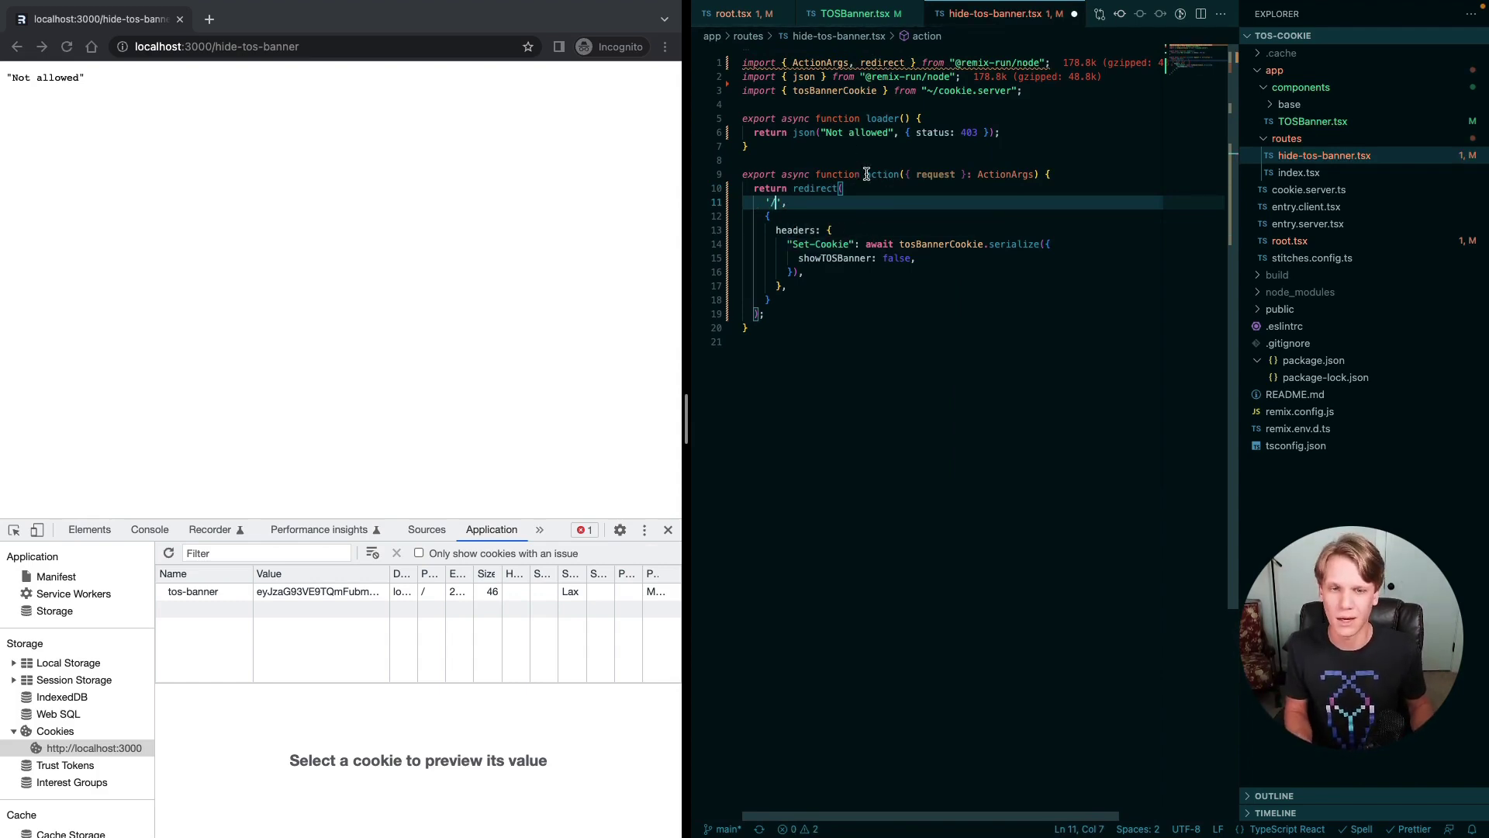
Step: Move redirect into the json import, make ActionArgs an 'import type', and save
double_click(885, 63)
key("ctrl+x")
left_click(818, 77)
type(",")
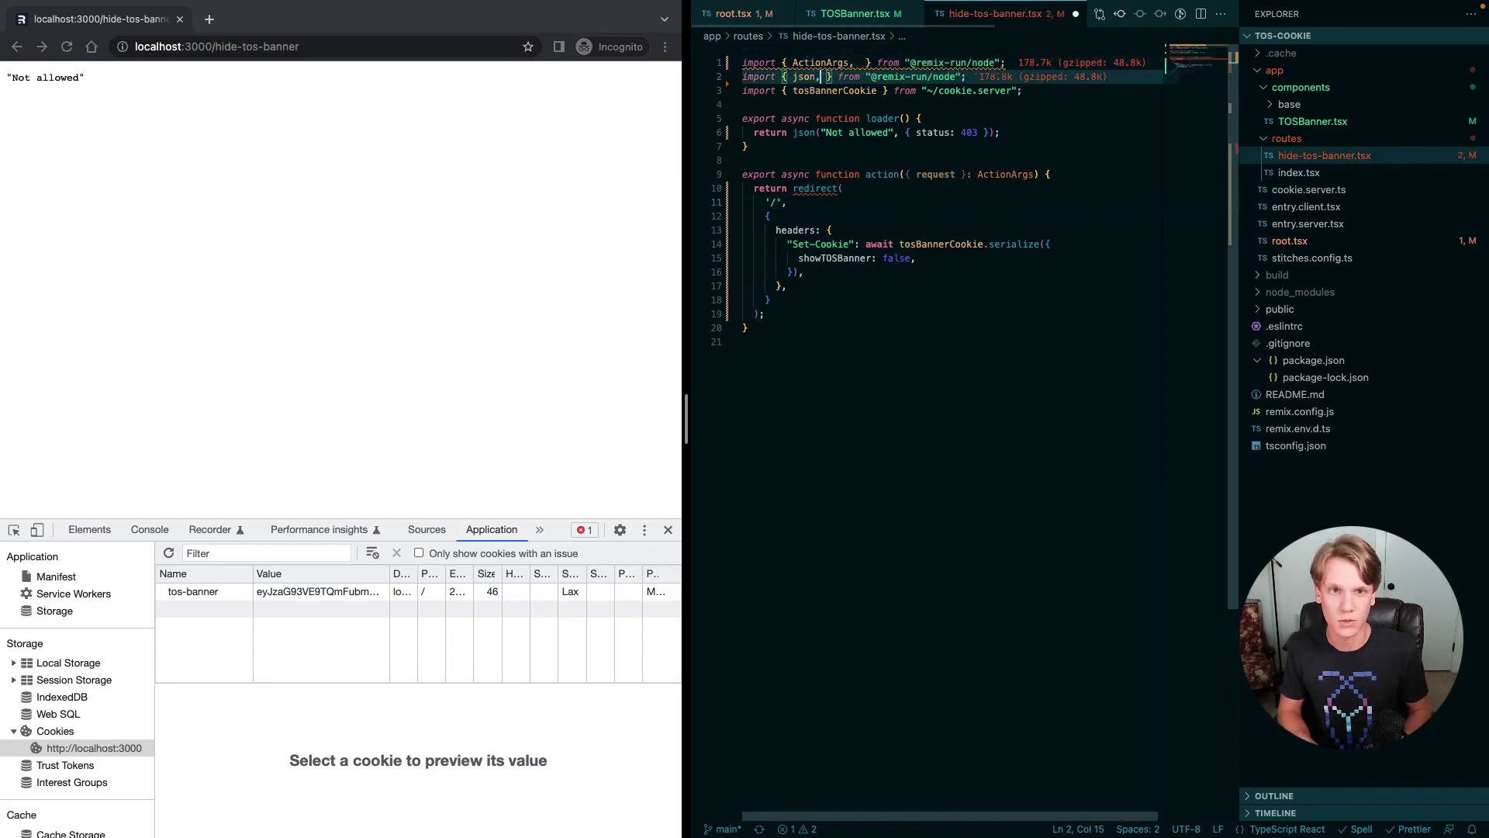
key("ctrl+v")
key("ctrl+s")
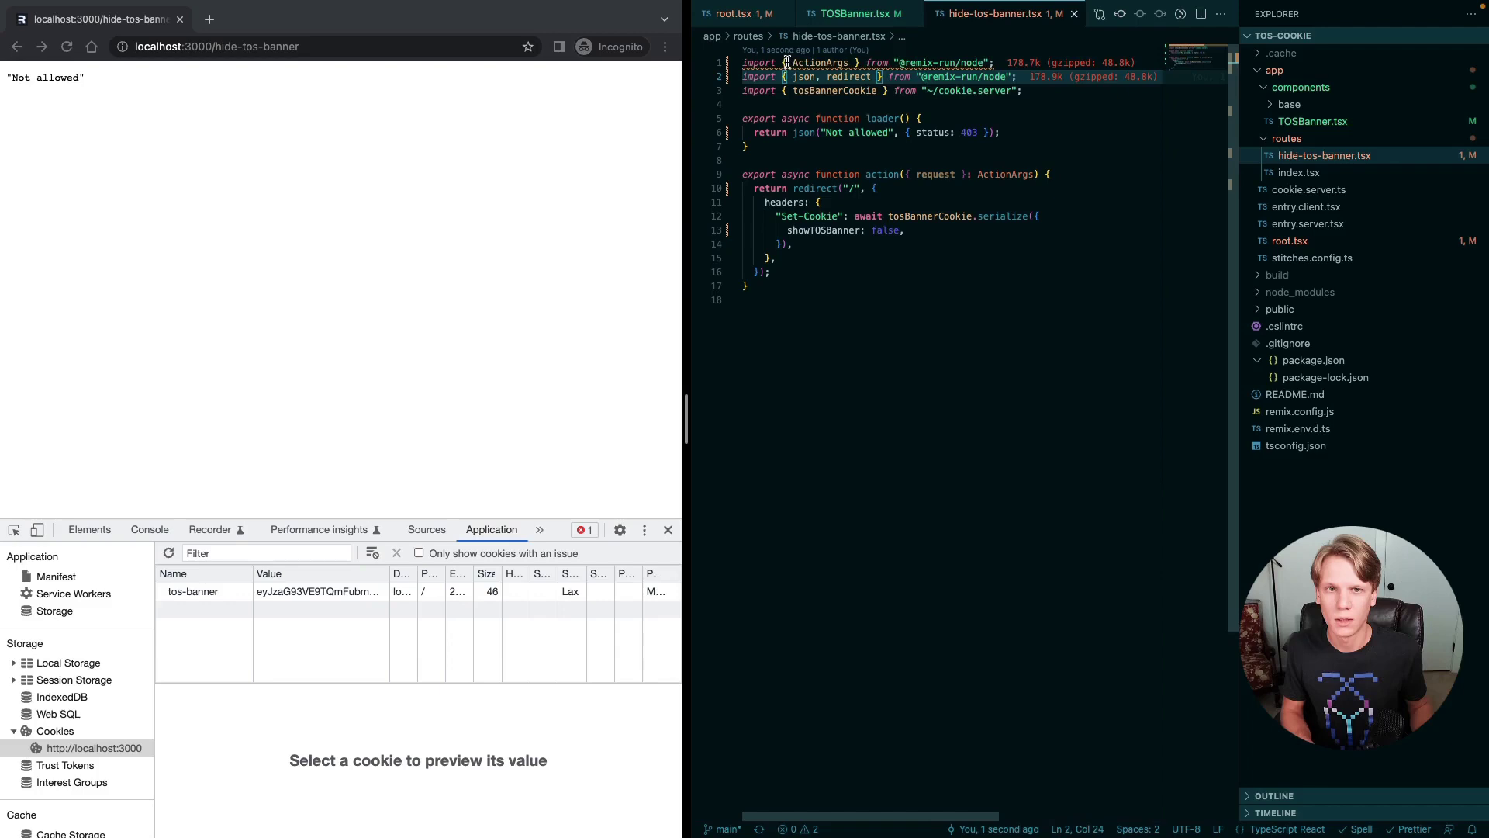
left_click(780, 62)
type("type")
key("ctrl+s")
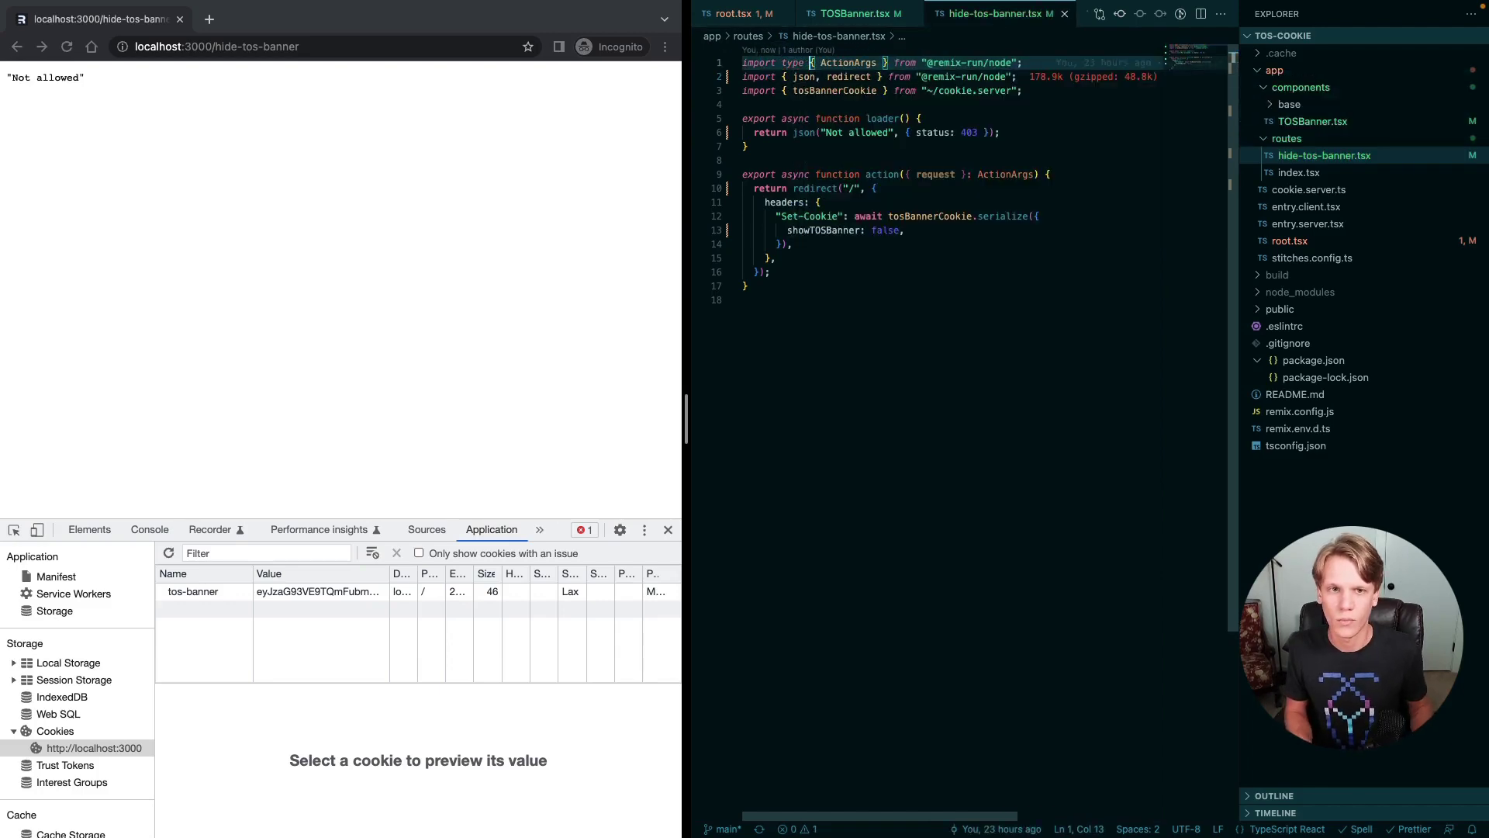
Step: Add <input hidden name='redirectUrl' value={} /> inside the fetcher.Form in TOSBanner.tsx
left_click(855, 13)
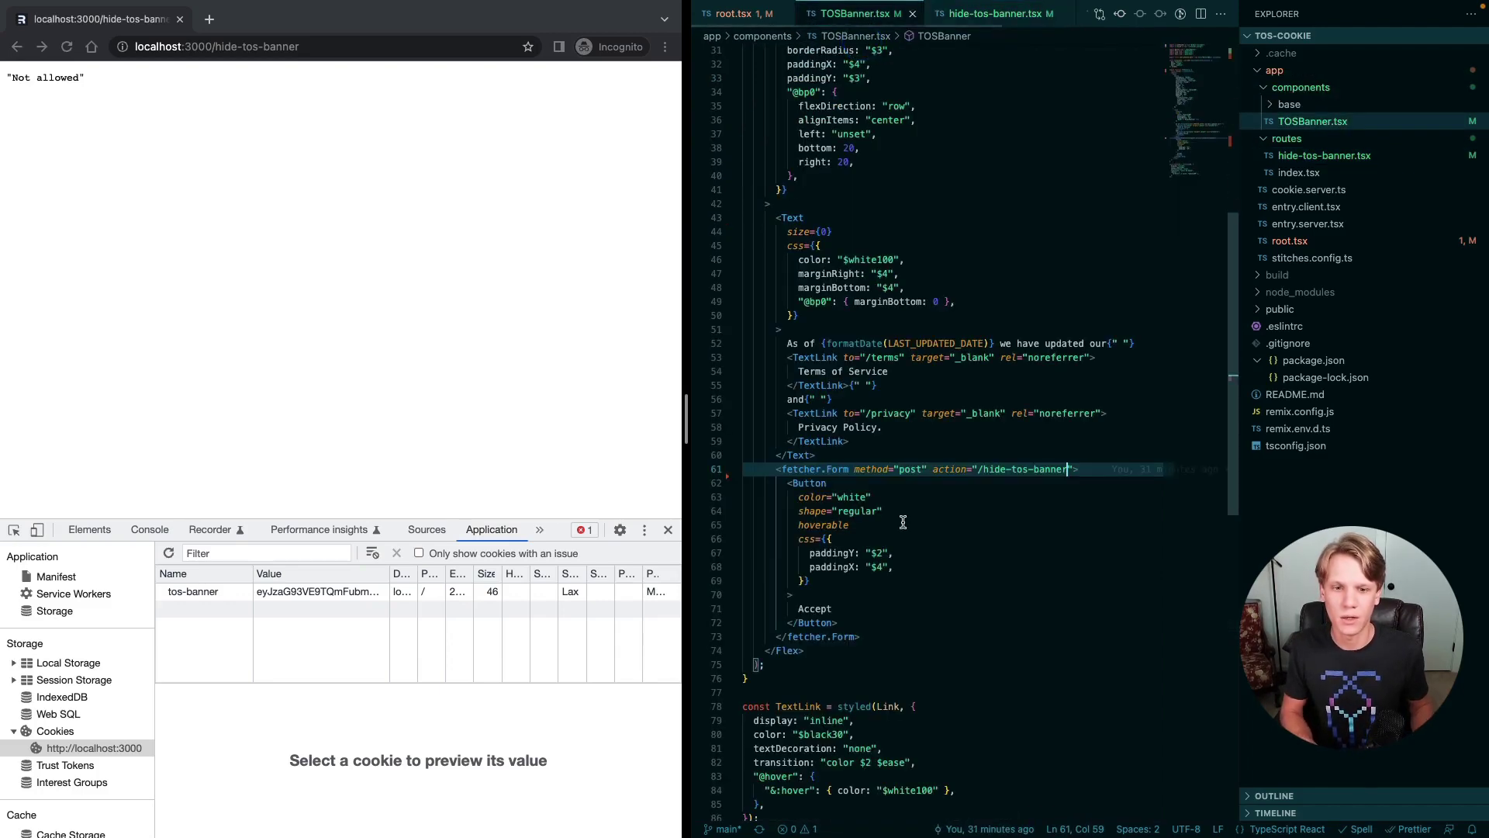
scroll(905, 506, "down", 1)
key("Return")
type("<inpu")
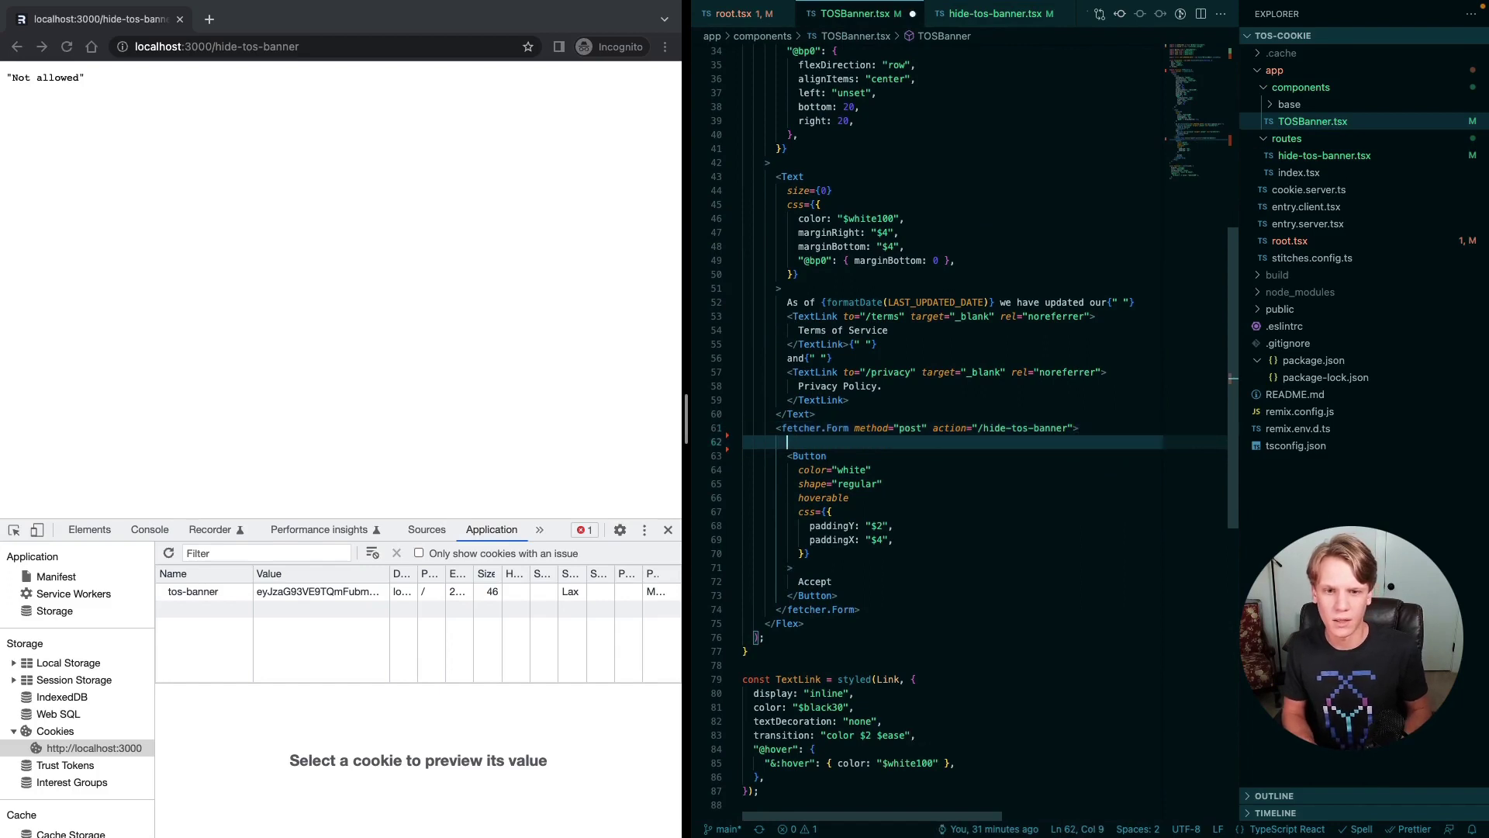
type("t type=\"")
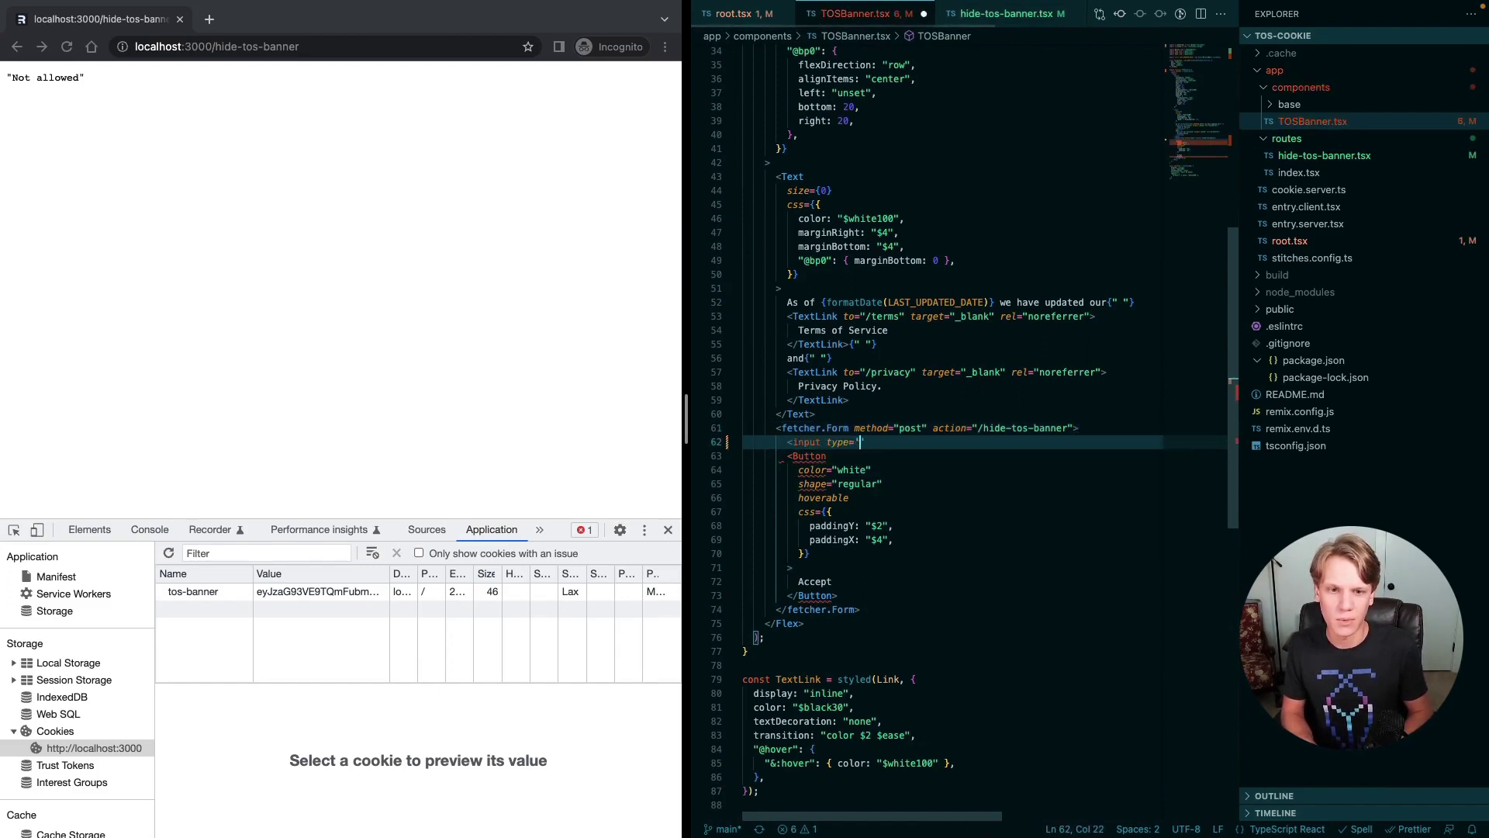
key("BackSpace")
key("BackSpace")
key("BackSpace")
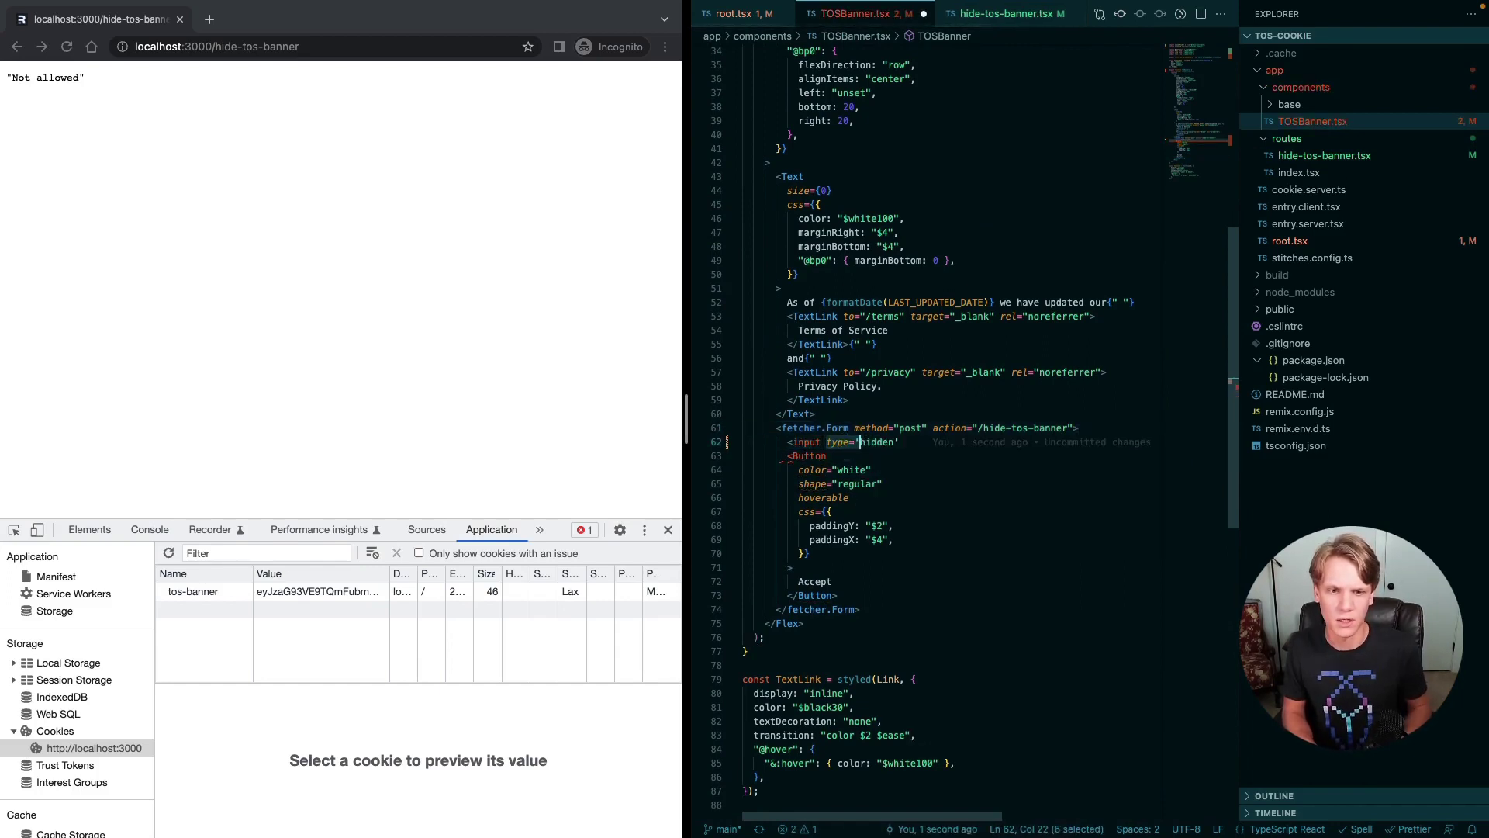
type("hidden name=")
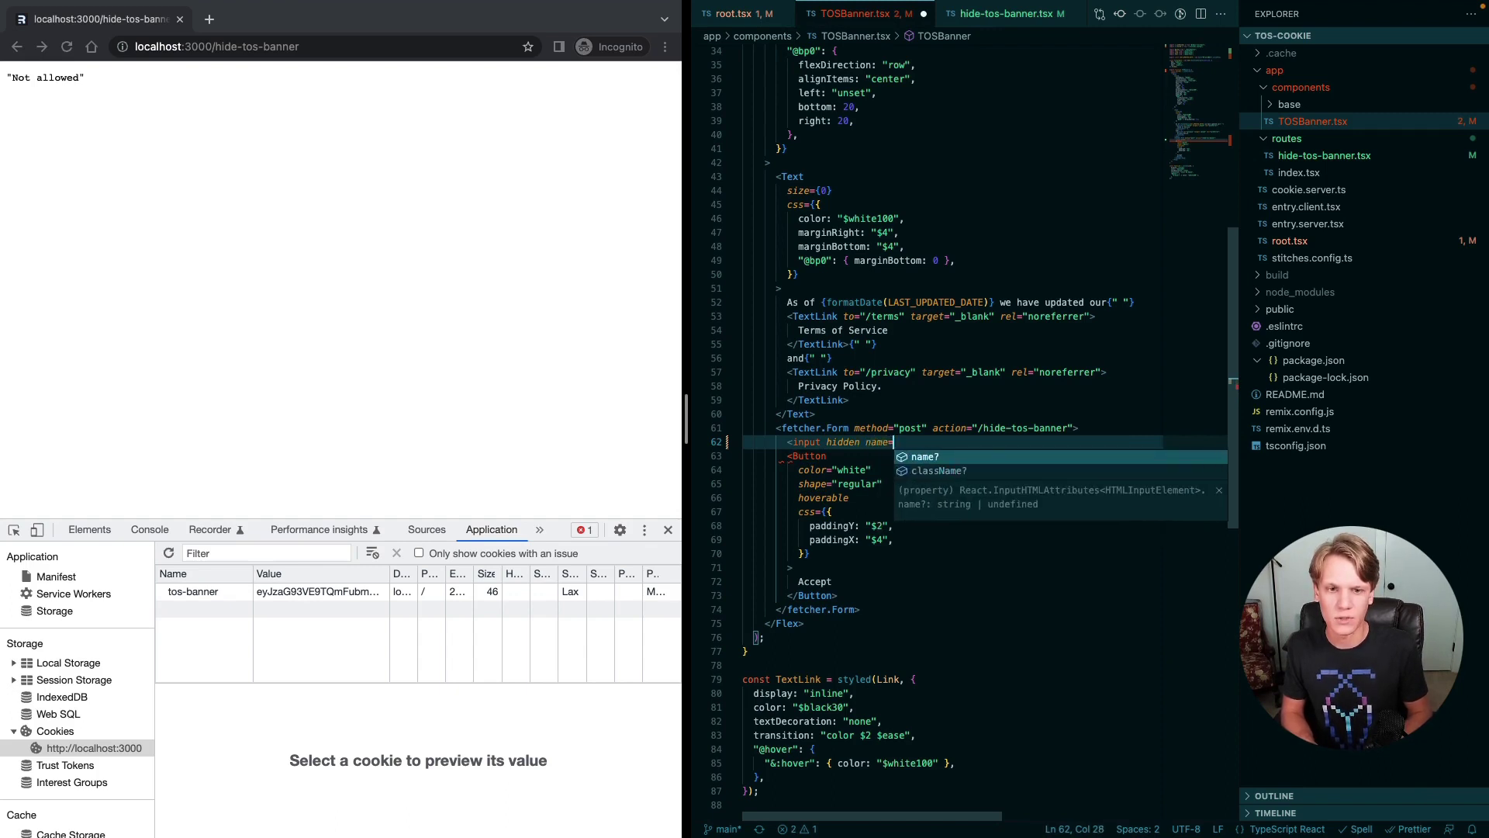
type("'redirectUrl'")
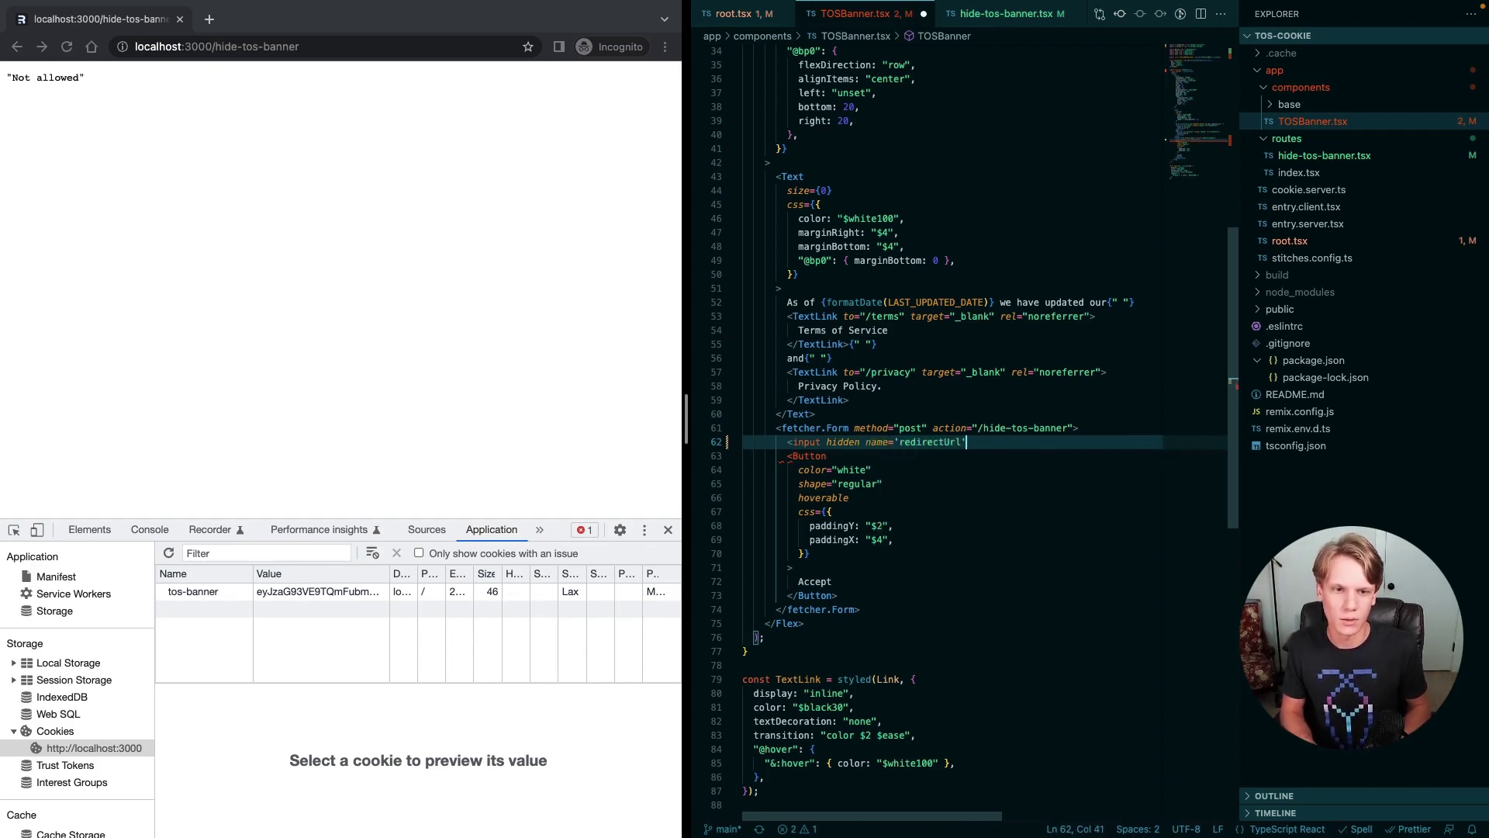
type(" value={")
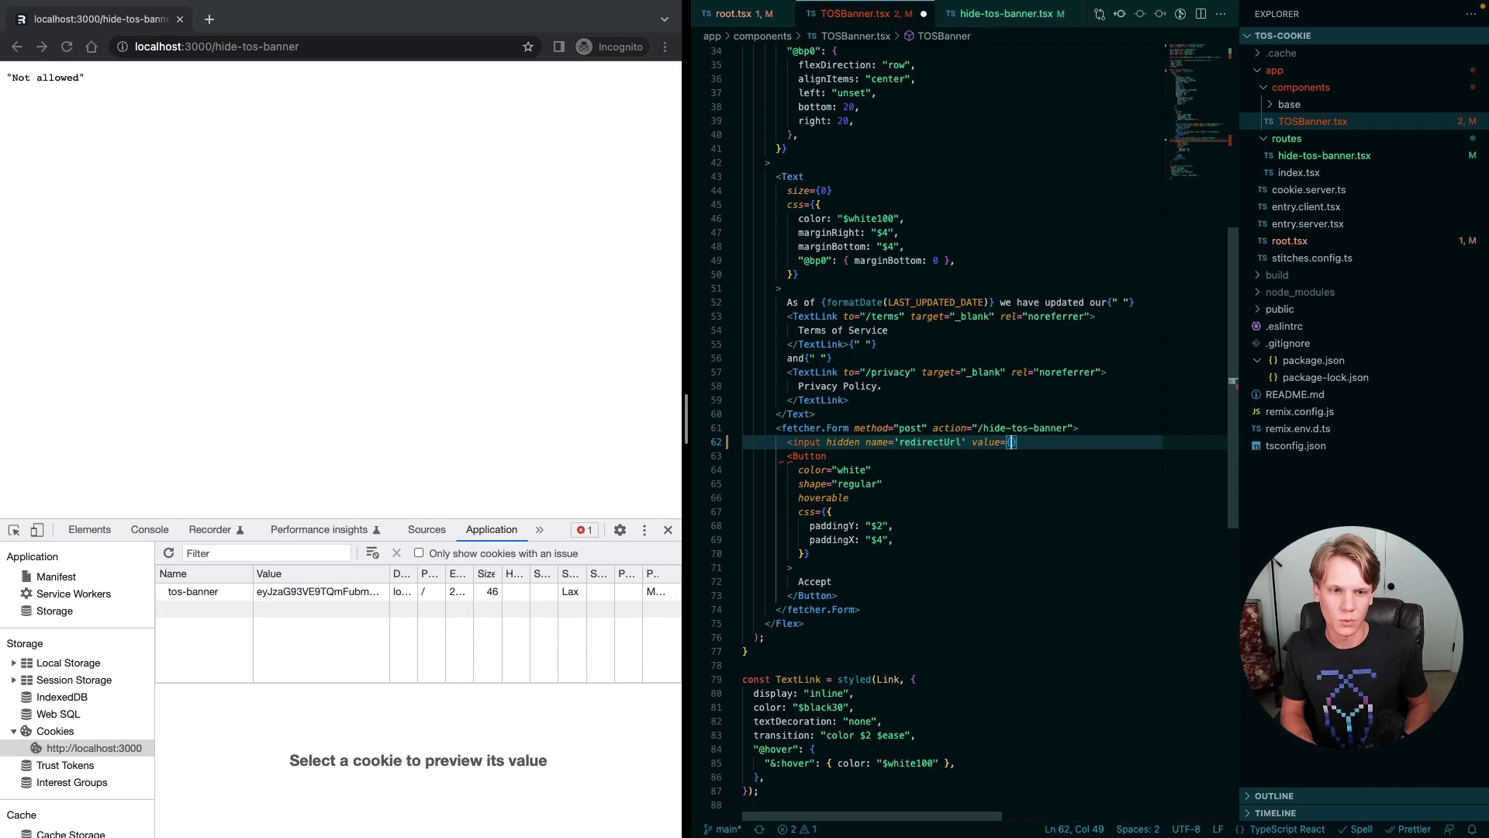
scroll(955, 285, "up", 2)
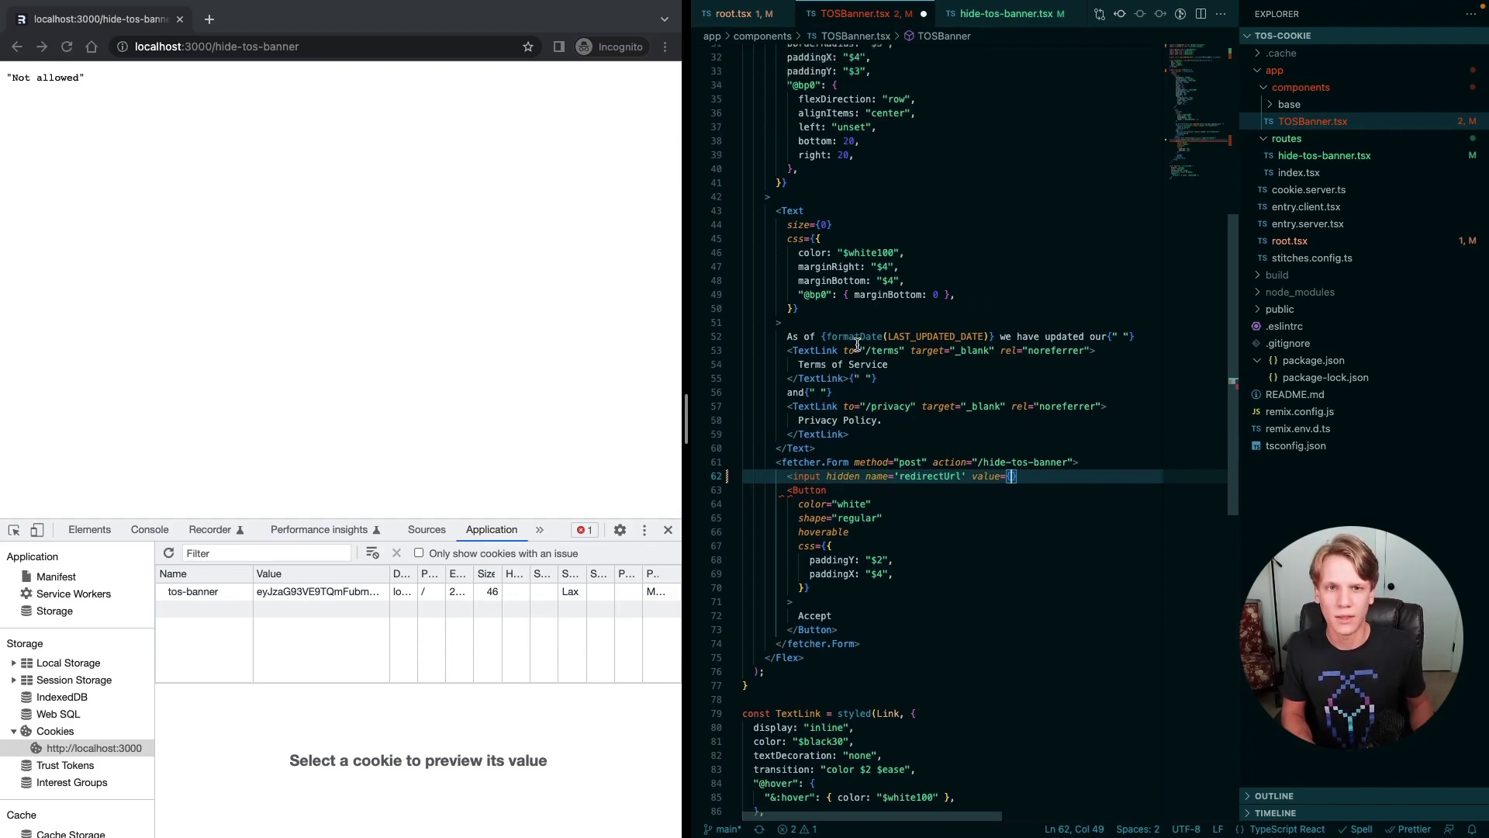
scroll(954, 285, "up", 8)
Step: Destructure pathname and search from useLocation() on a new line below the fetcher
left_click(979, 300)
key("Return")
type("con")
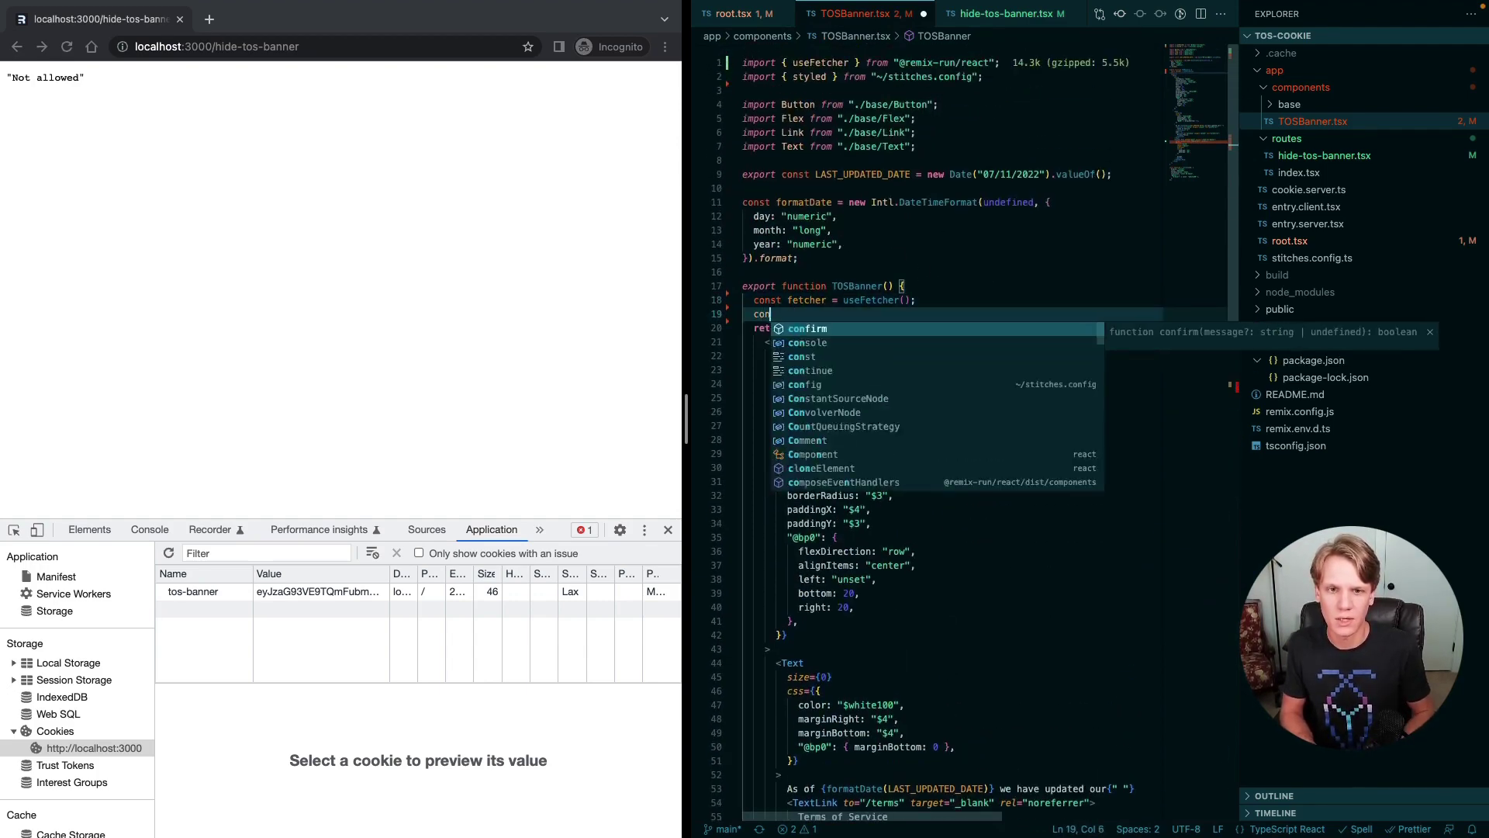
type("st {} = use")
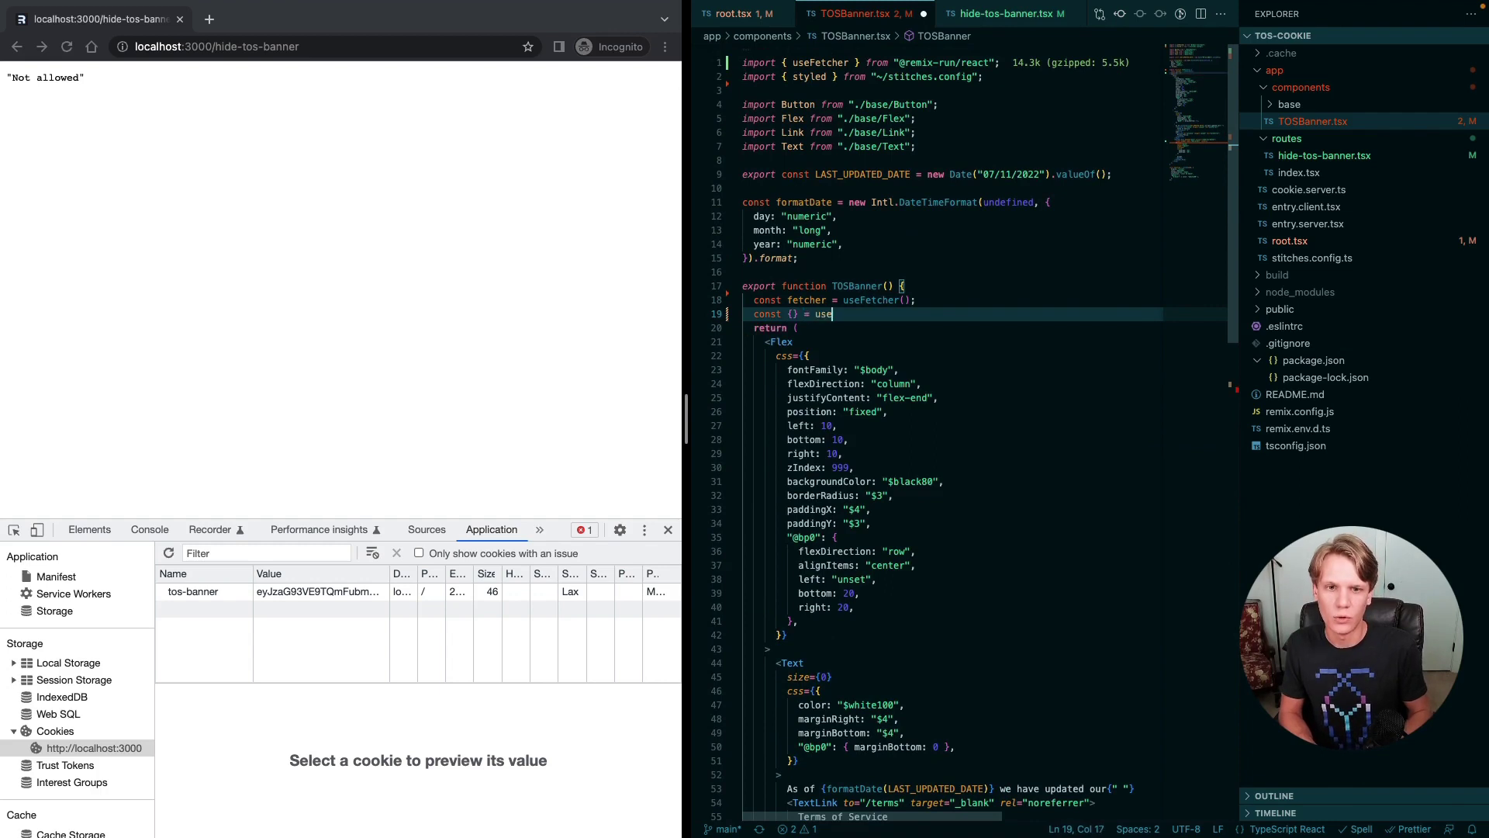
type("Loca")
key("Return")
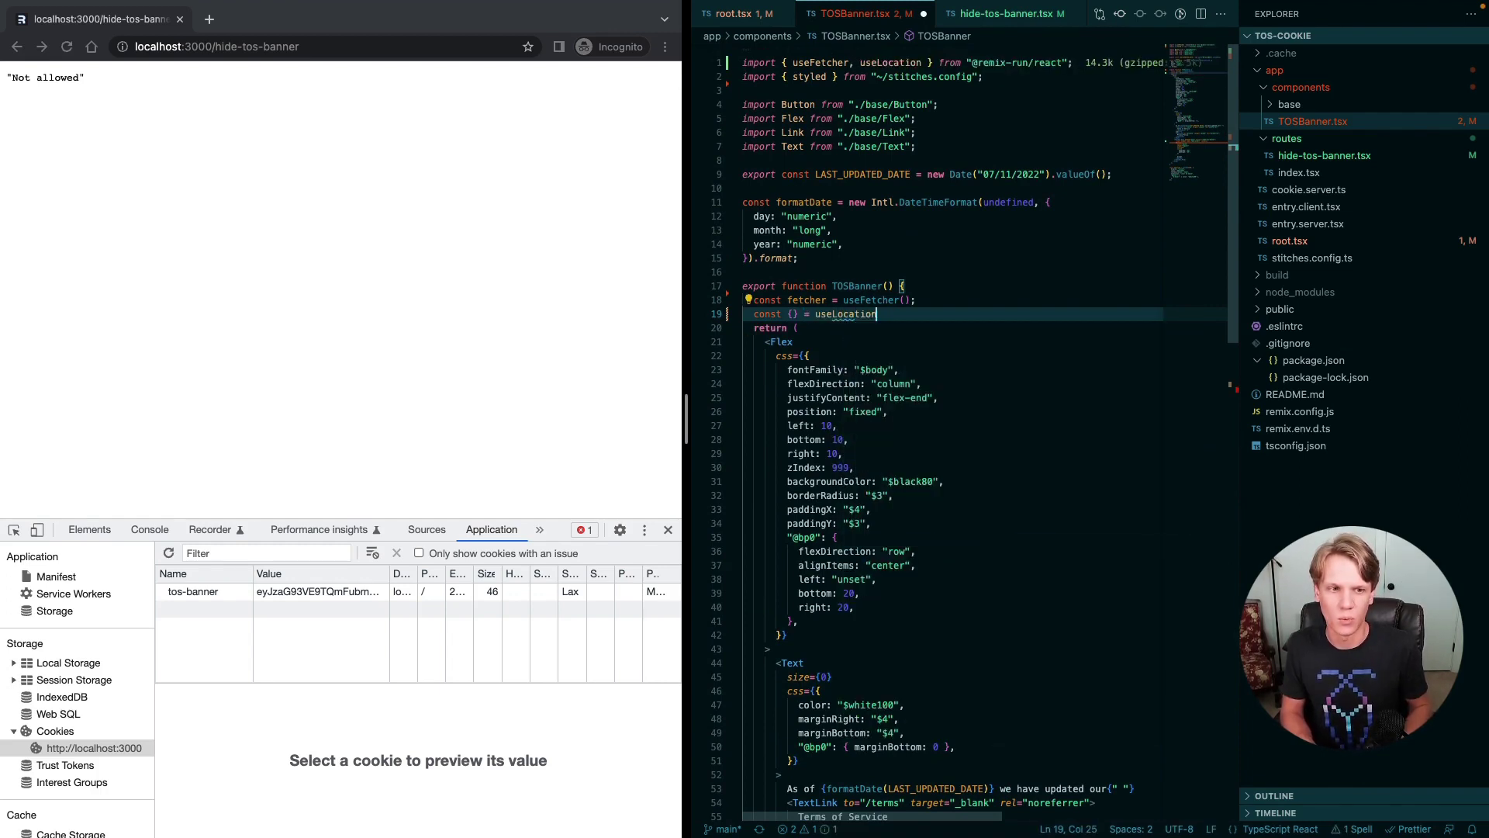
key("Down")
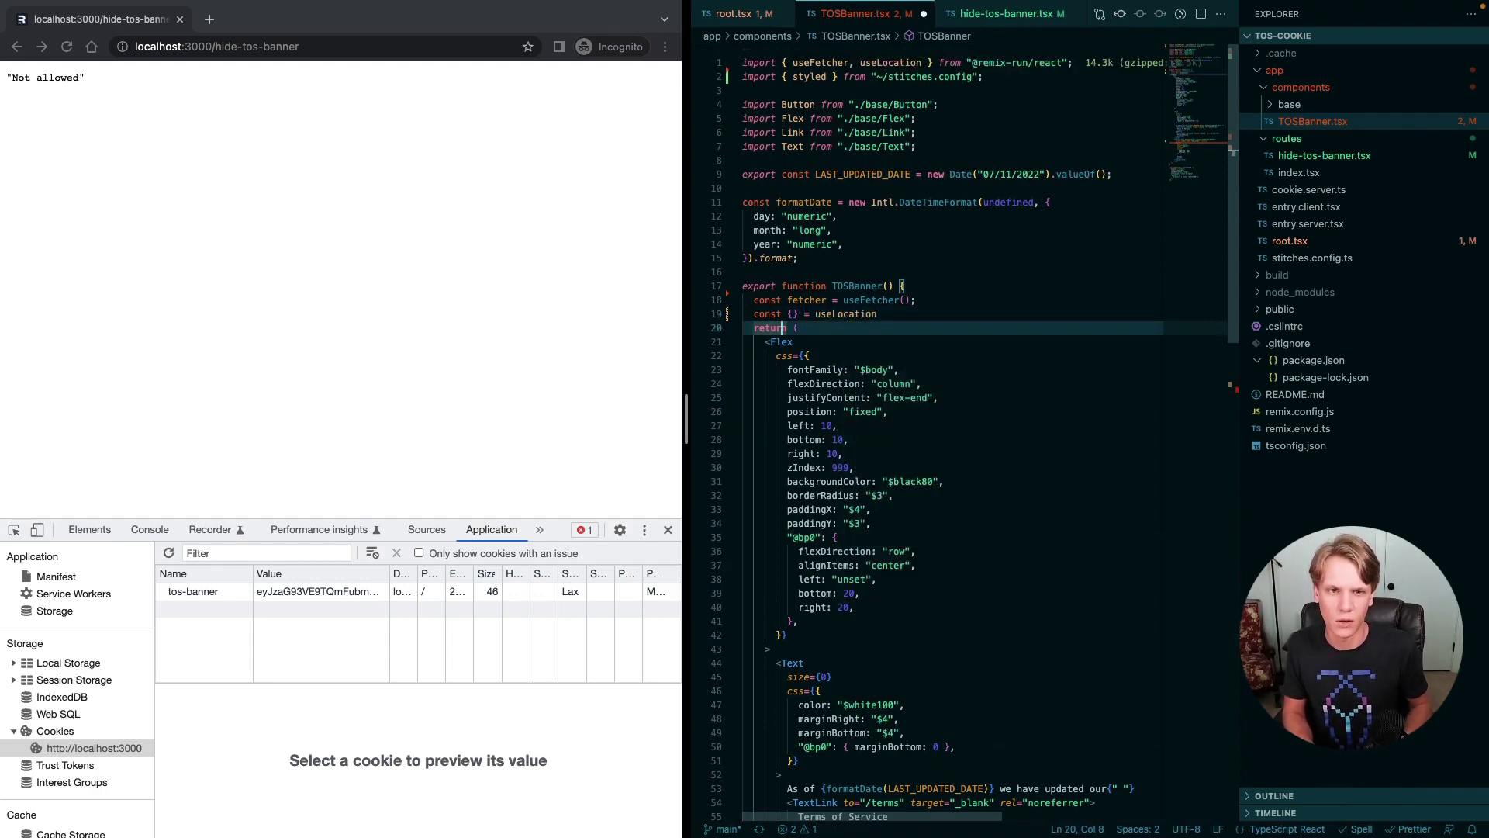
key("Up")
key("End")
type("()")
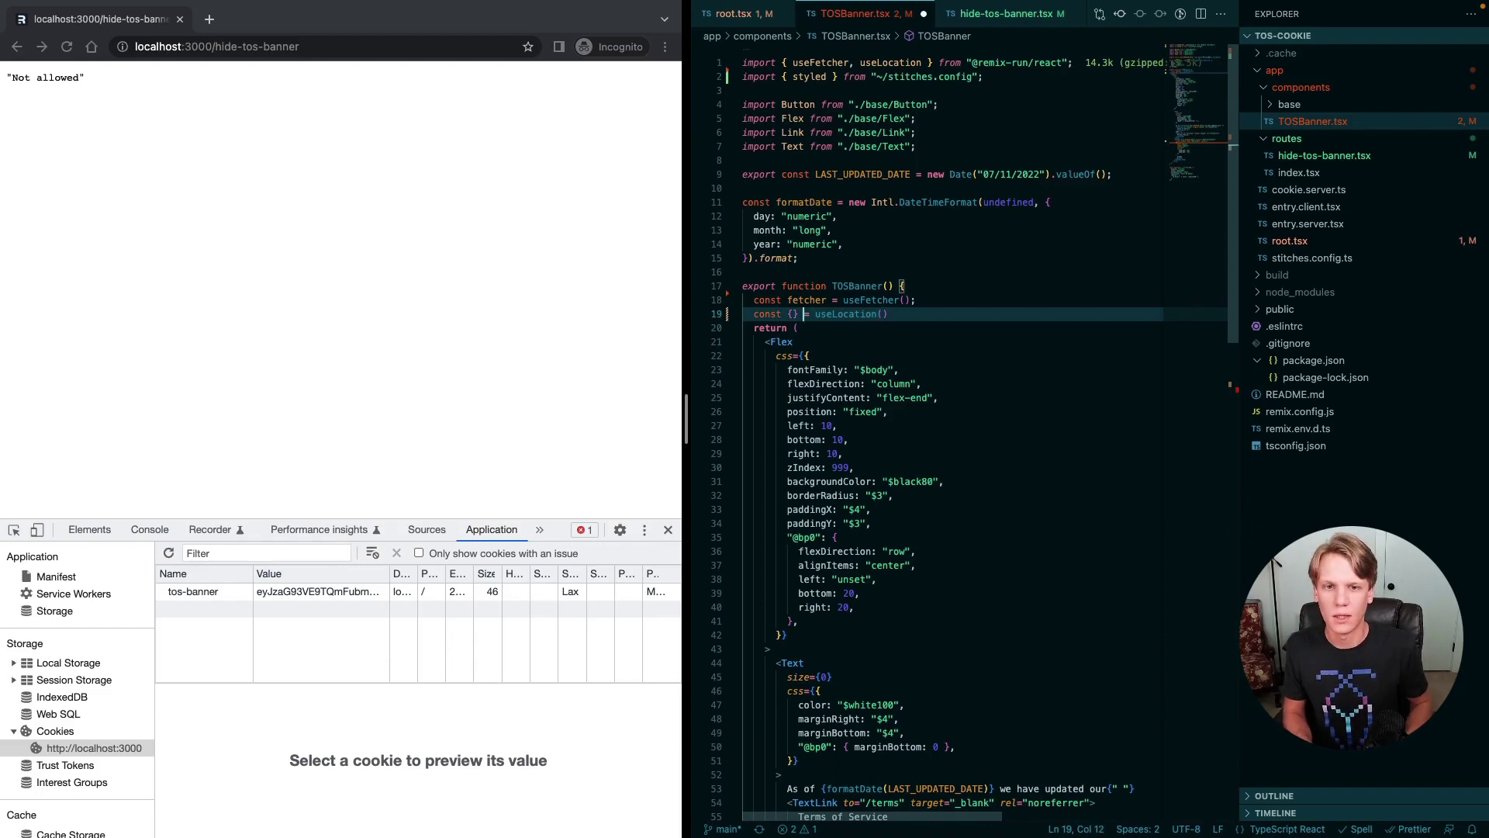
type("path")
key("Return")
type(", s")
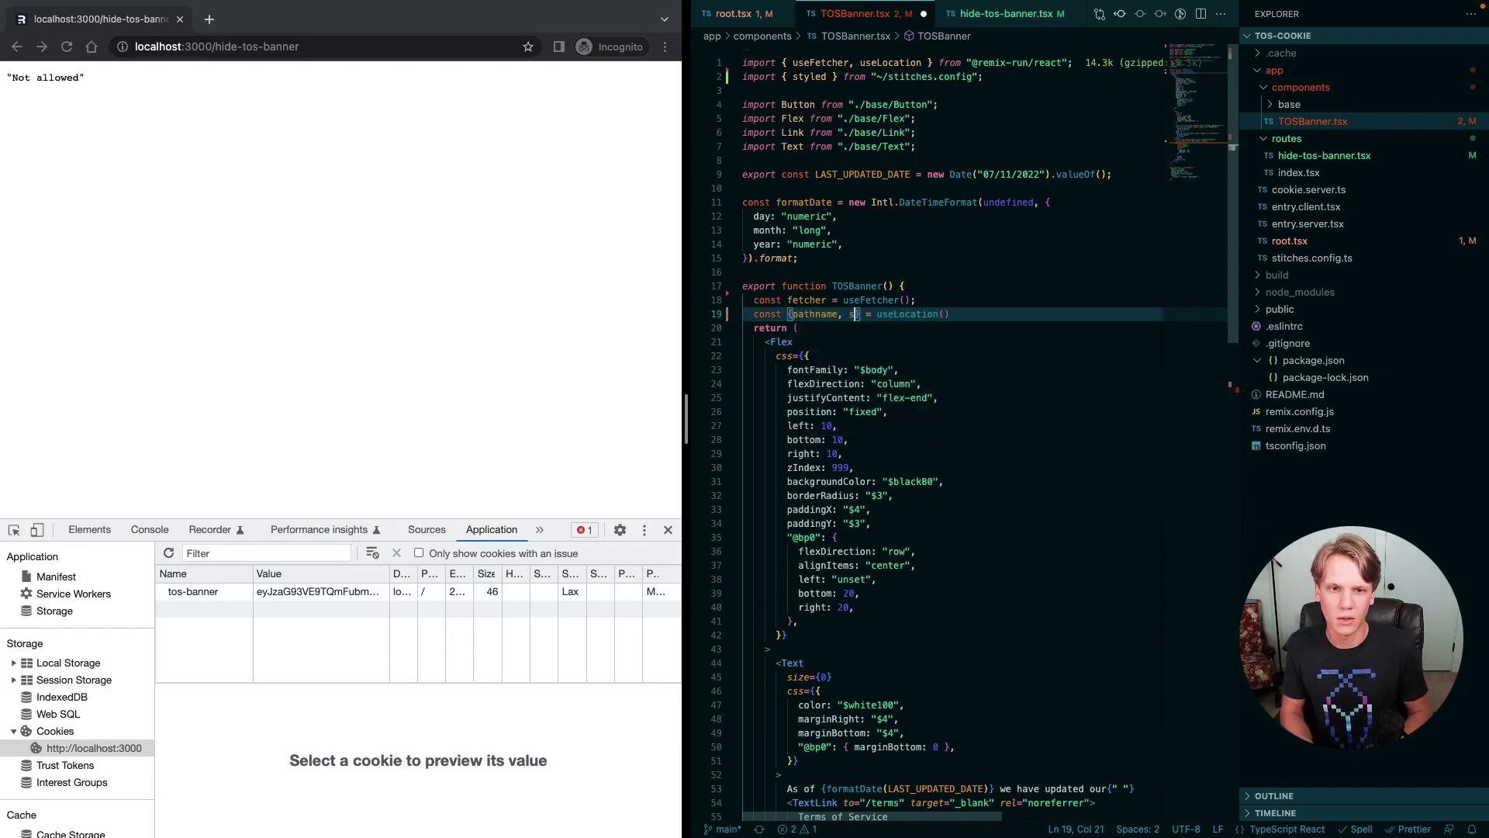
key("Down")
key("Up")
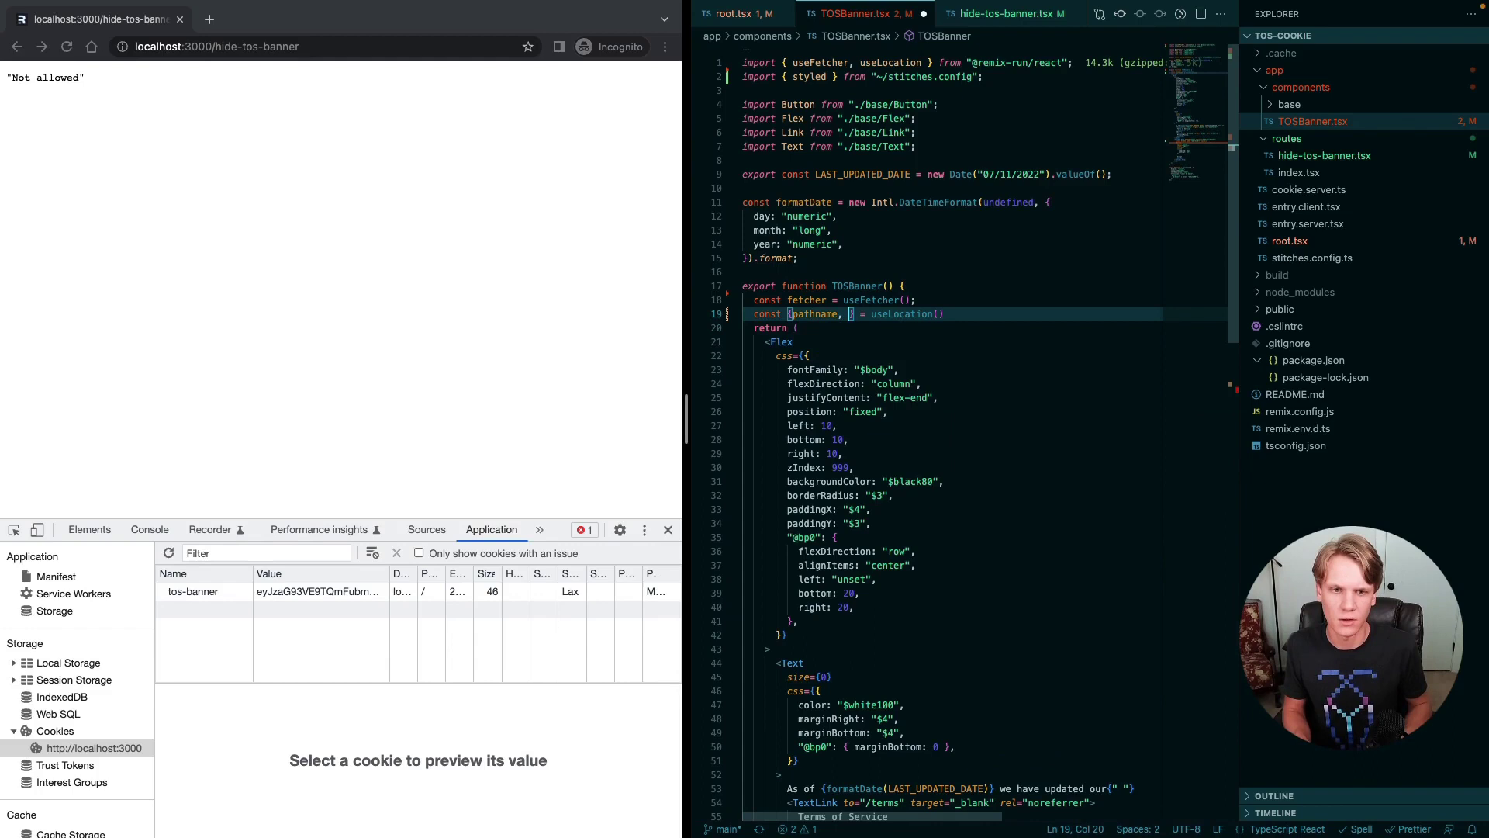
key("ctrl+space")
key("Down")
key("Down")
key("Return")
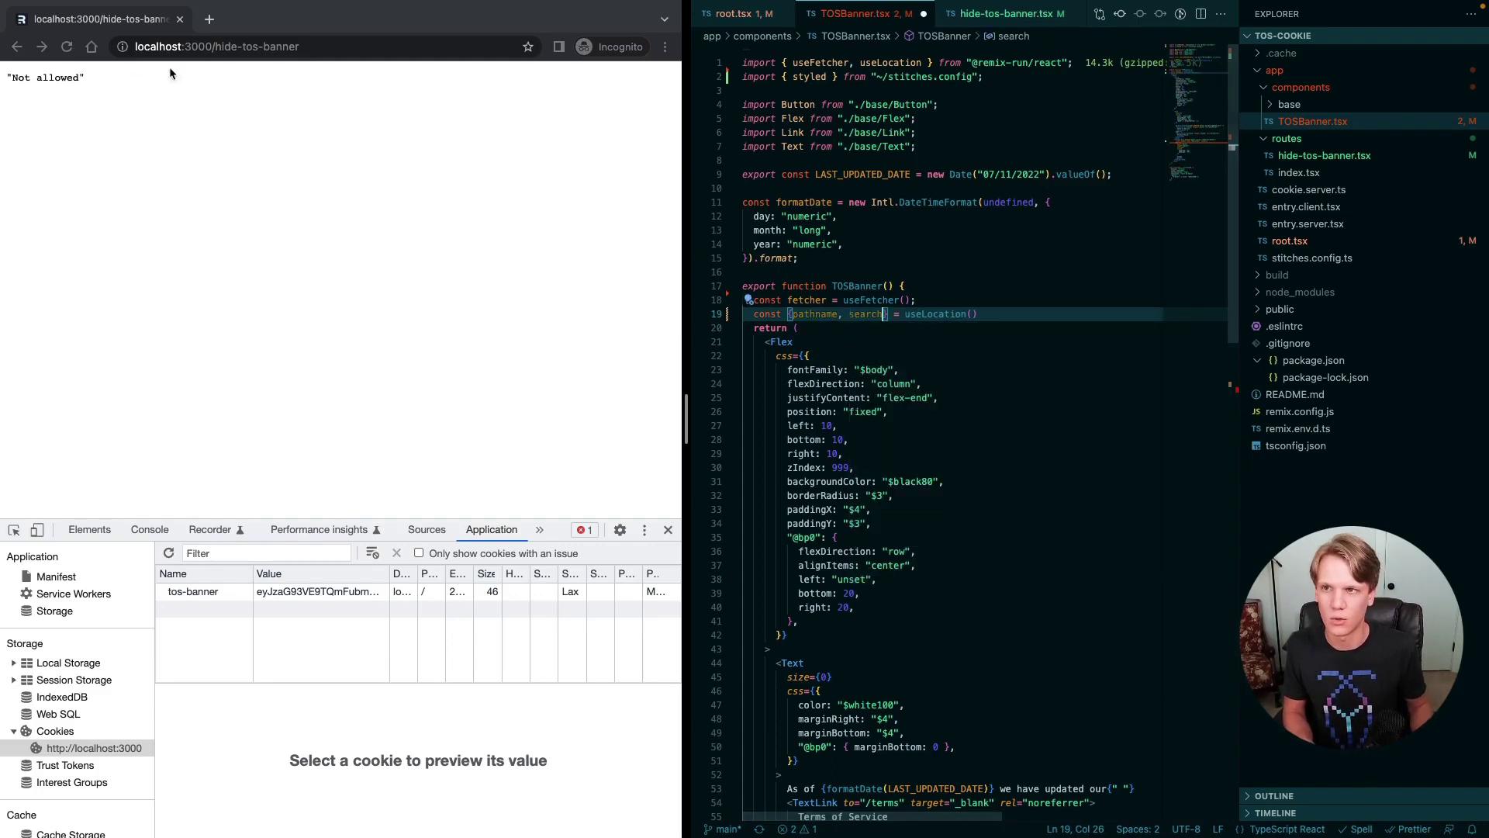
Step: Give the hidden redirectUrl input value={pathname + search}, readOnly, and a self-closing tag
left_click(343, 57)
type("?q")
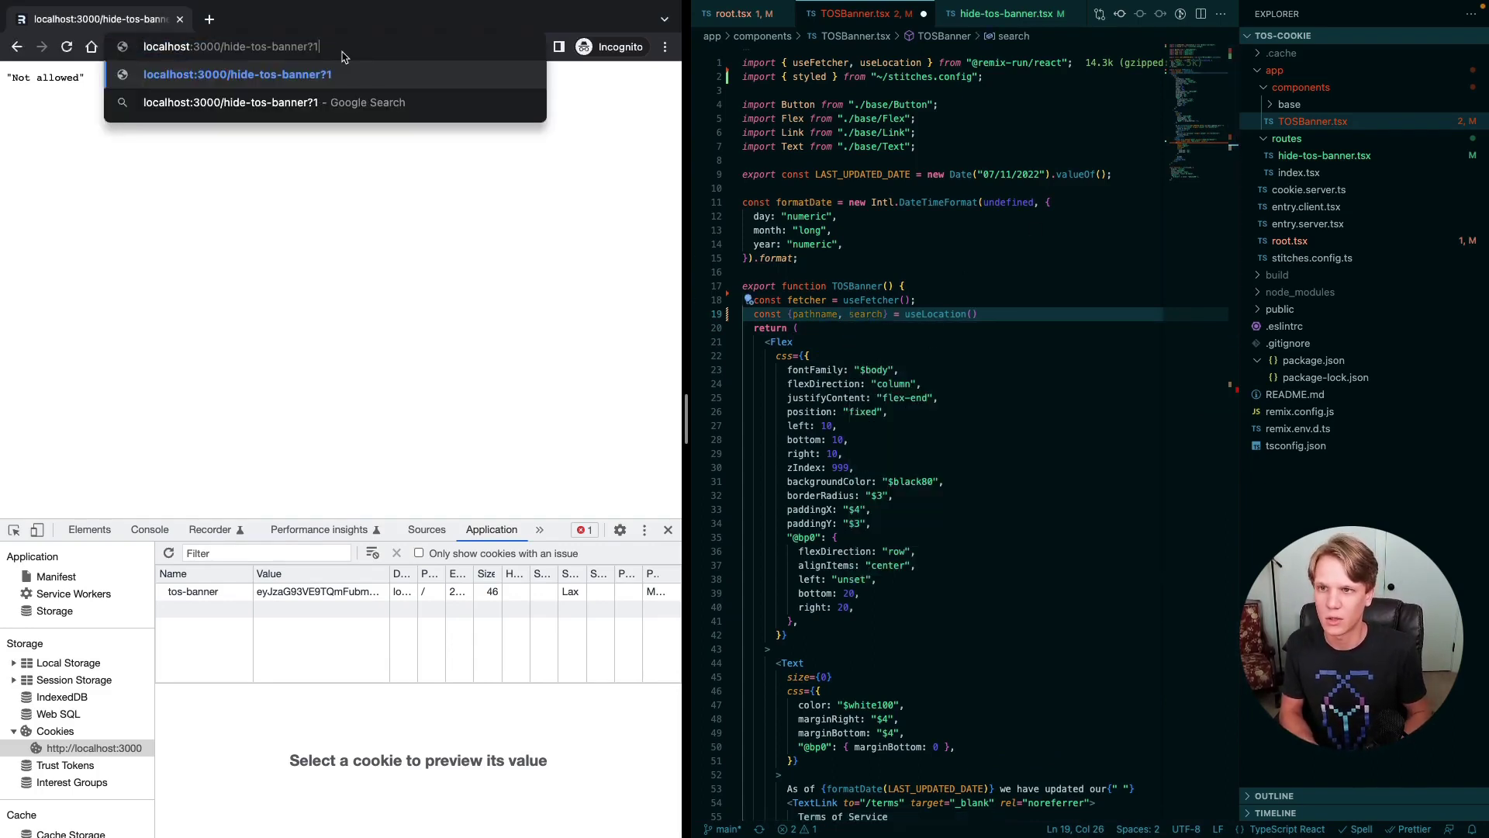
type("=")
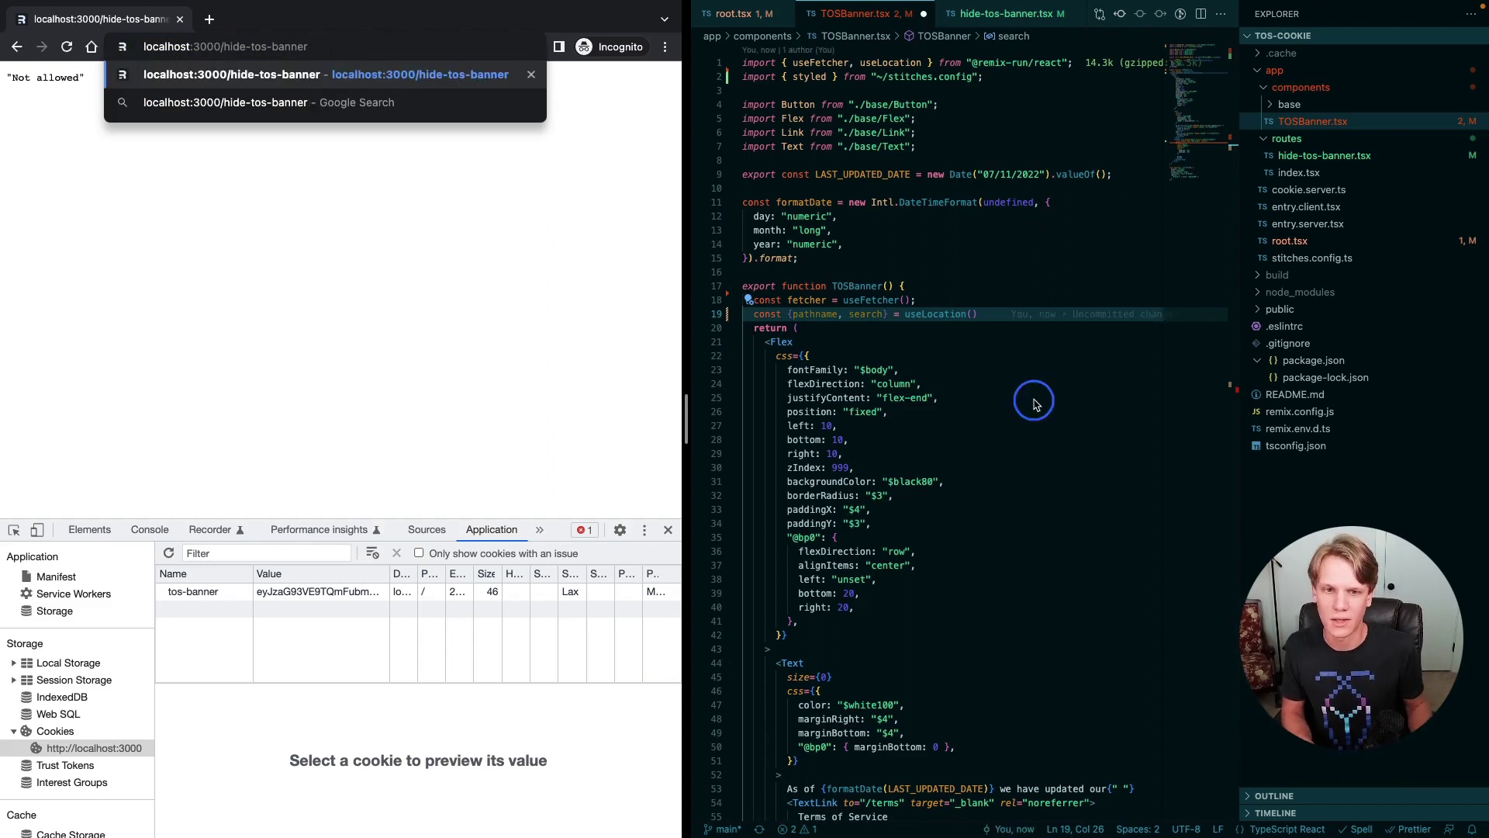
left_click(1035, 399)
scroll(931, 349, "down", 4)
scroll(848, 314, "down", 5)
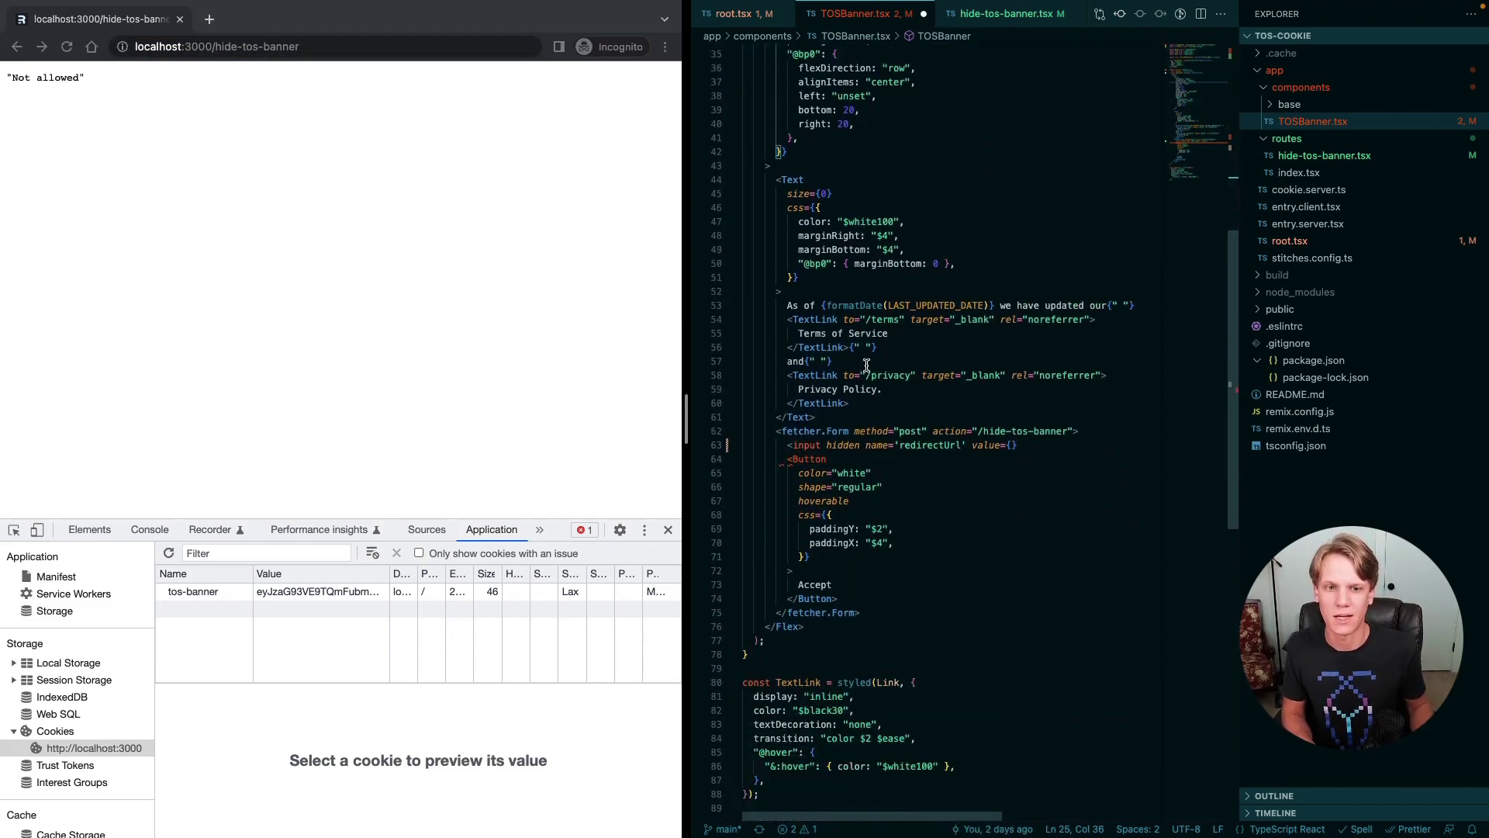
left_click(1010, 366)
type("pathname + ")
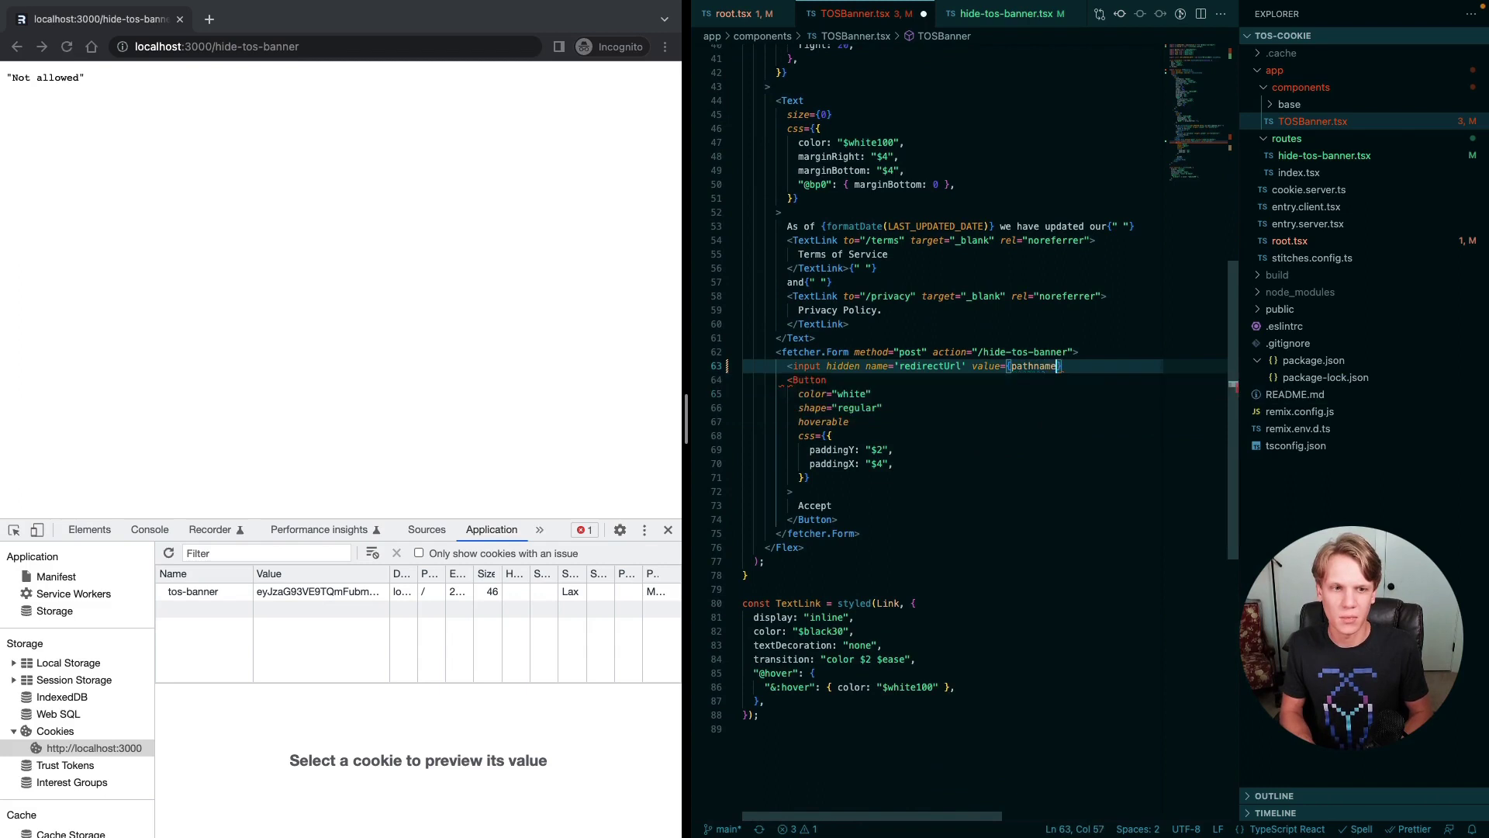
type("search} ")
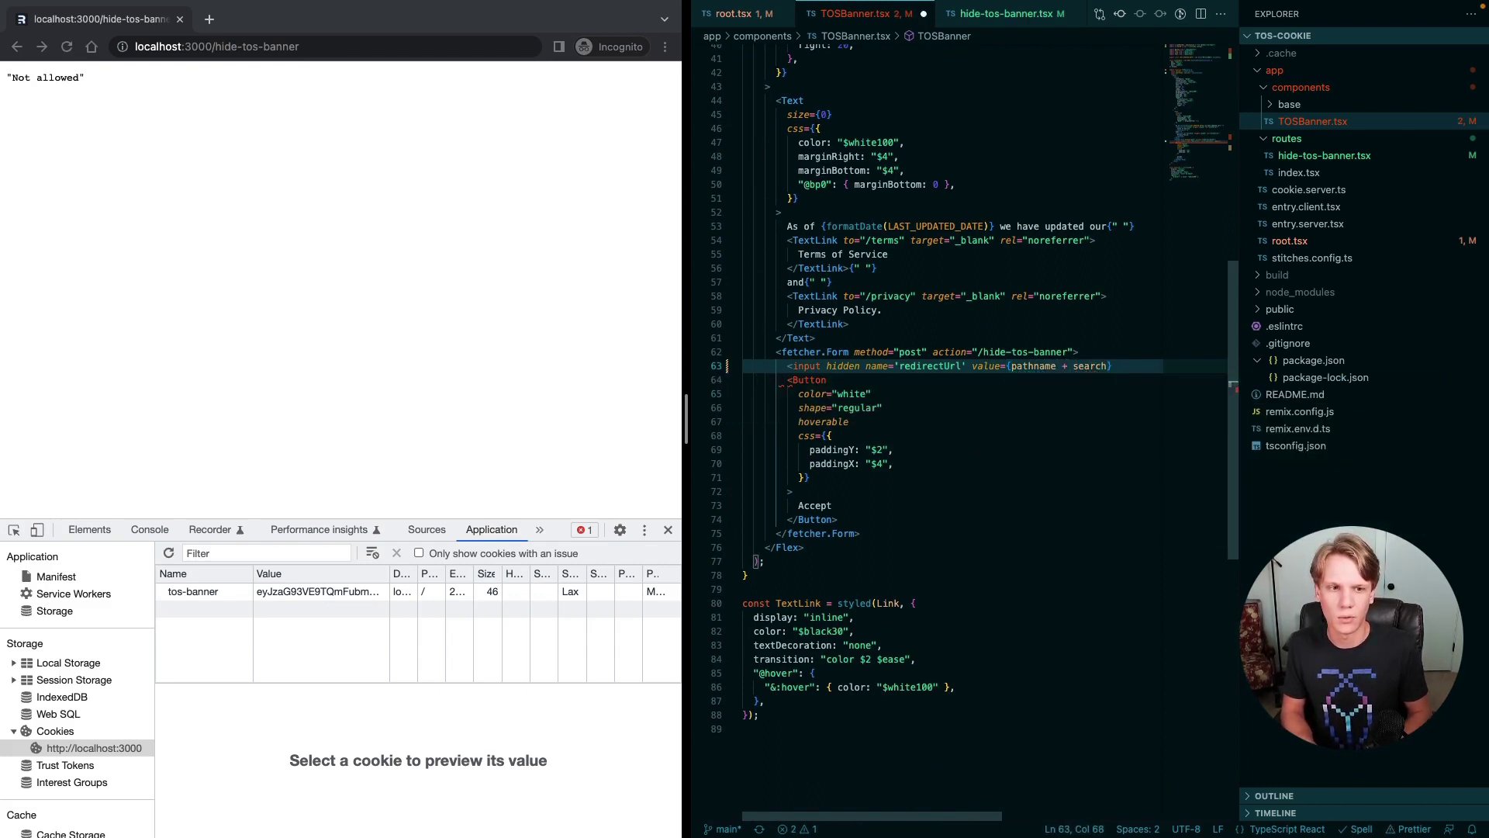
type("/>")
key("Left")
key("Left")
key("Left")
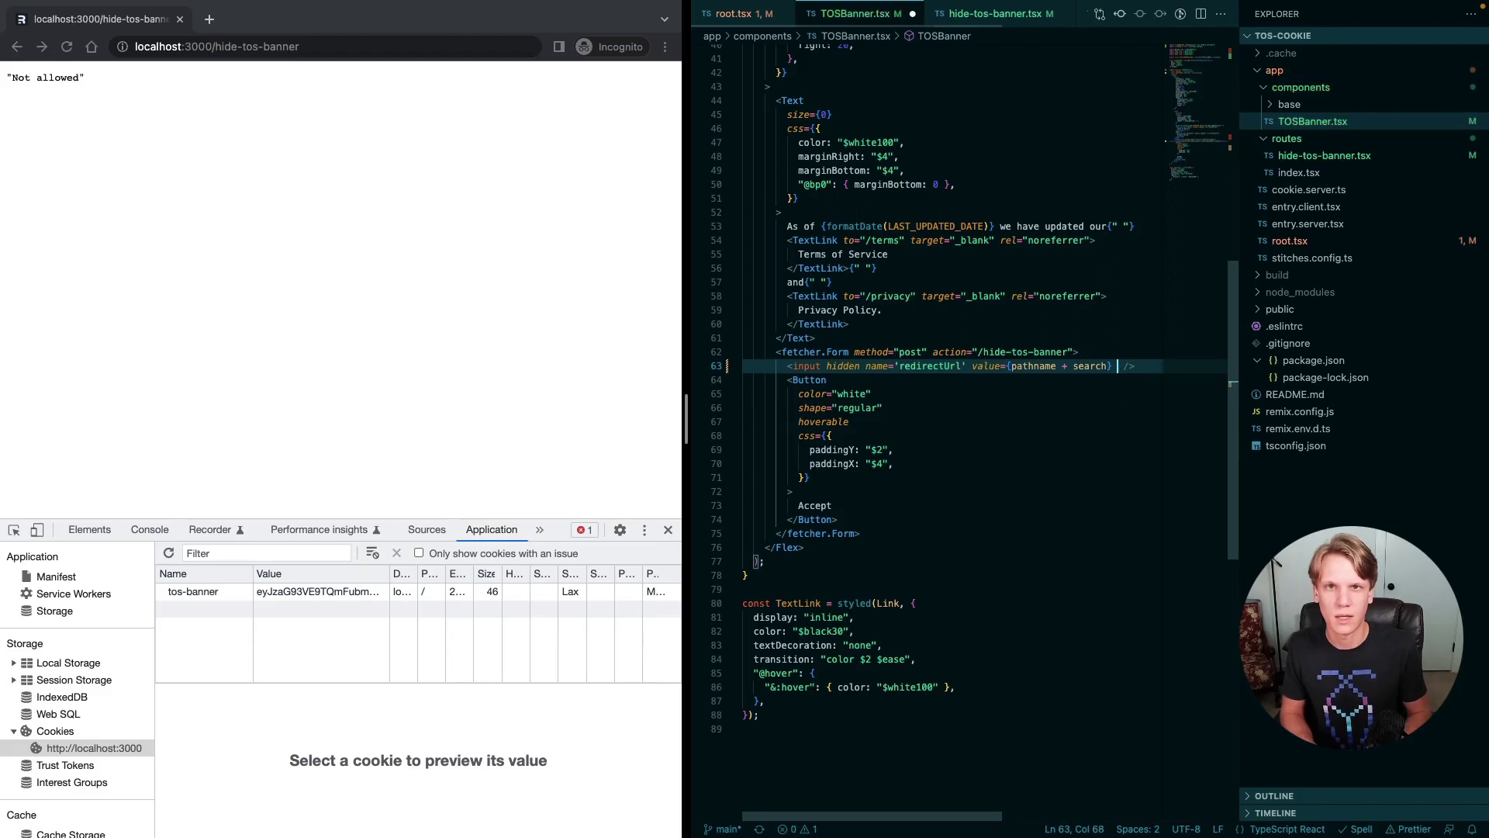
type("read")
key("Return")
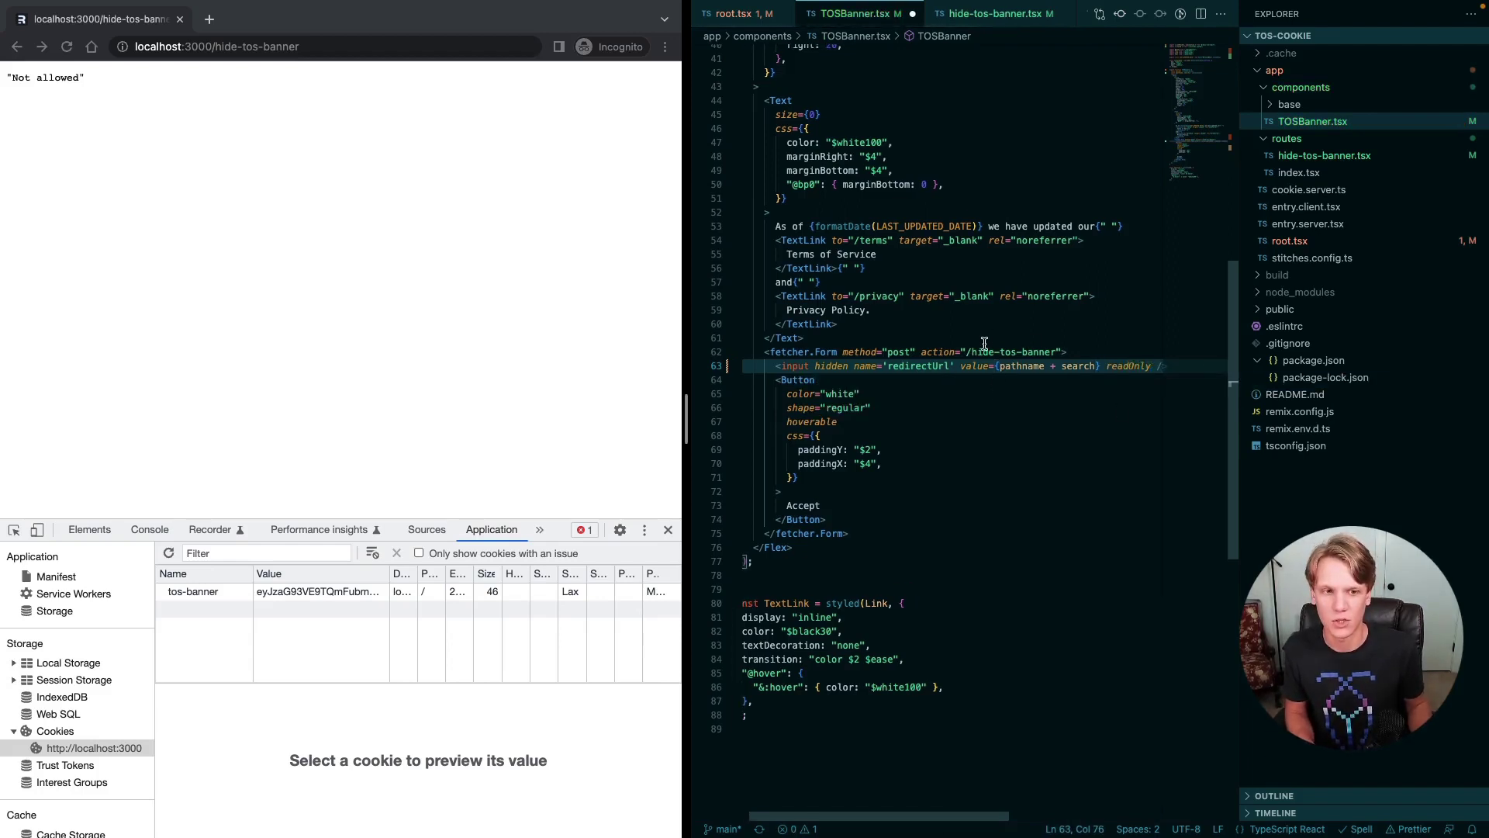
Step: Add const redirectUrl = (await request.formData()).get("redirectUrl") as the action's first line
key("ctrl+s")
key("ctrl+Tab")
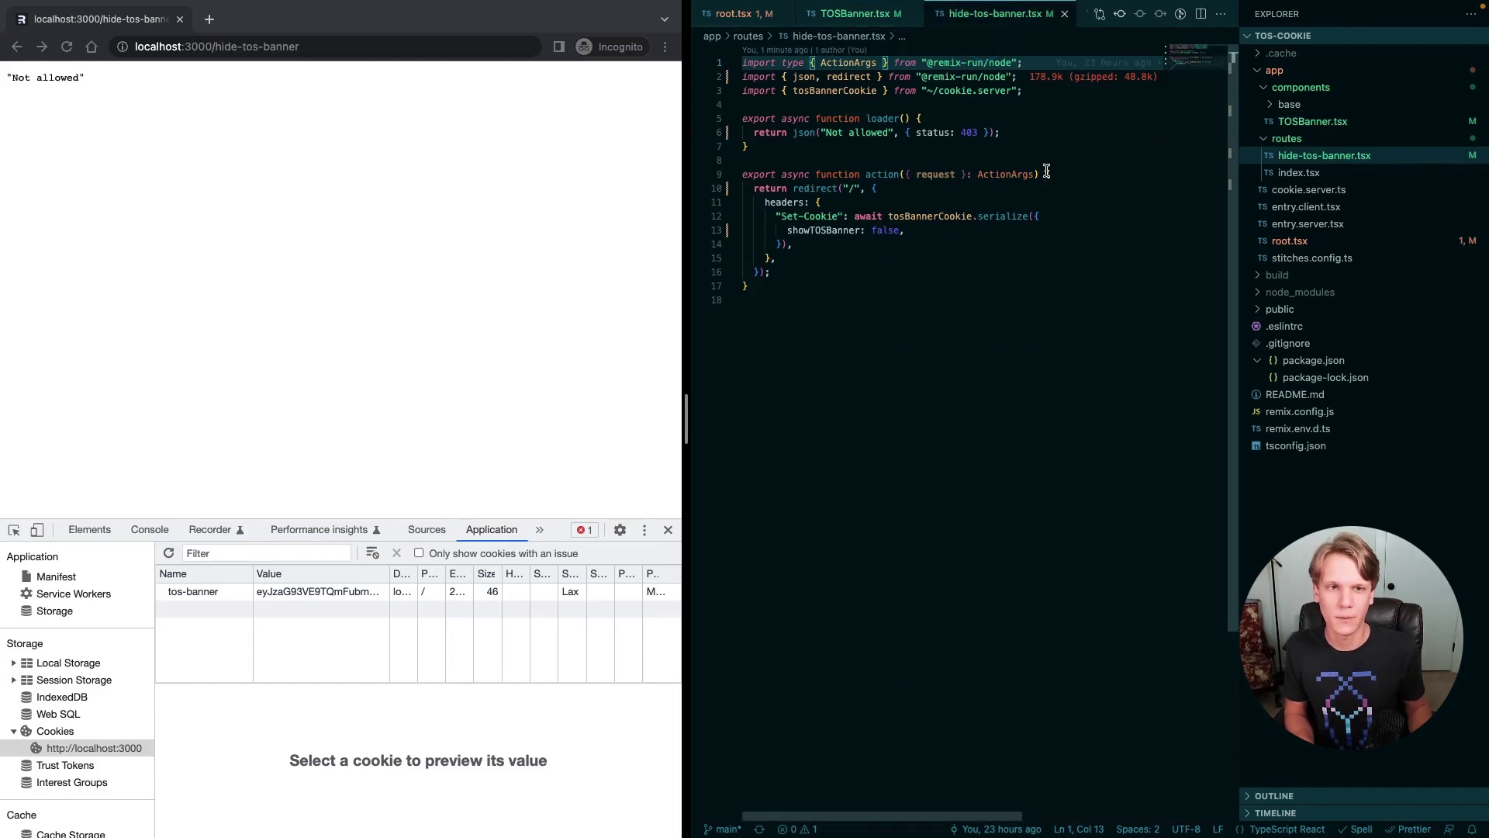
left_click(1047, 171)
key("Return")
type("re")
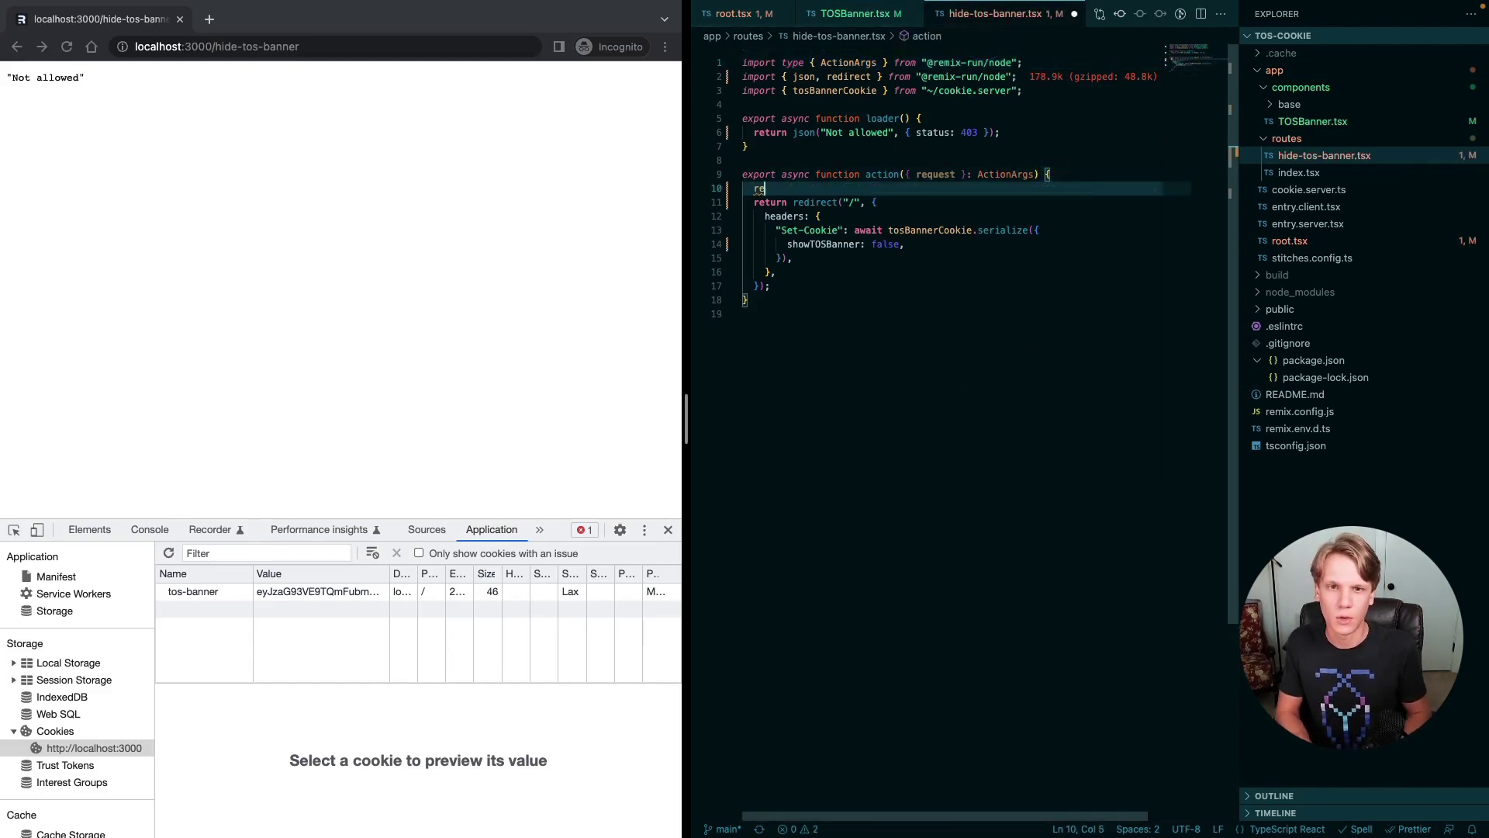
type("quest")
key("Tab")
type(".form")
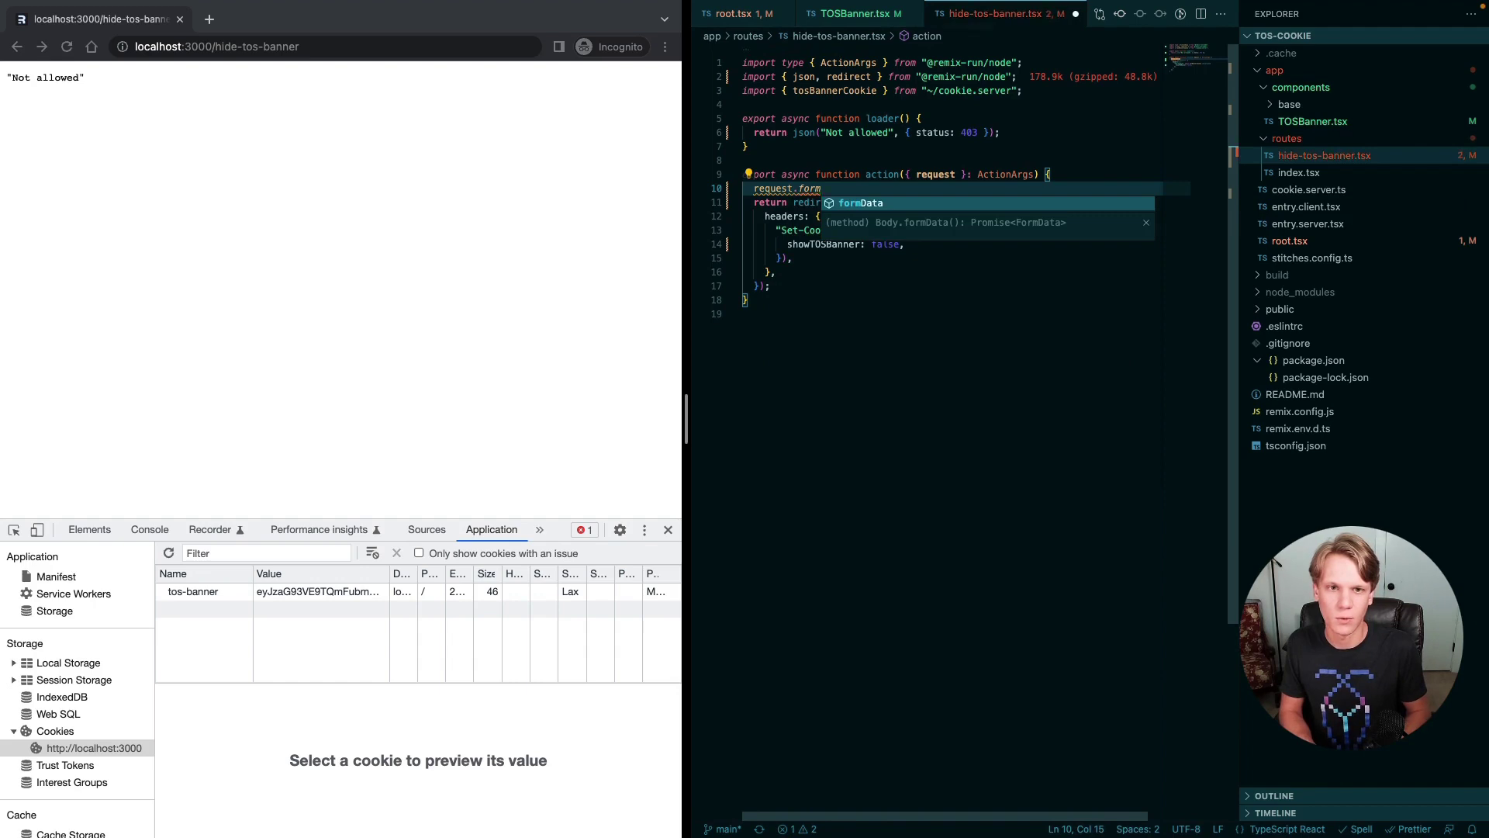
key("Tab")
type("()")
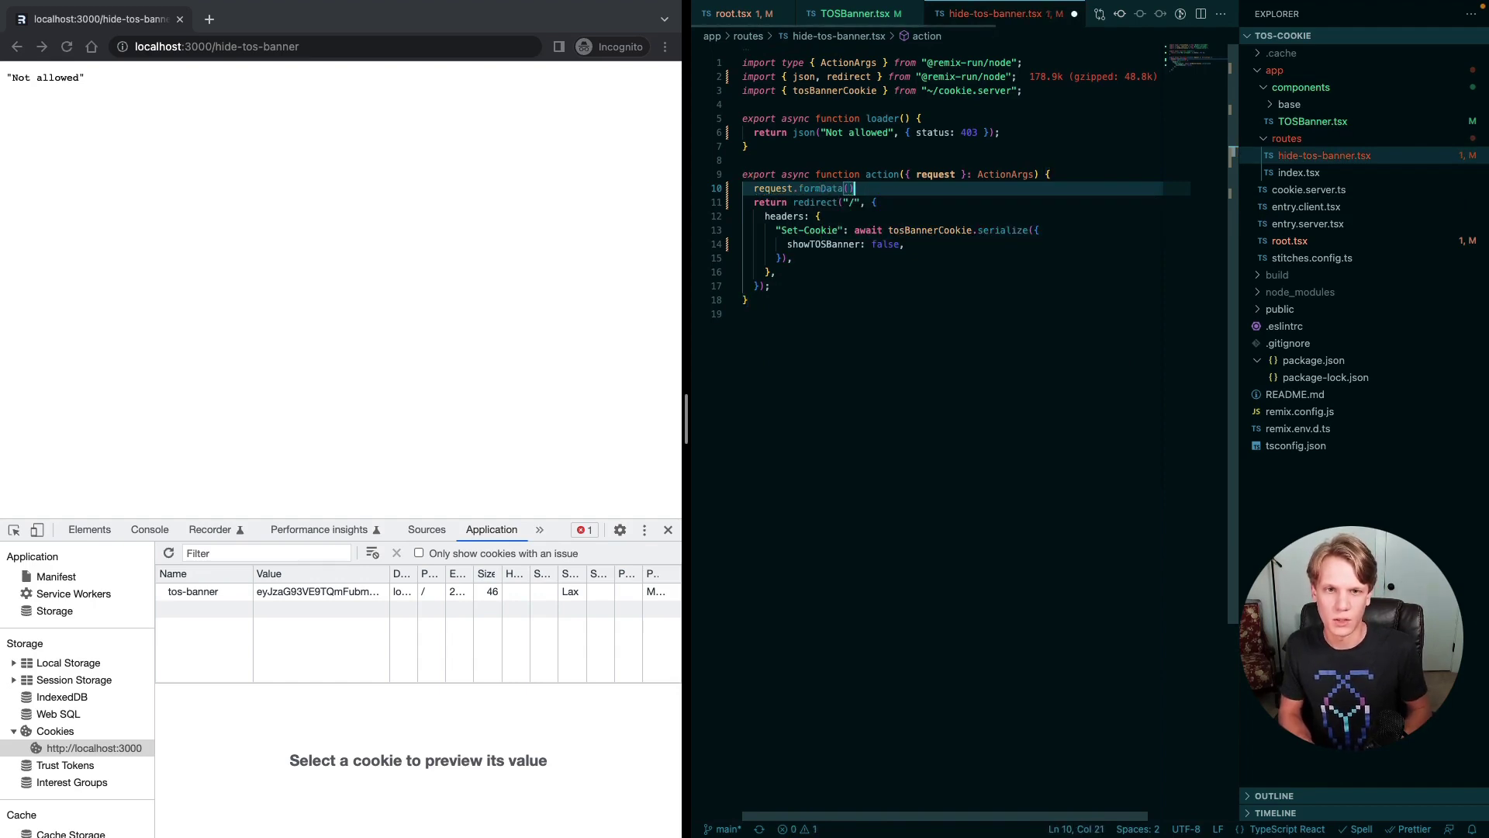
type(".get")
key("Tab")
type("('")
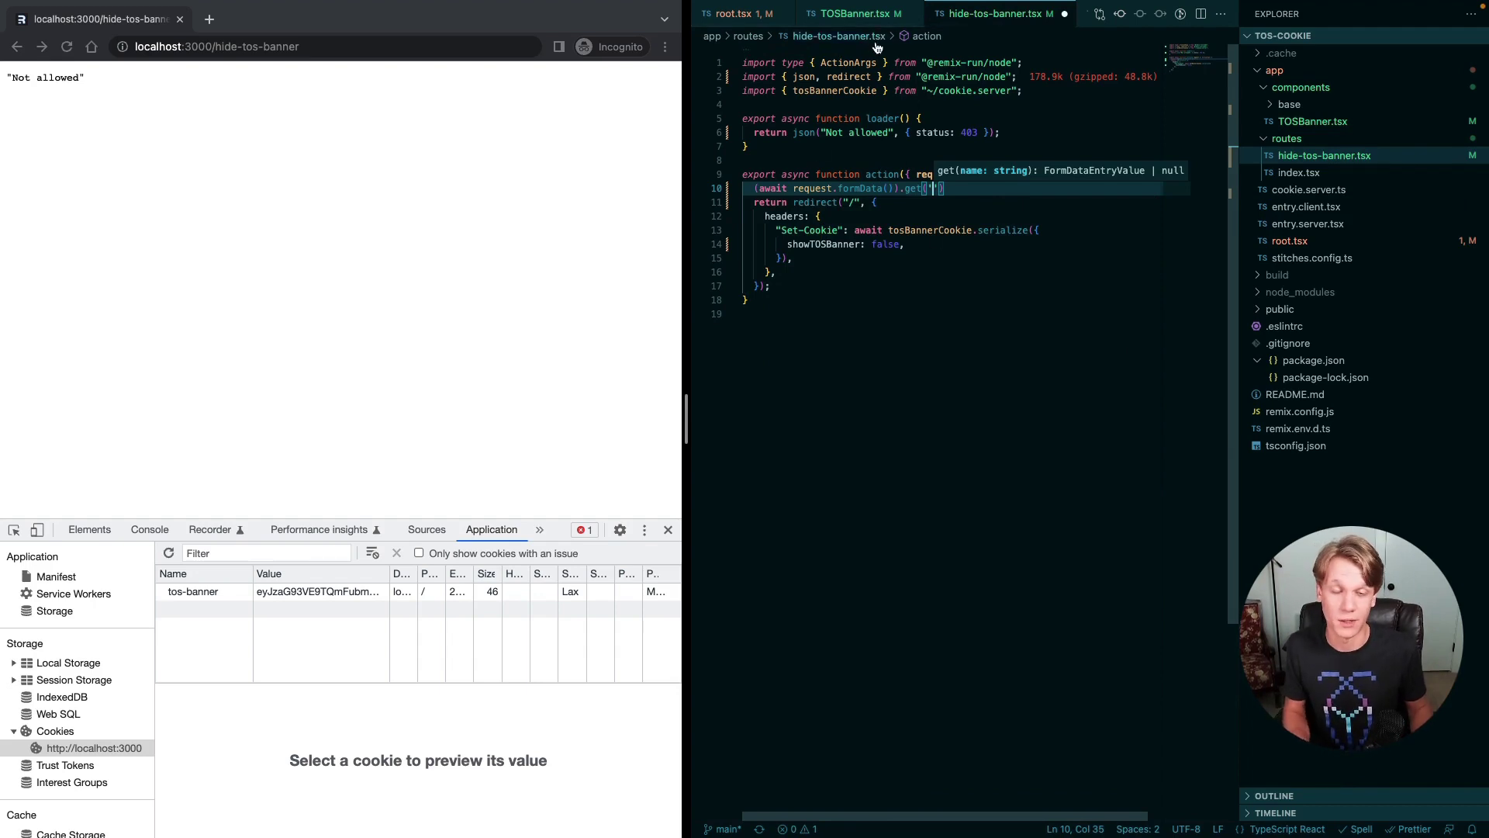
left_click(855, 13)
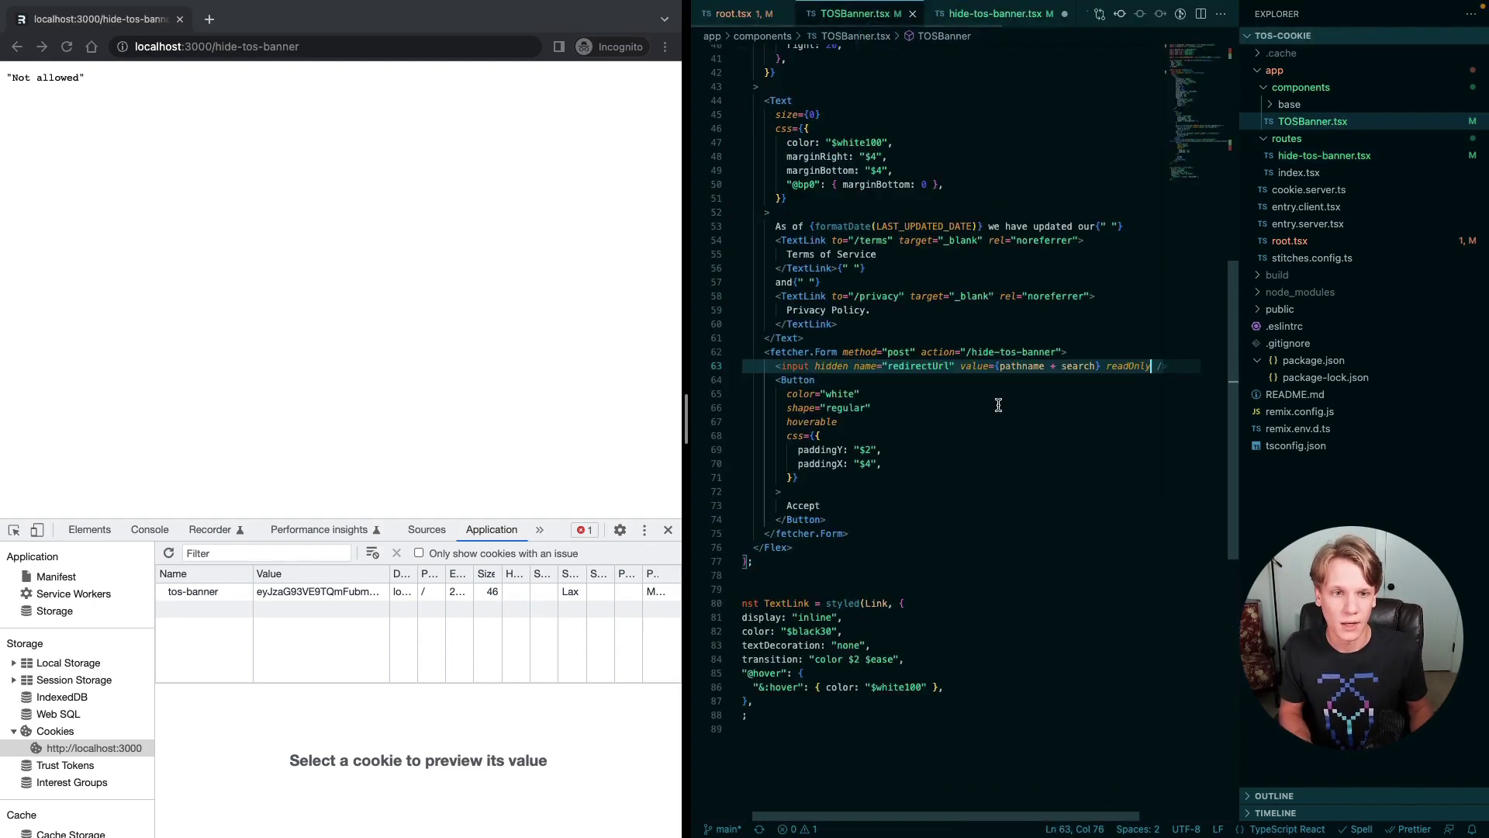
double_click(918, 365)
key("ctrl+c")
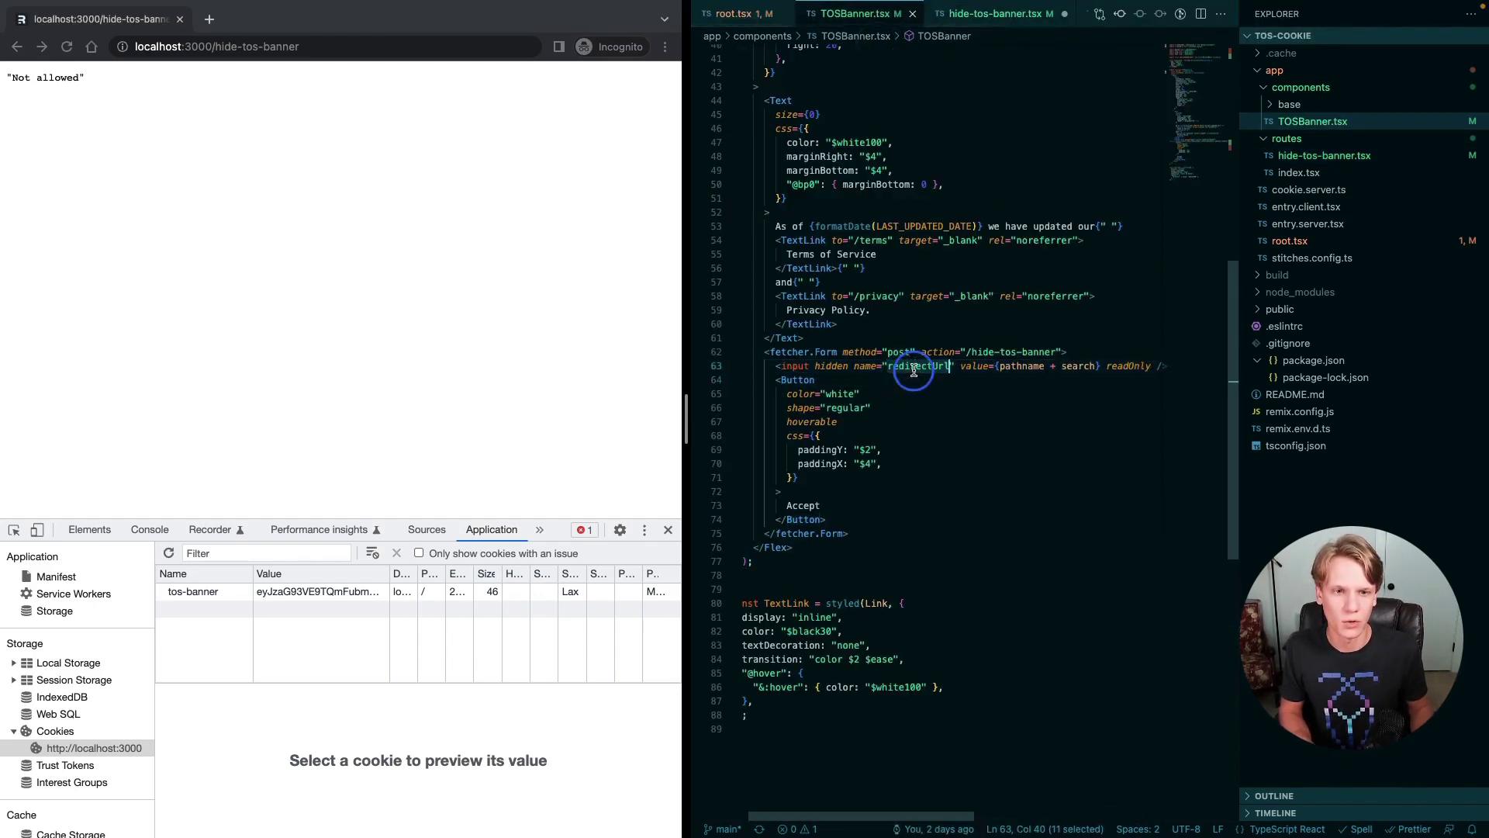
left_click(995, 13)
key("ctrl+v")
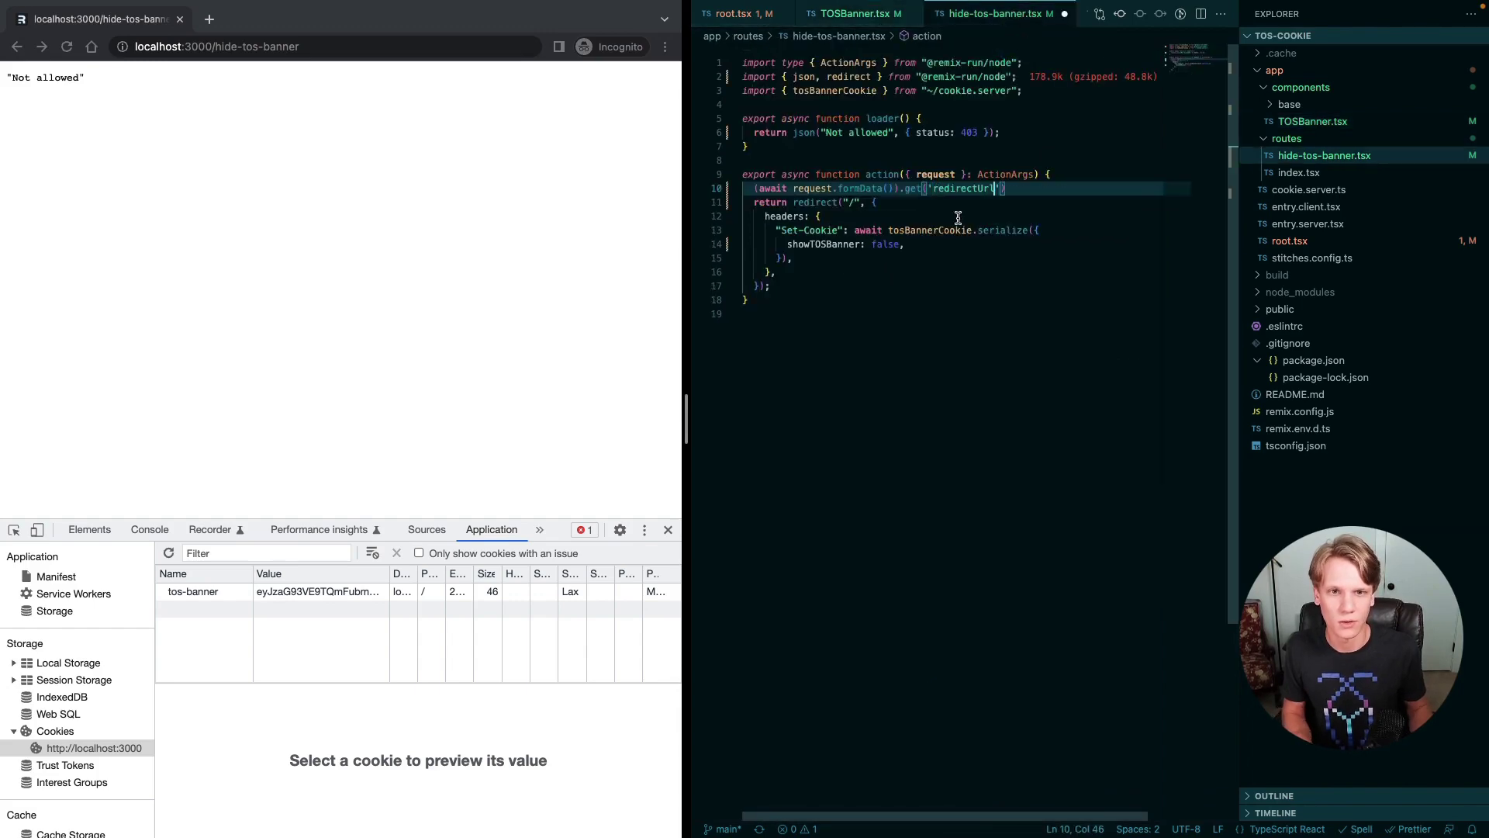
Step: Pass the redirectUrl variable as the target of the redirect call
left_click(750, 190)
type("const ")
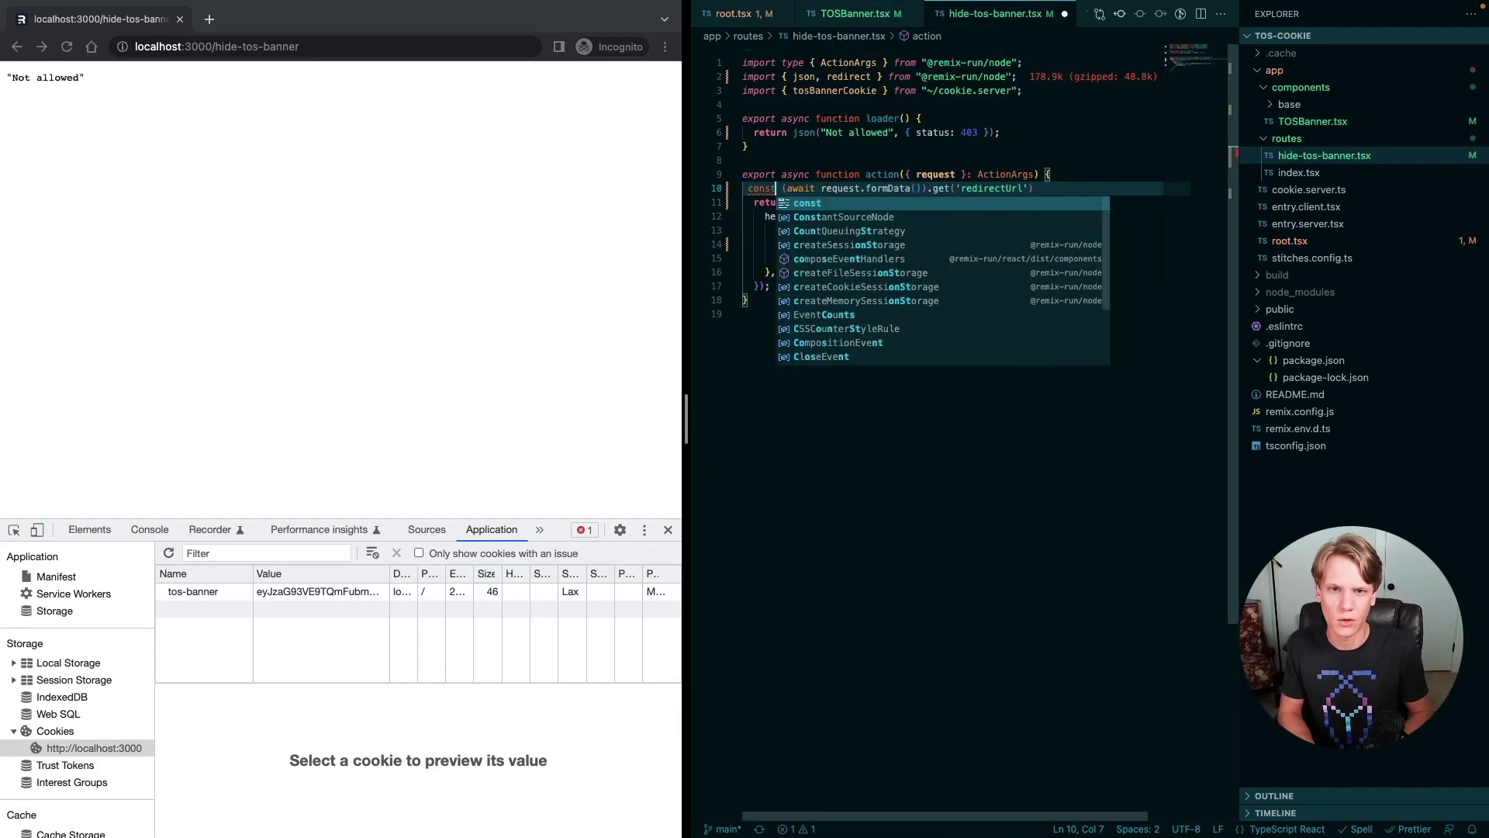
type("redirectUrl =")
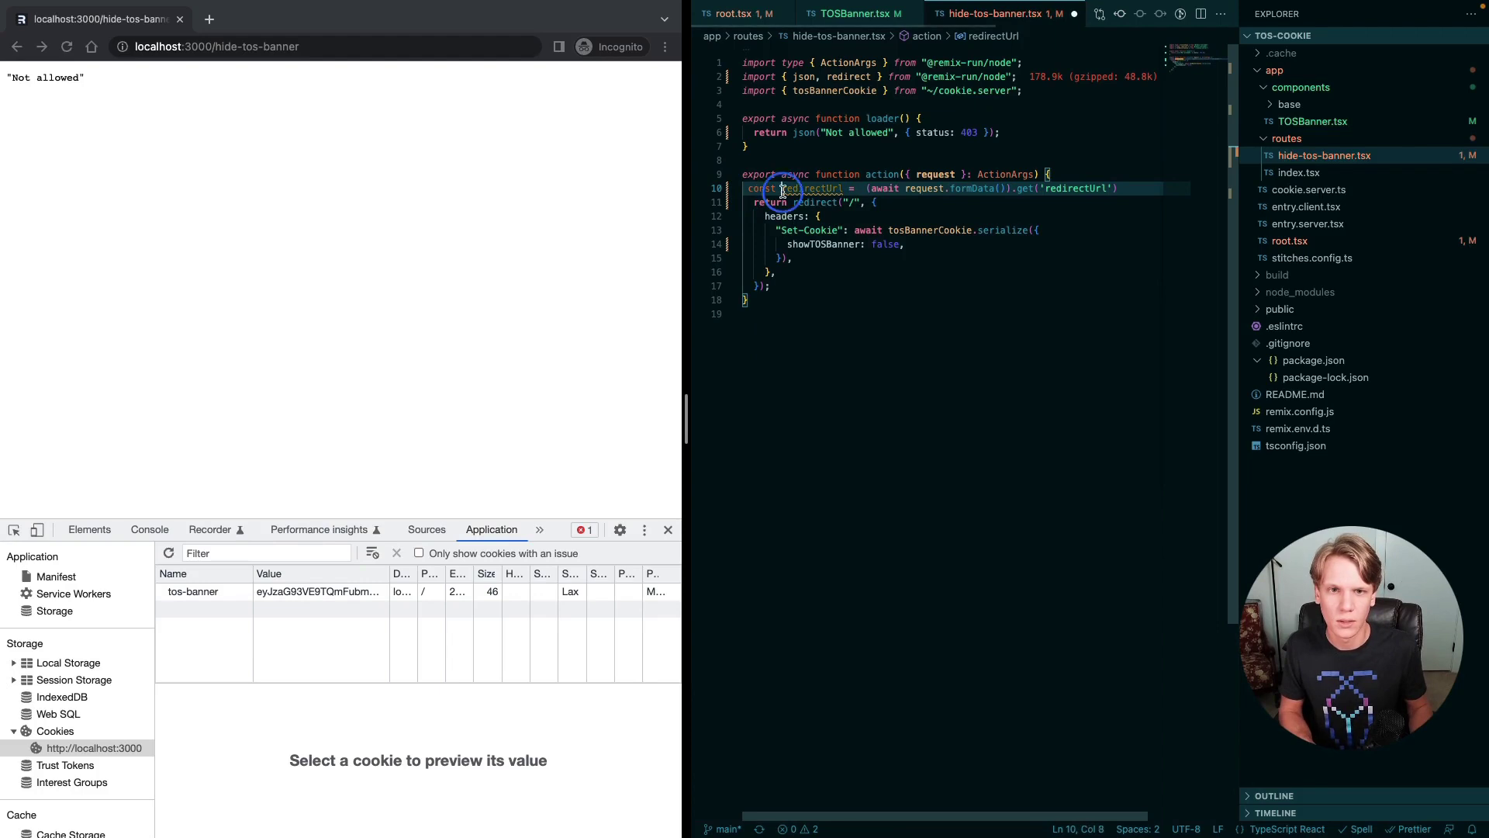
double_click(818, 190)
key("ctrl+c")
left_click(847, 202)
key("ctrl+v")
type("??")
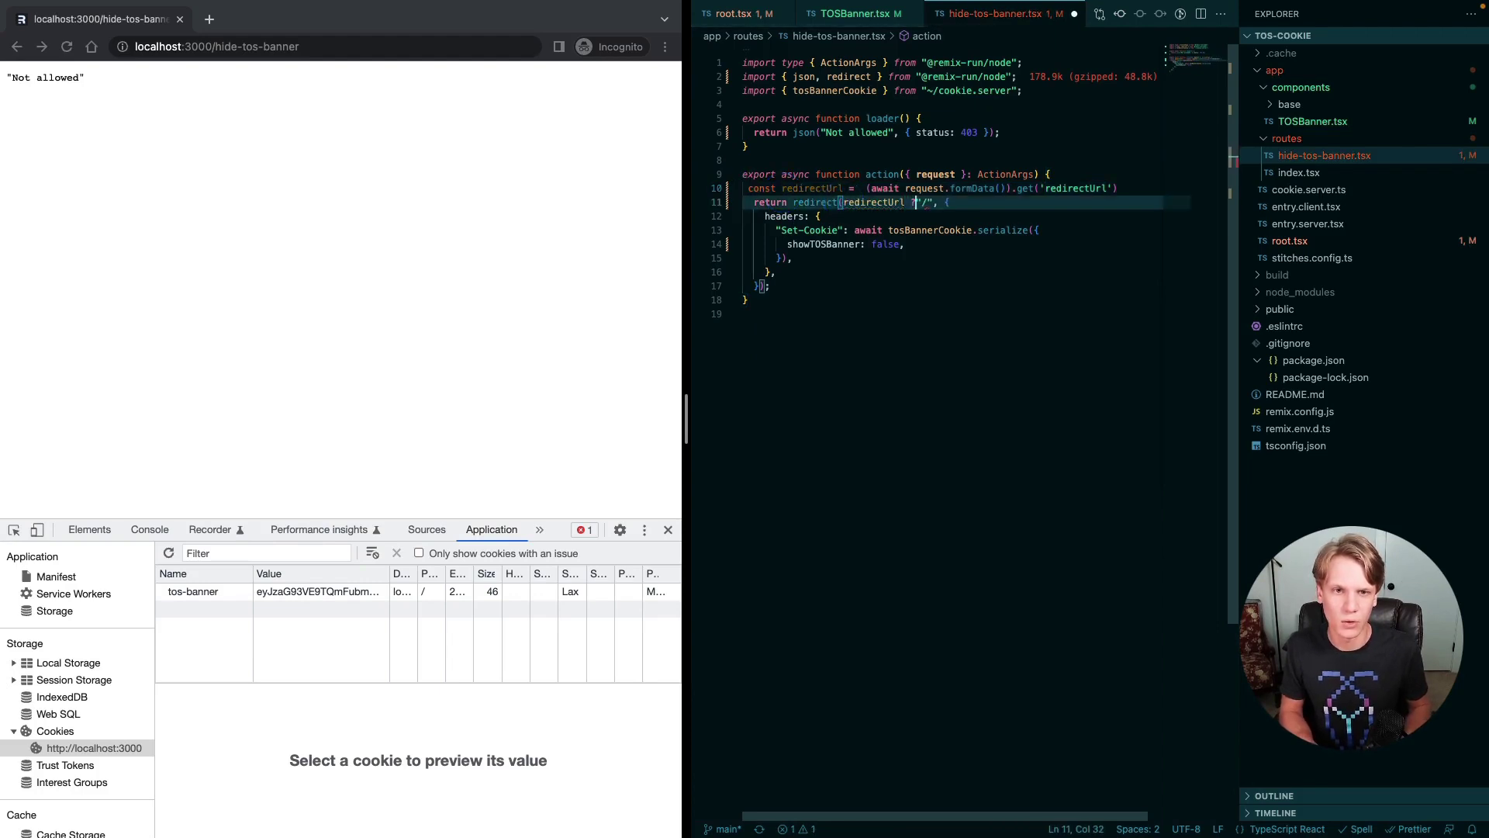
Step: Redirect to redirectUrl only when typeof it is string, otherwise "/", and save the route
left_click(924, 216)
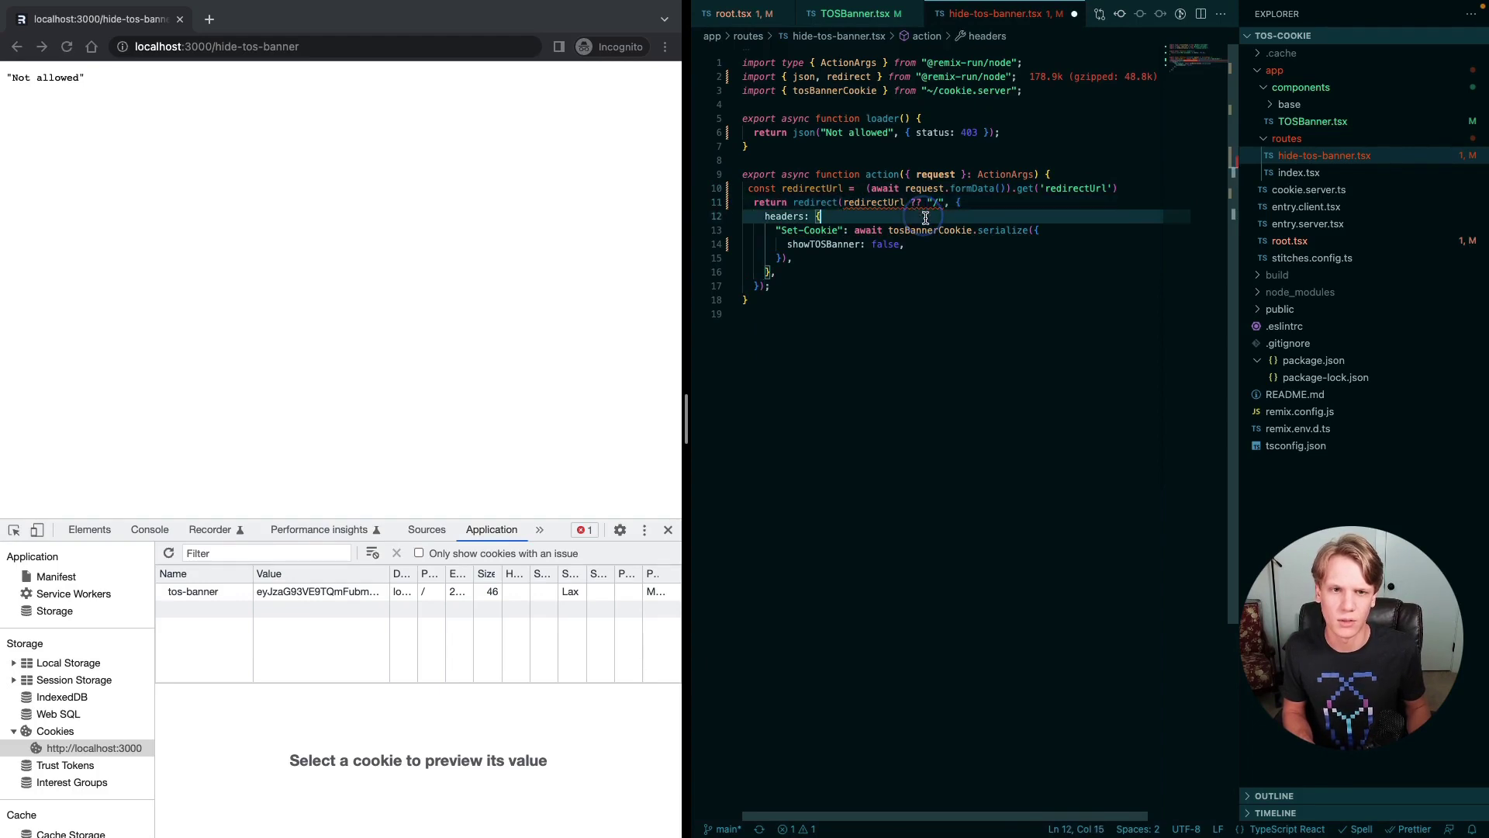
double_click(890, 203)
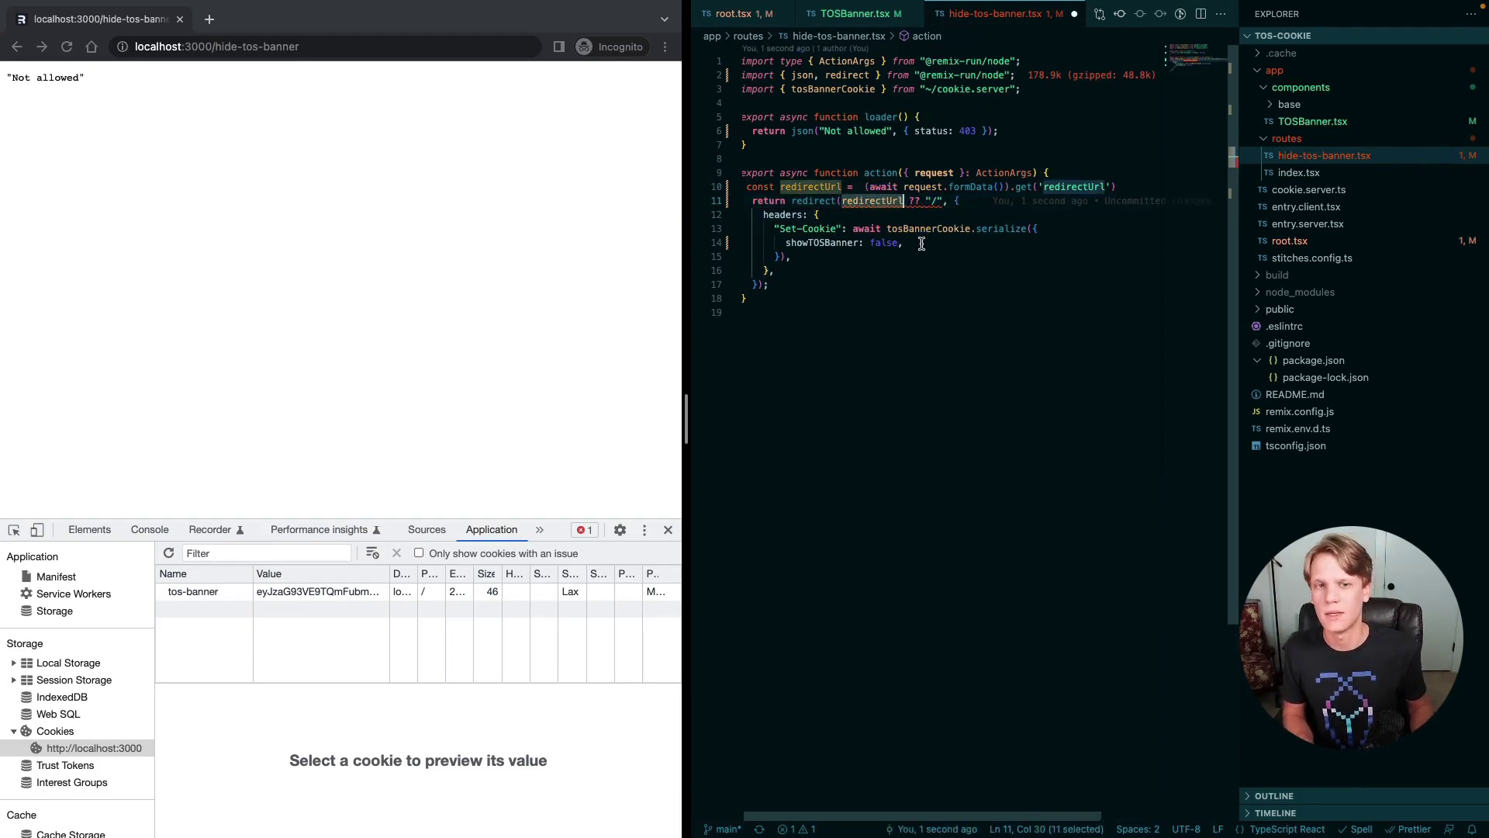
key("Left")
type("type")
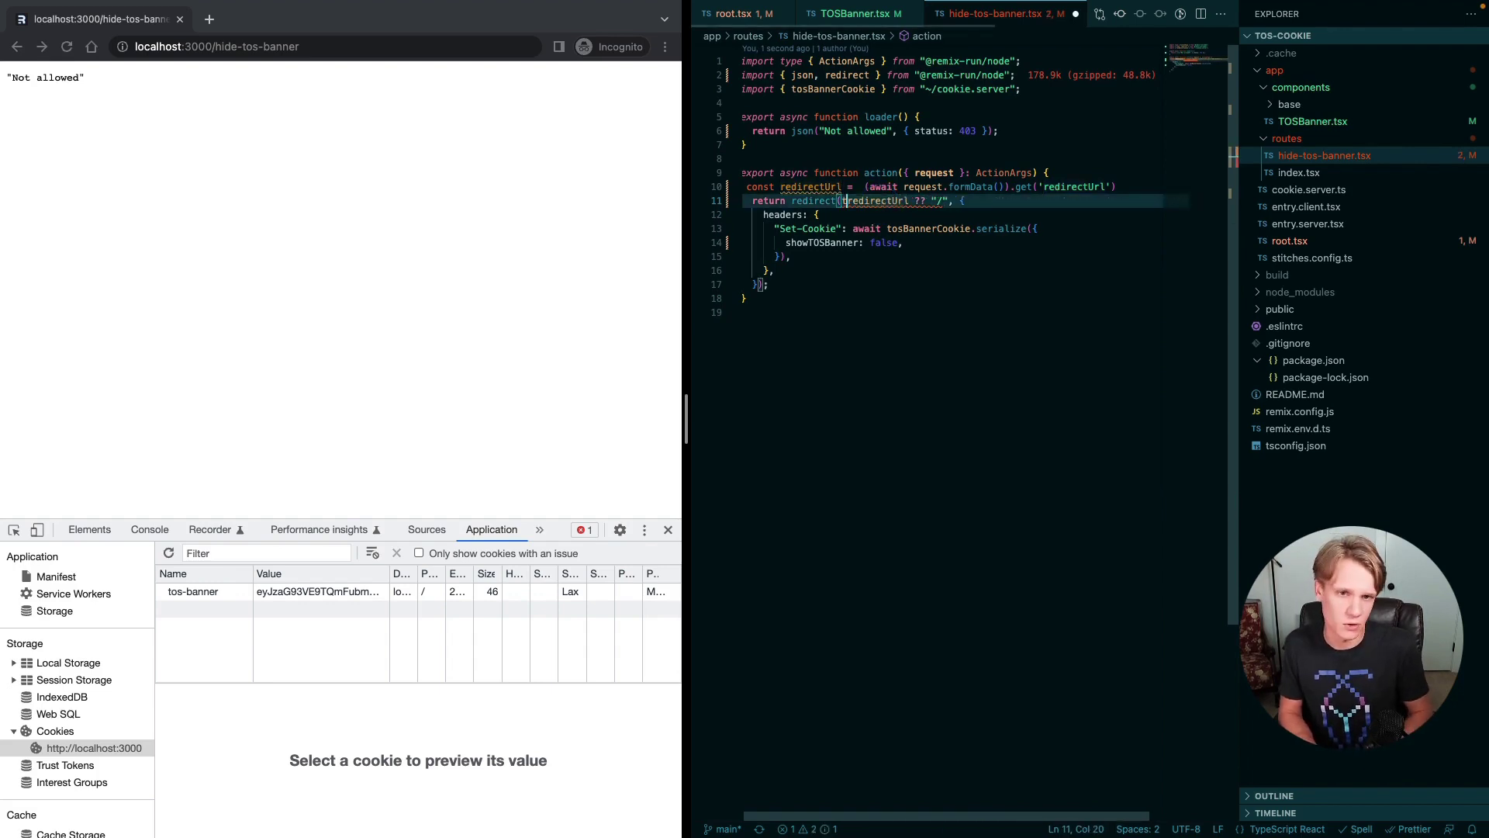
type("of")
key("alt+Right")
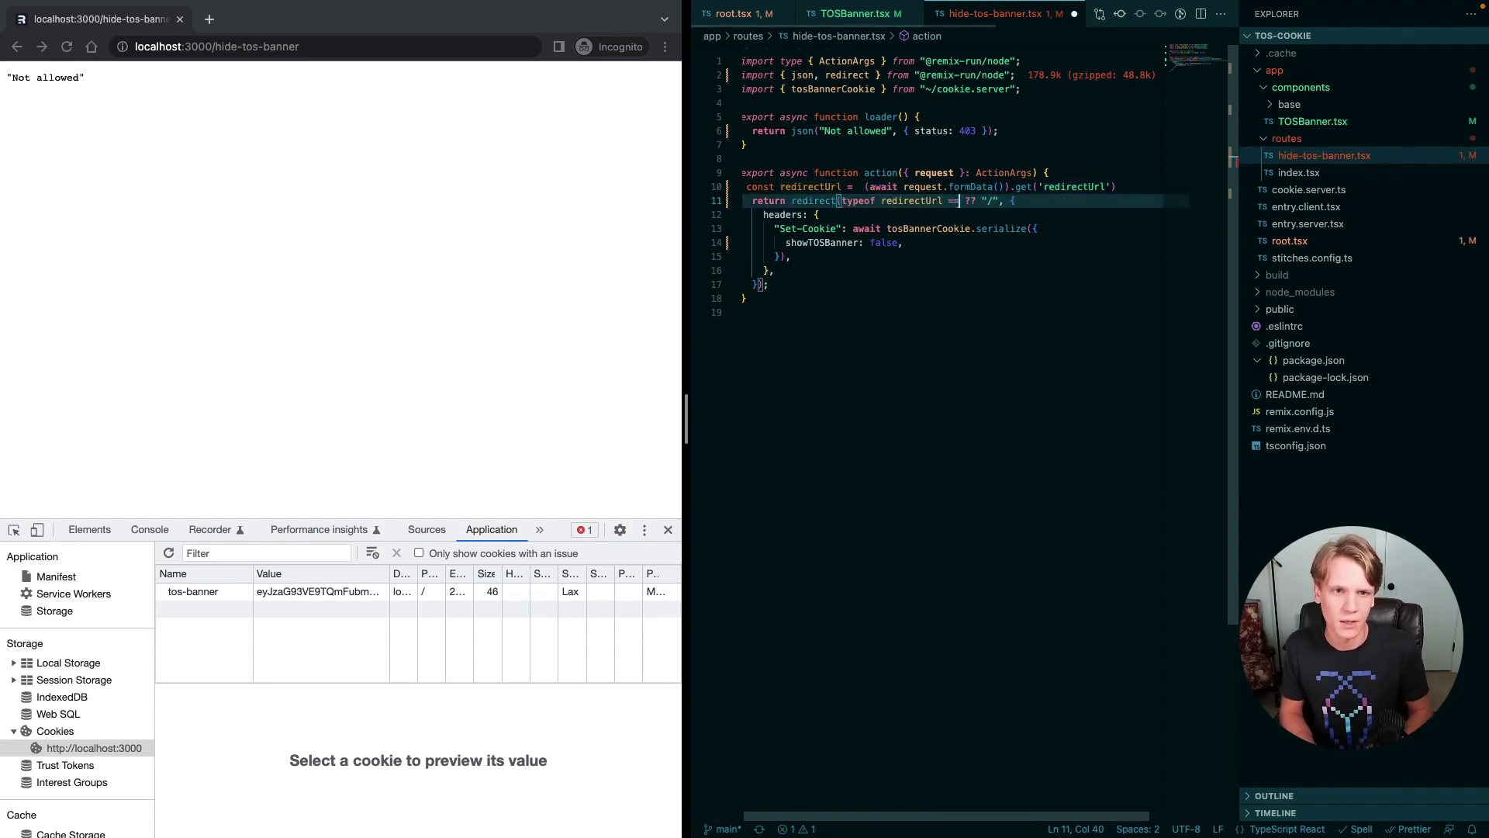
type("=== 'string' ? ")
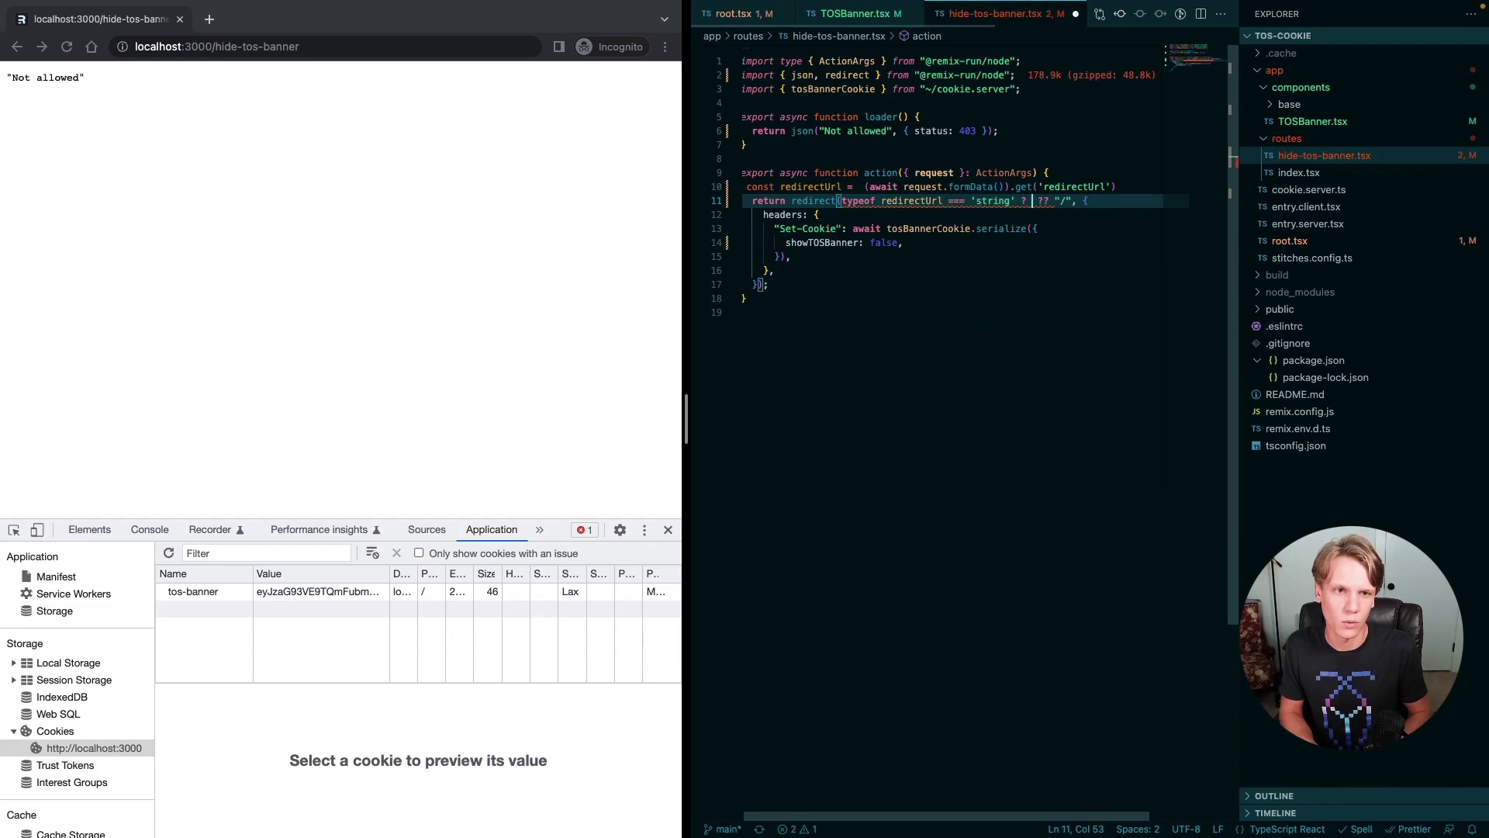
type("redirect")
key("Escape")
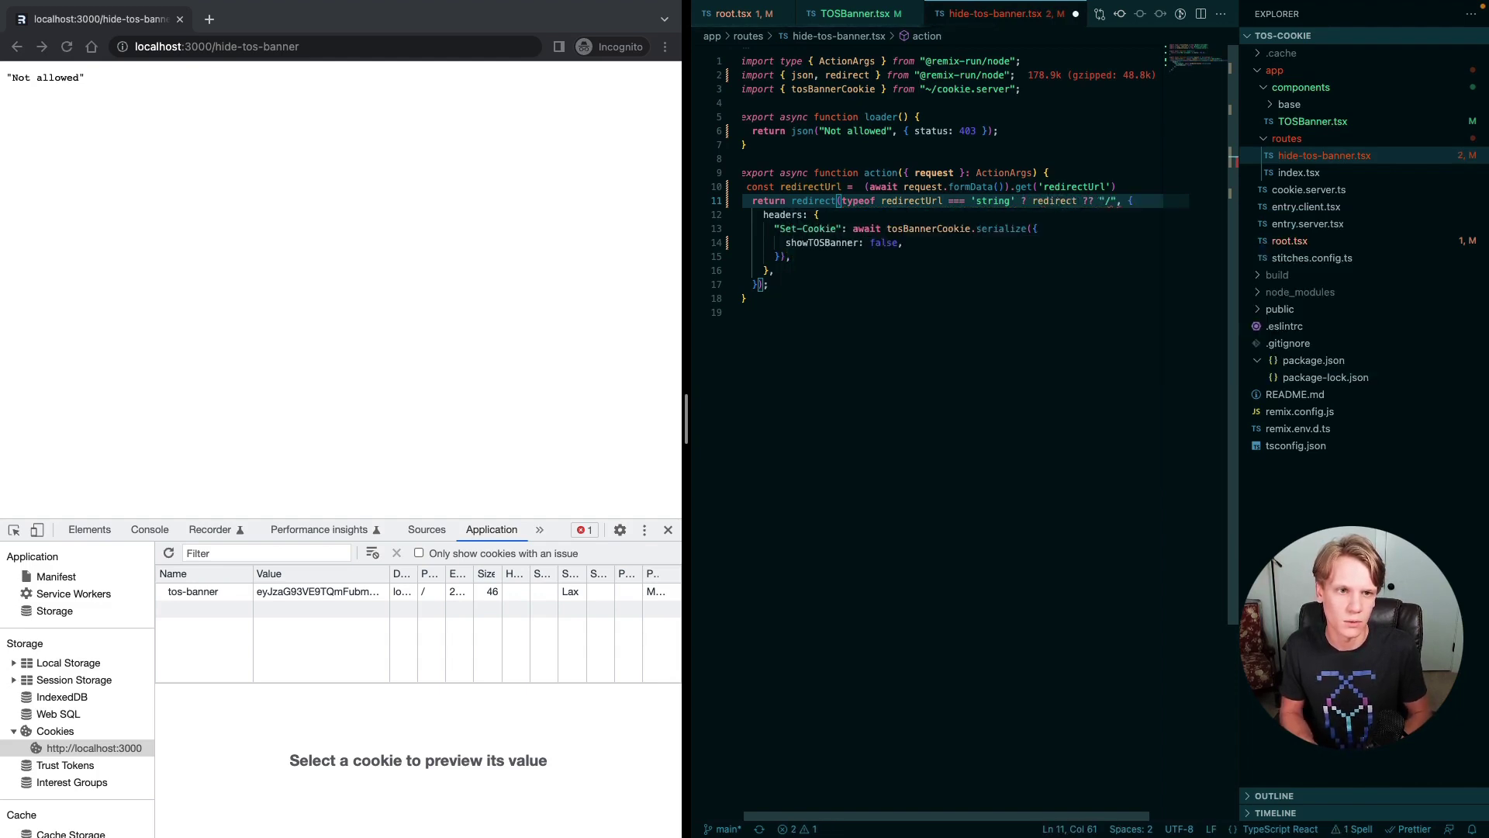
type("Url")
key("Right")
key("Delete")
key("Delete")
type(":")
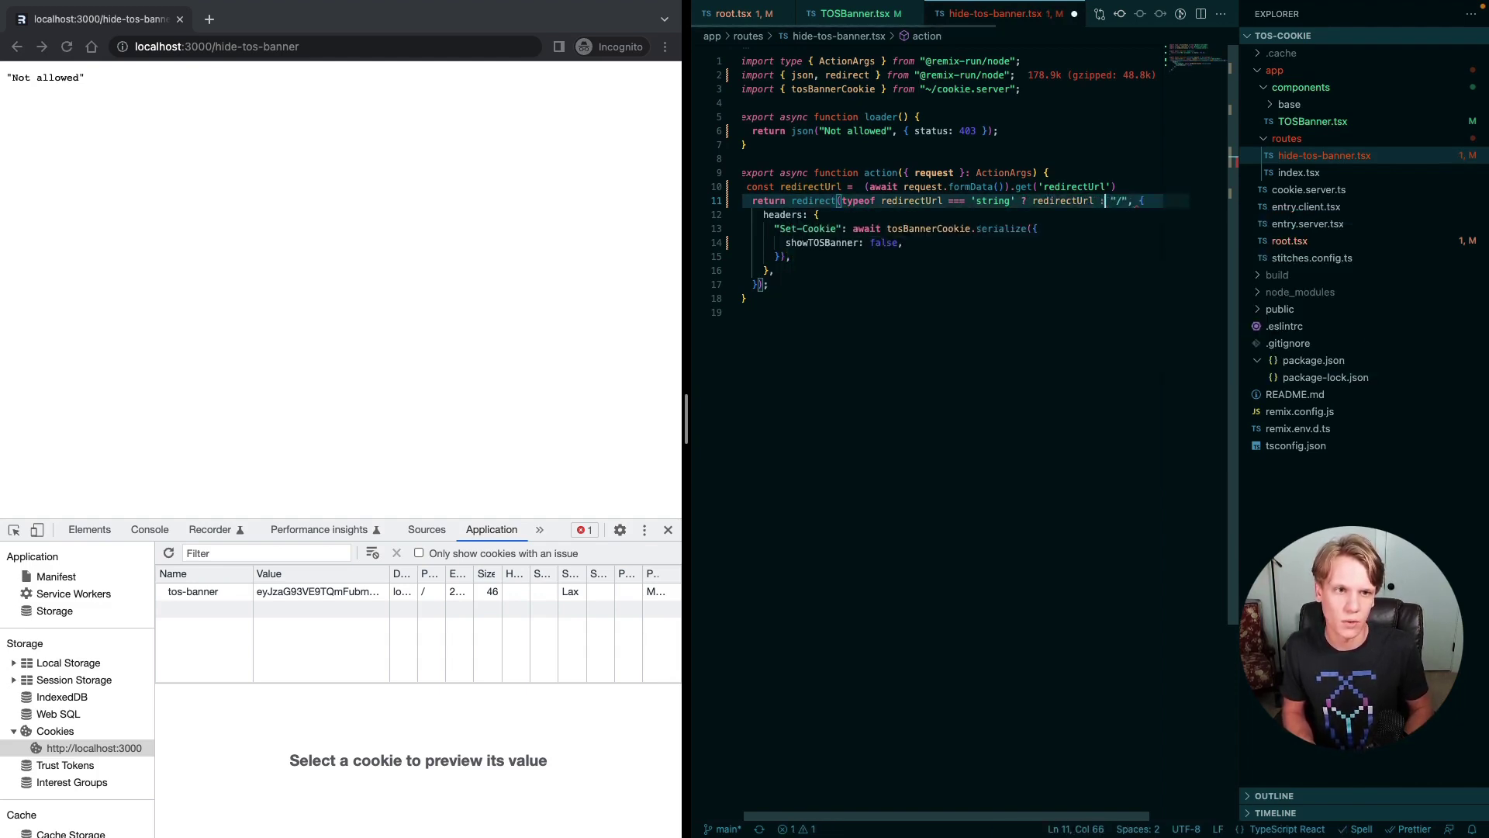
key("ctrl+s")
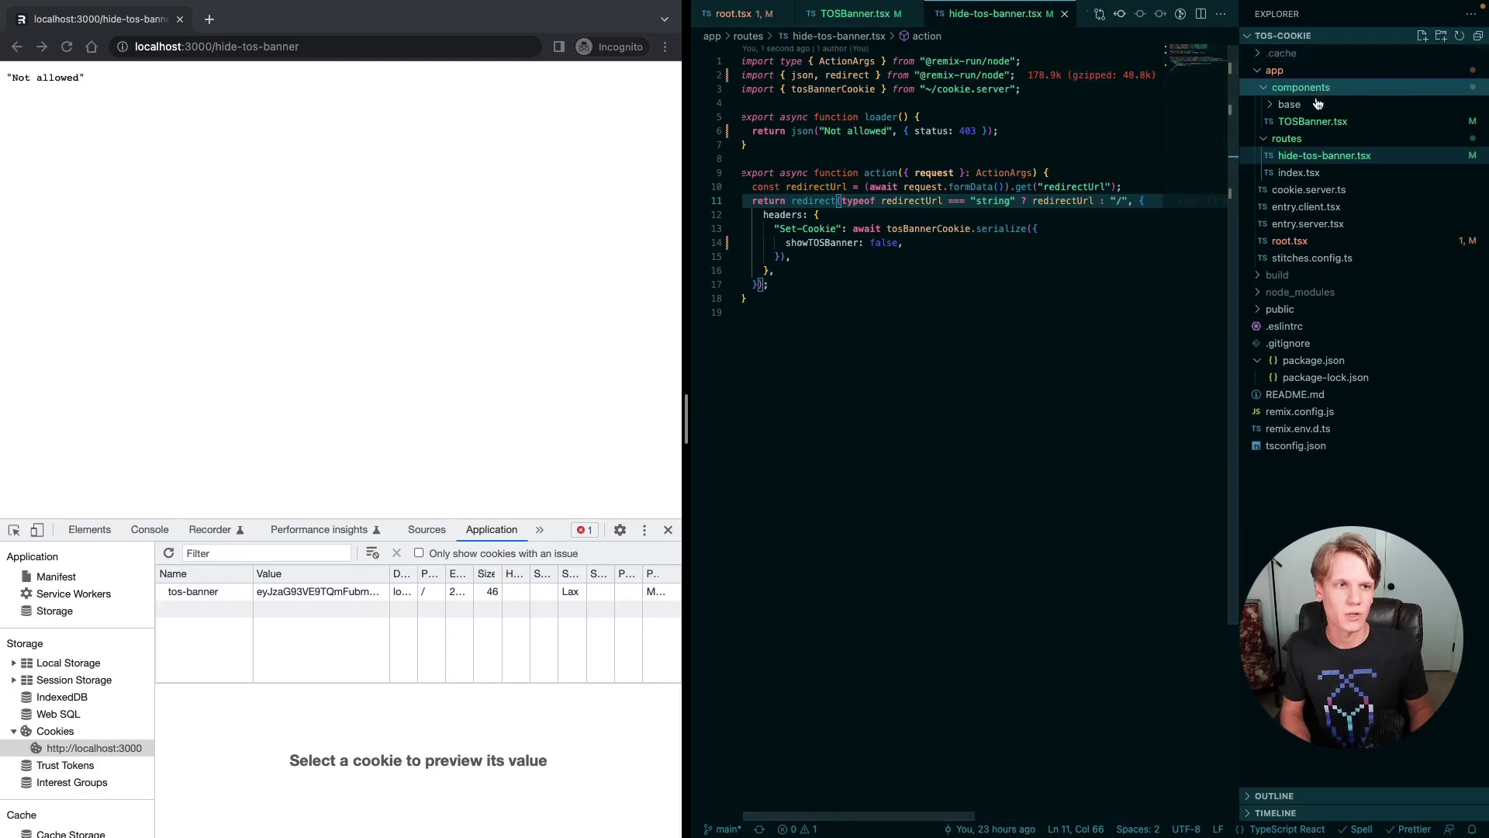
Step: Create routes/test.tsx with a default component returning <h1>HI!</h1> and save it
right_click(1289, 136)
left_click(1257, 138)
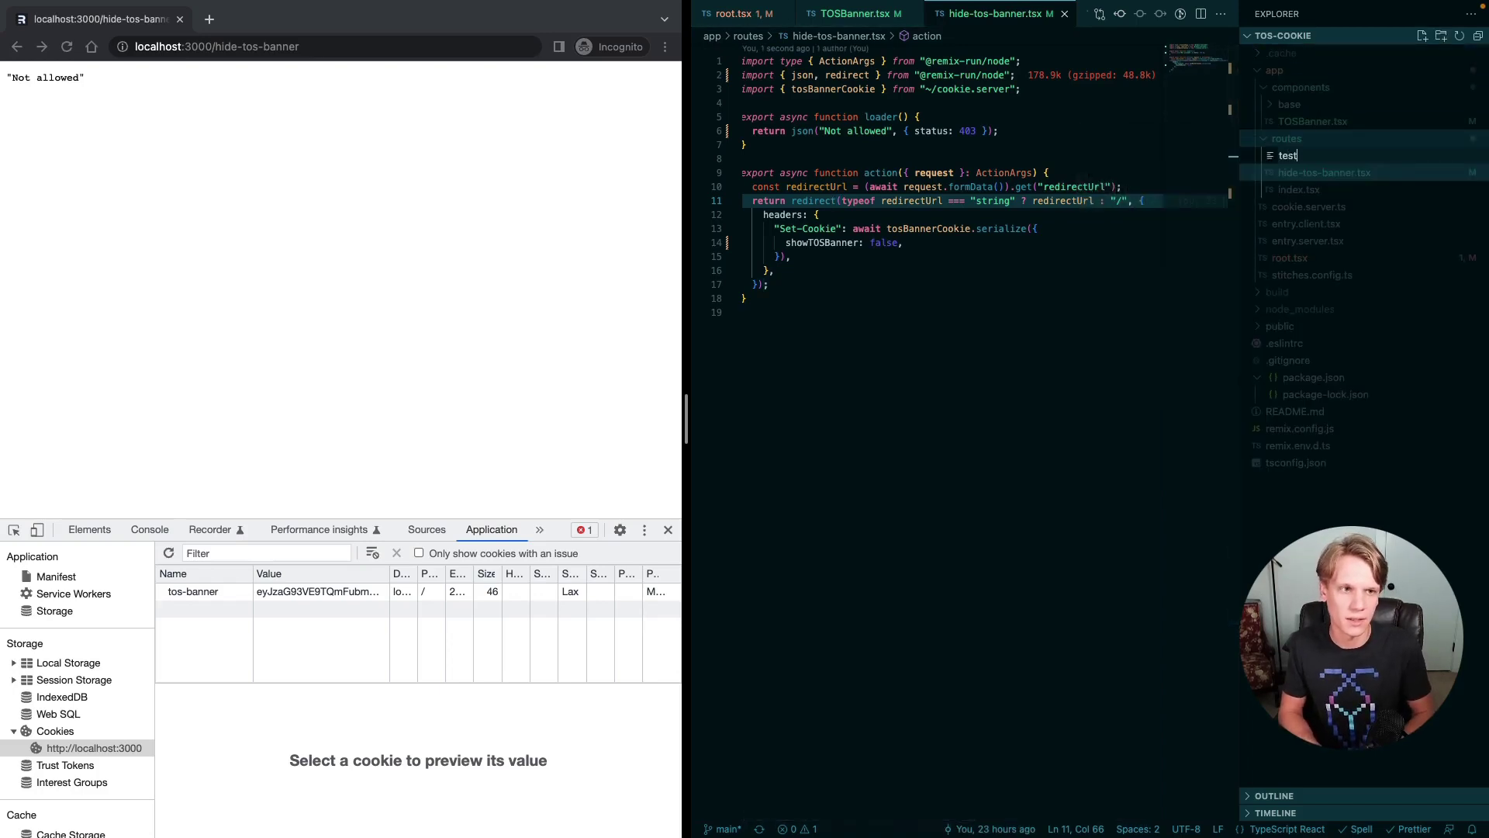
key("Return")
type("expor")
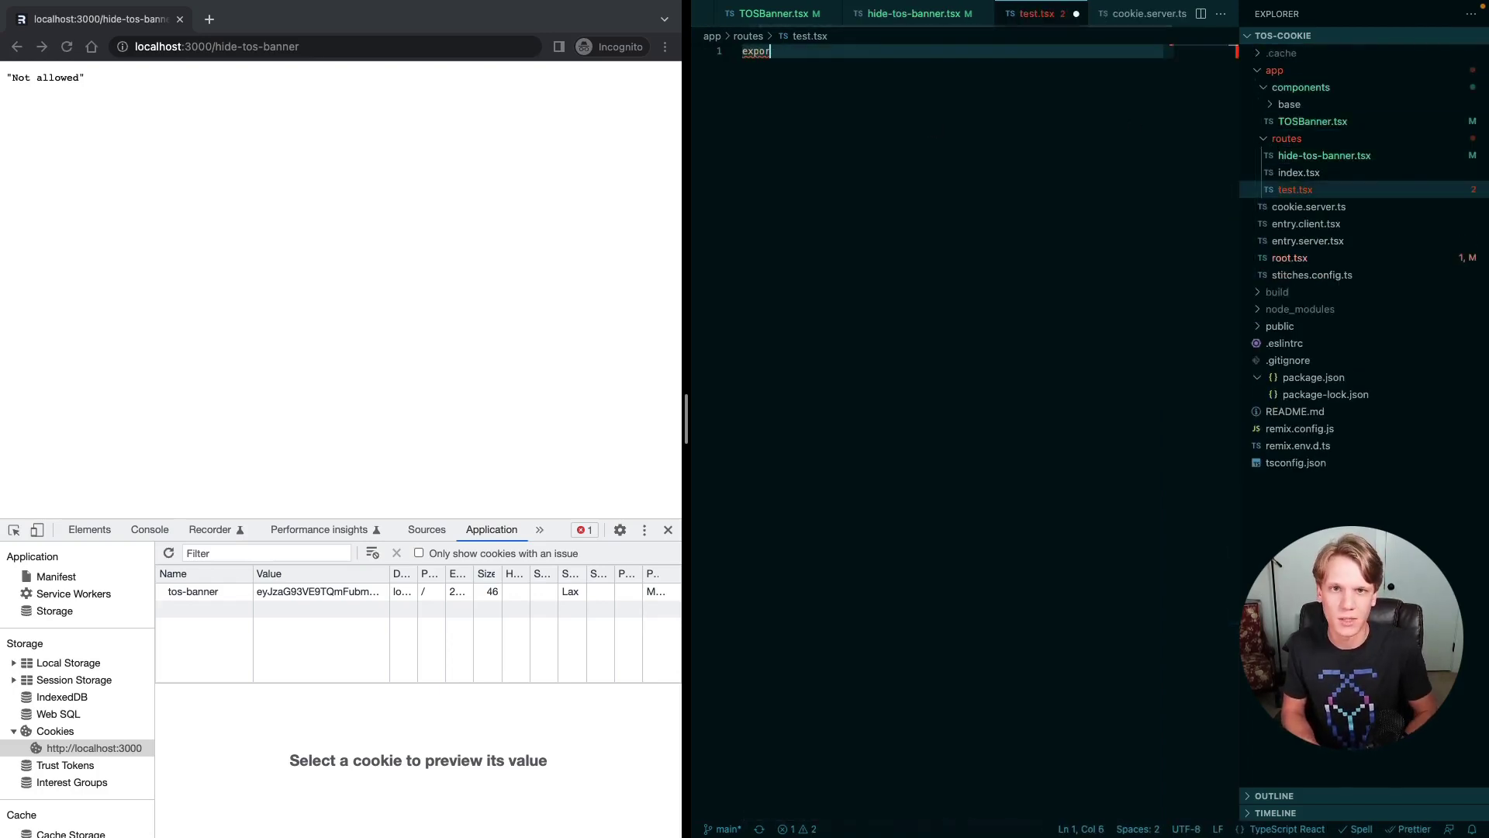
type("t default function() {")
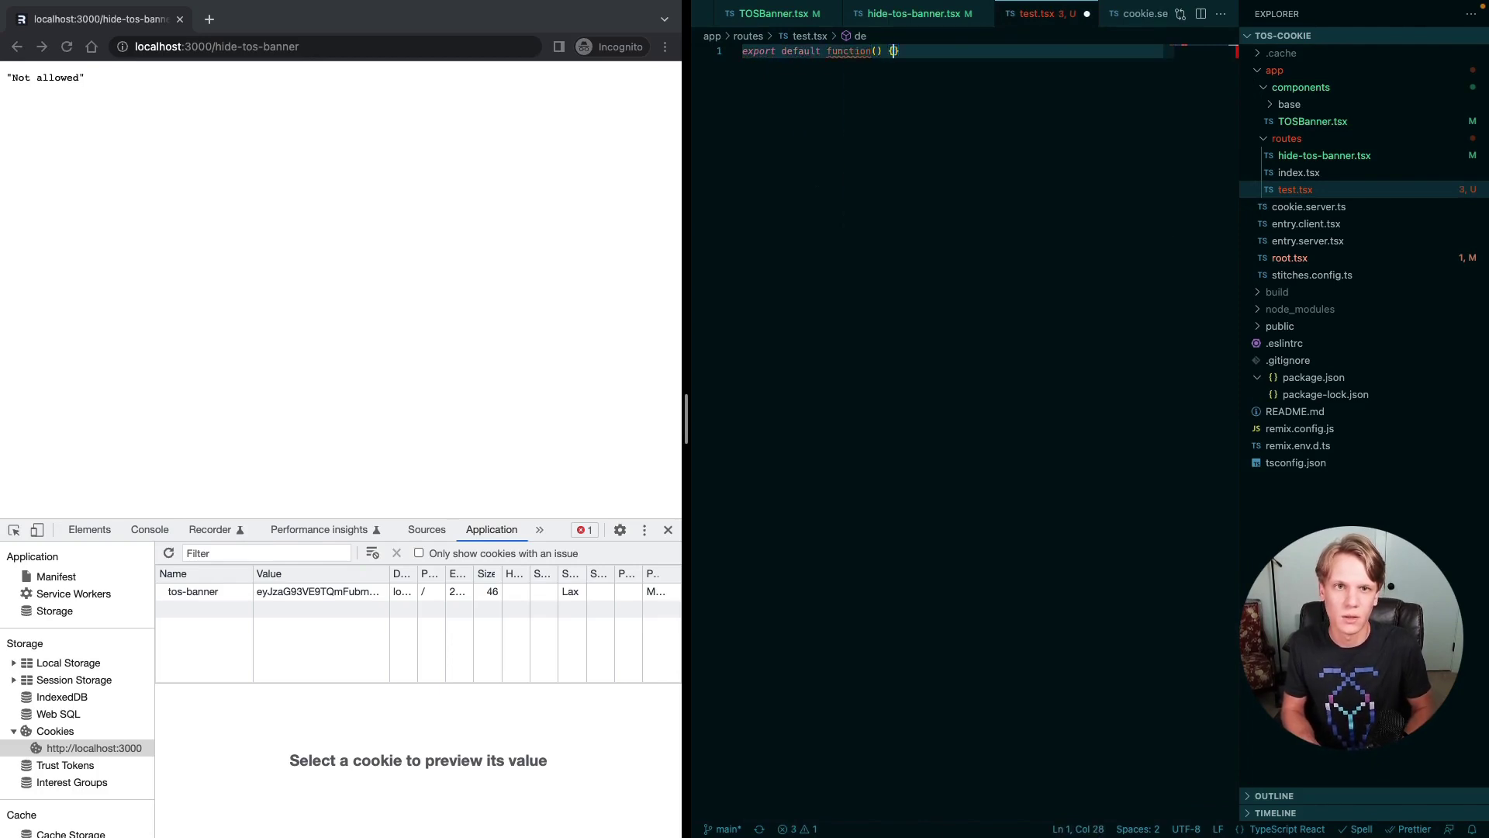
key("Return")
type("return <h1>")
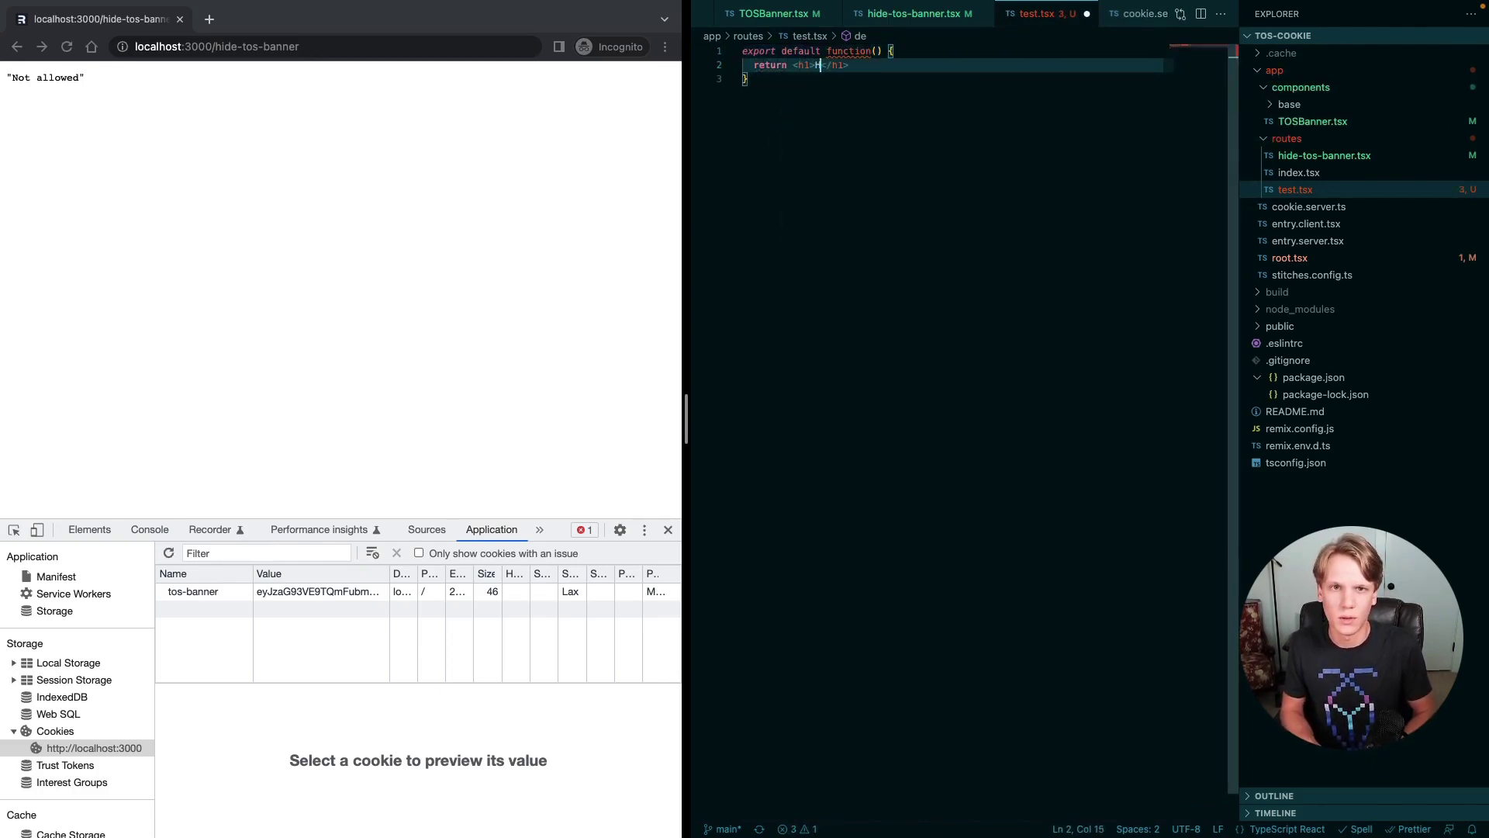
type("HI!")
key("Down")
key("ctrl+s")
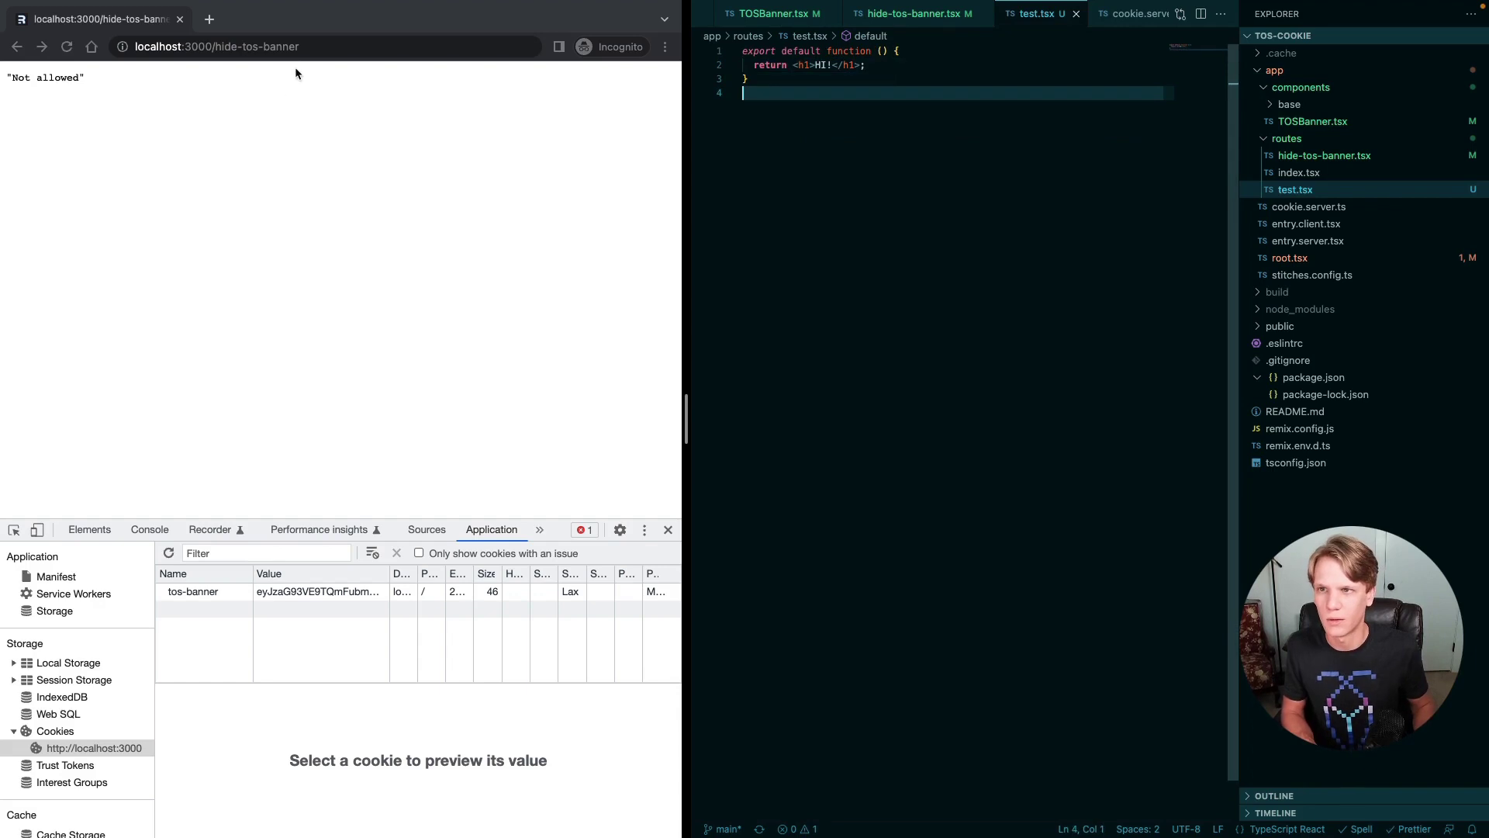
Step: Load localhost:3000/test and accept the terms banner there
left_click(259, 46)
left_click_drag(216, 48, 298, 46)
type("test")
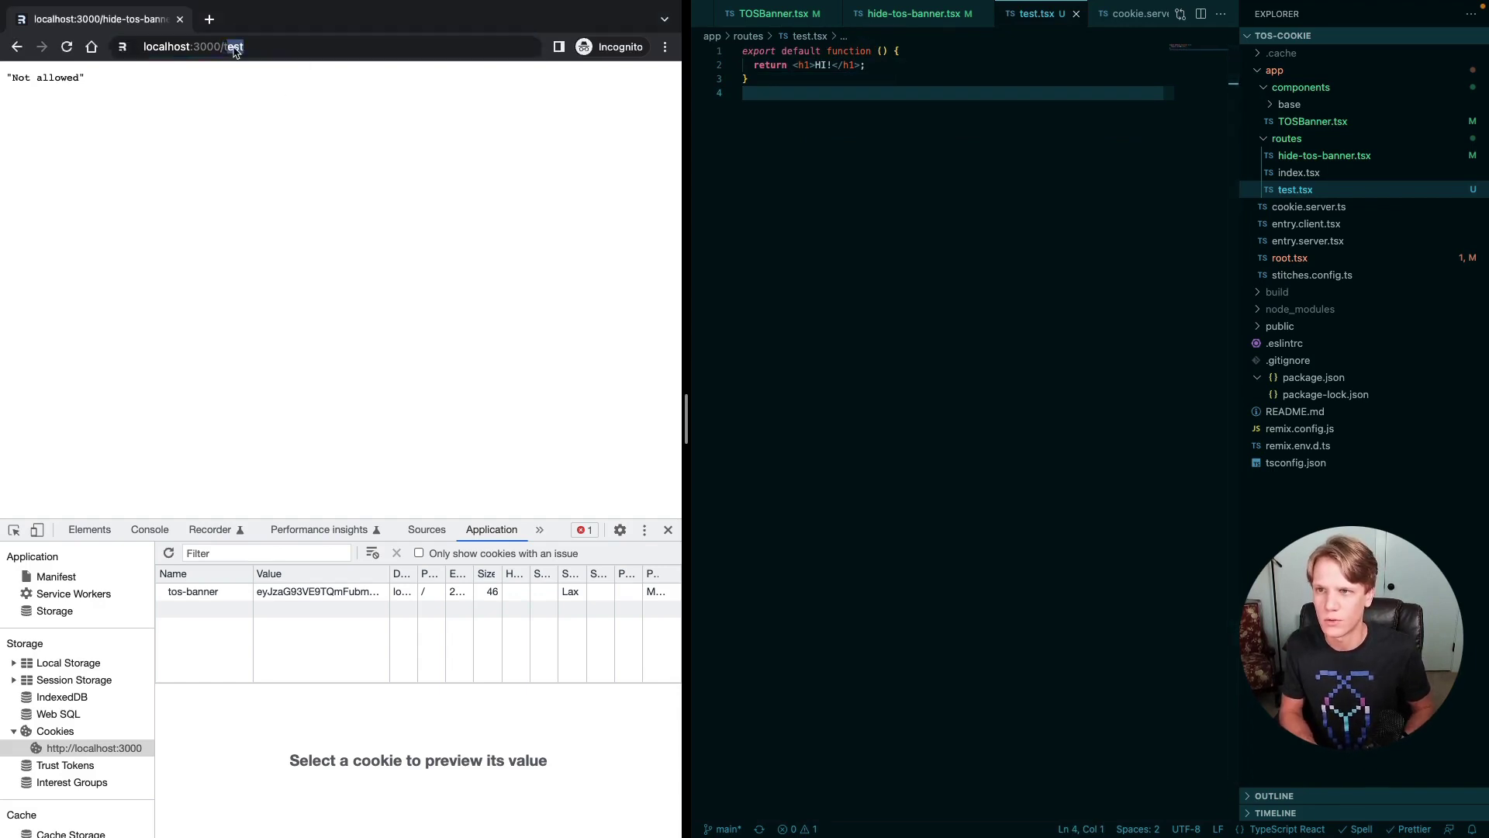
key("Return")
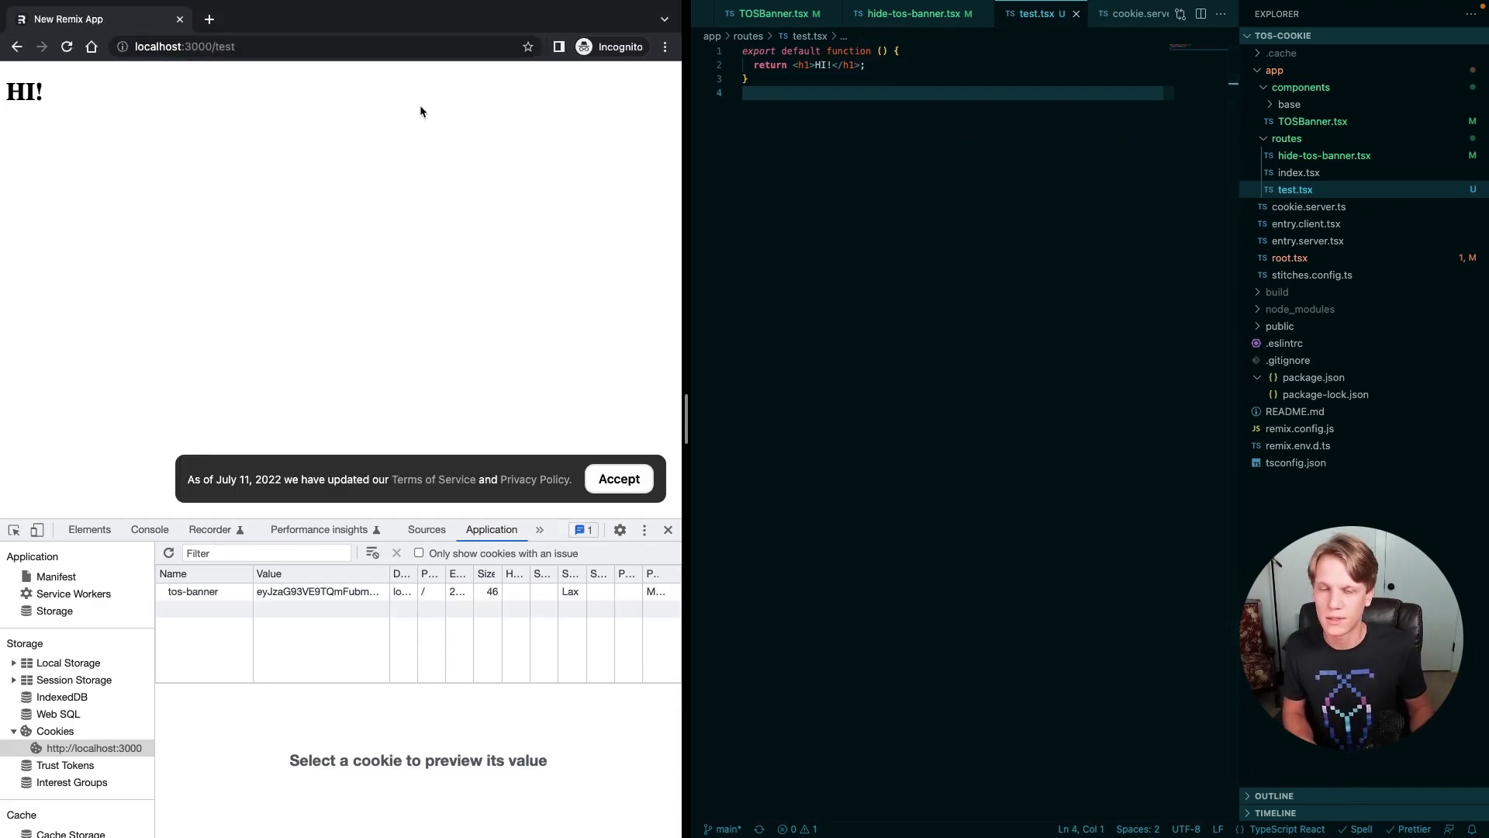
left_click(619, 479)
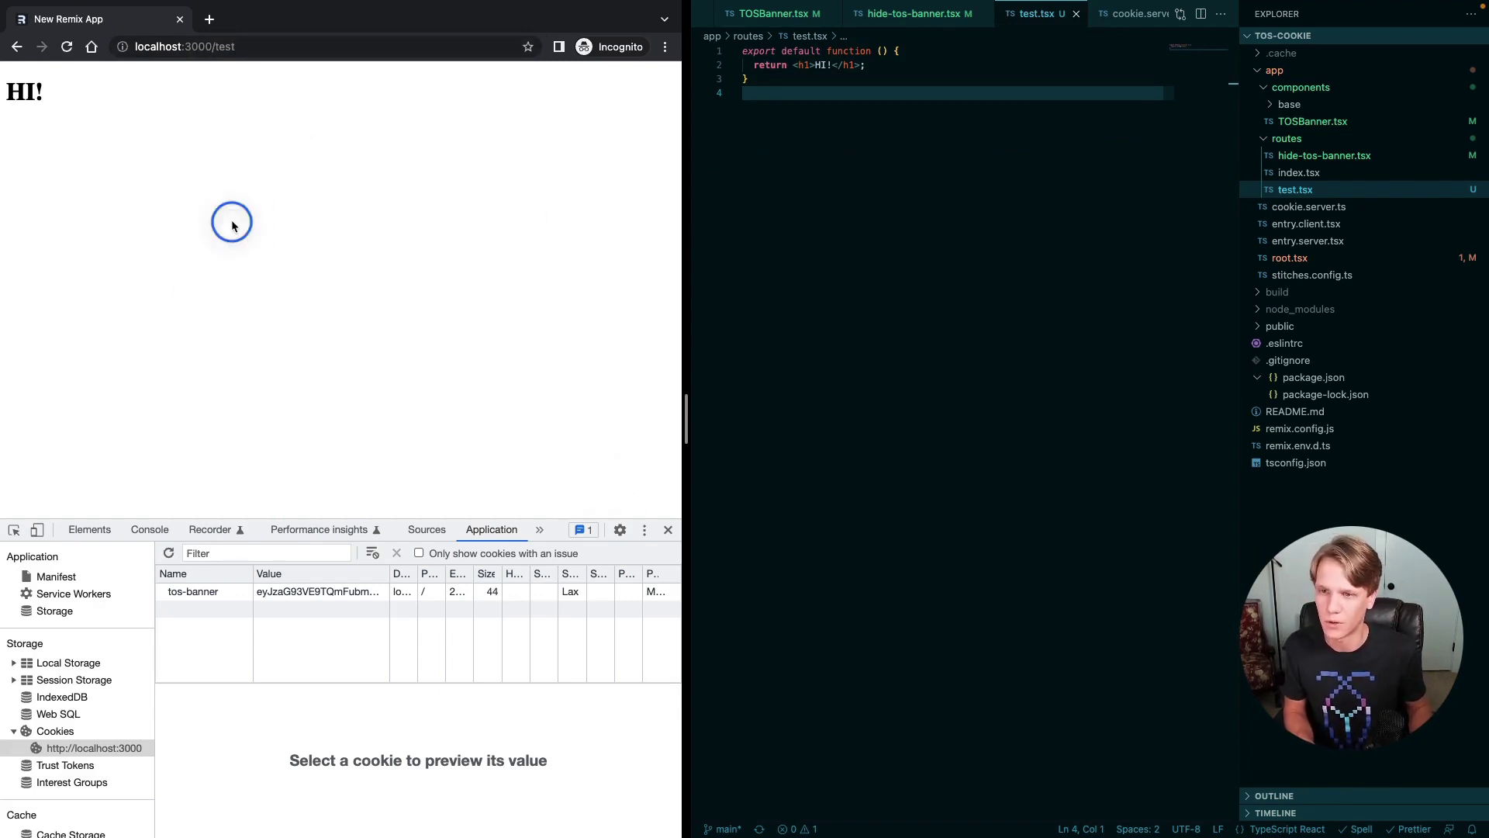
Step: Clear the site cookies, disable JavaScript via the DevTools command menu, and accept the banner again
left_click(372, 557)
key("ctrl+shift+p")
type("reload")
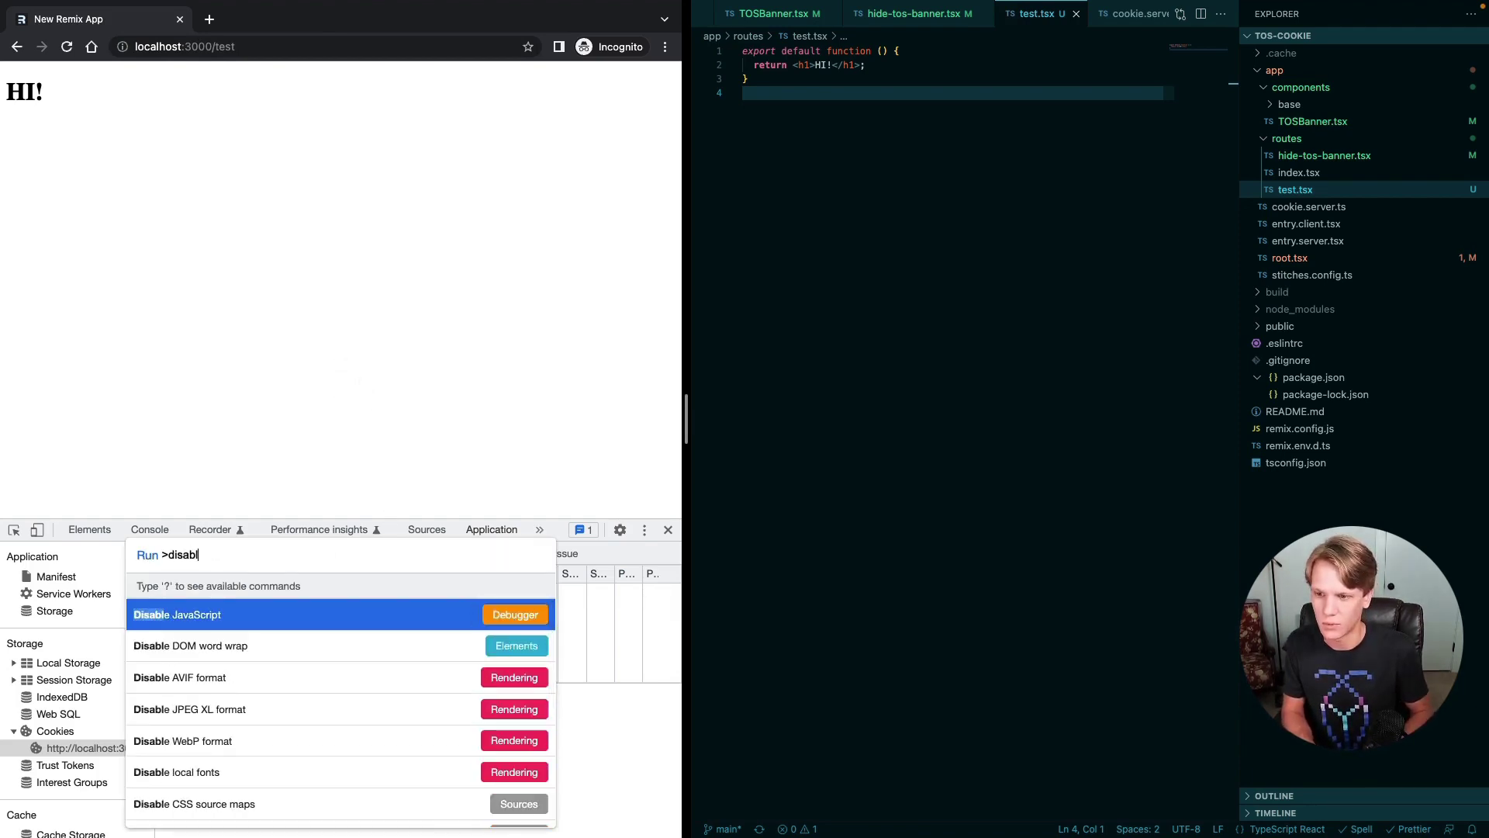
key("Return")
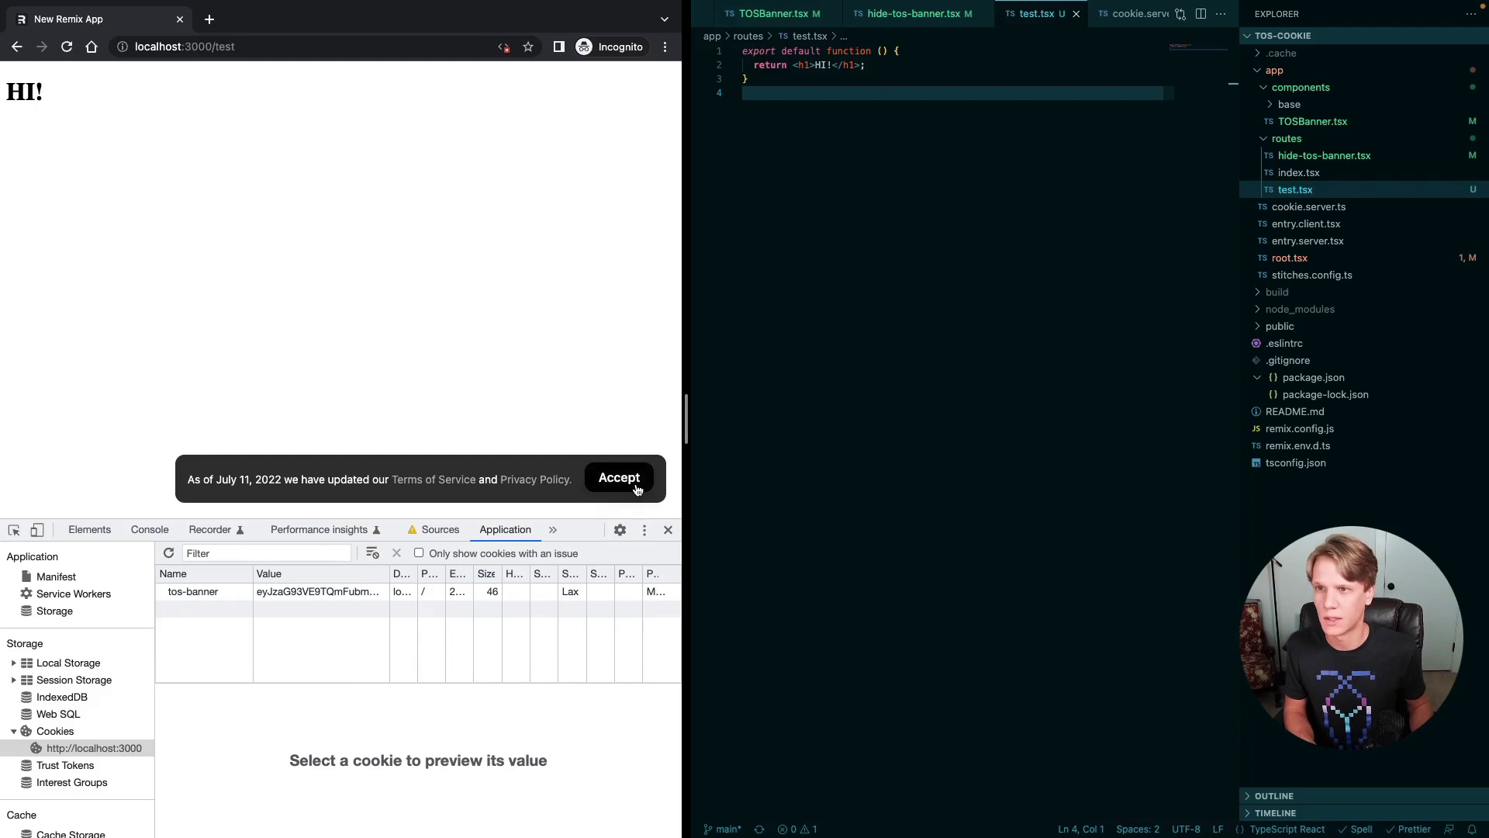
left_click(620, 477)
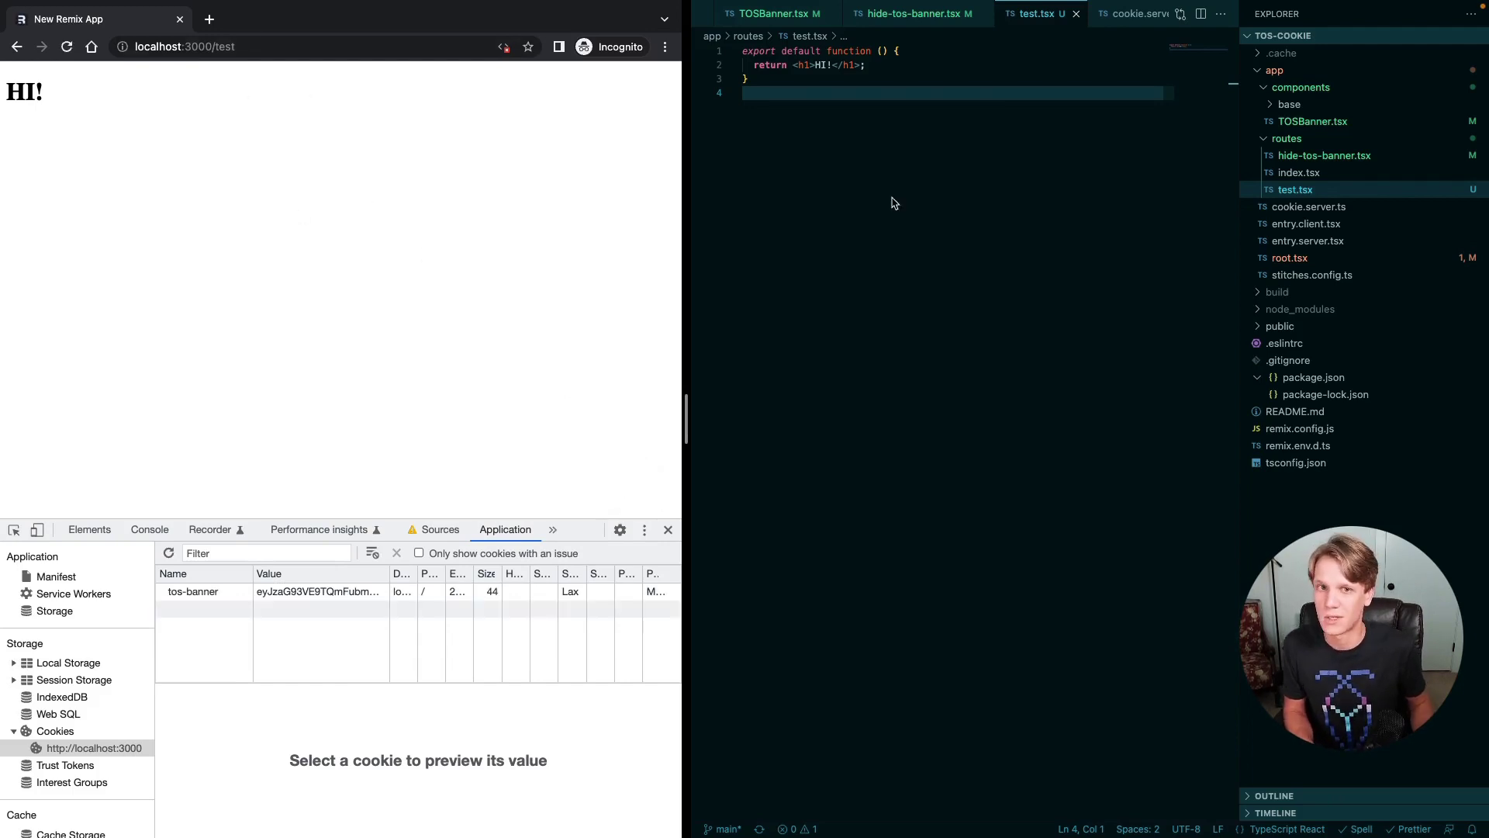
Step: Review redirectUrl in hide-tos-banner.tsx and pathname + search in TOSBanner.tsx
key("ctrl+super+f")
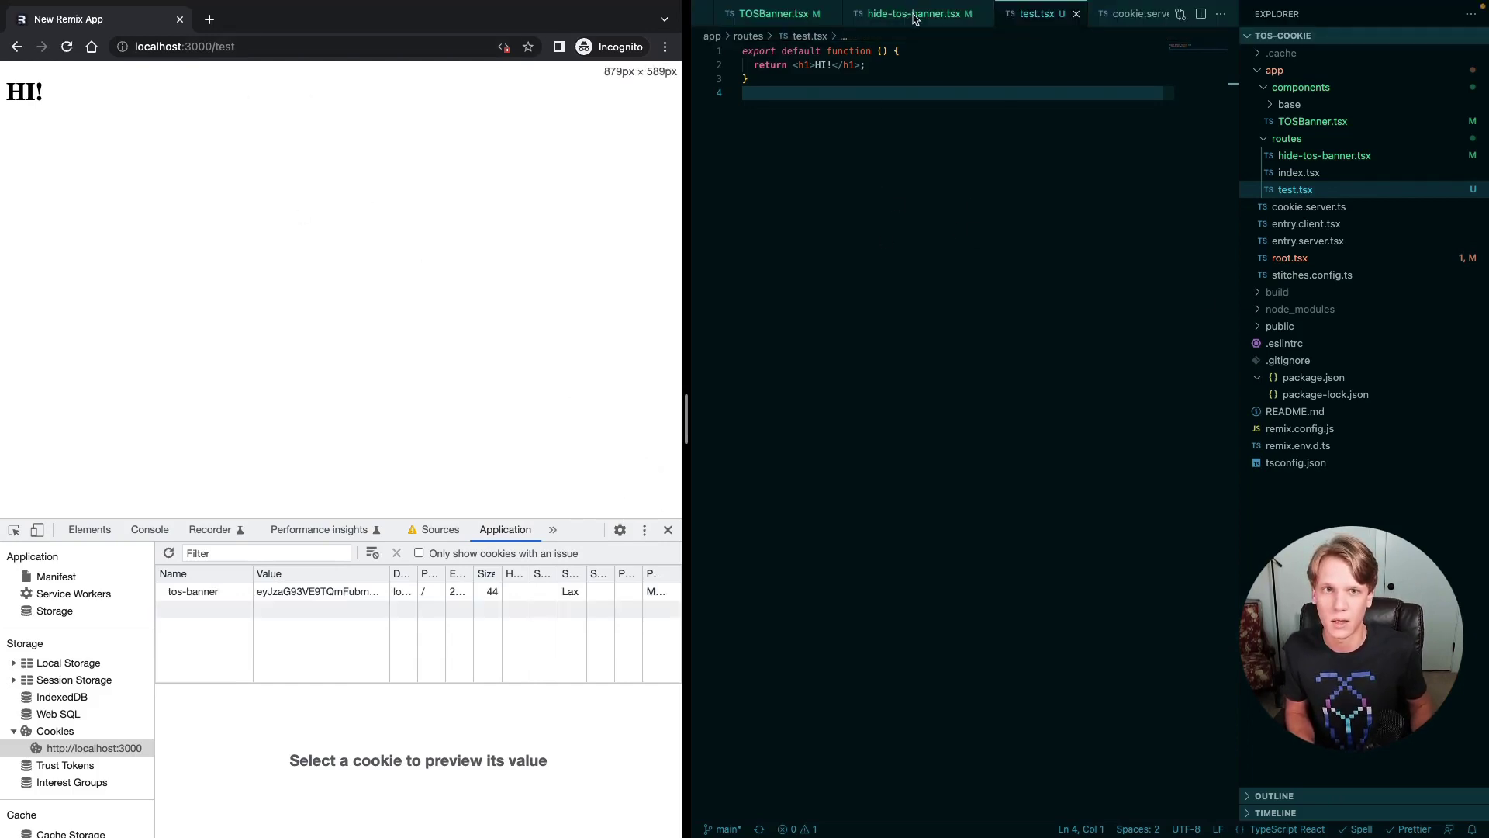
left_click(913, 15)
double_click(816, 187)
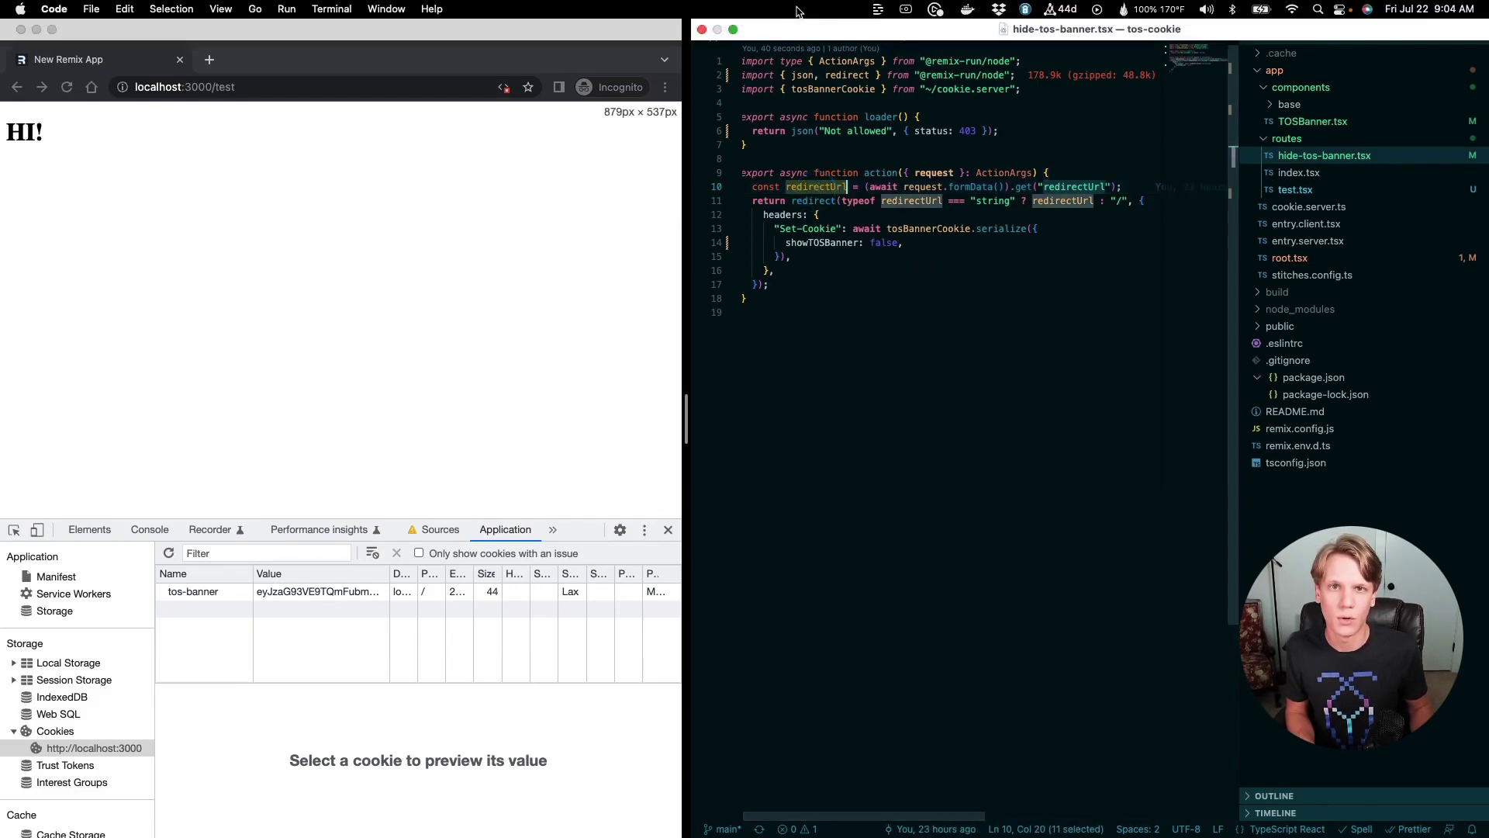
left_click(774, 14)
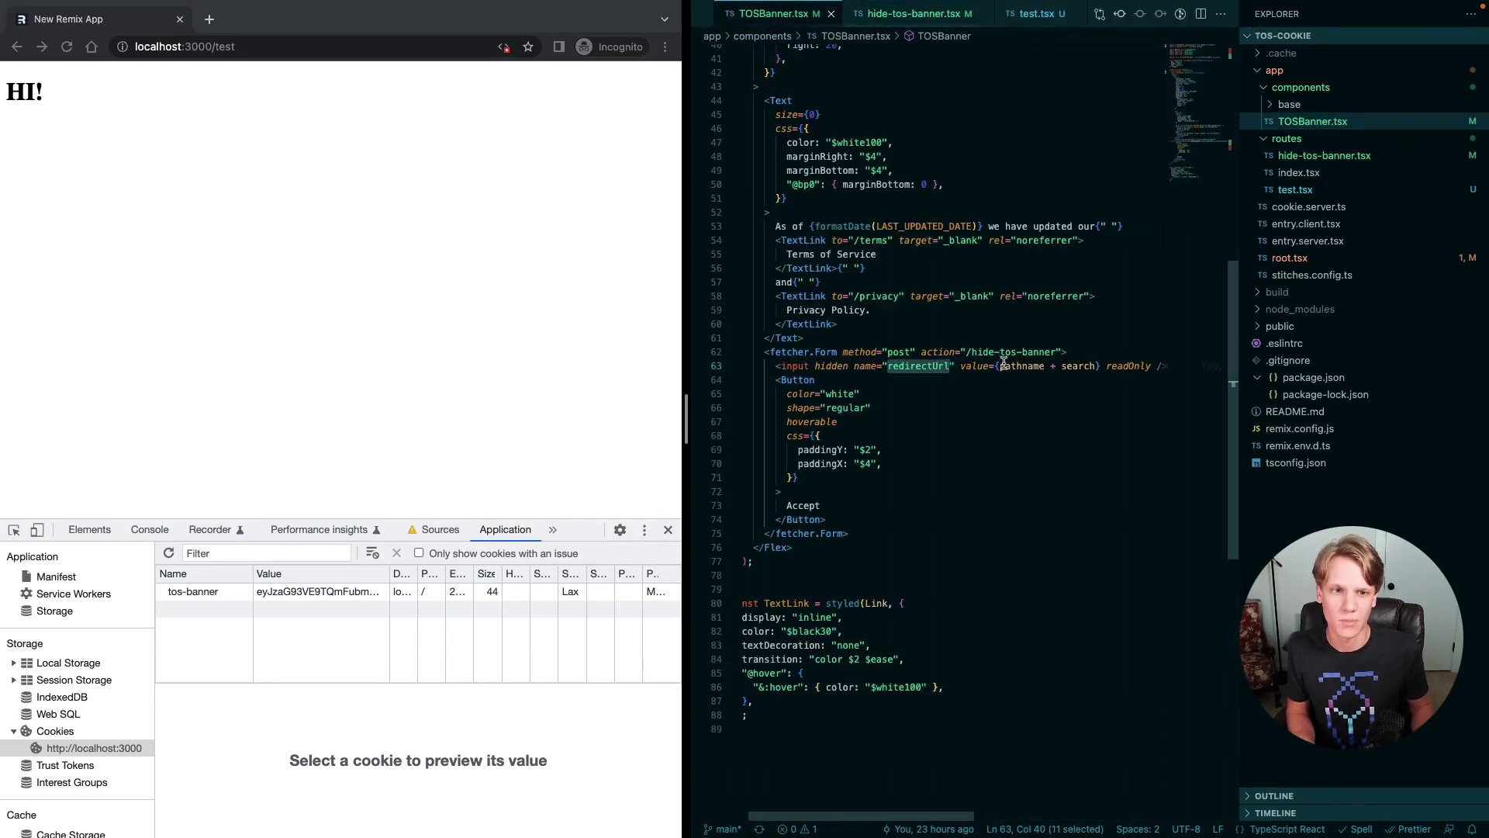
double_click(1021, 365)
double_click(1079, 366)
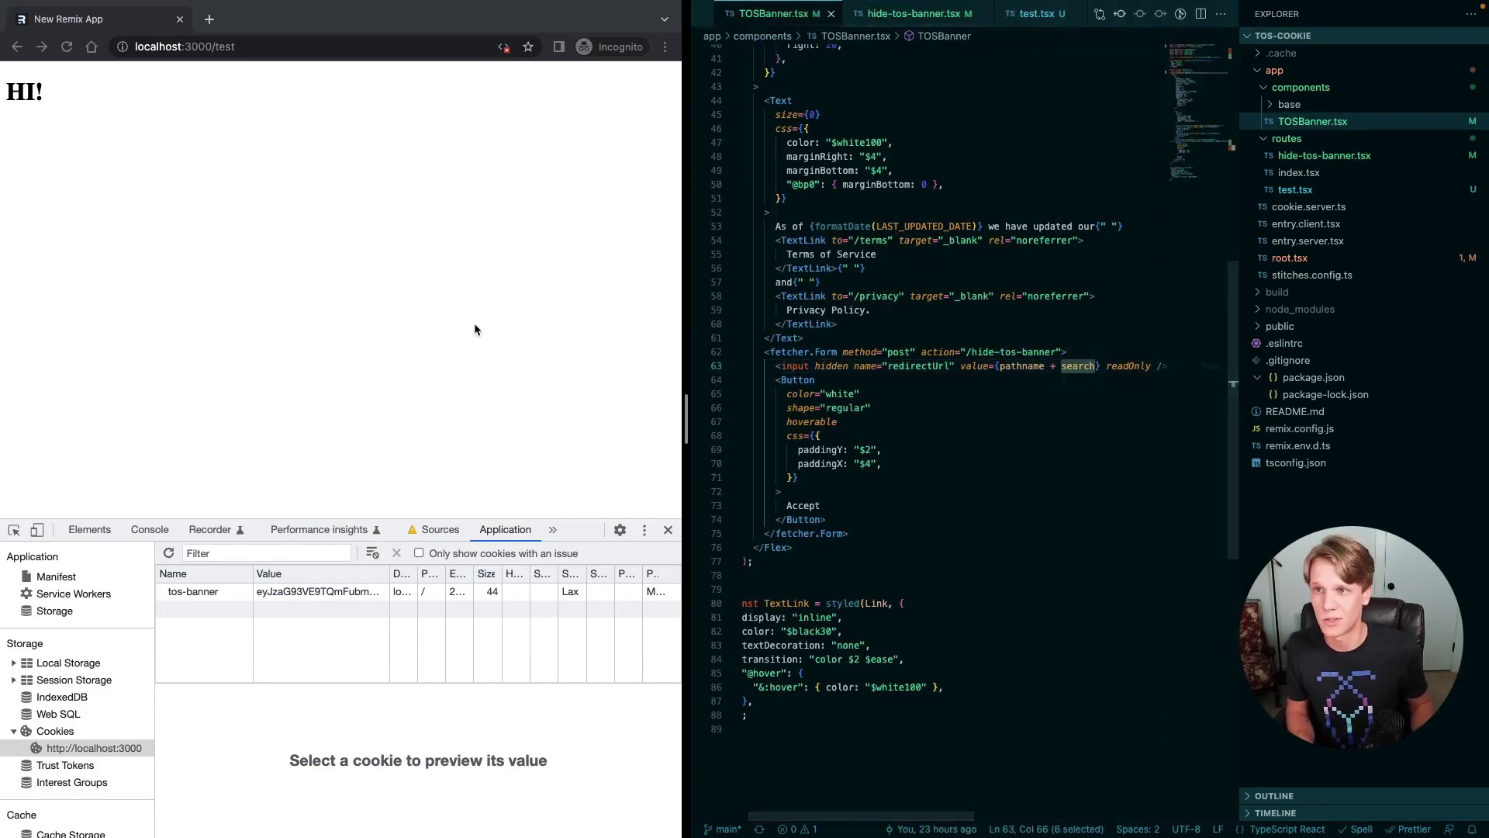
Step: Comment out the hidden redirectUrl input, save, clear cookies, reload and accept the banner
left_click(995, 366)
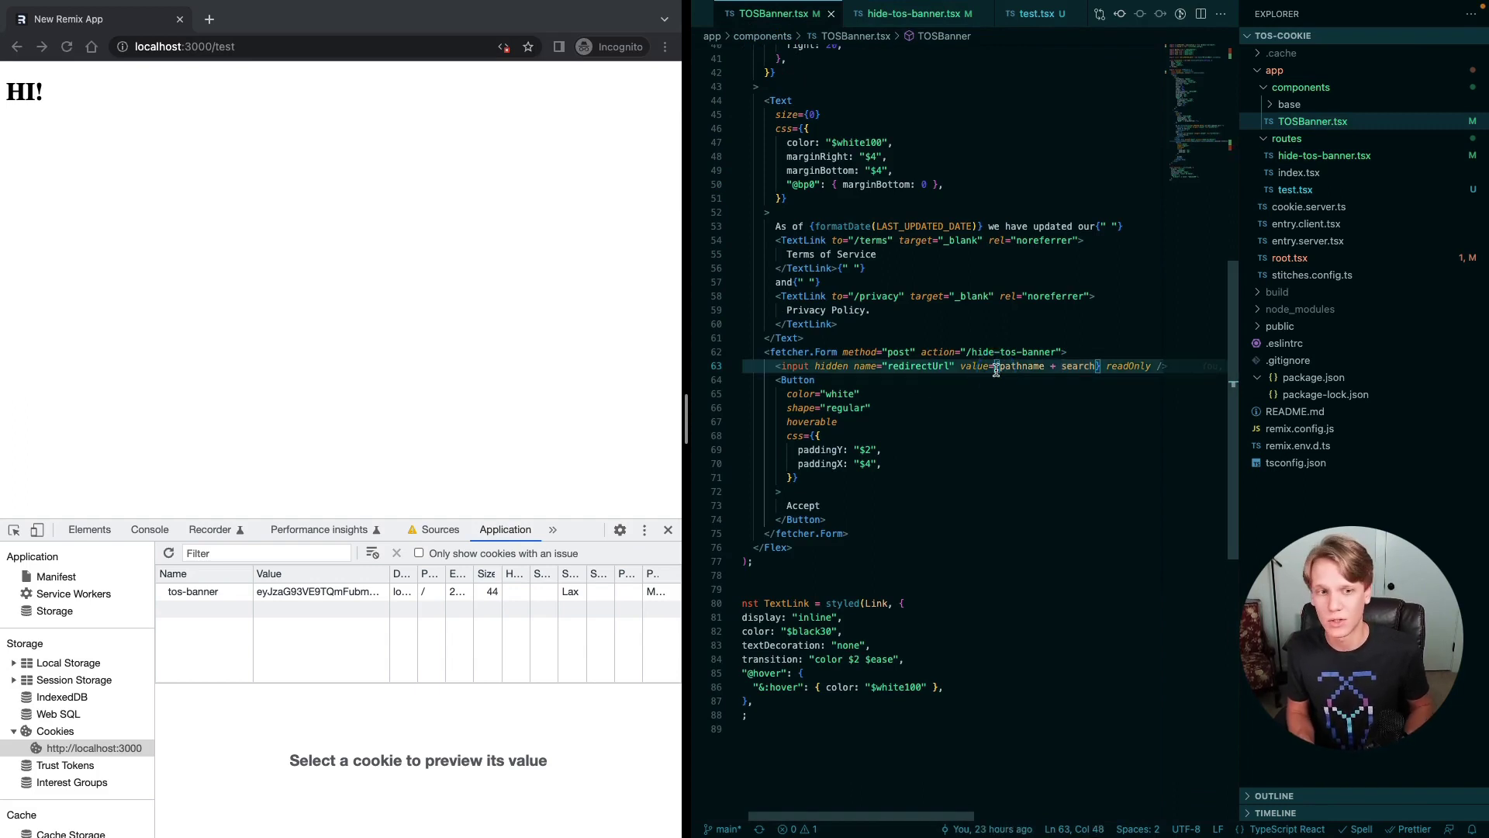
key("ctrl+slash")
key("ctrl+s")
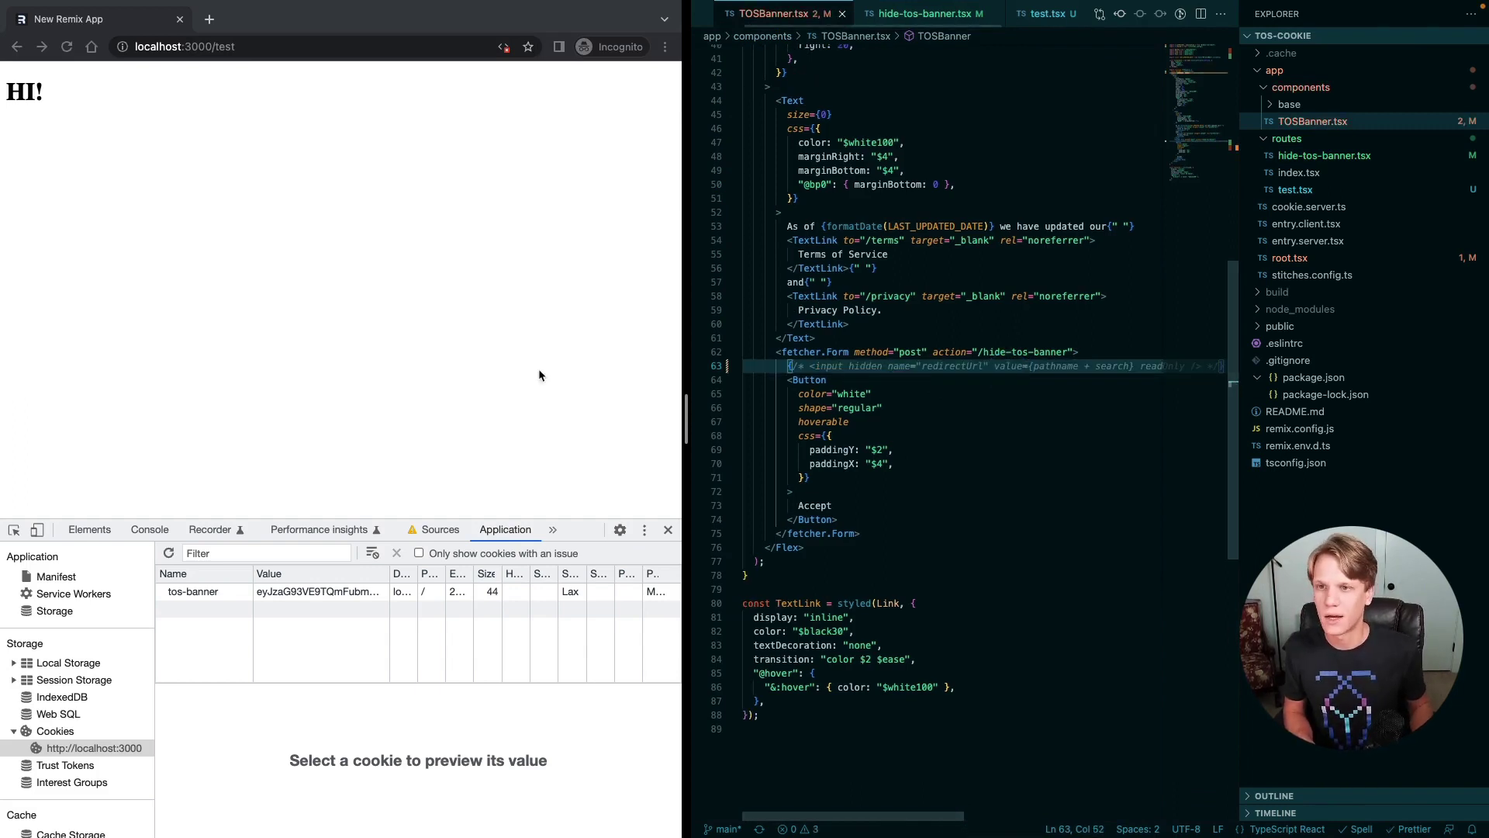
left_click(370, 553)
left_click(376, 323)
key("ctrl+r")
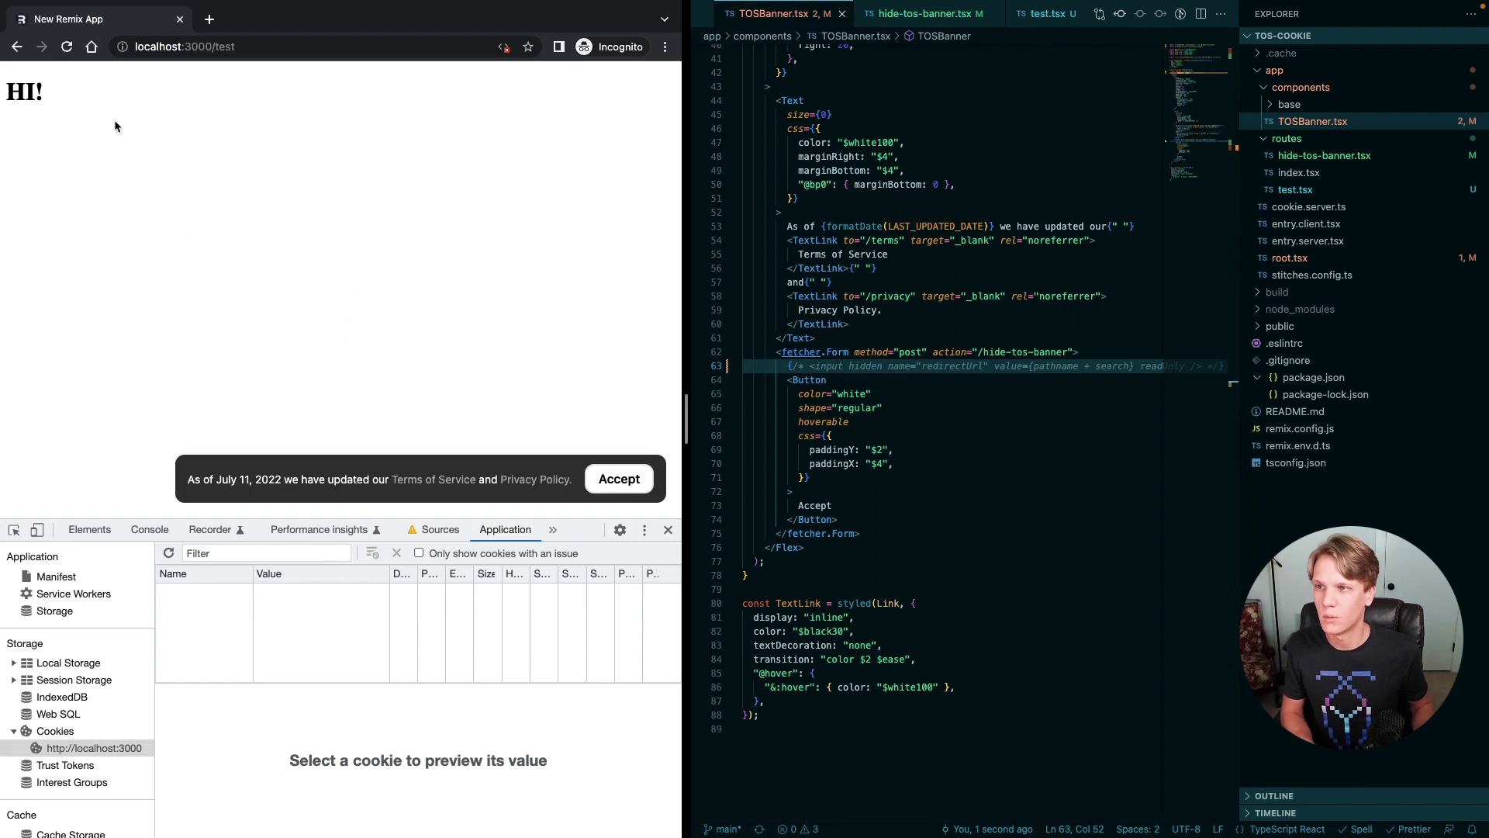
left_click(605, 478)
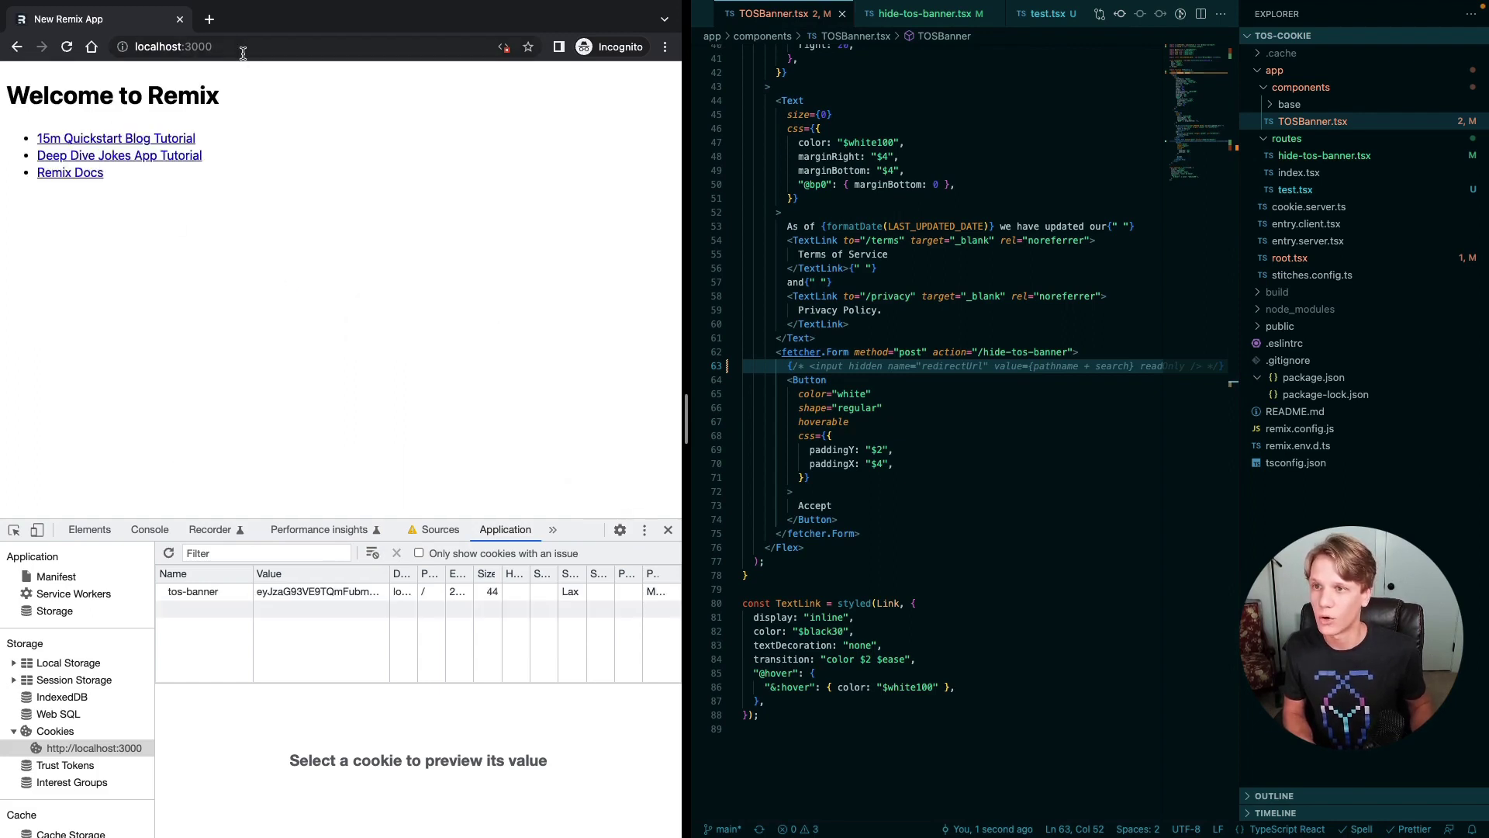
Step: Restore the redirectUrl input, re-enable JavaScript from the command menu, and reload the page
key("ctrl+slash")
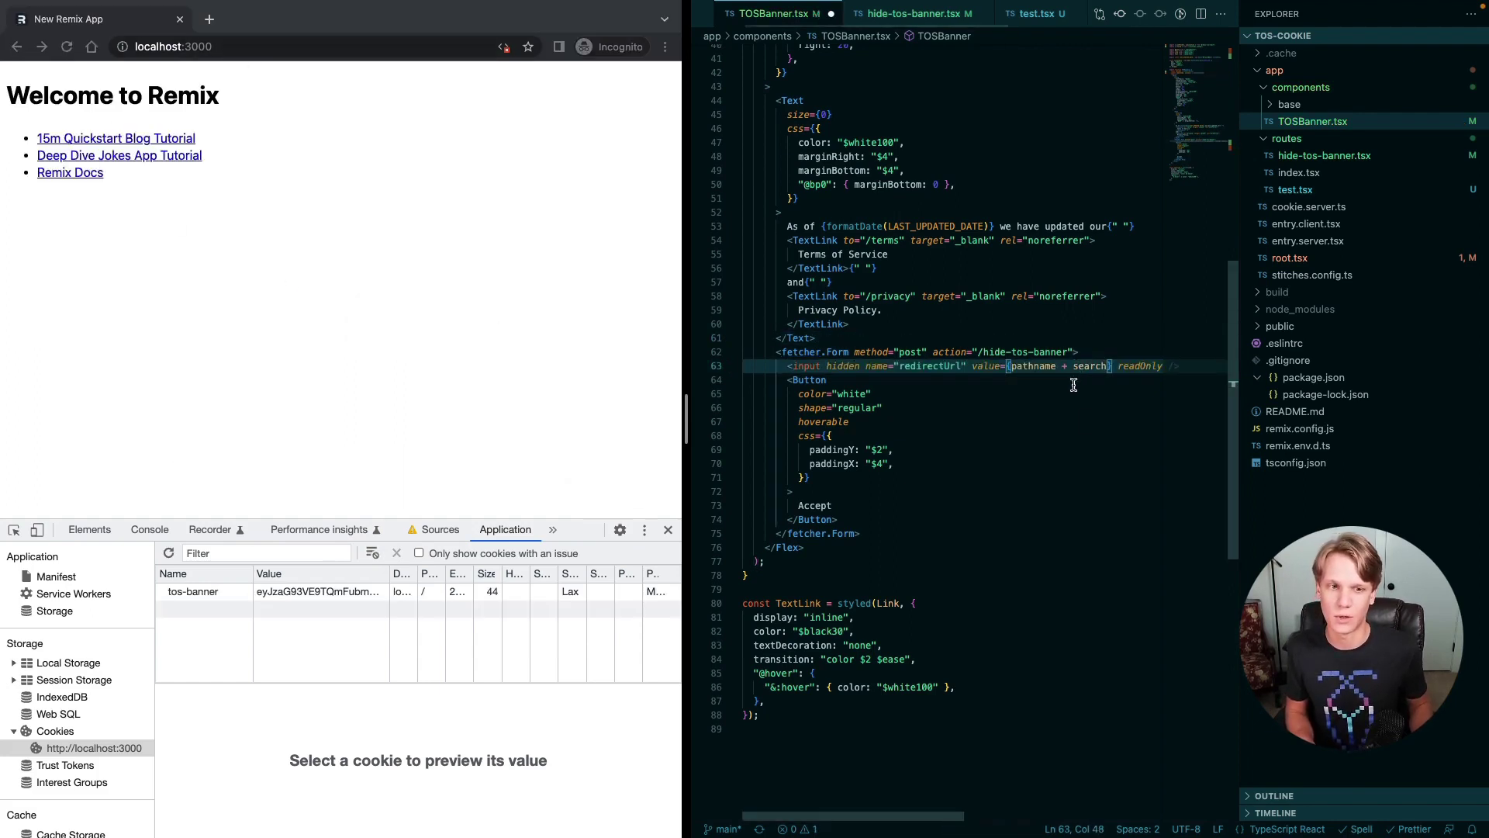
left_click(535, 423)
key("ctrl+shift+p")
type("enable")
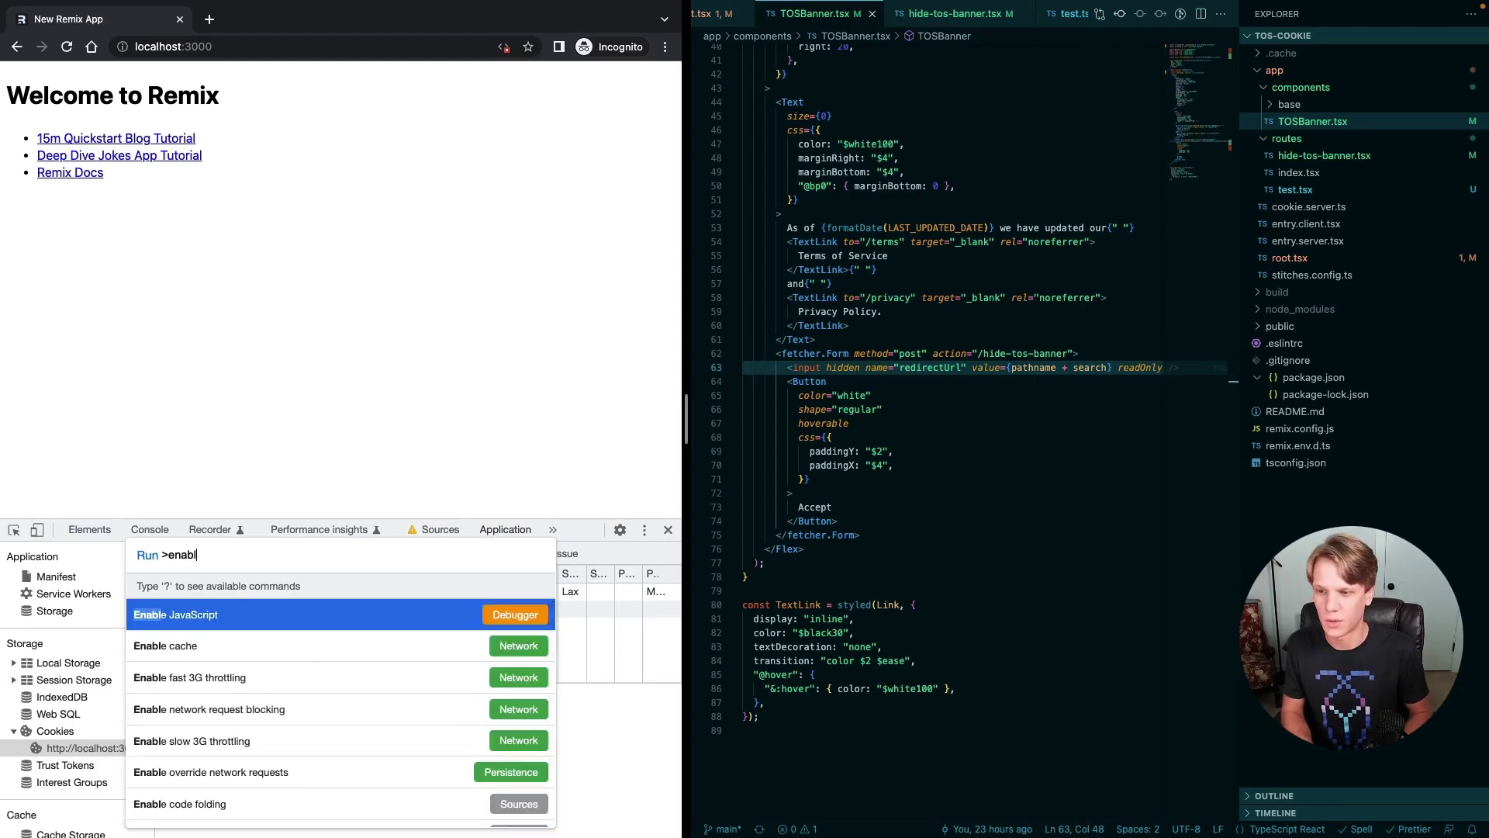
key("Return")
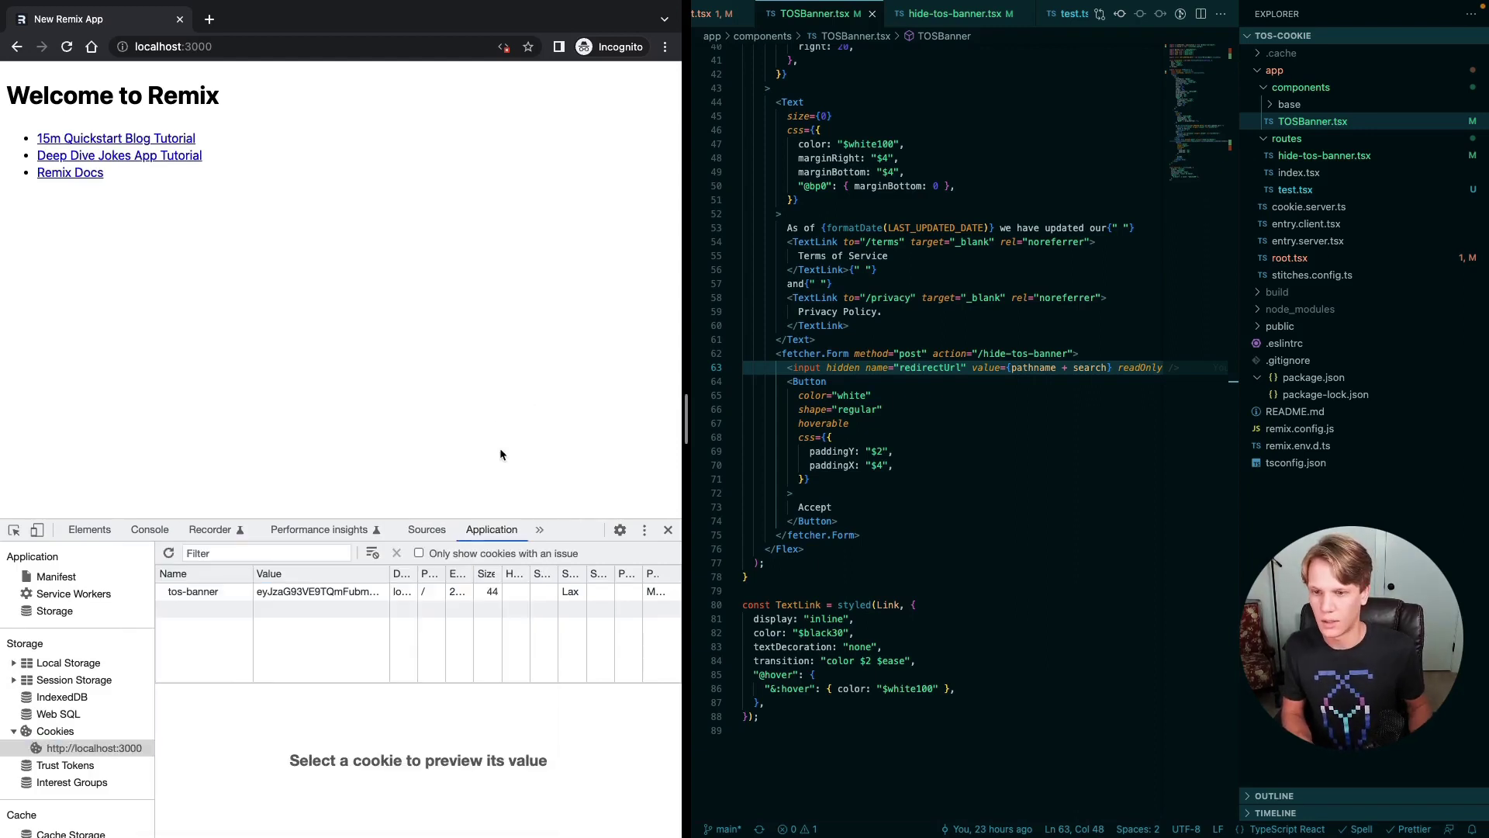
left_click(373, 552)
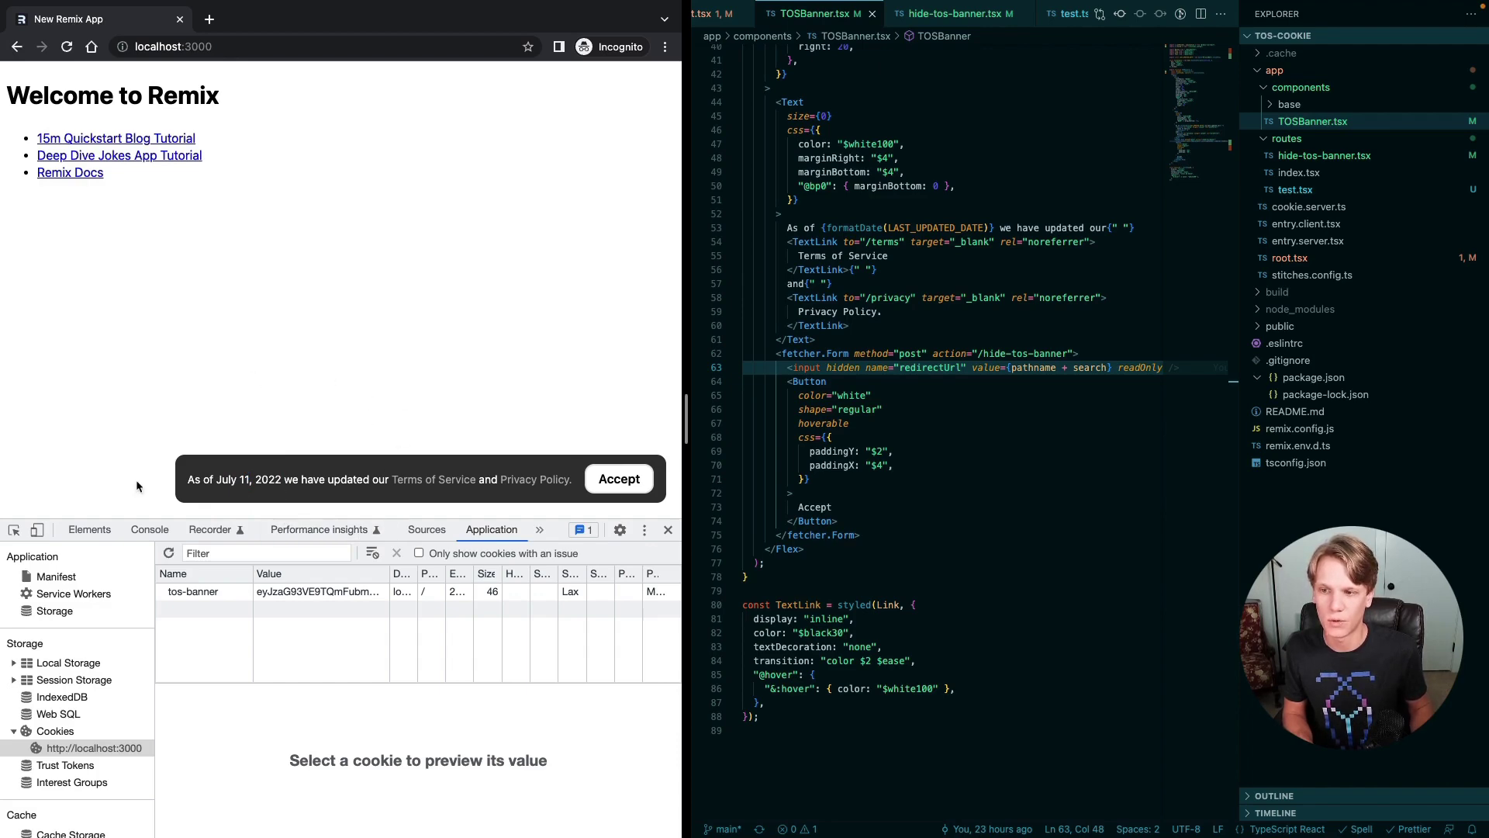
scroll(955, 349, "up", 3)
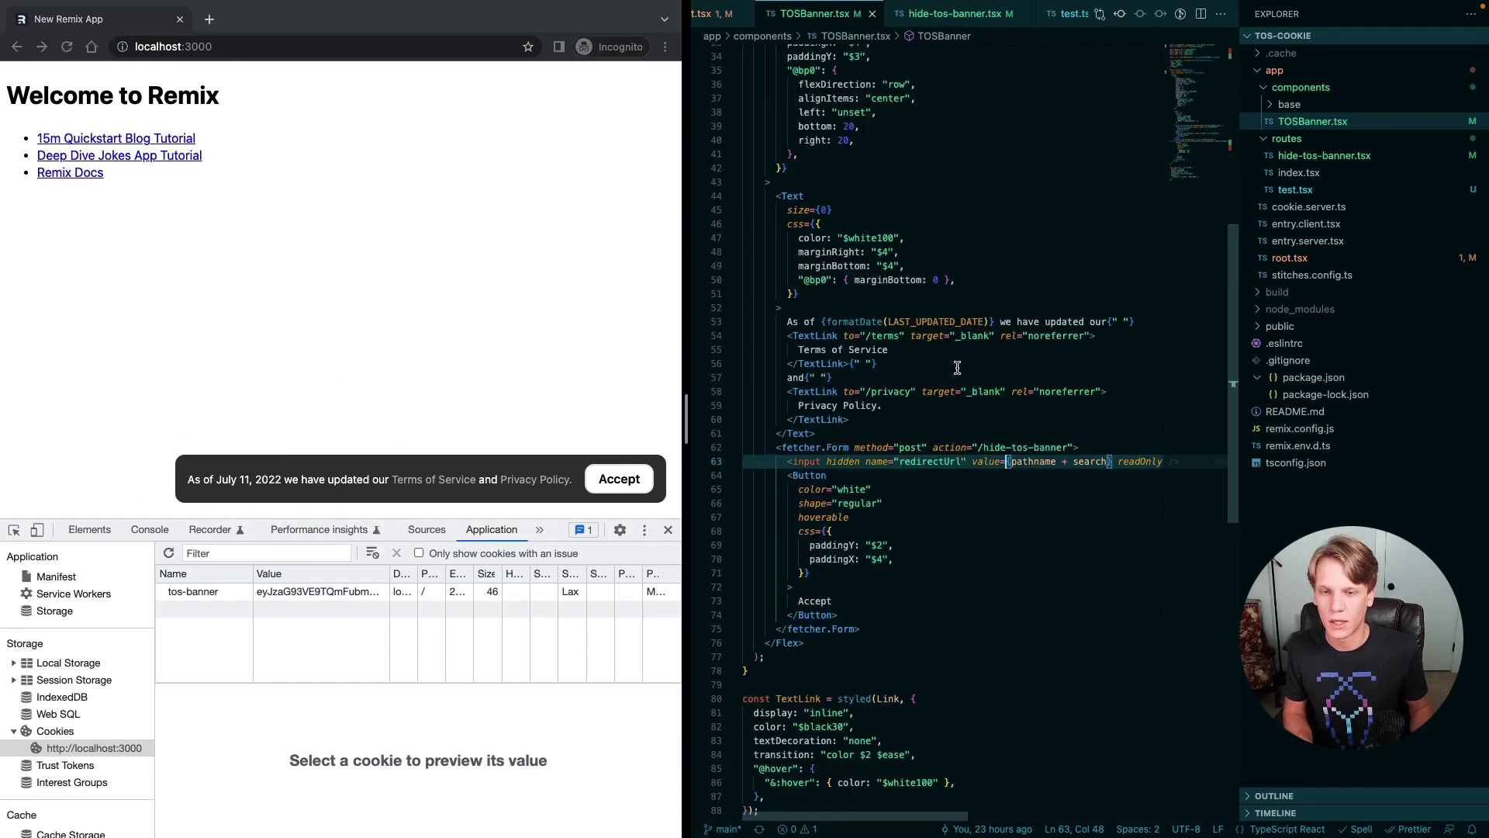
scroll(957, 368, "up", 10)
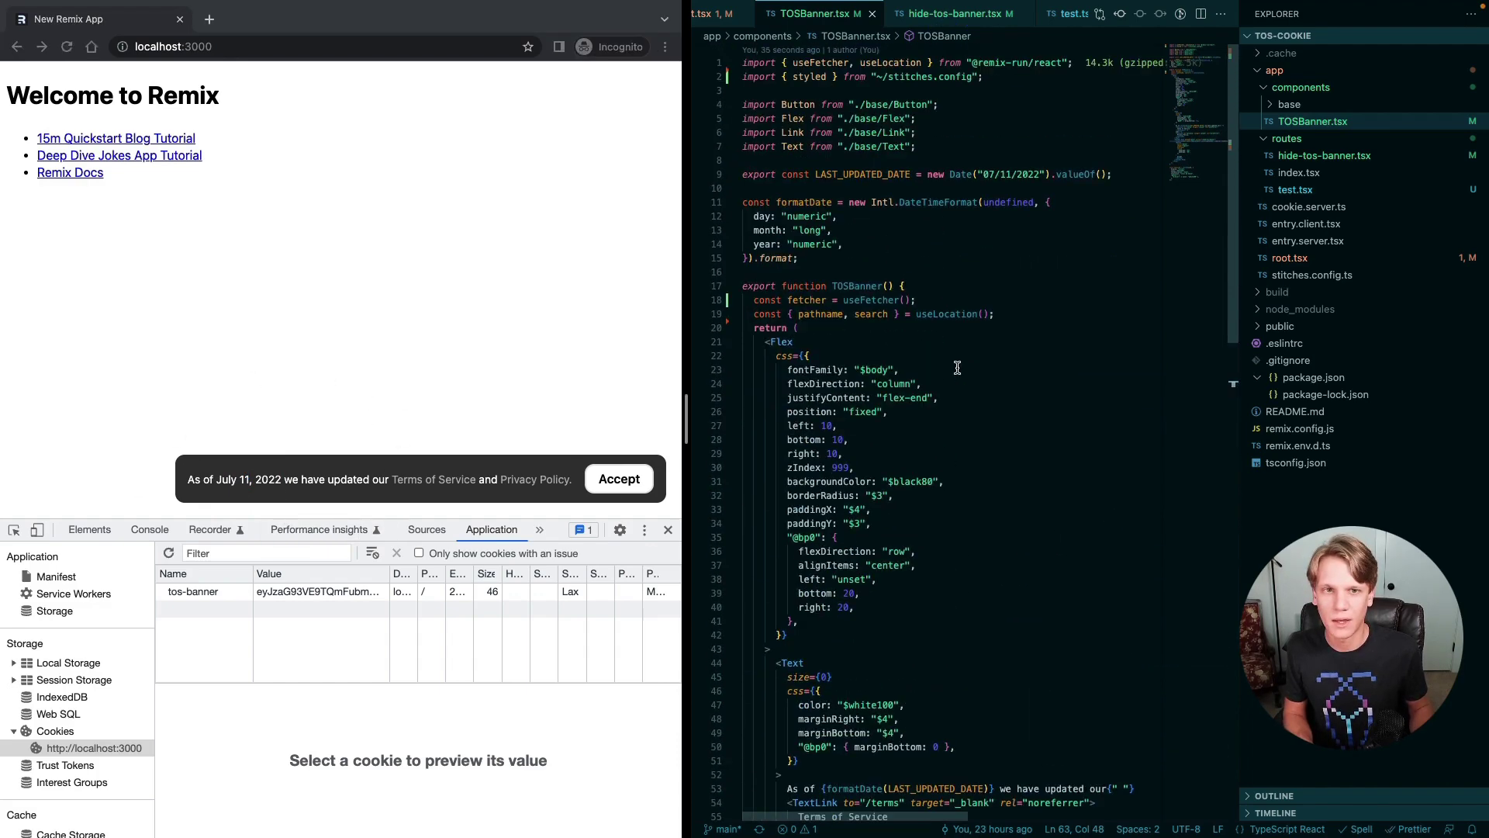
Step: Highlight the day in LAST_UPDATED_DATE, then bring up root.tsx
double_click(1004, 175)
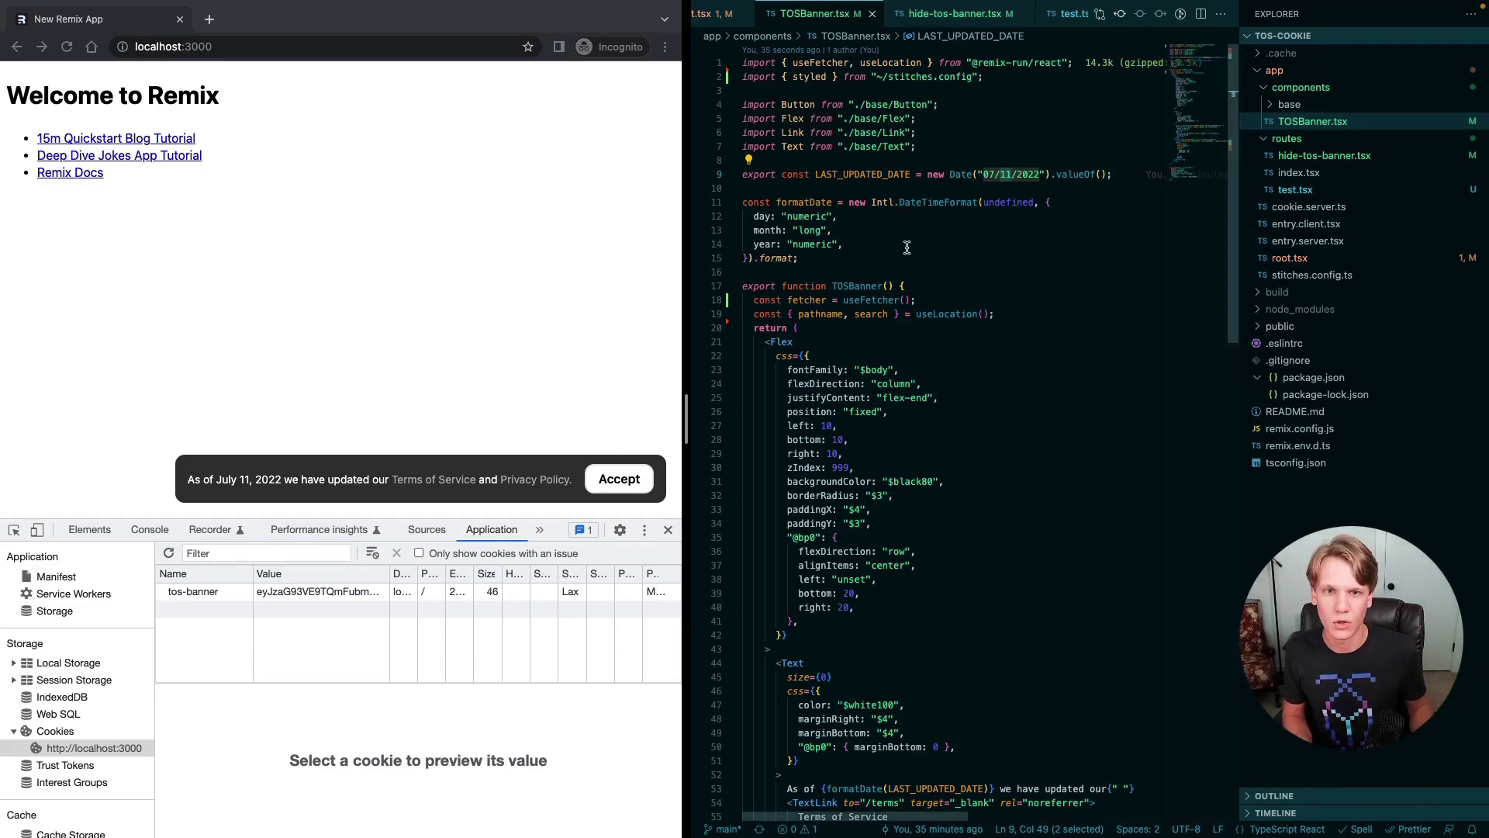
key("ctrl+Tab")
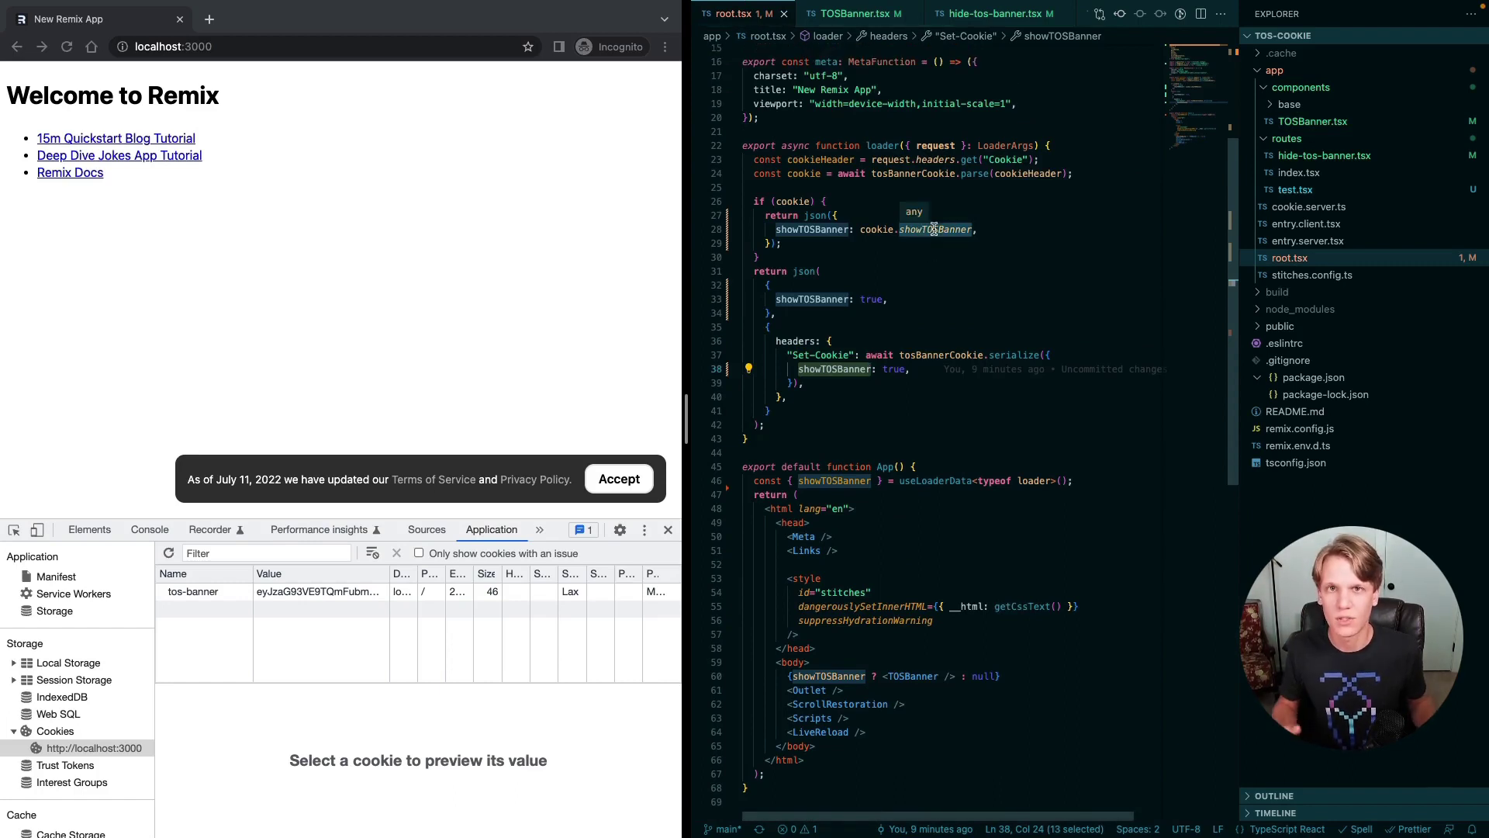
mouse_move(935, 230)
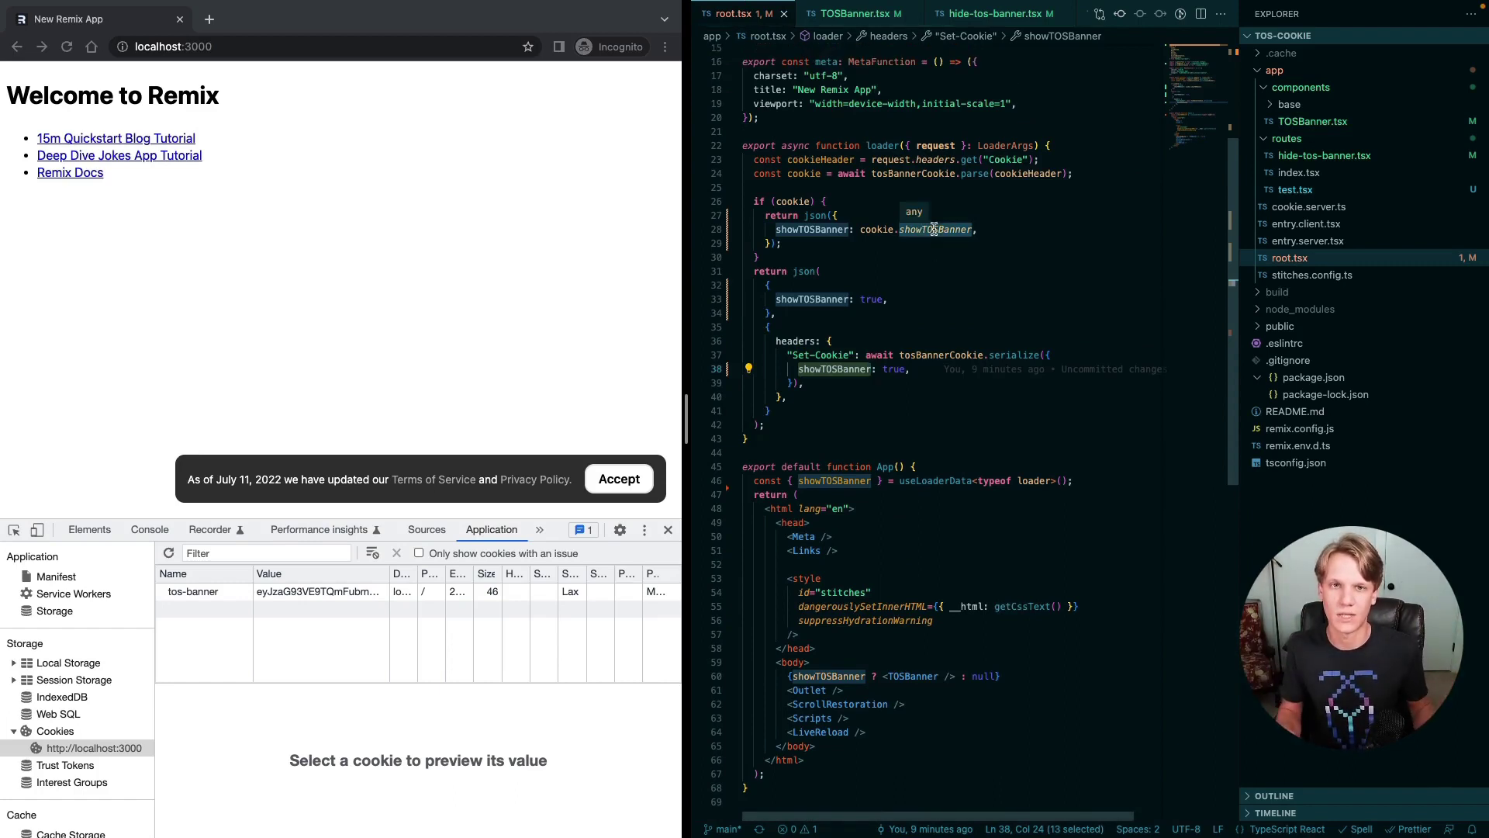
type("d")
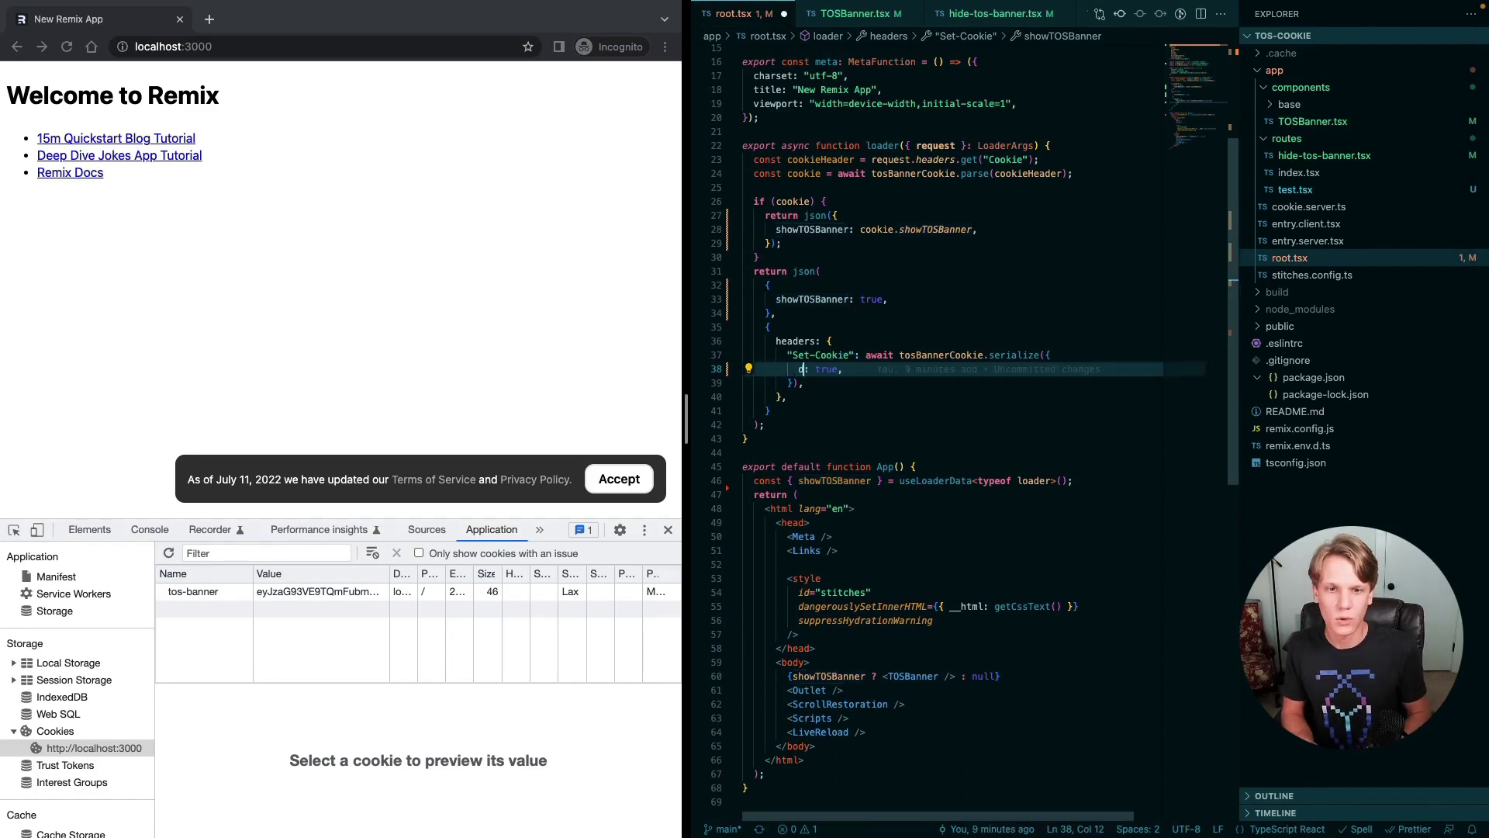
type("ateTOSR")
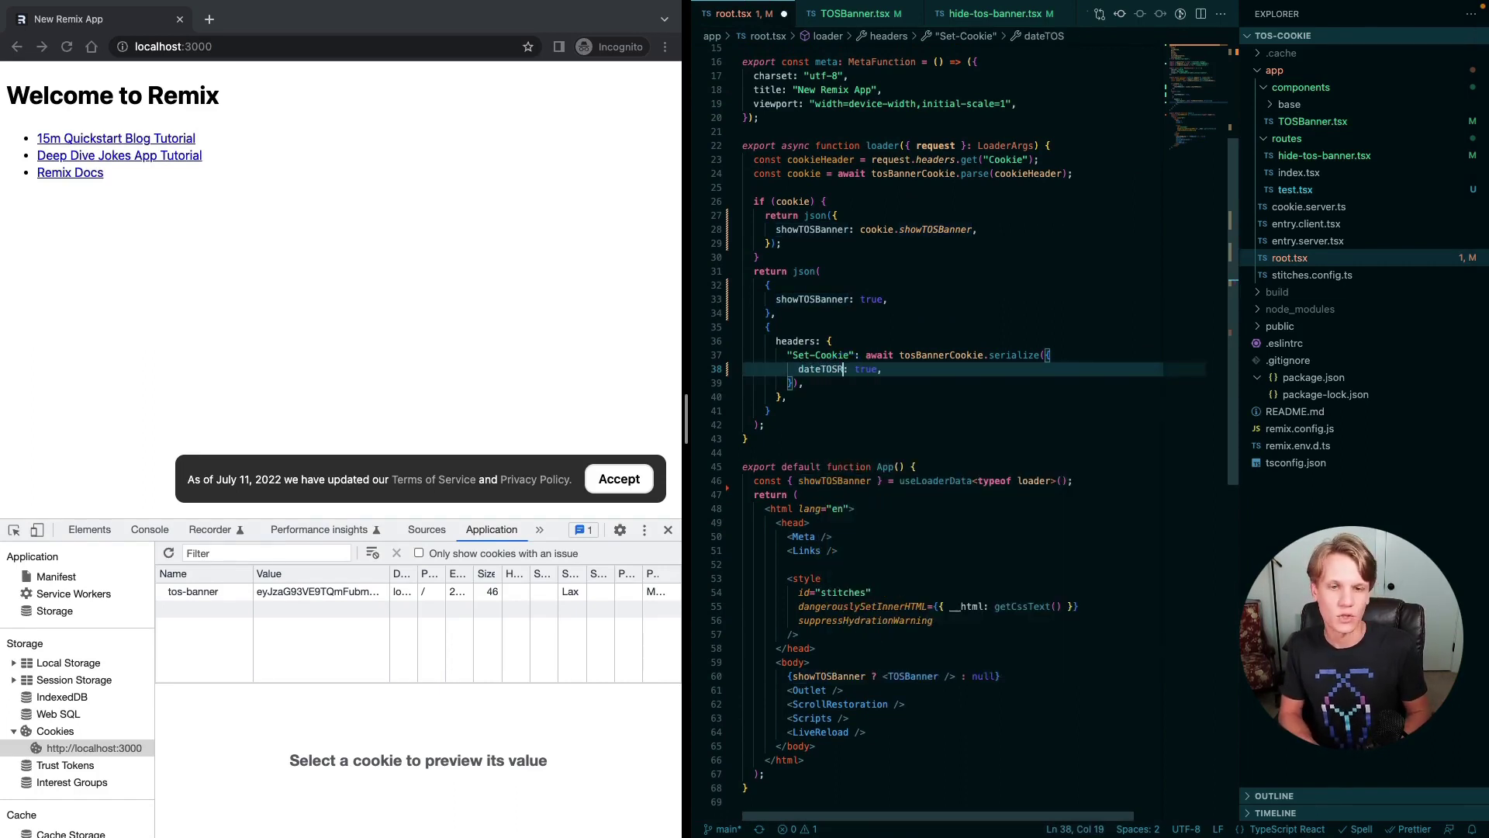
type("ead")
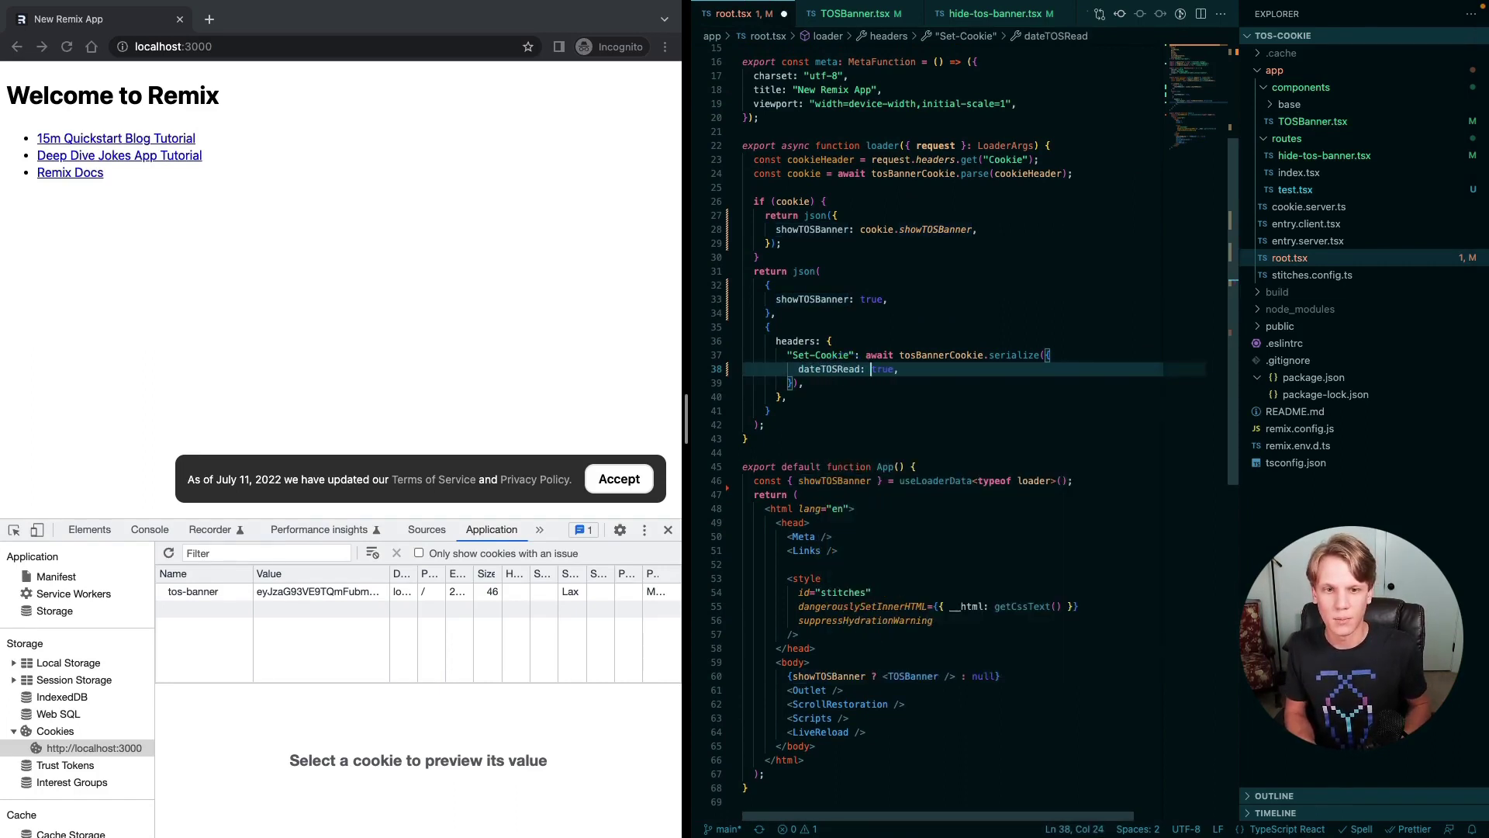
Step: Change the fallback cookie to store dateTOSRead: 0 instead of showTOSBanner: true
key("BackSpace")
type("(")
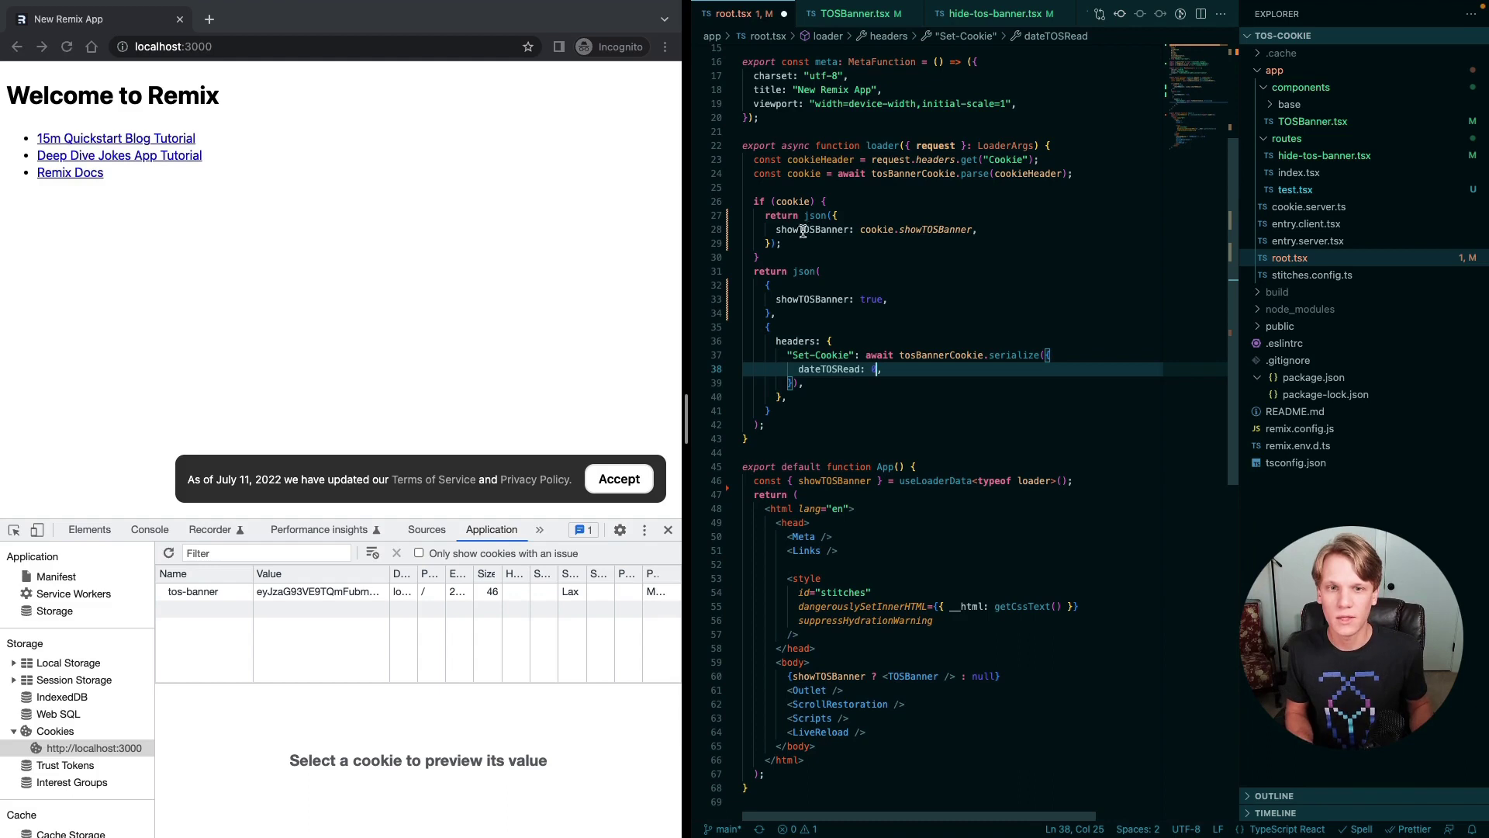
left_click_drag(775, 229, 837, 230)
left_click(798, 298)
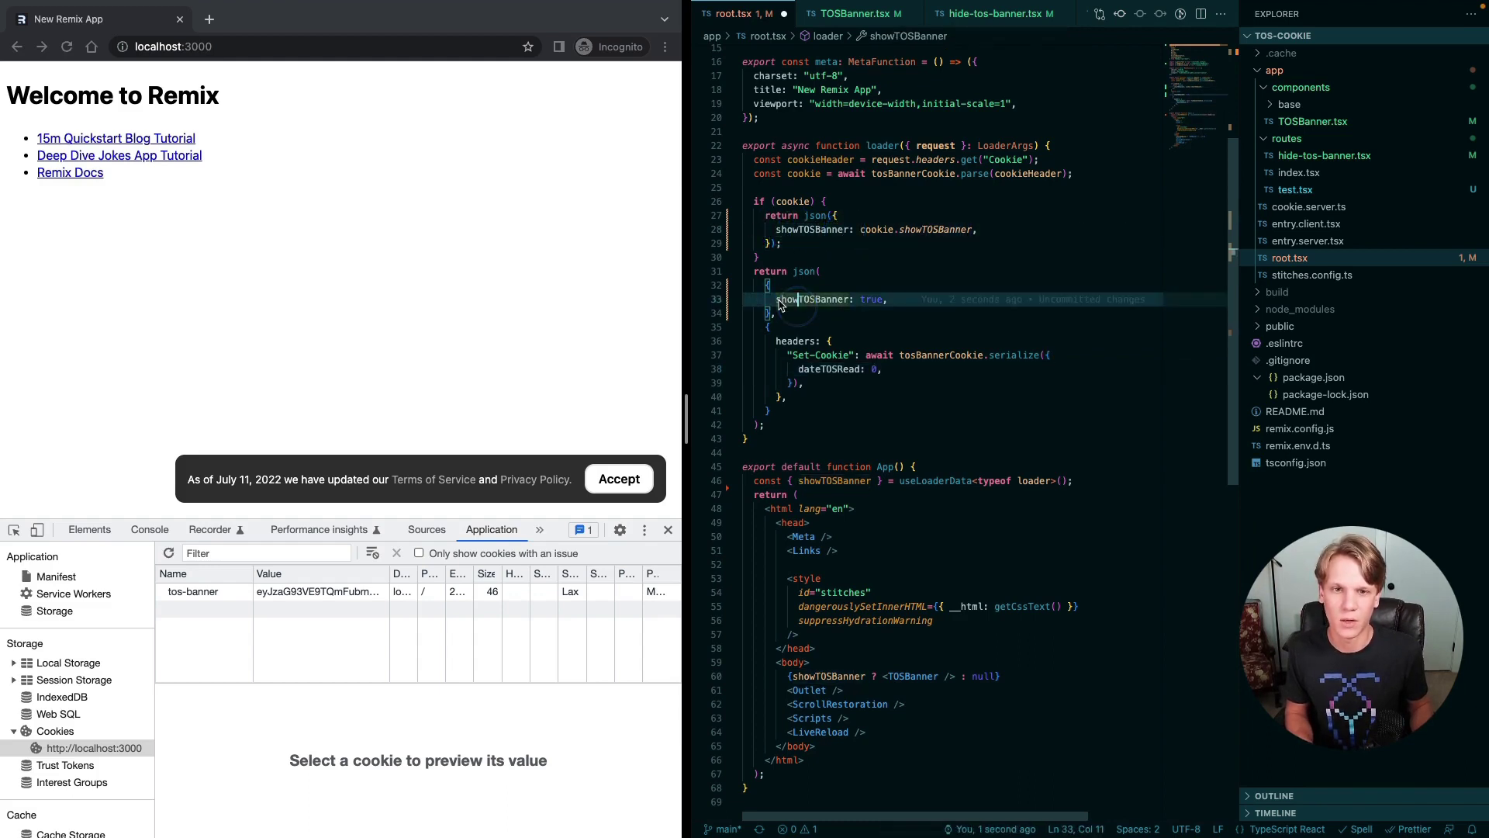
scroll(883, 488, "down", 2)
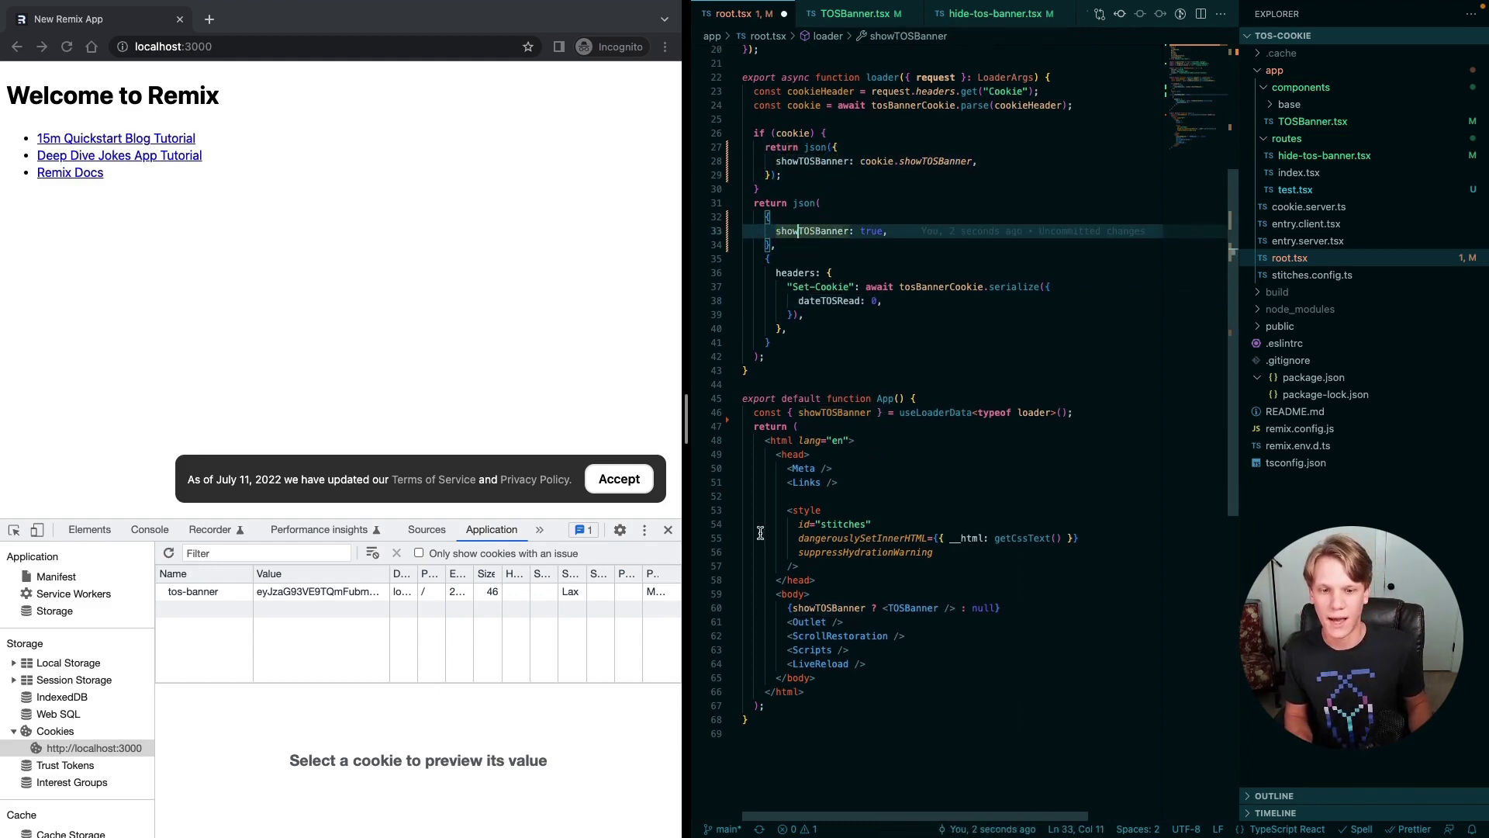
left_click_drag(787, 607, 1001, 607)
scroll(933, 432, "up", 2)
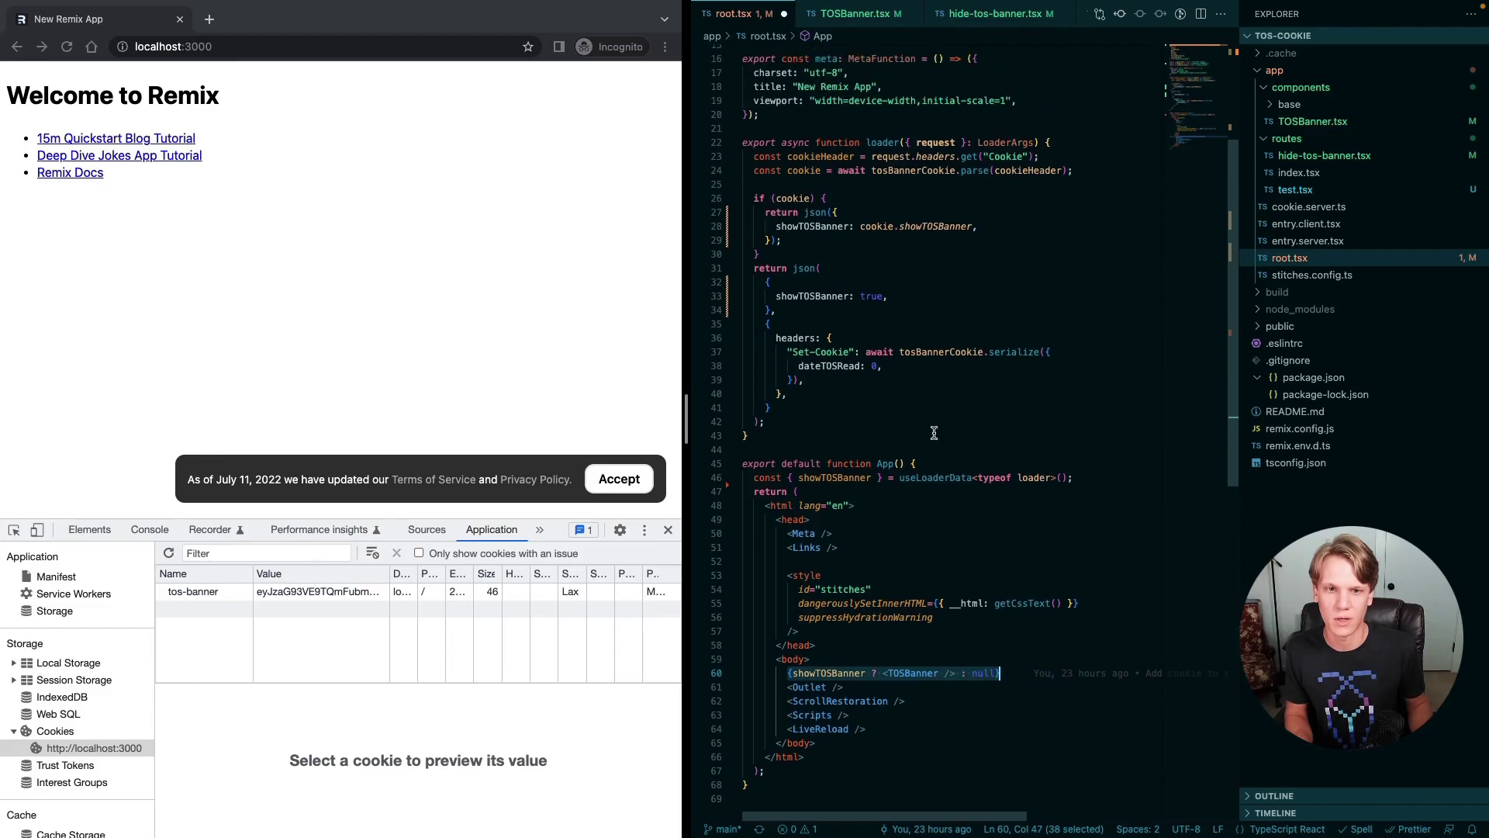
Step: Make line 28 return cookie.dateTOSRead < LAST_UPDATED_DATE and save root.tsx
mouse_move(779, 333)
left_mouse_down()
mouse_move(815, 267)
mouse_move(778, 228)
left_mouse_up()
left_click(870, 225)
left_click(982, 226)
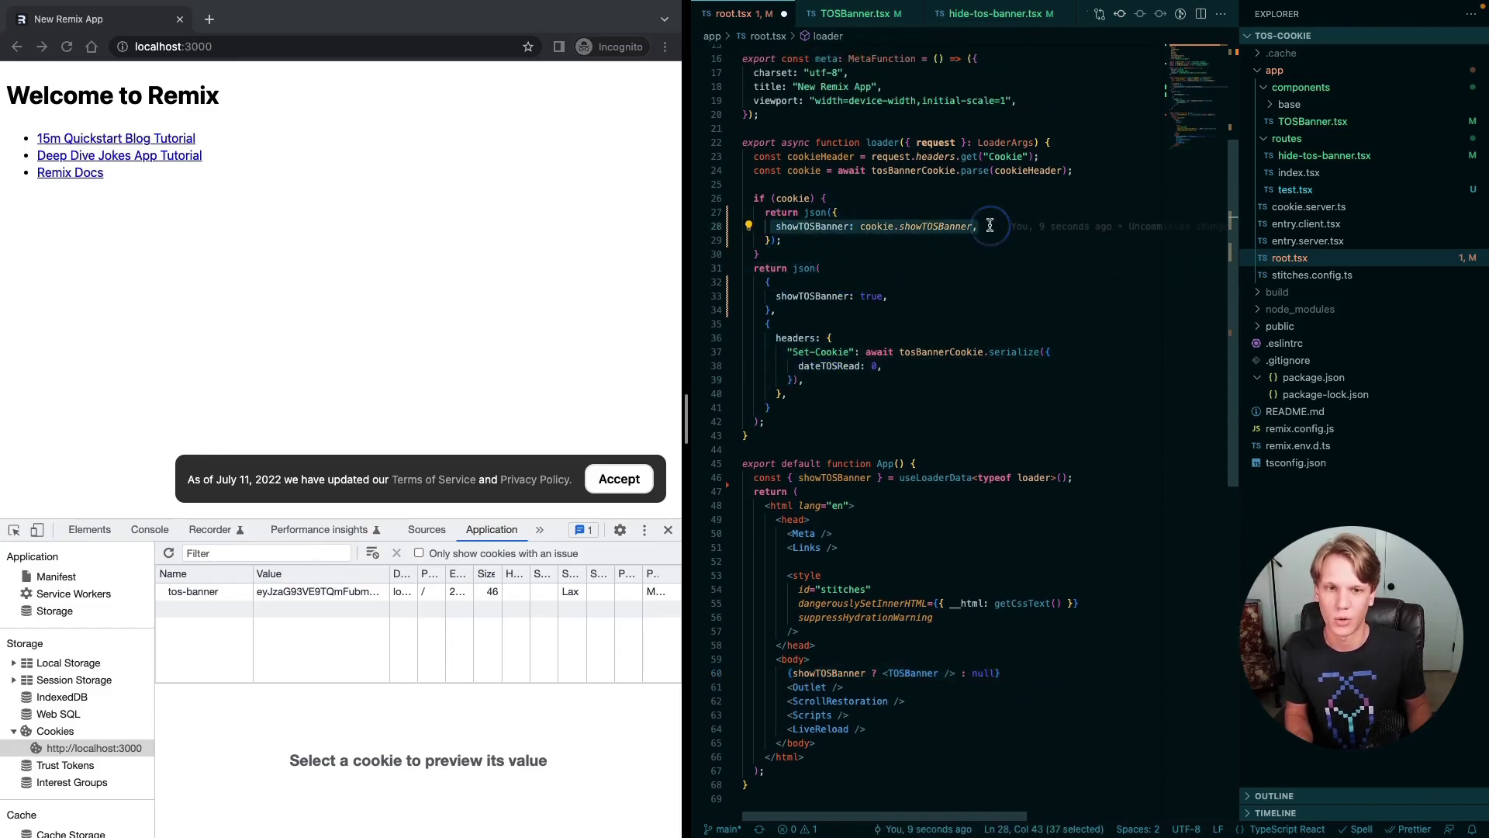
double_click(892, 225)
double_click(937, 227)
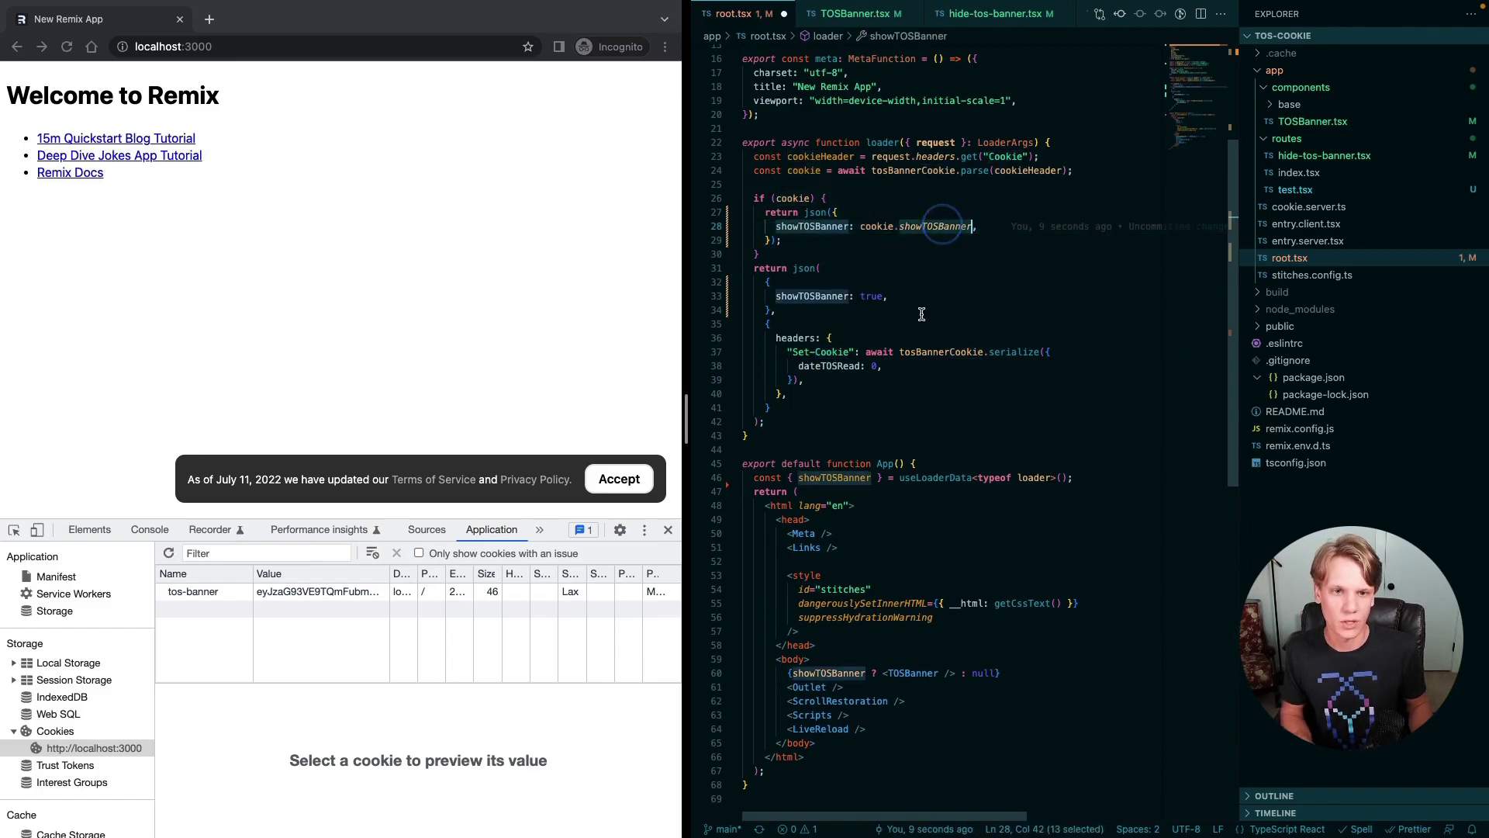
double_click(849, 363)
key("ctrl+c")
double_click(940, 227)
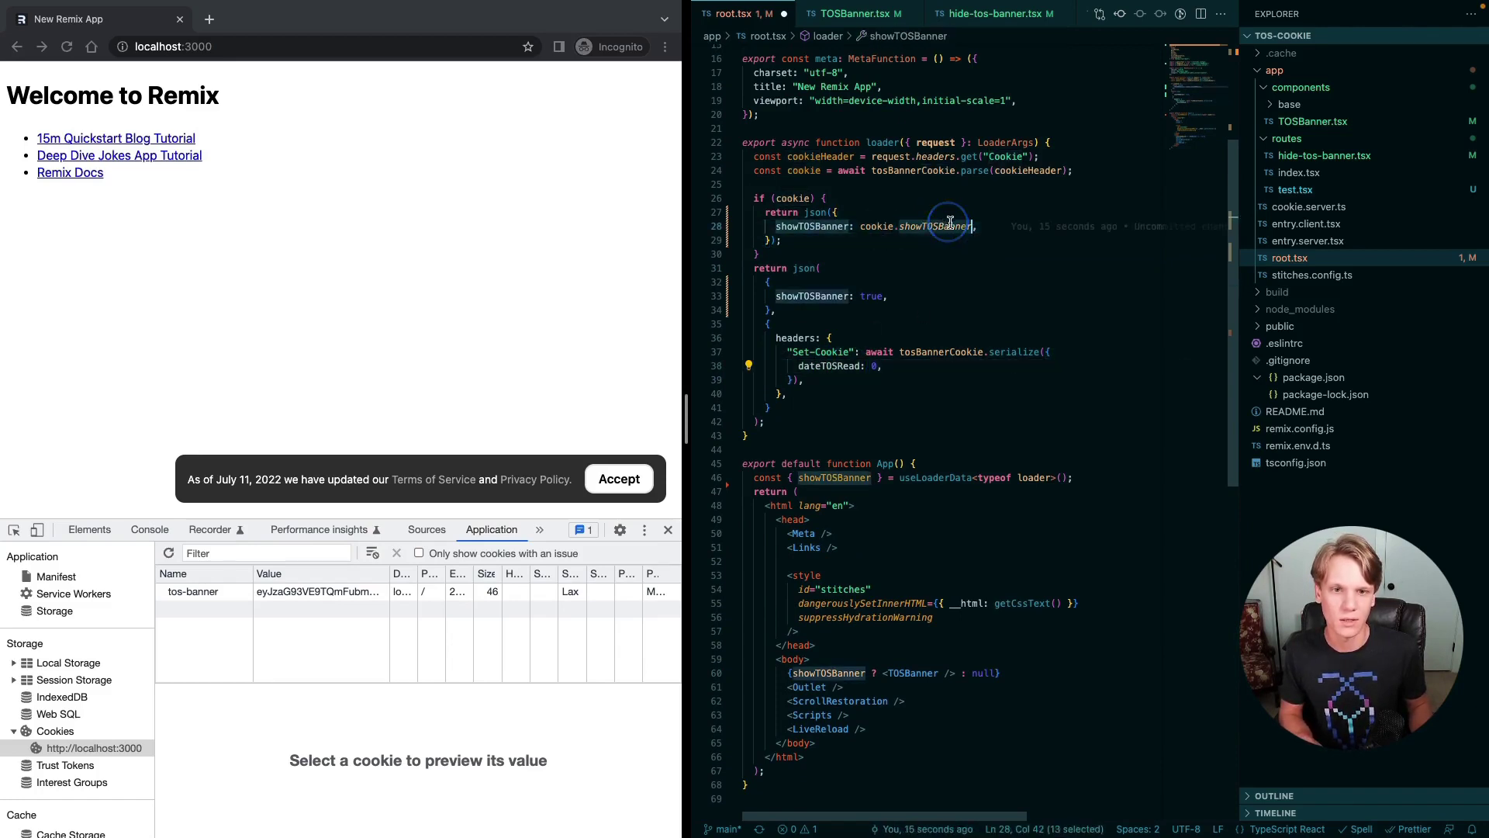
key("ctrl+v")
type("< D")
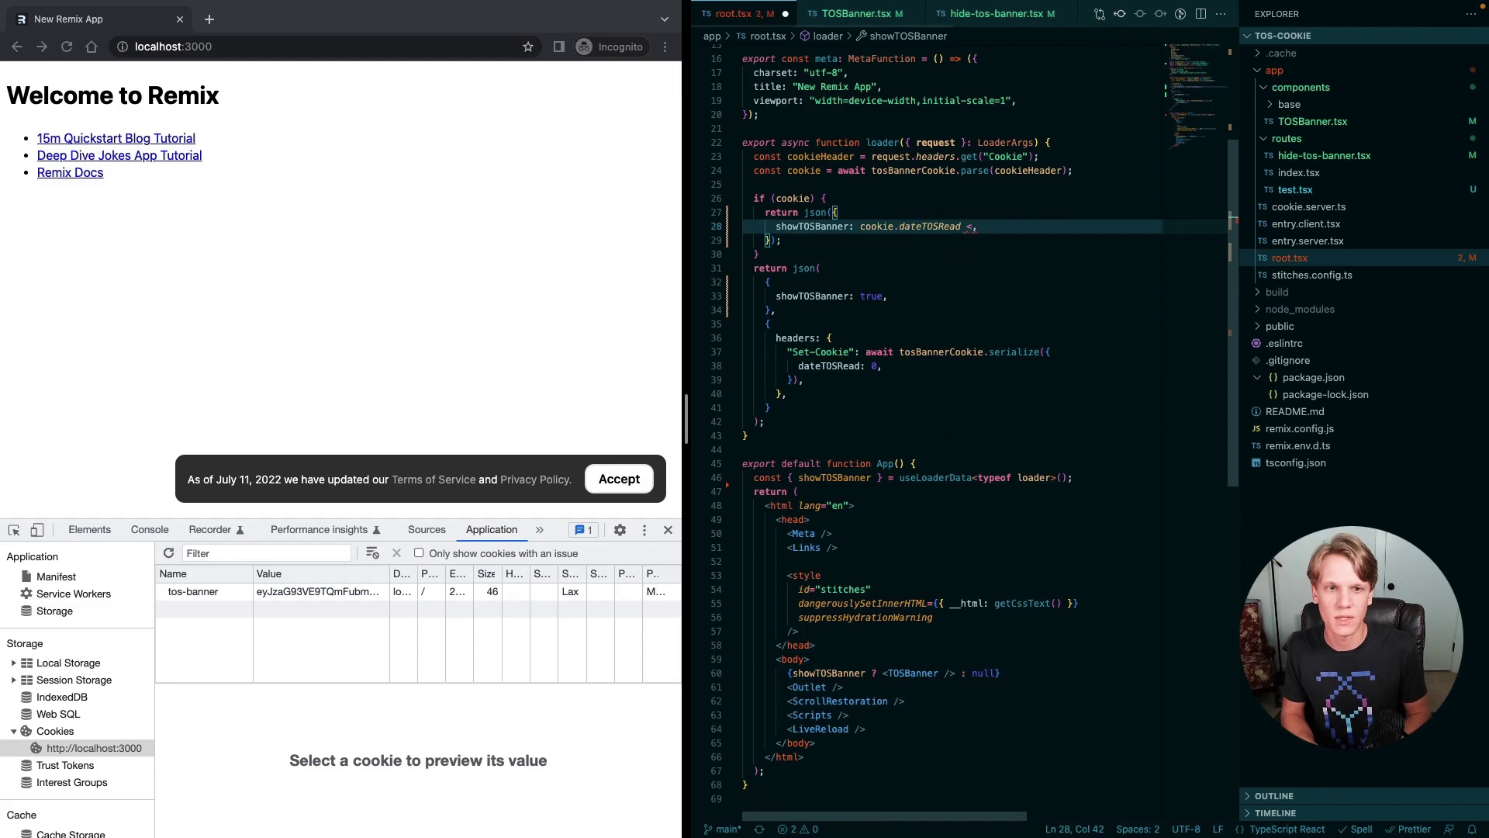
key("Return")
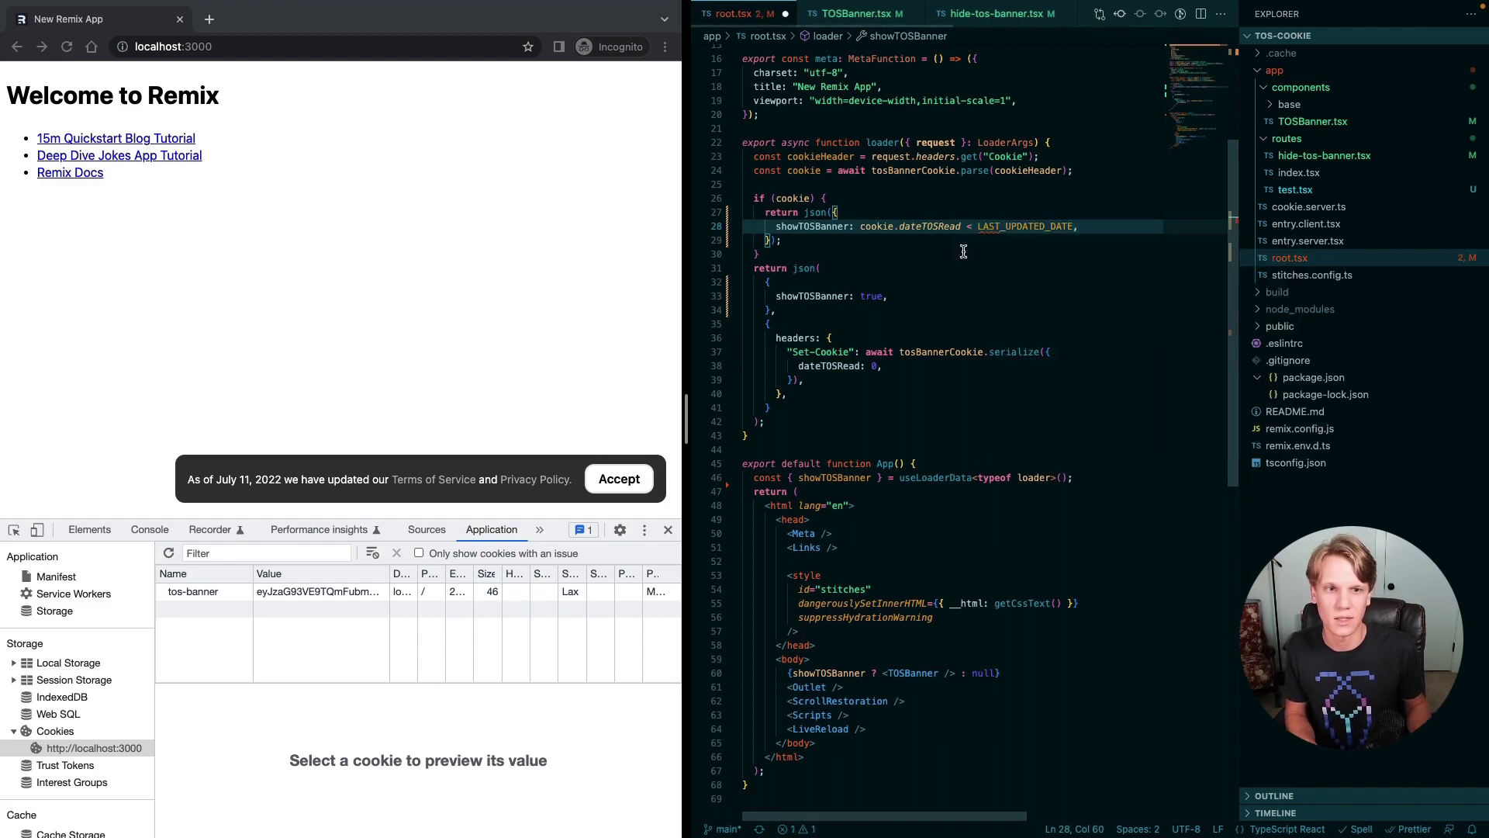
double_click(996, 226)
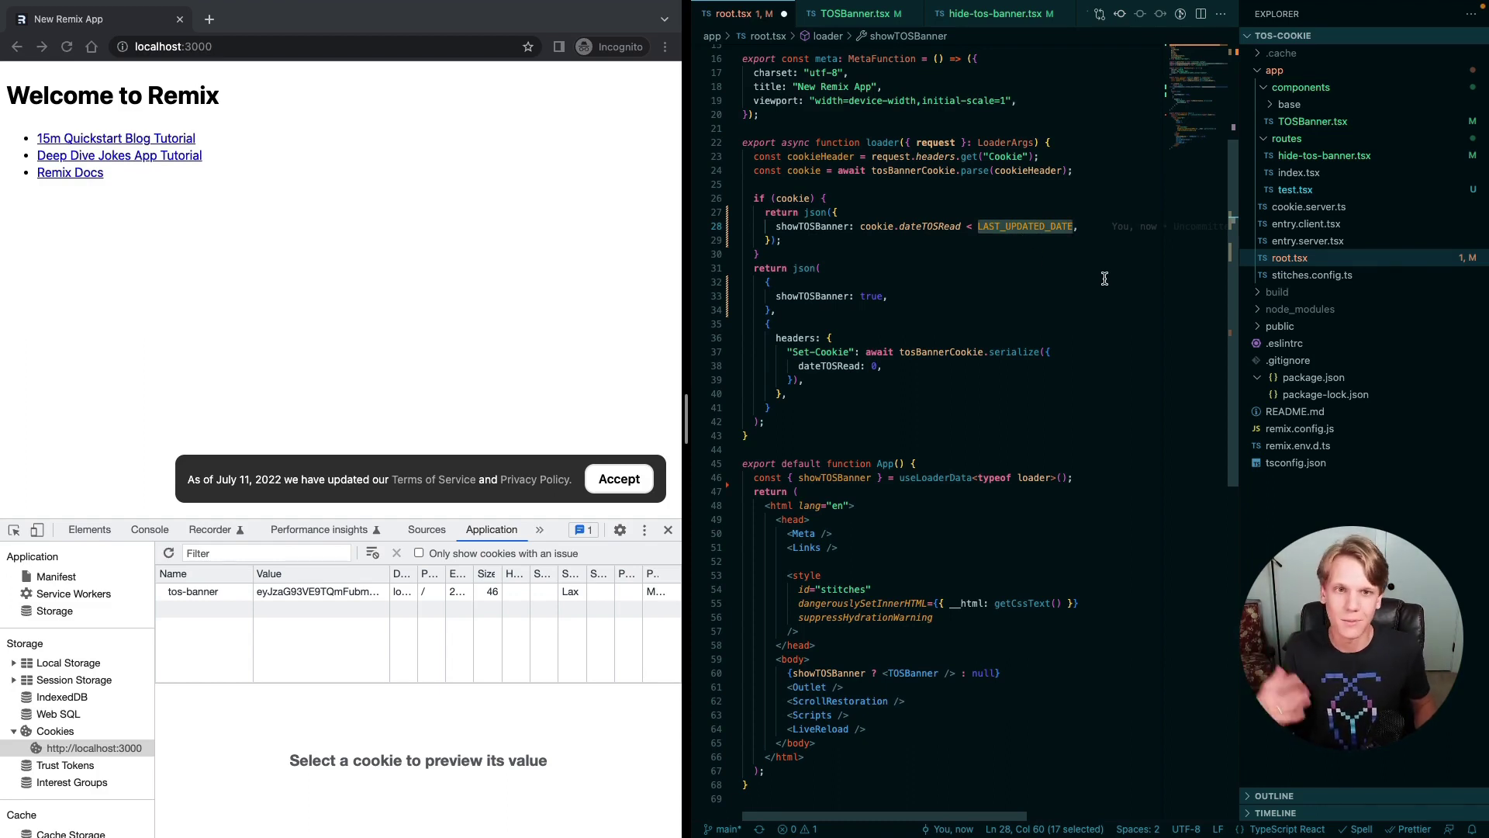
key("ctrl+s")
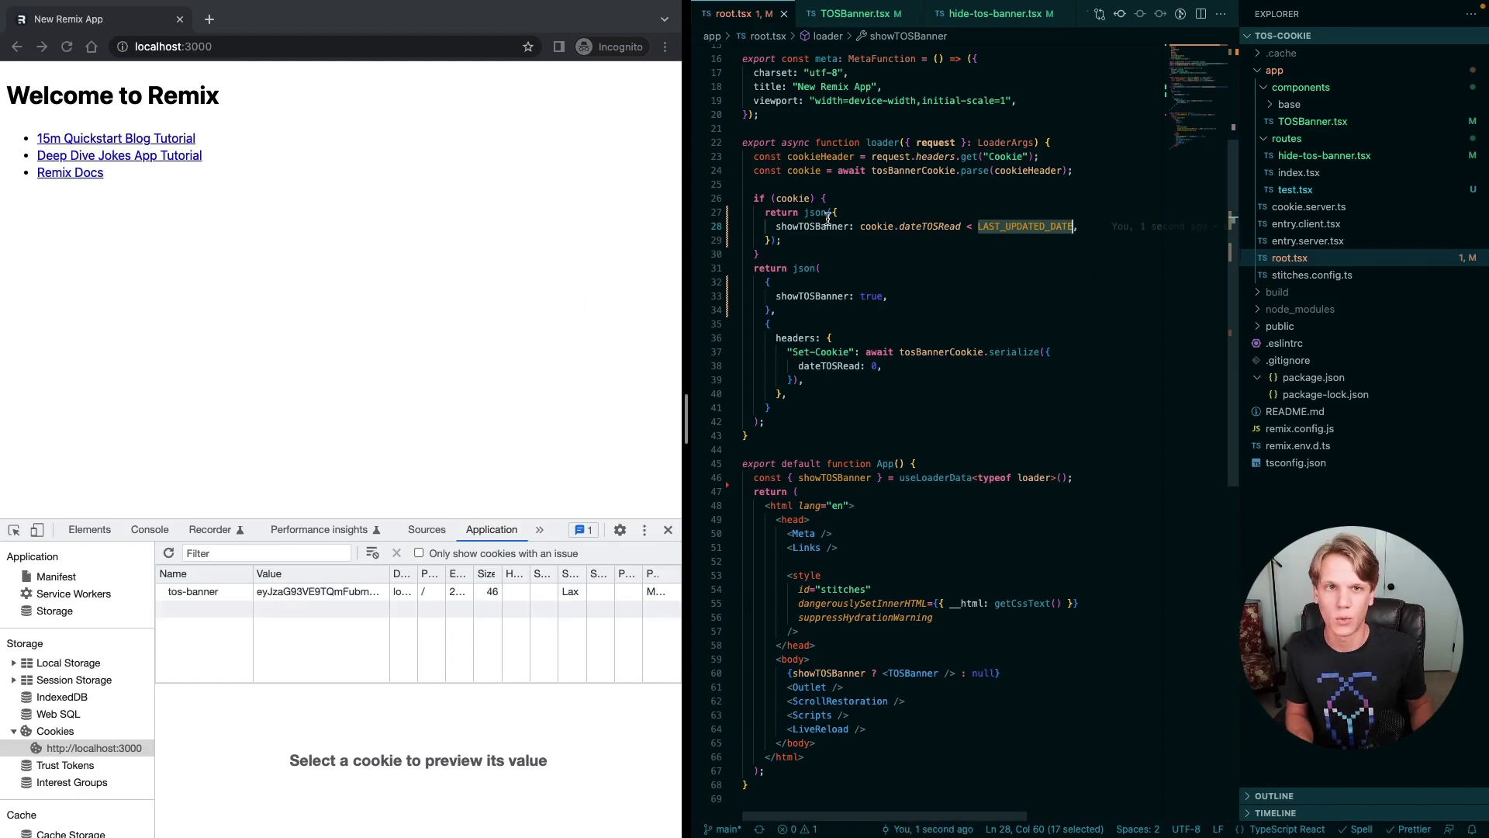
Step: Set LAST_UPDATED_DATE to 07/23/2022 in TOSBanner.tsx and clear the site's cookies
left_click(867, 20)
left_click(1011, 174)
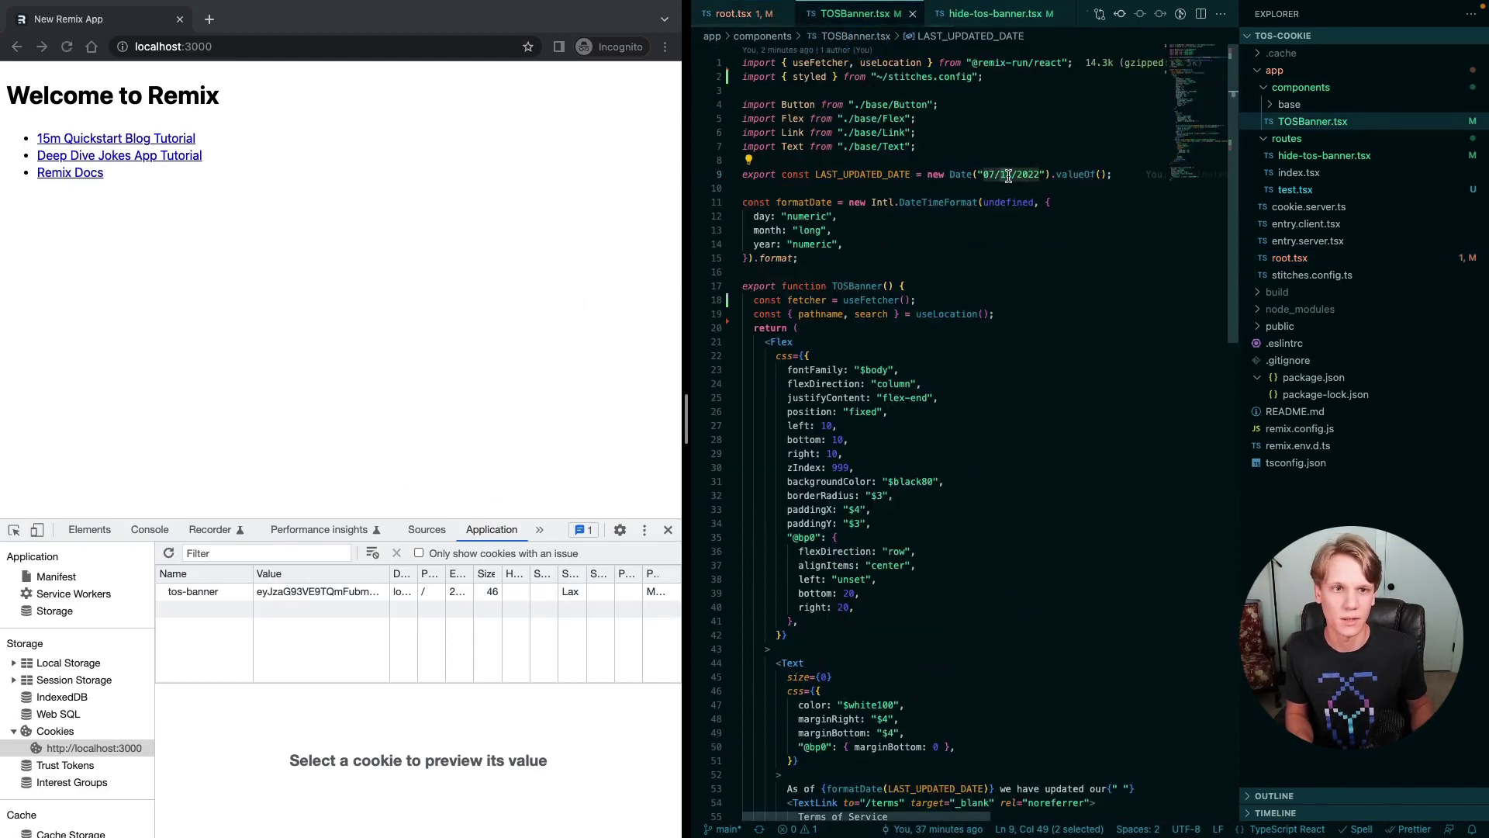
key("BackSpace")
key("BackSpace")
type("23")
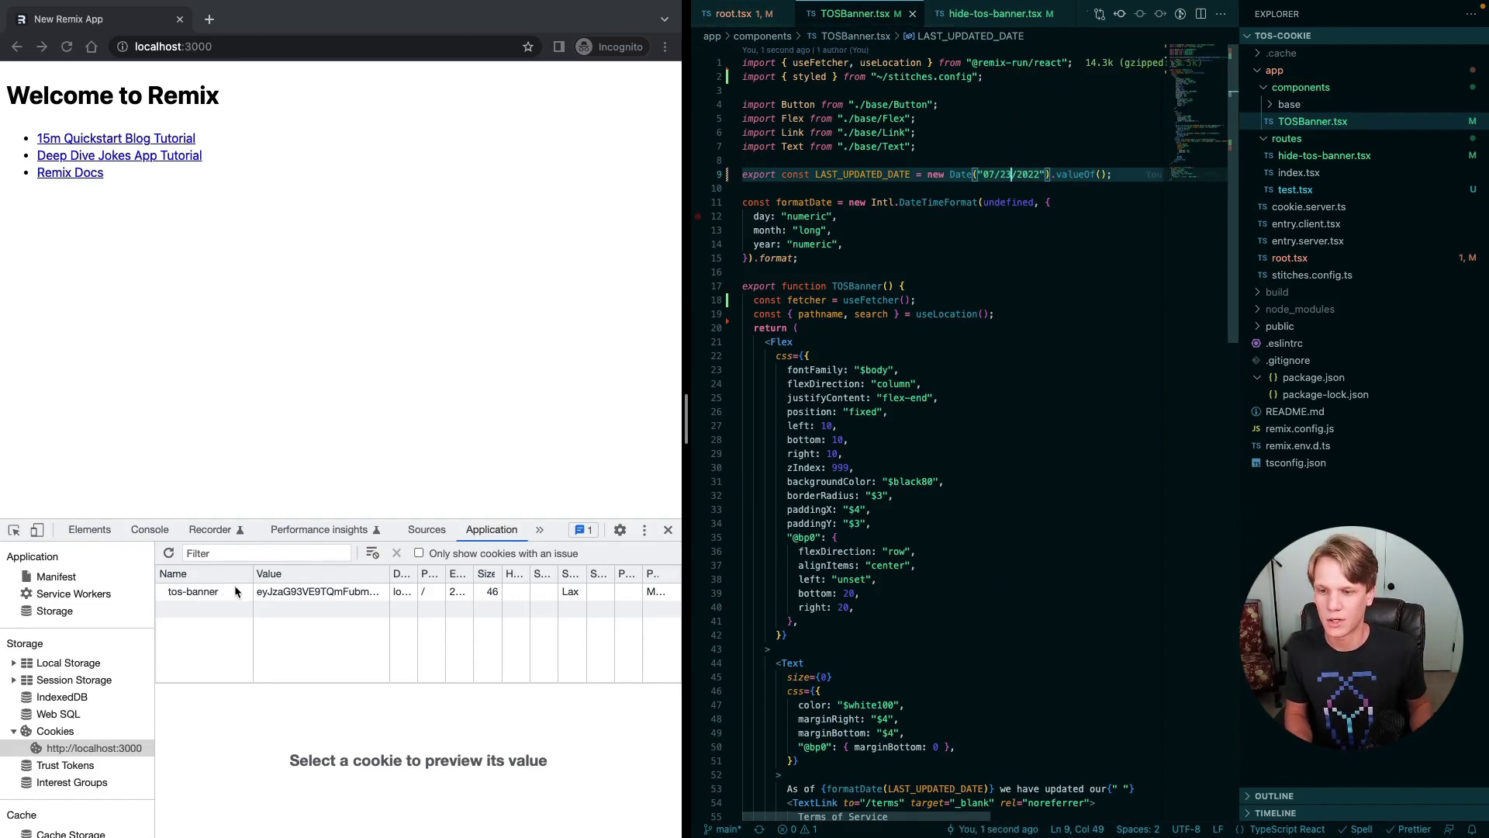
left_click(234, 585)
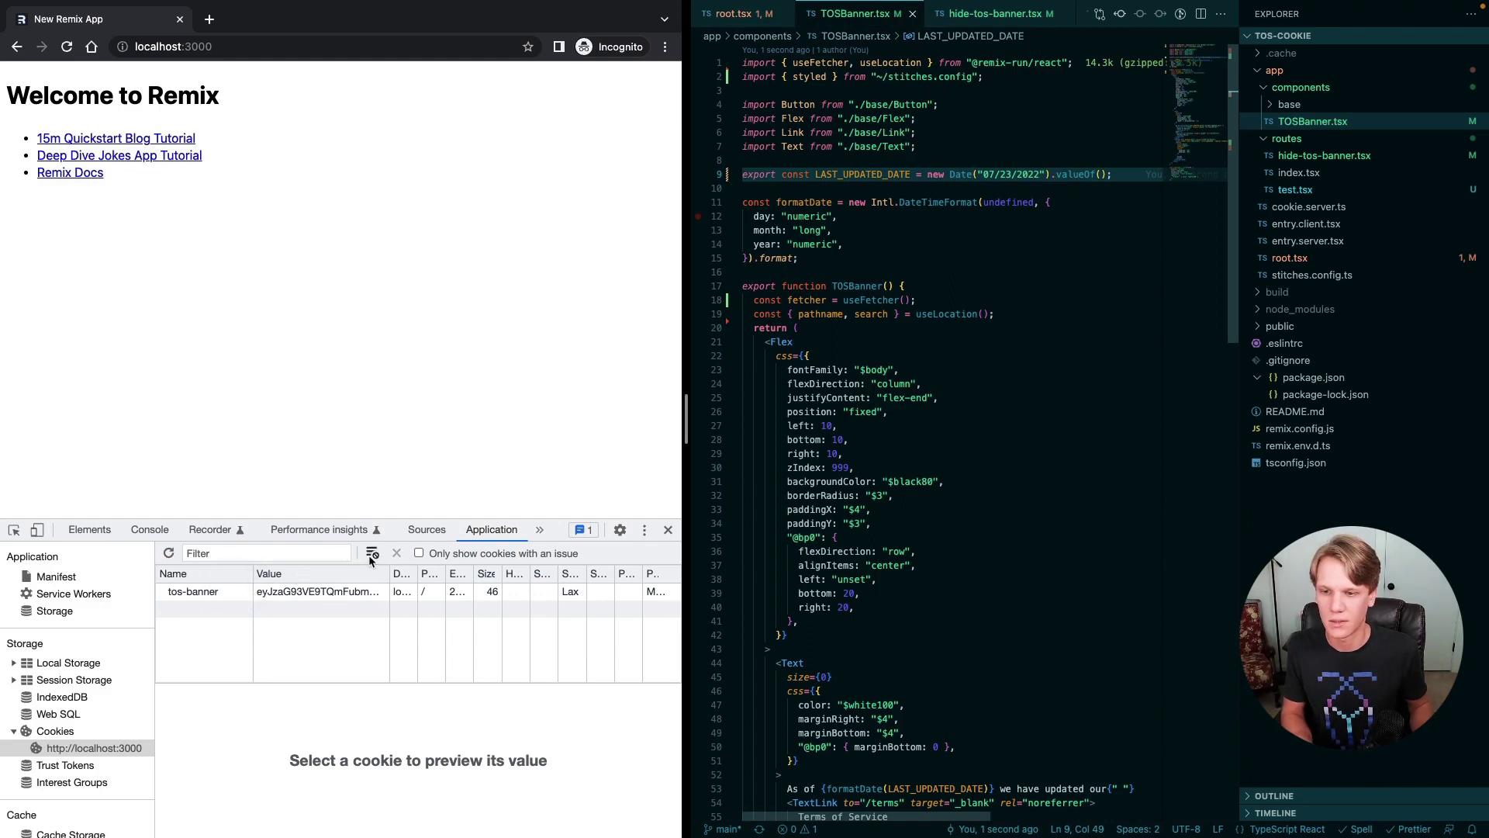
left_click(370, 555)
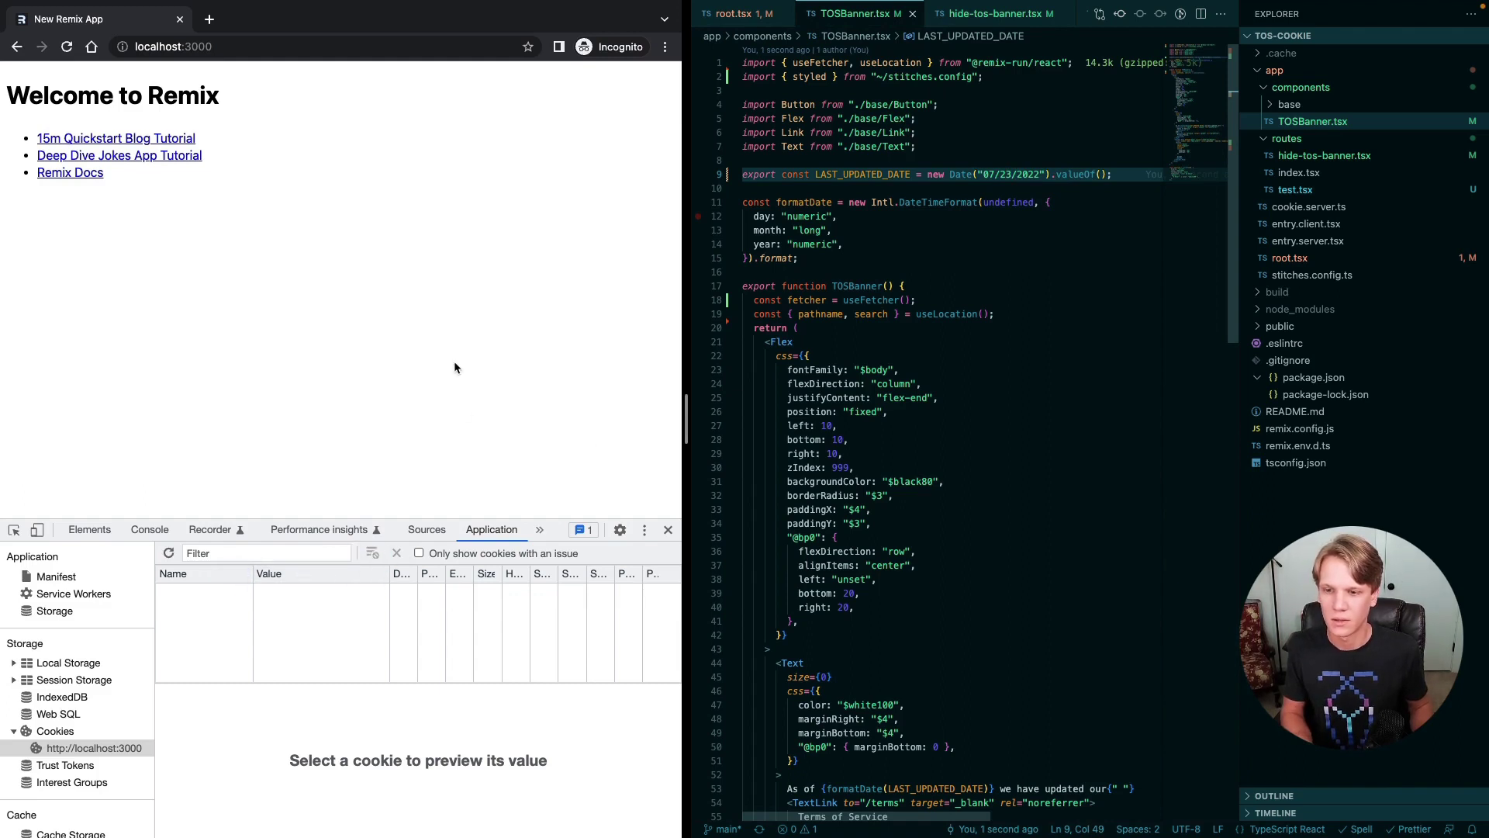
Step: Restore LAST_UPDATED_DATE to 07/11/2022 and save TOSBanner.tsx
left_click(1012, 174)
key("BackSpace")
key("BackSpace")
type("1")
key("ctrl+s")
type("1")
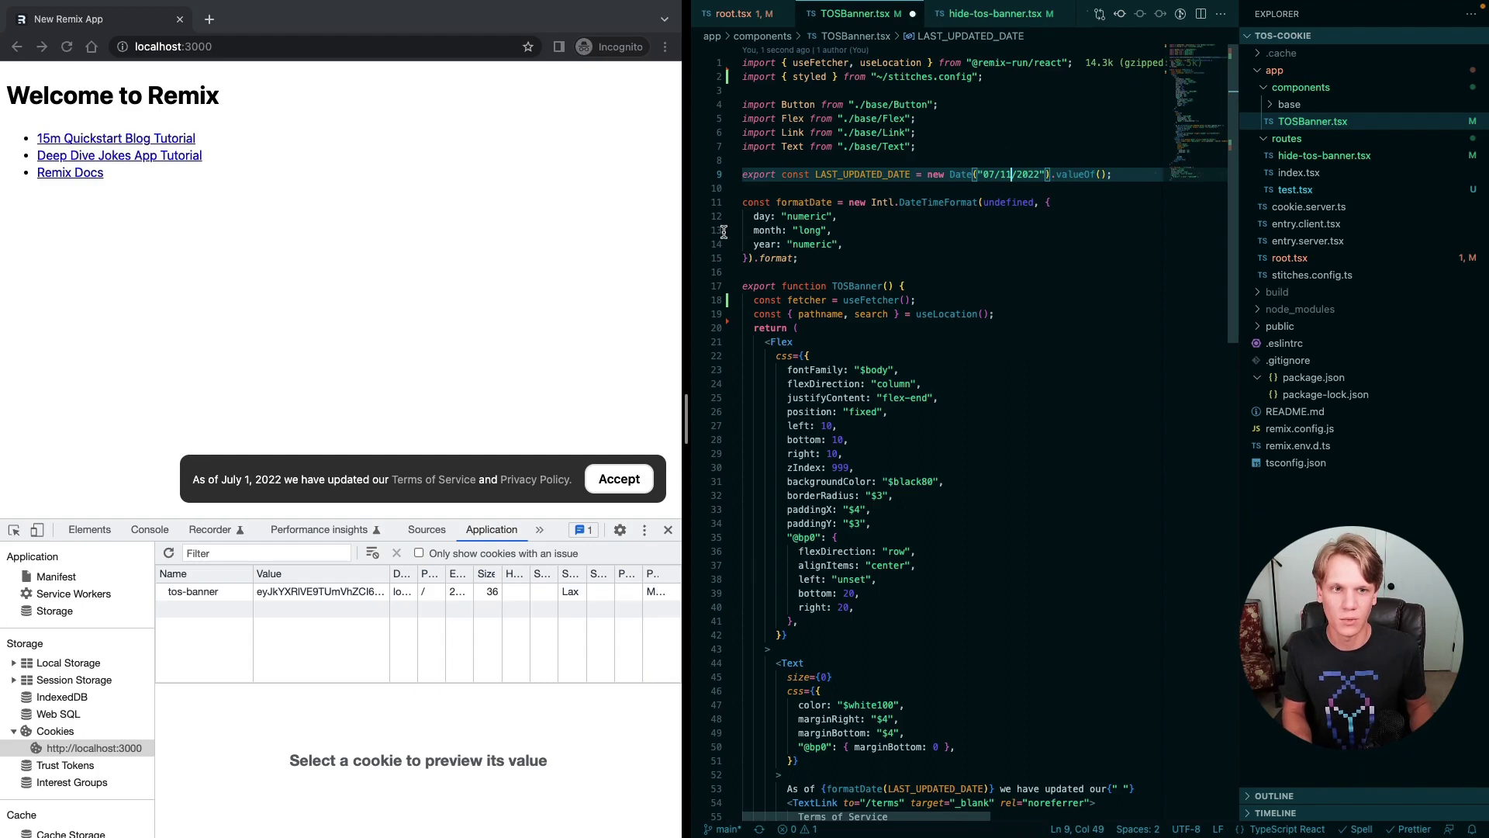
key("ctrl+s")
left_click(450, 260)
left_click(1007, 120)
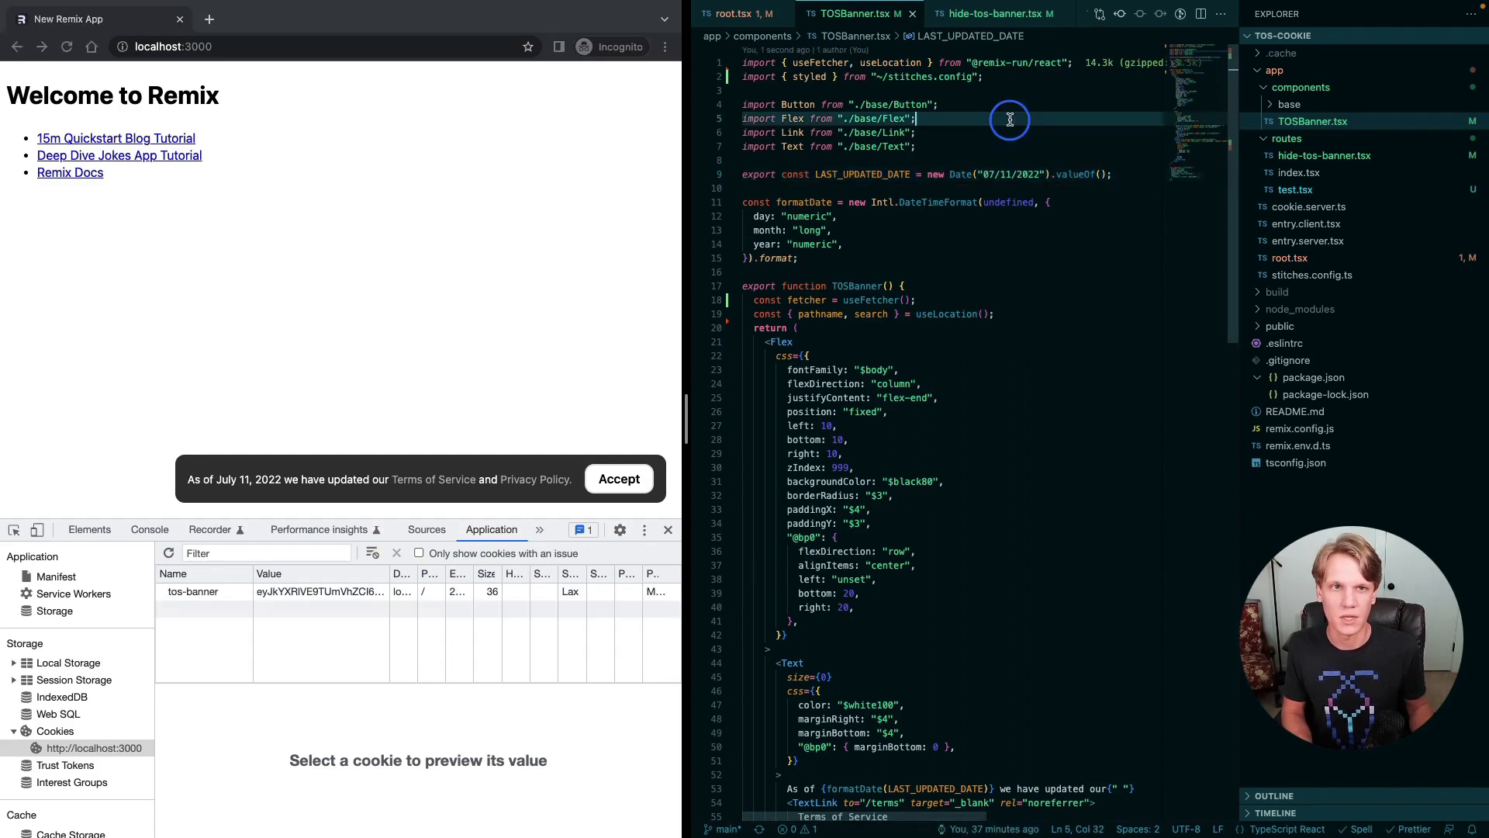
Step: Serialize dateTOSRead: new Date().valueOf() instead of showTOSBanner: false, save, and accept the banner
left_click(992, 14)
double_click(822, 243)
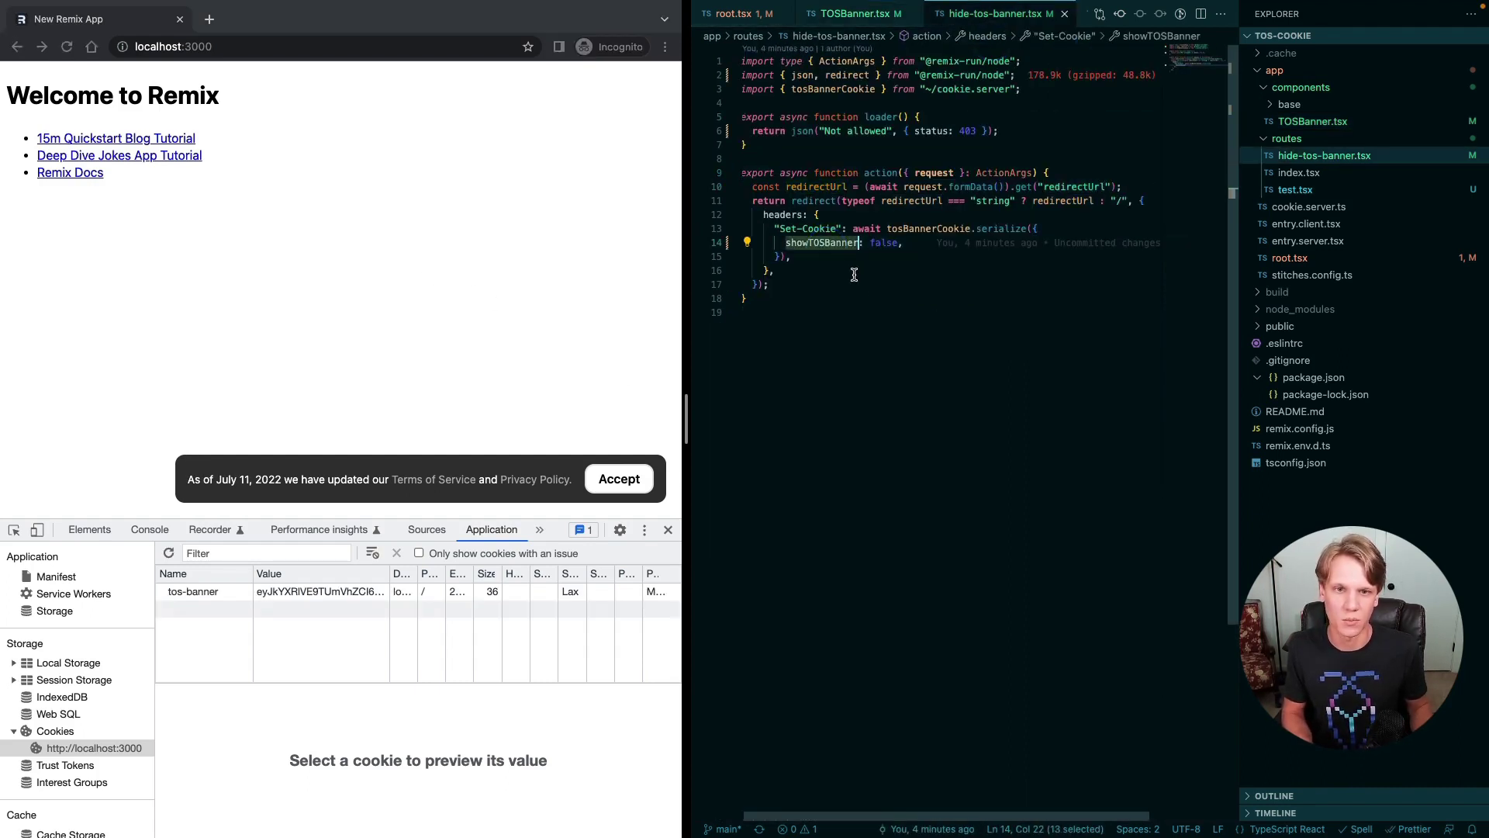
type("dateTo")
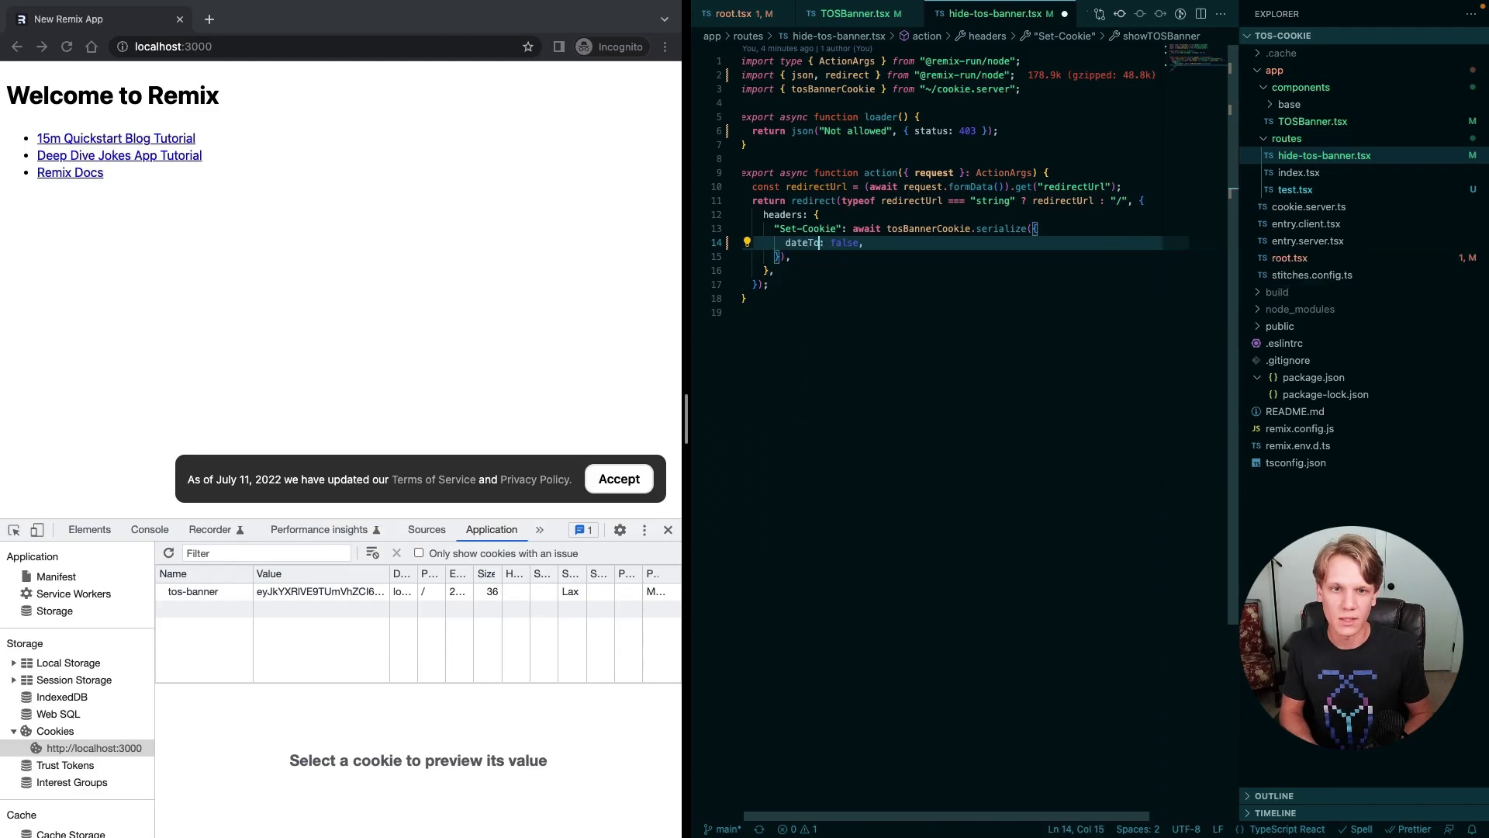
type("ead")
key("Right")
key("Right")
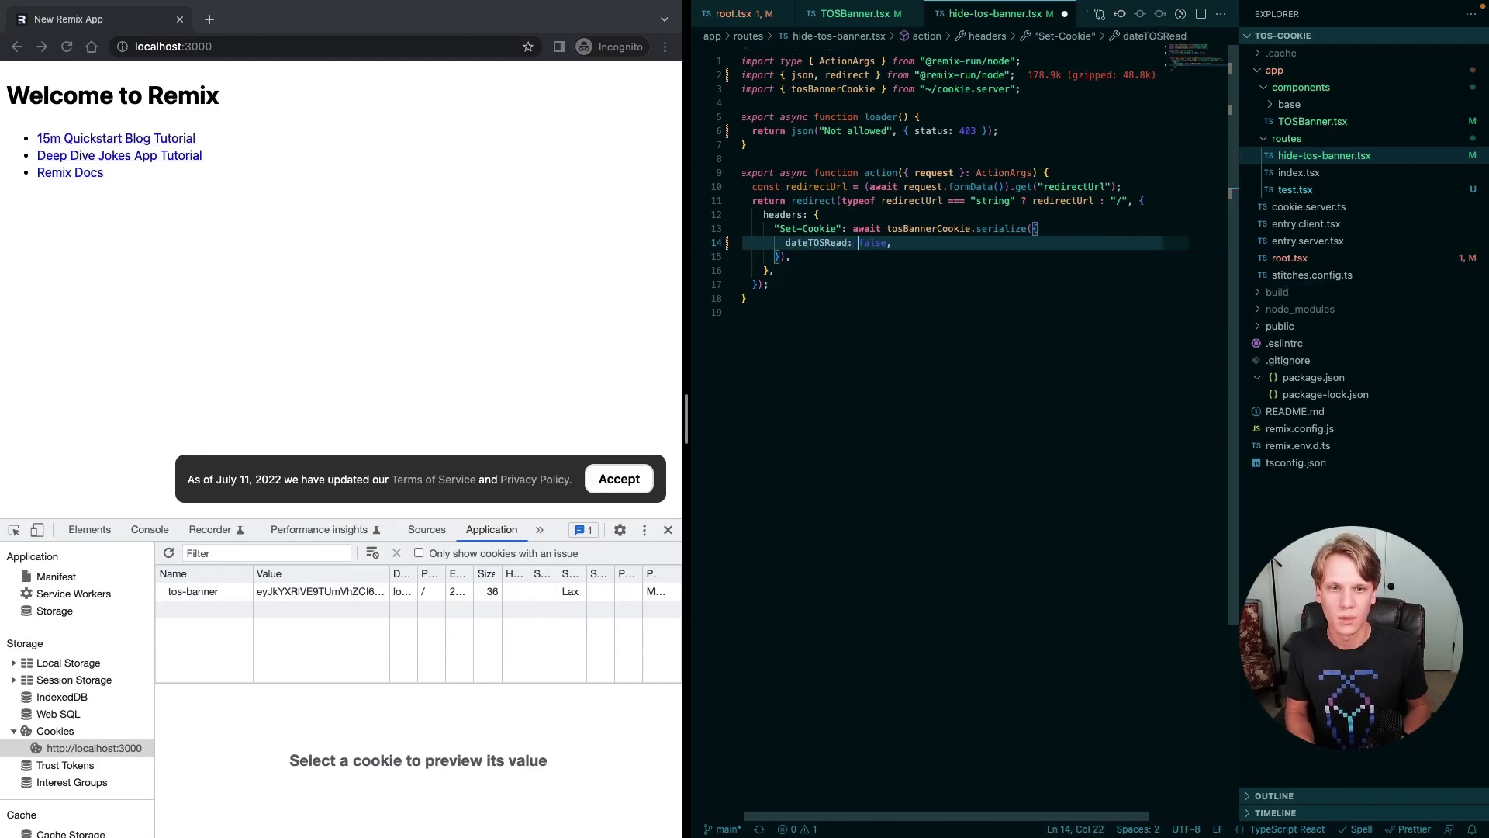
key("ctrl+shift+Right")
key("BackSpace")
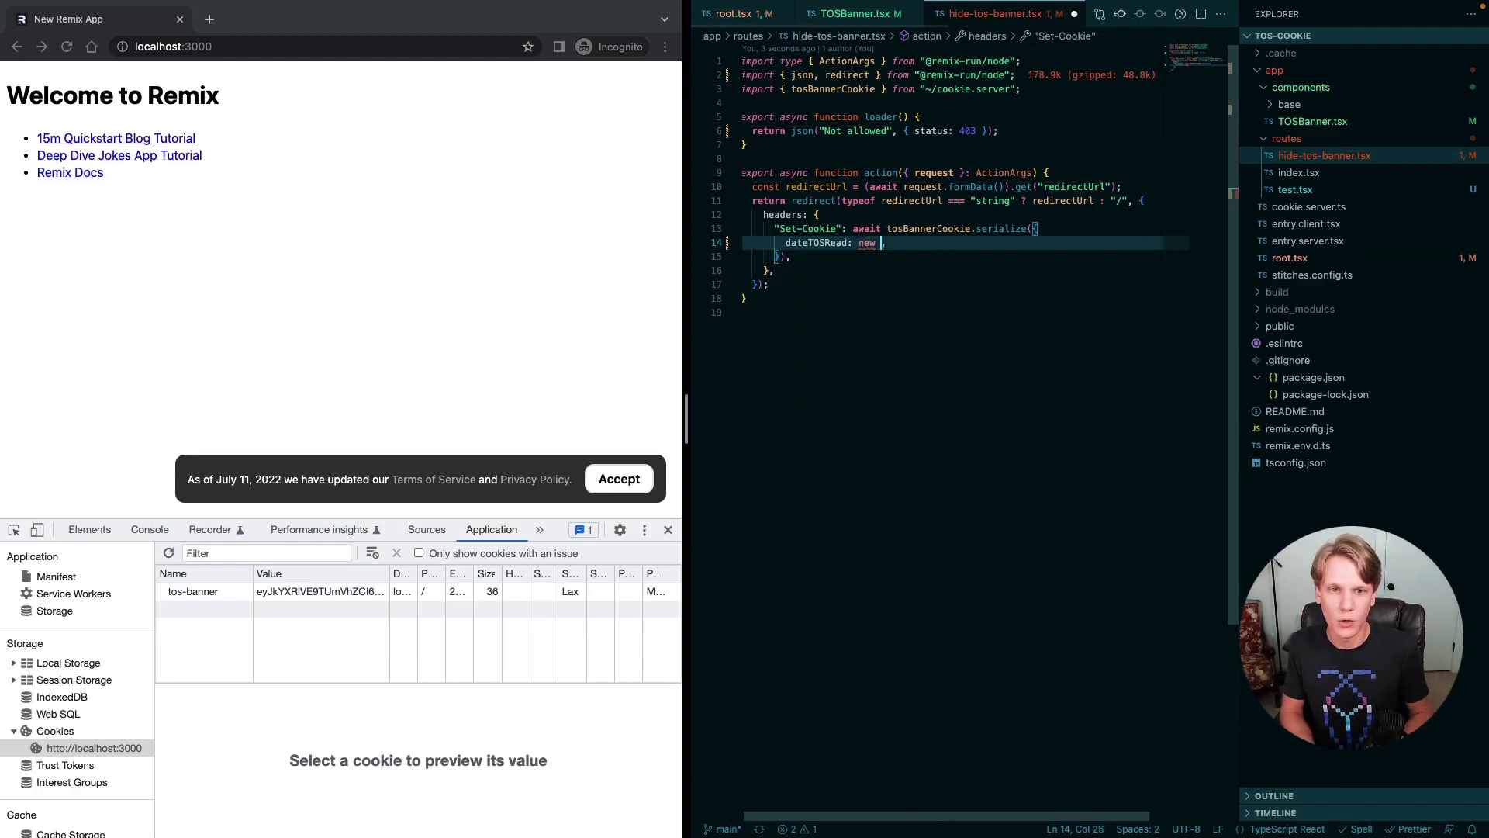
type("new Date().valu")
key("Tab")
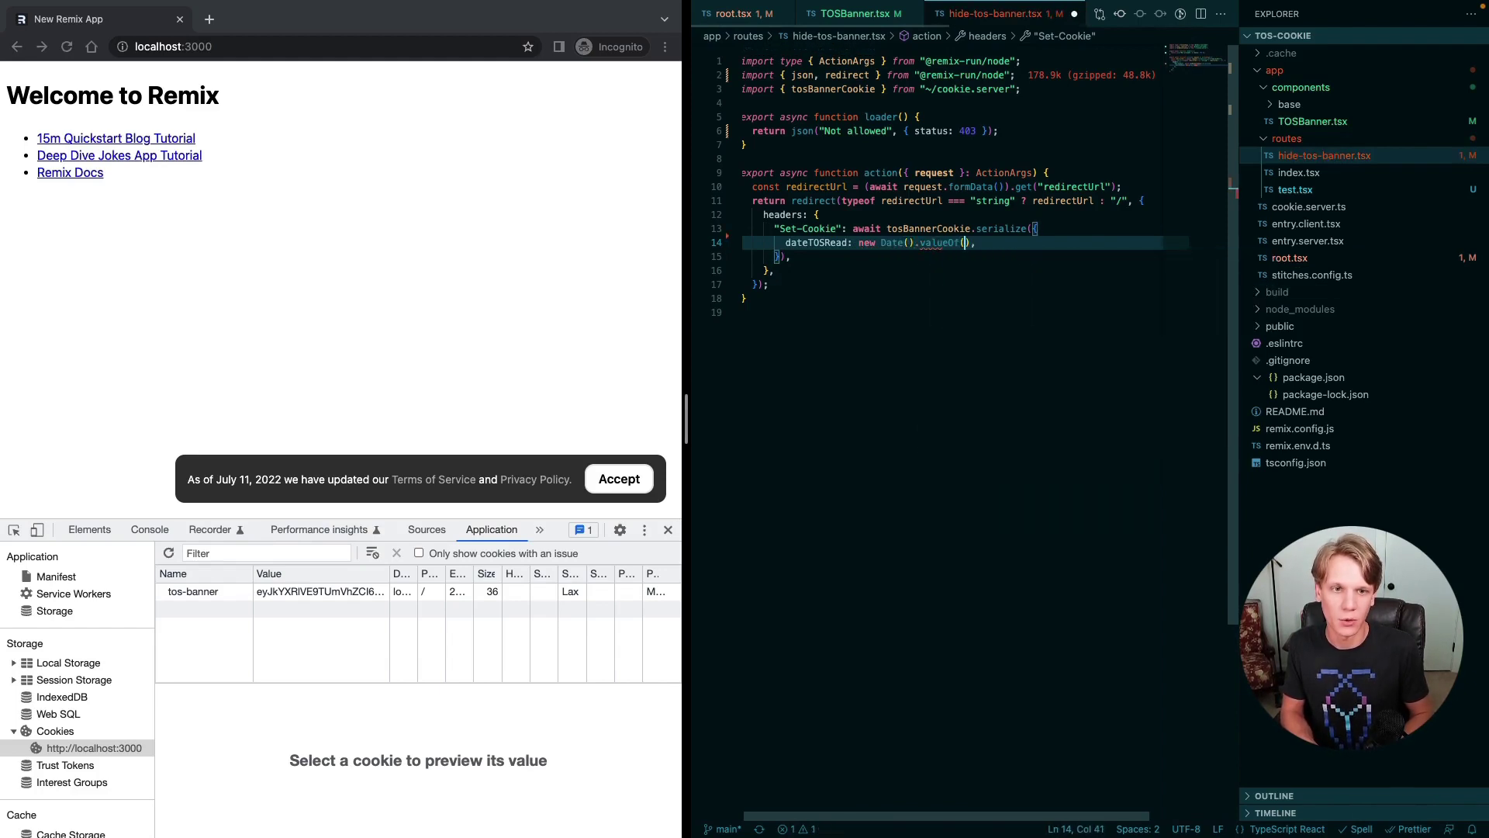
type("()")
key("ctrl+s")
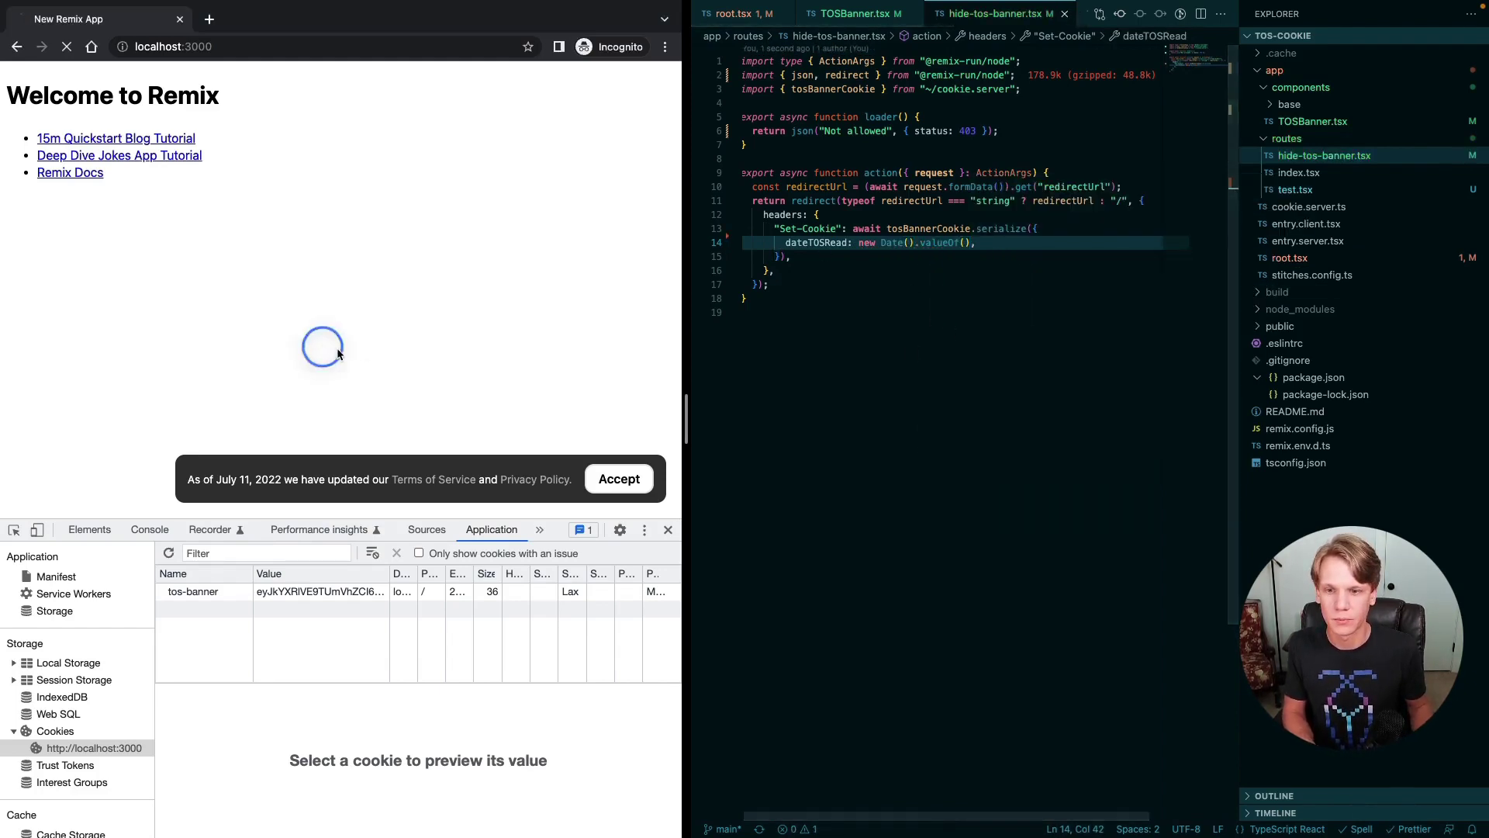
left_click(617, 480)
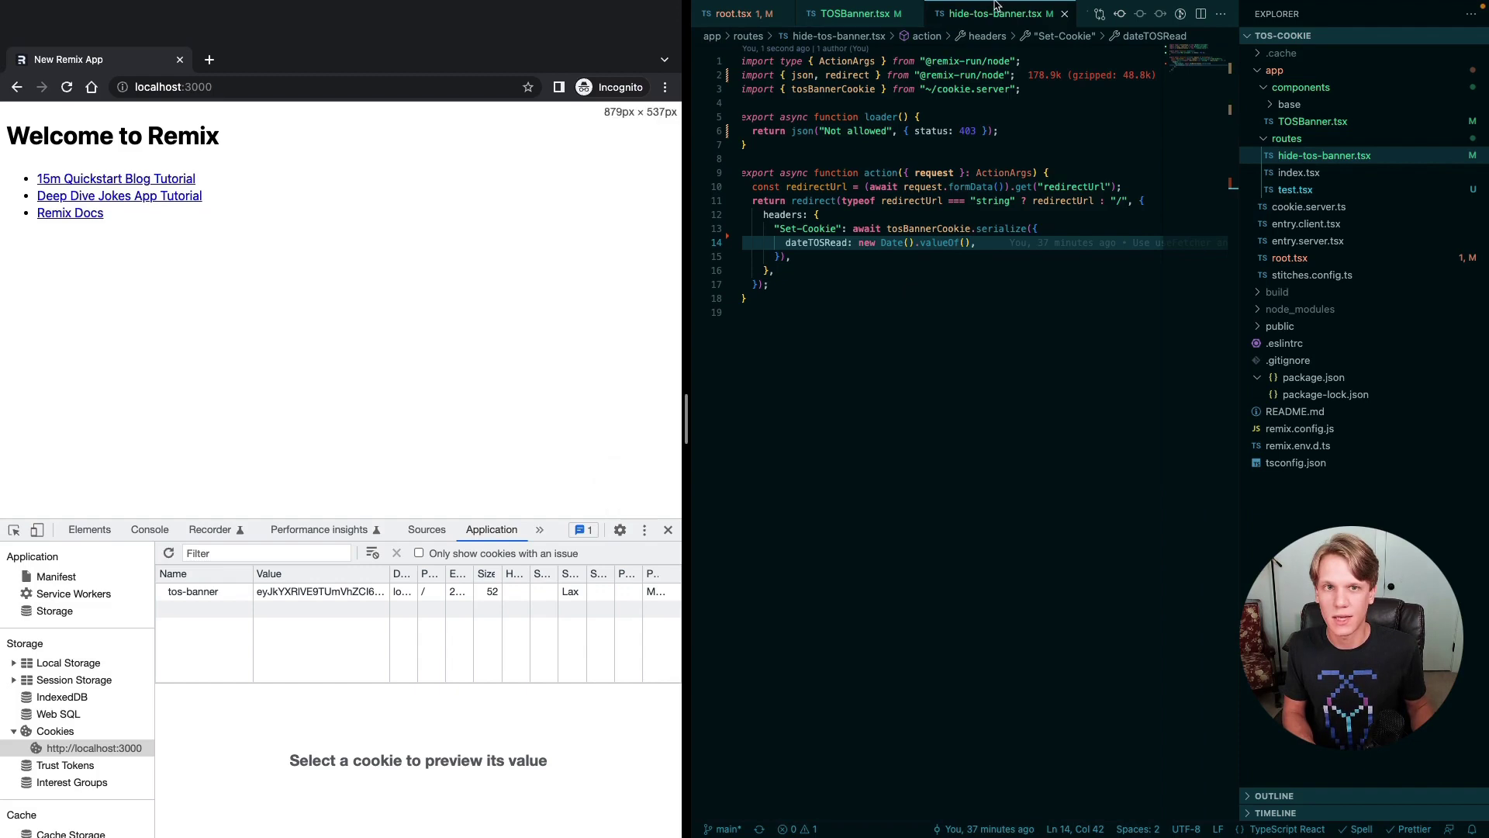
Step: Change LAST_UPDATED_DATE to 07/23/2022, save, and try accepting the reappeared banner
left_click(856, 16)
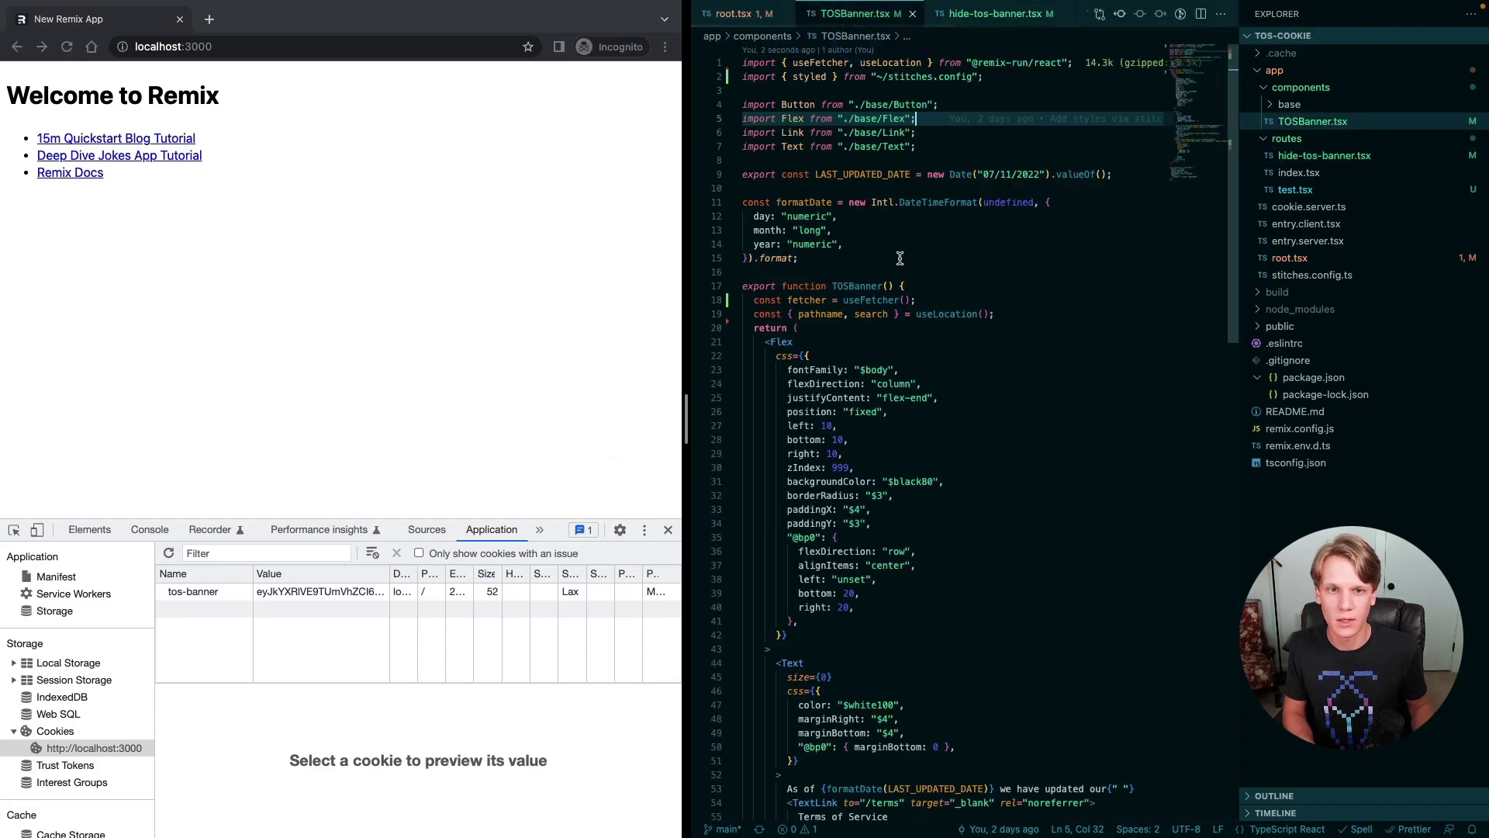
left_click(1007, 173)
key("BackSpace")
type("23")
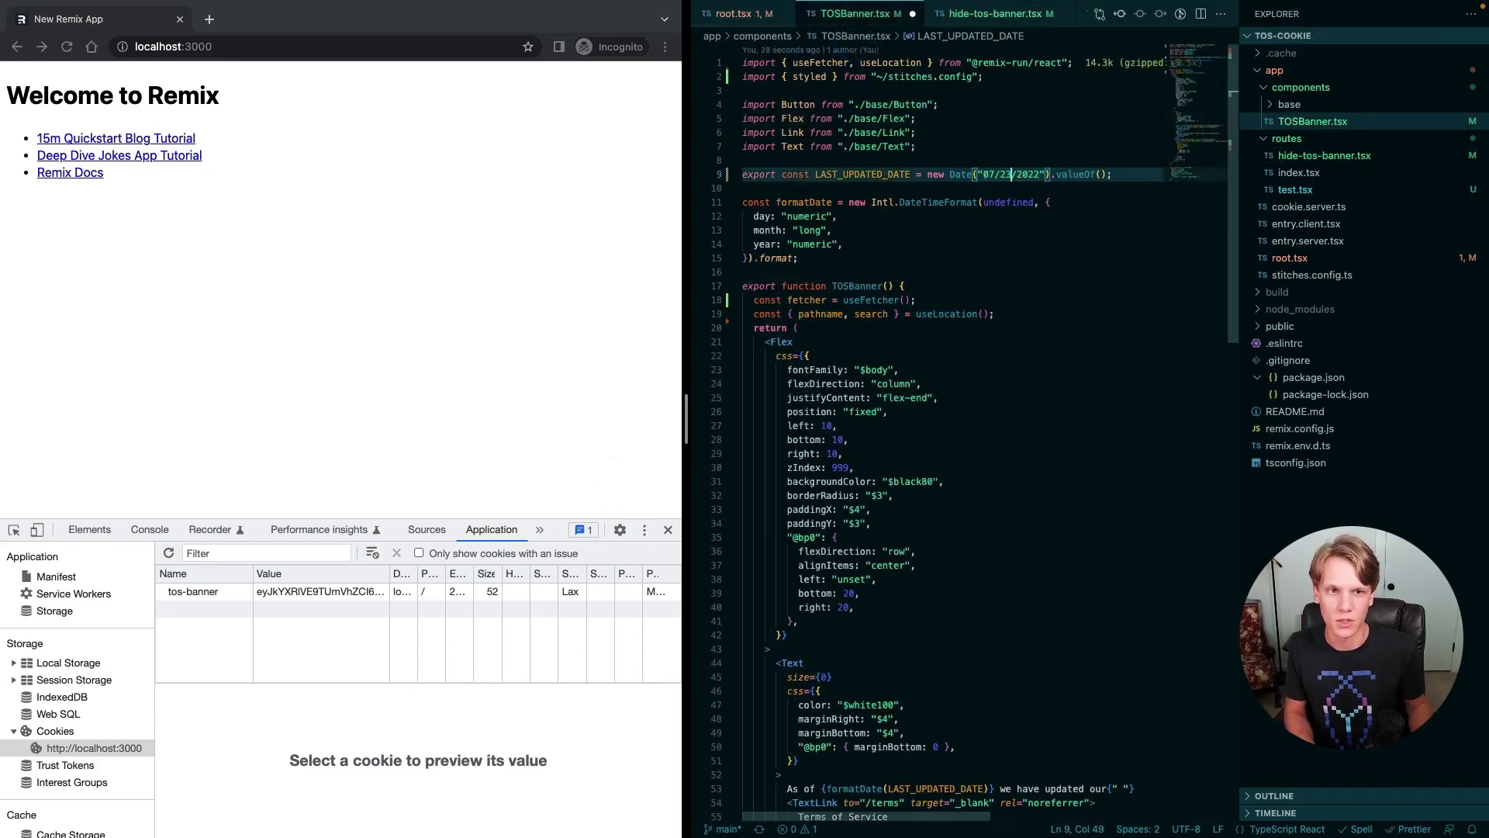
key("ctrl+s")
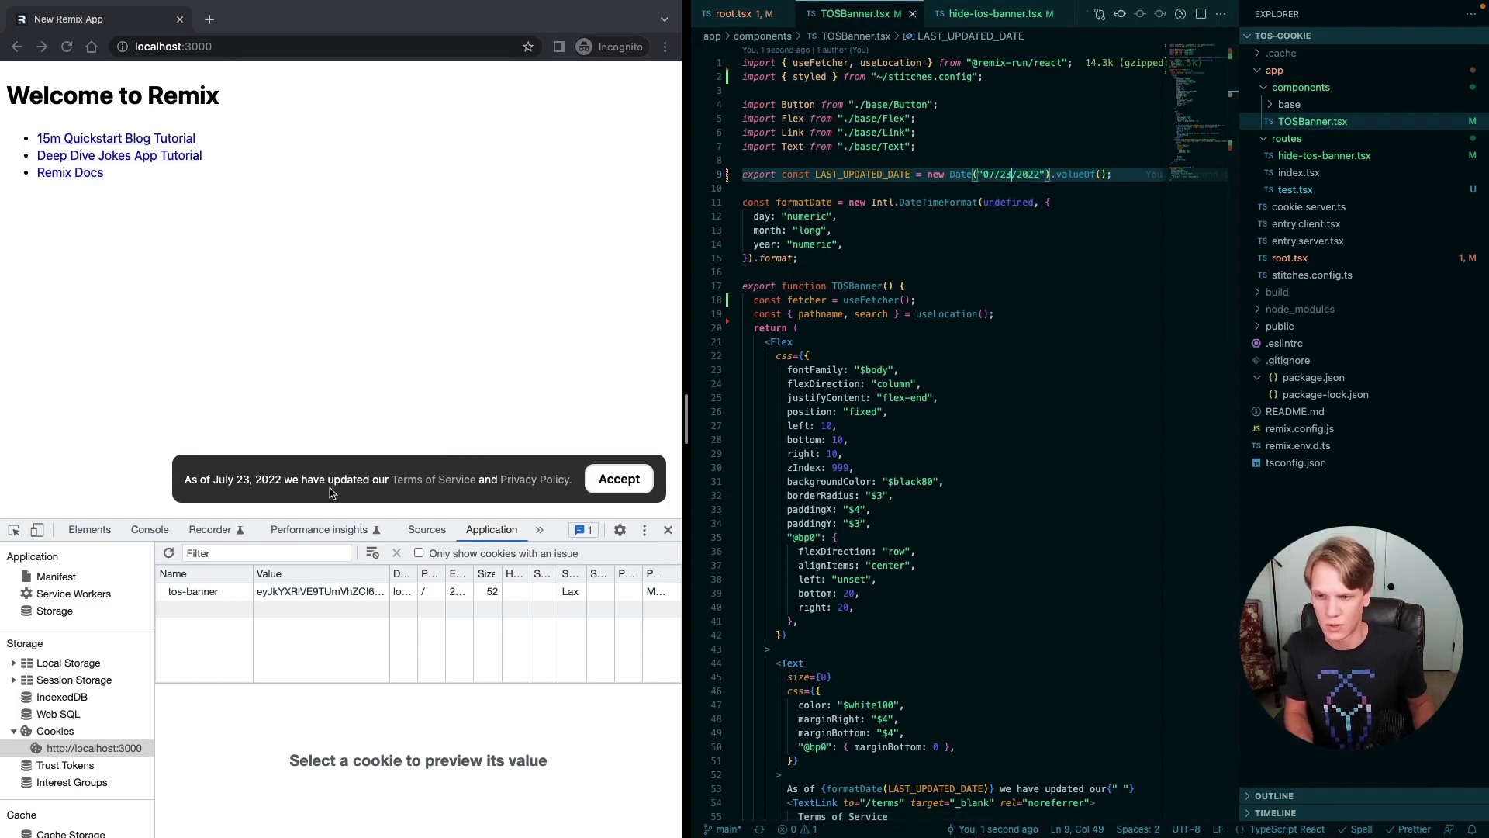
left_click(595, 480)
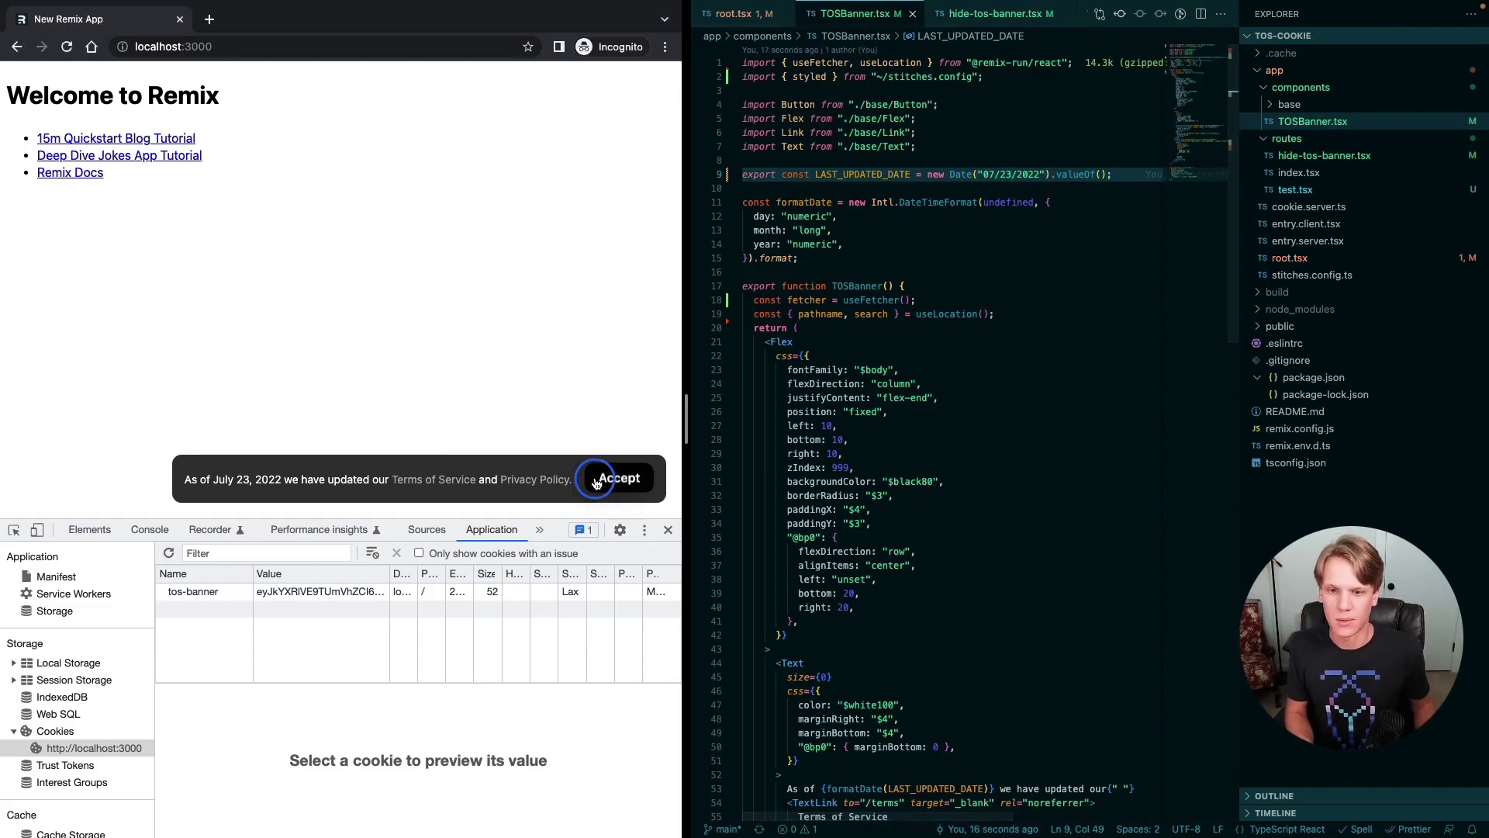
left_click(611, 482)
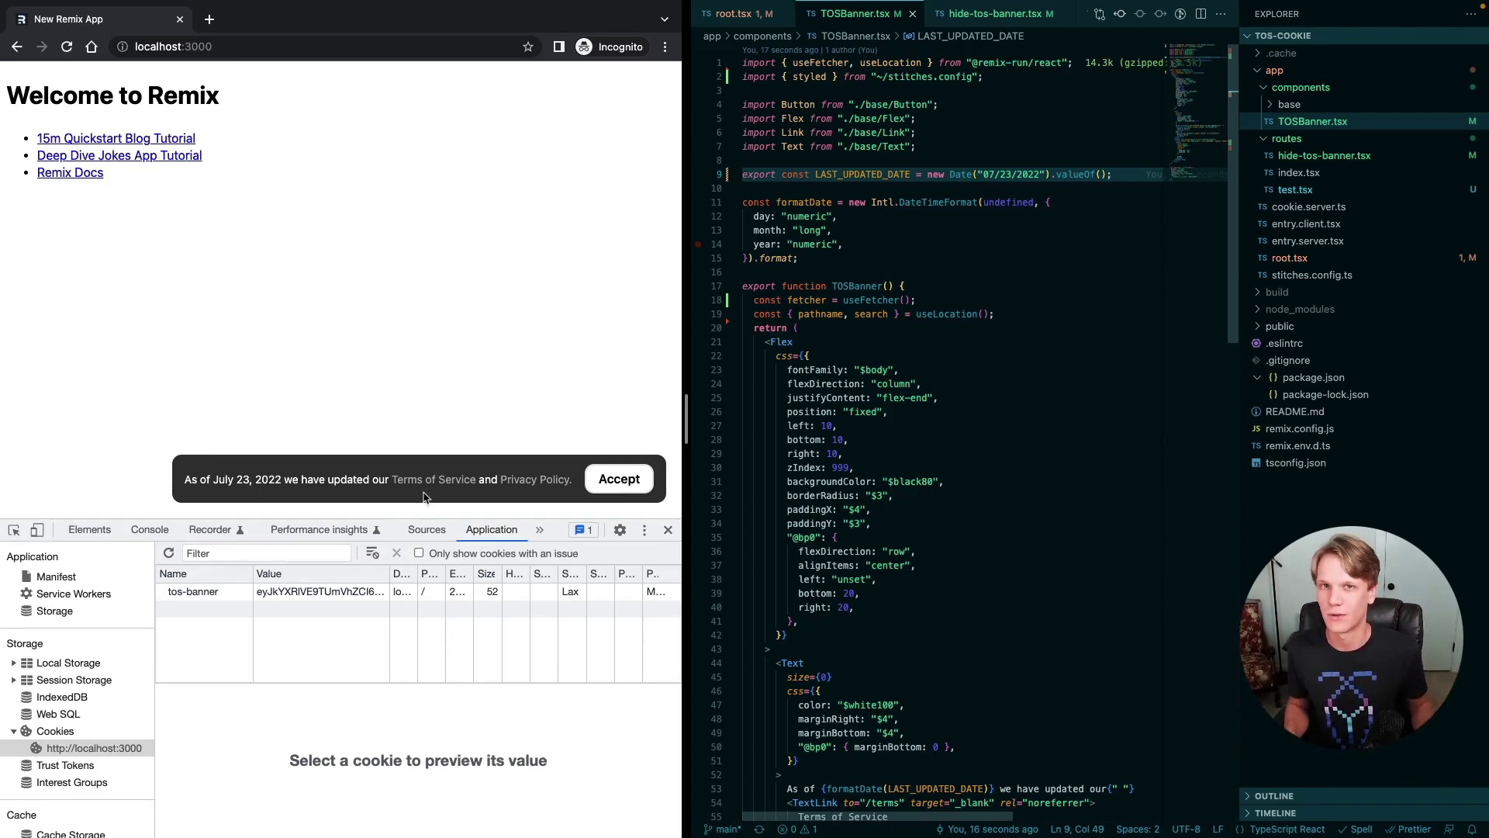
Step: Change LAST_UPDATED_DATE's day to 14, clear the site's cookies and reload so the July 14, 2022 banner shows
double_click(998, 173)
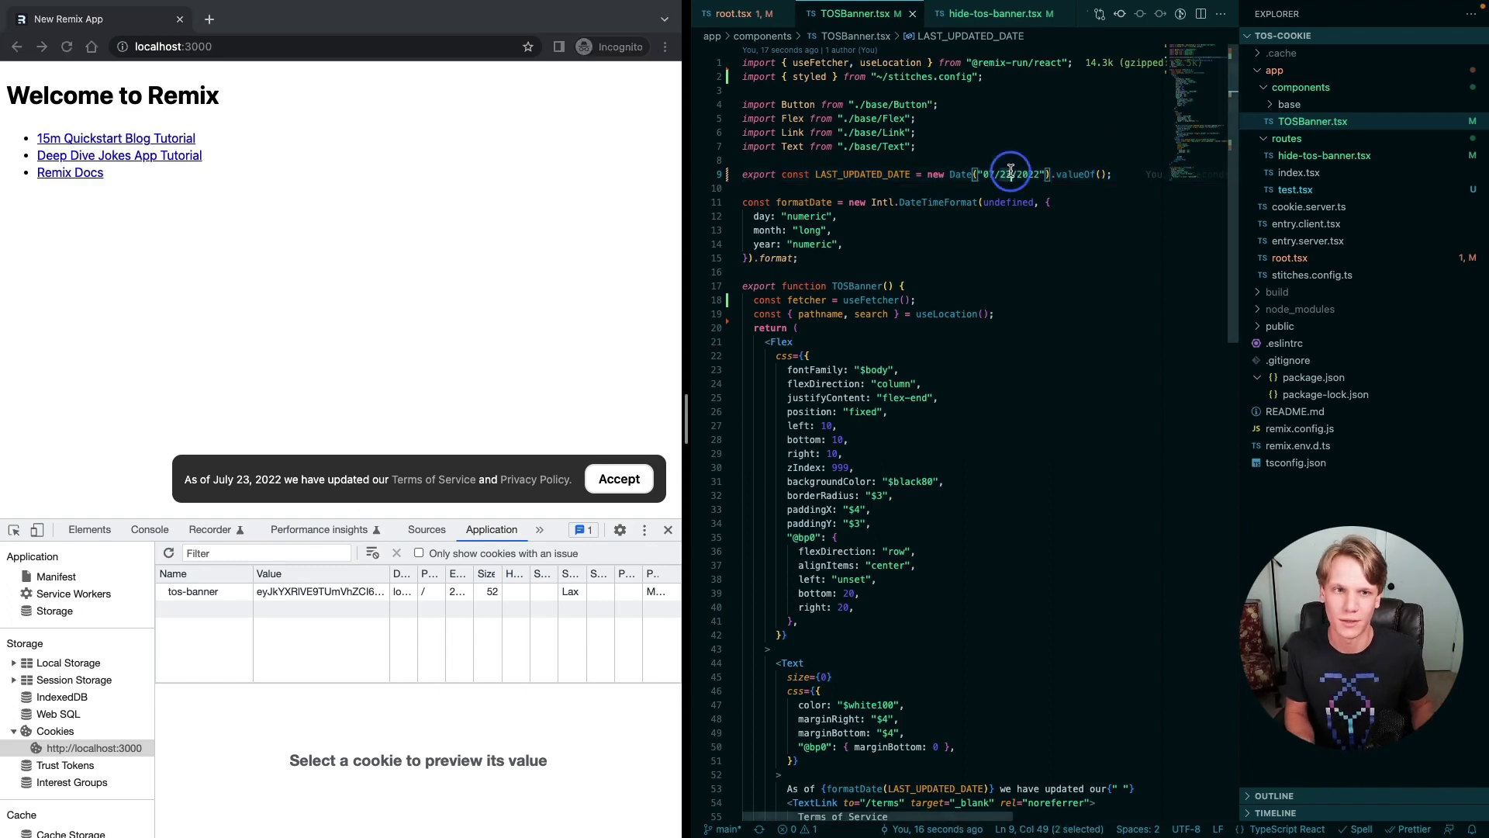
key("BackSpace")
type("14")
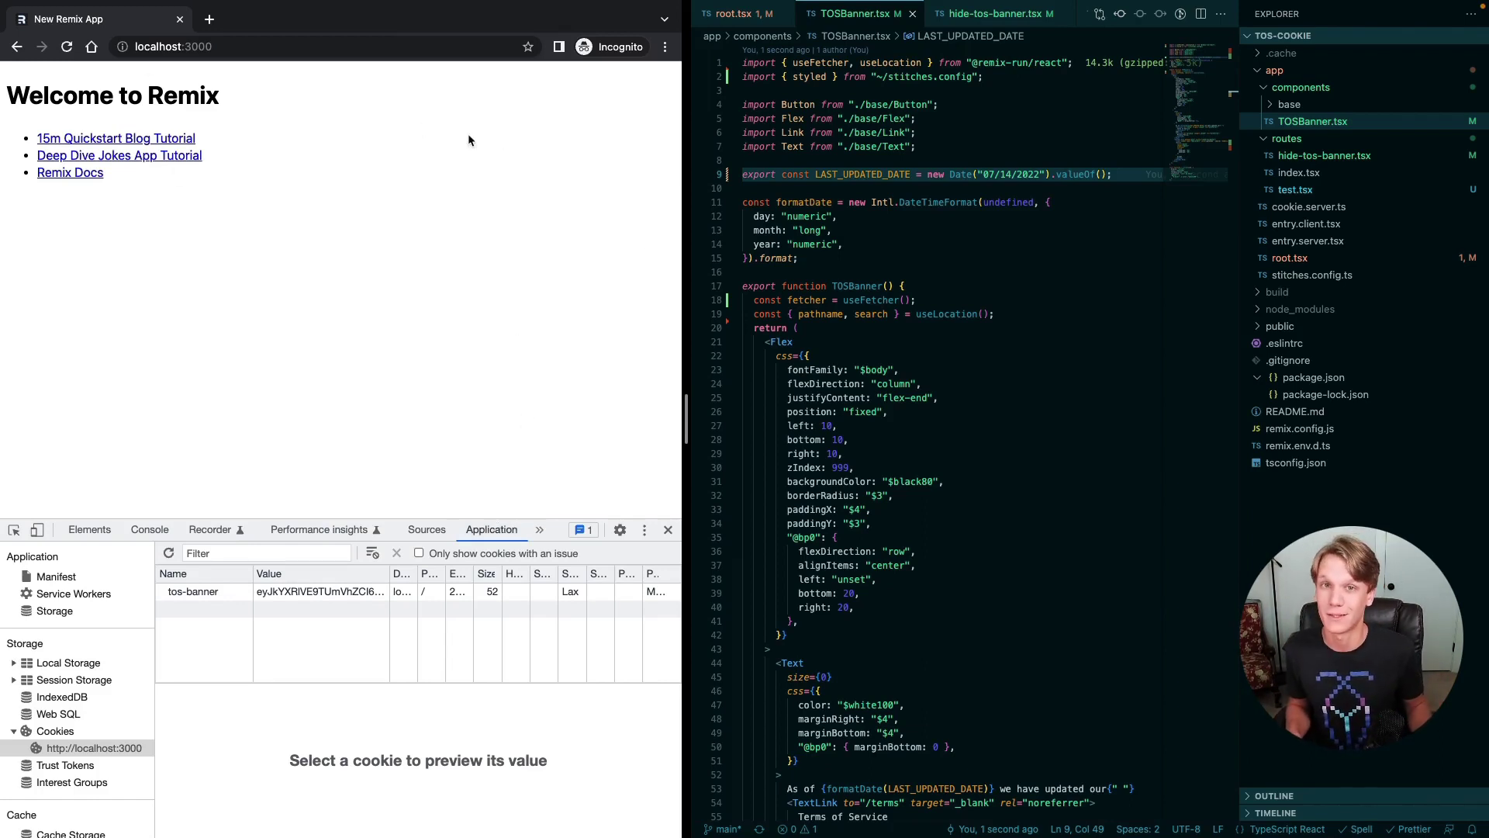
left_click(373, 552)
key("ctrl+r")
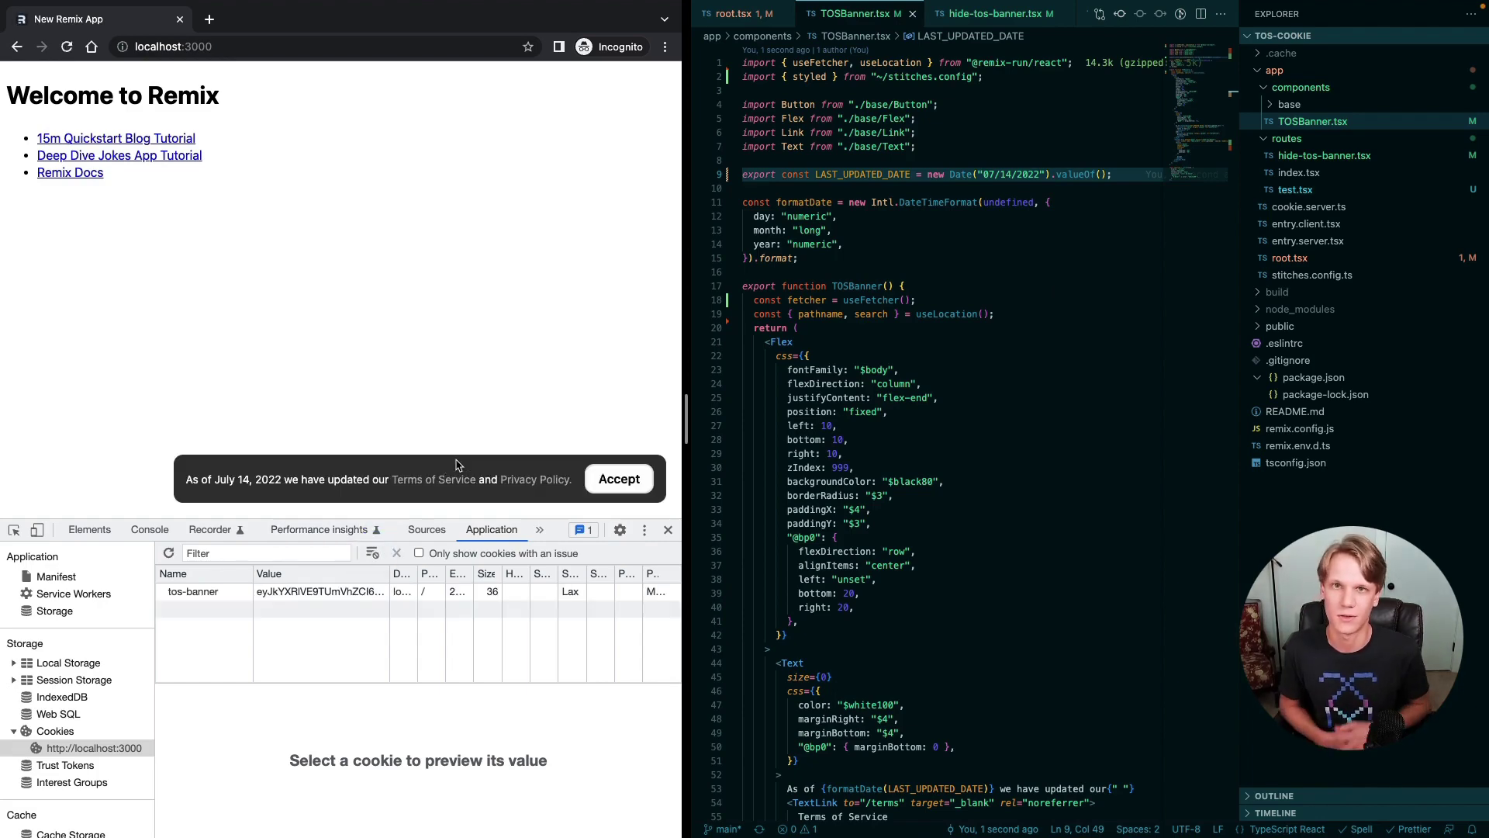